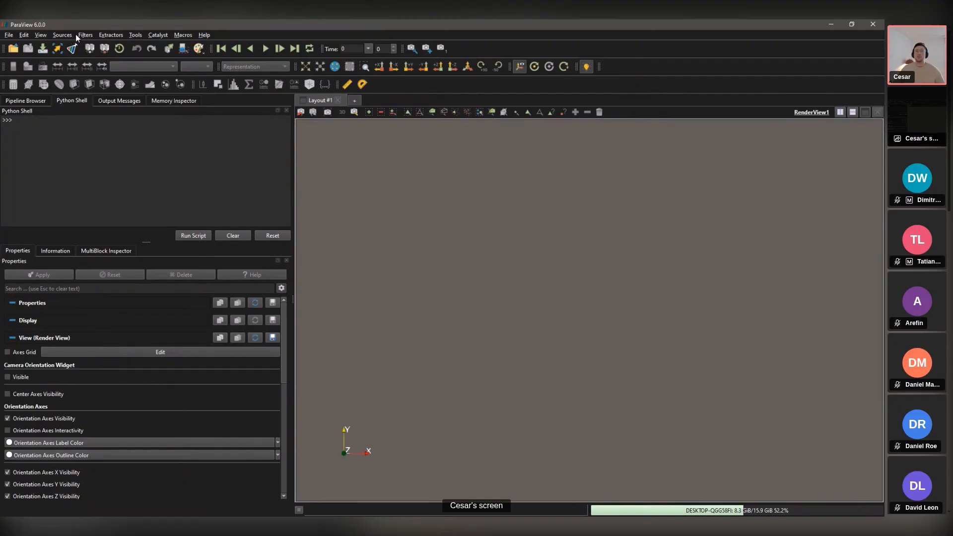
pyautogui.click(60, 36)
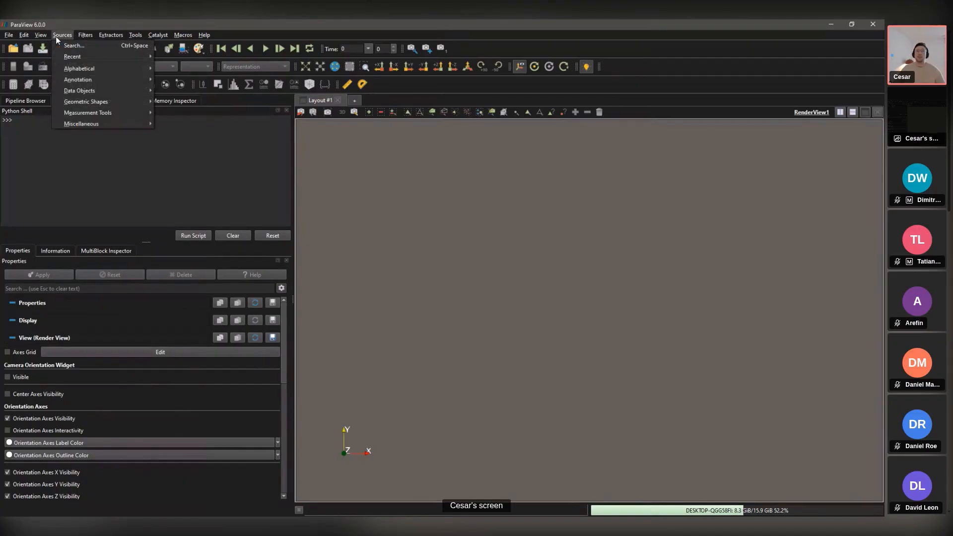
pyautogui.moveTo(79, 37)
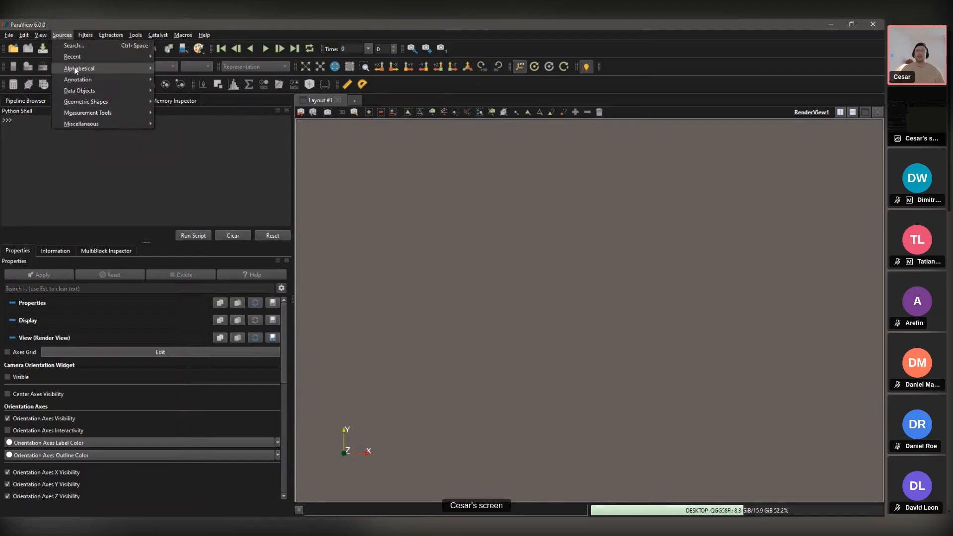
pyautogui.moveTo(76, 70)
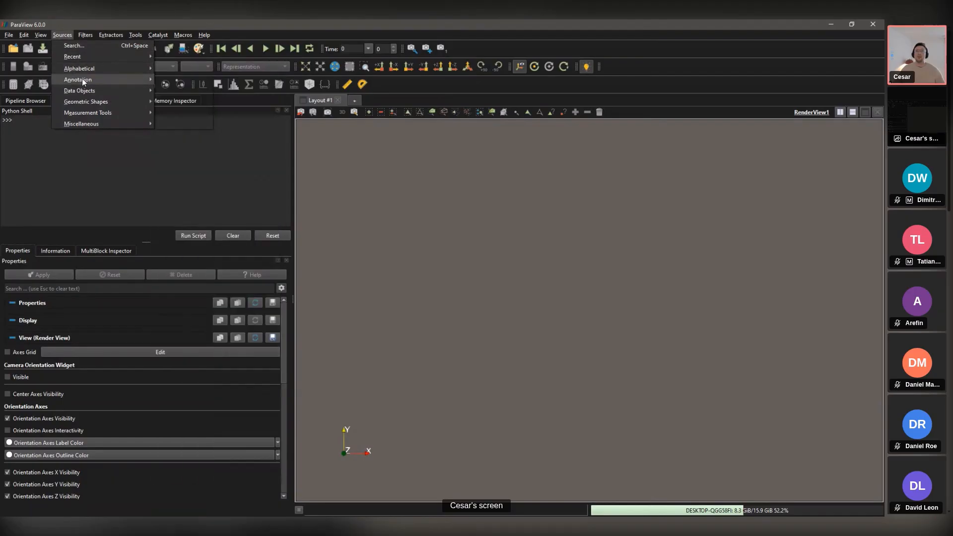
pyautogui.moveTo(87, 91)
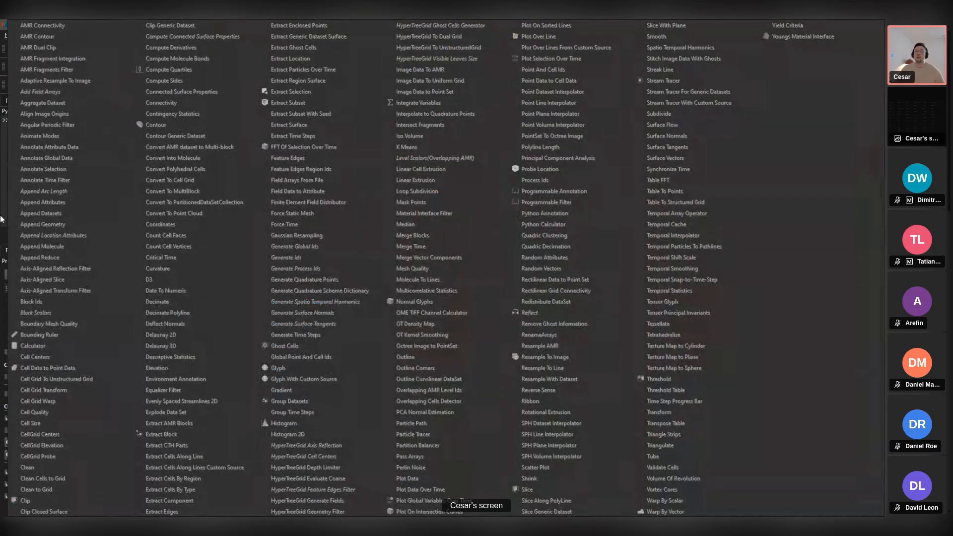
pyautogui.click(4, 189)
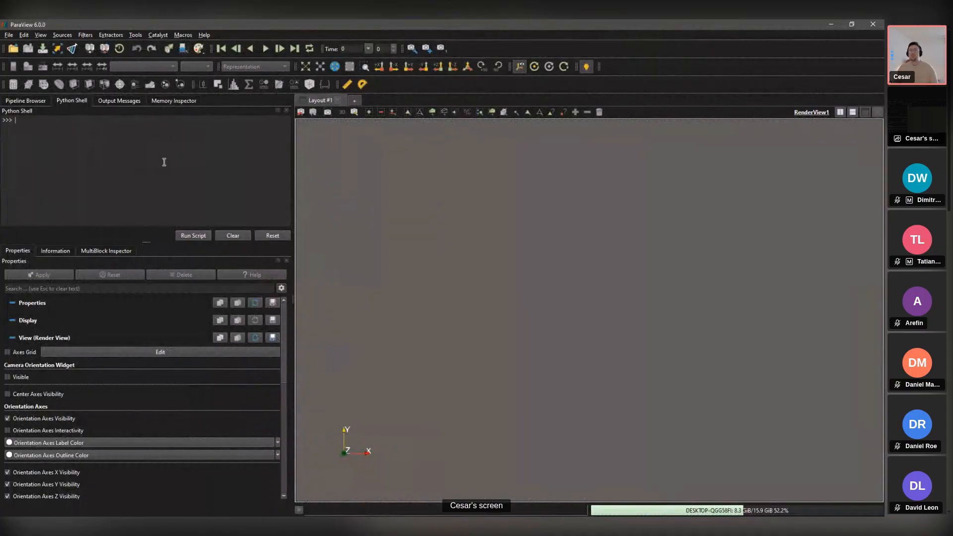
# Step: Create a Sphere source via quick search, set Theta and Phi Resolution to 30, and apply
pyautogui.hotkey('ctrl', 'space')
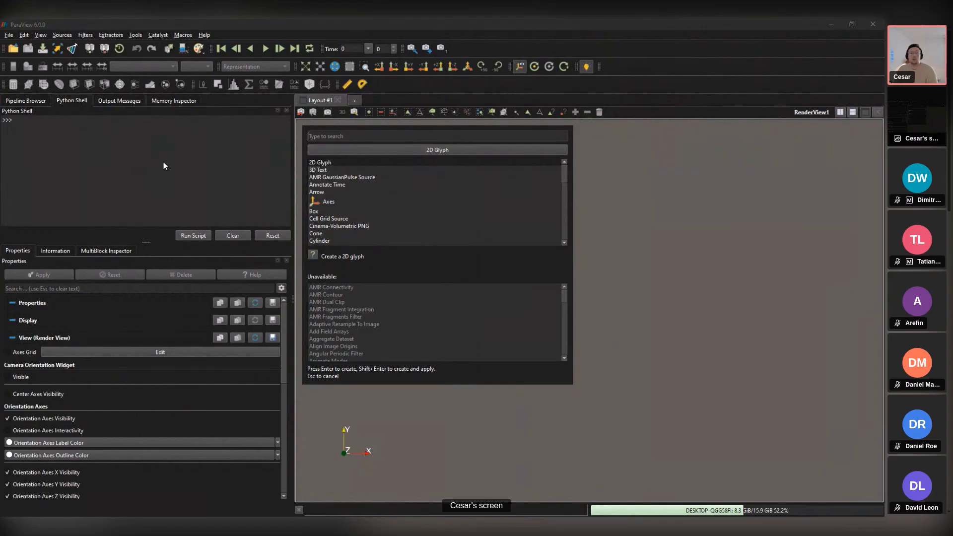
pyautogui.write('sphe')
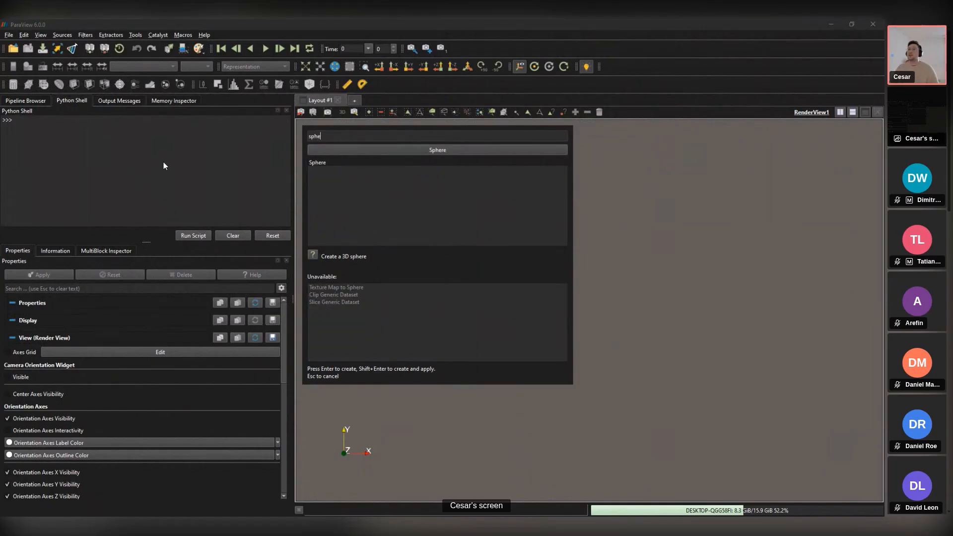
pyautogui.press('Return')
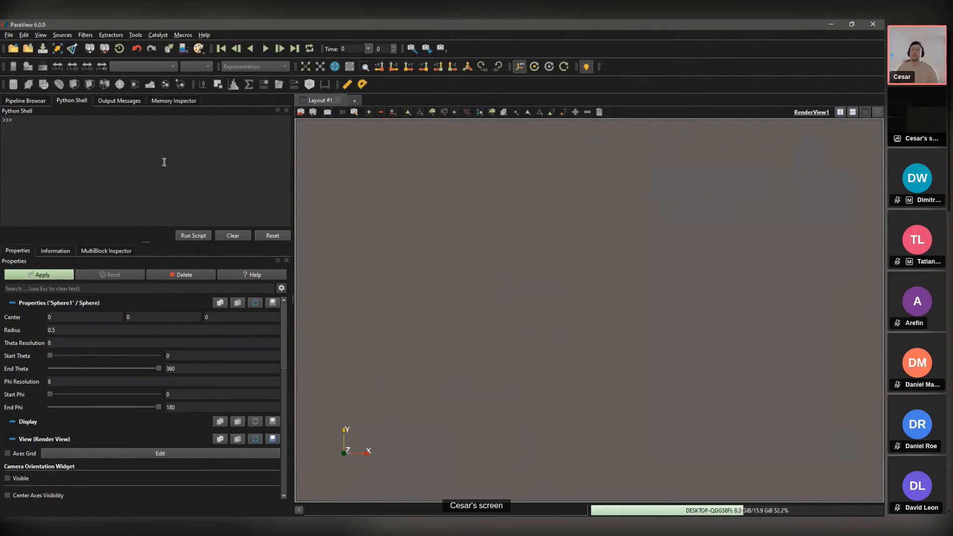
pyautogui.click(26, 100)
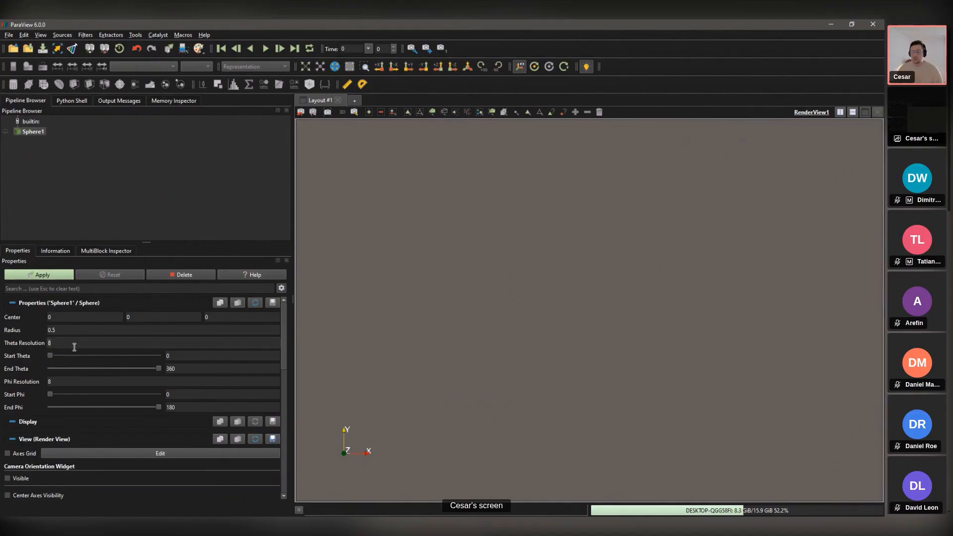
pyautogui.moveTo(75, 347)
pyautogui.write('30')
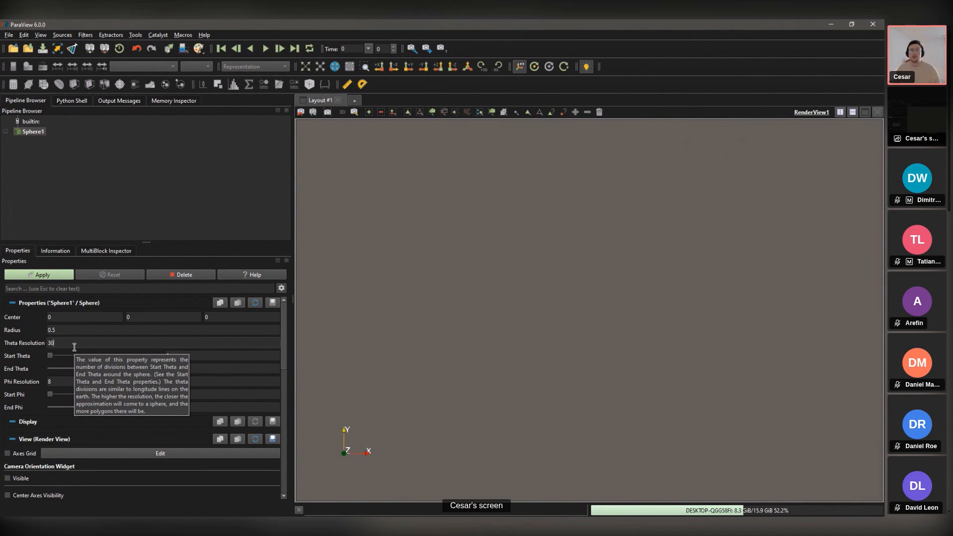
pyautogui.click(57, 384)
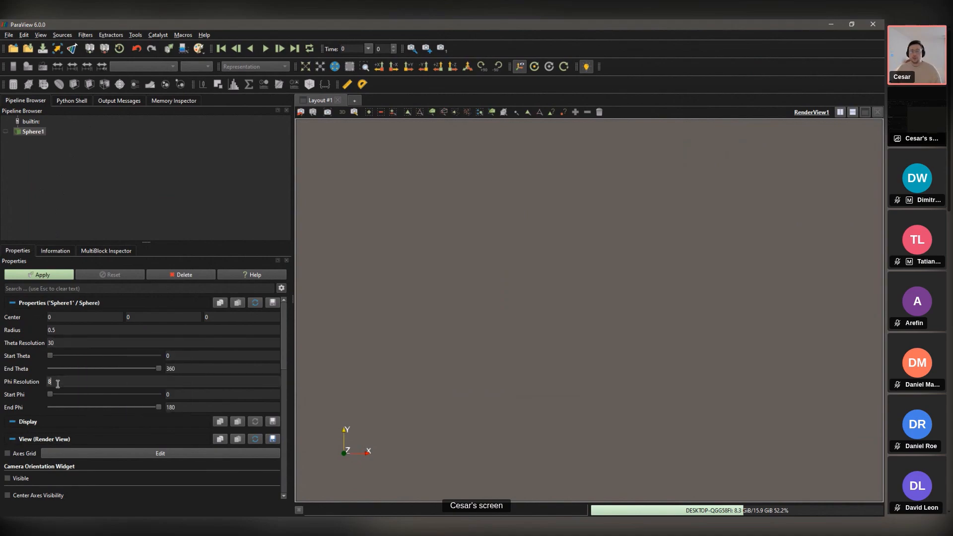
pyautogui.write('30')
pyautogui.click(55, 274)
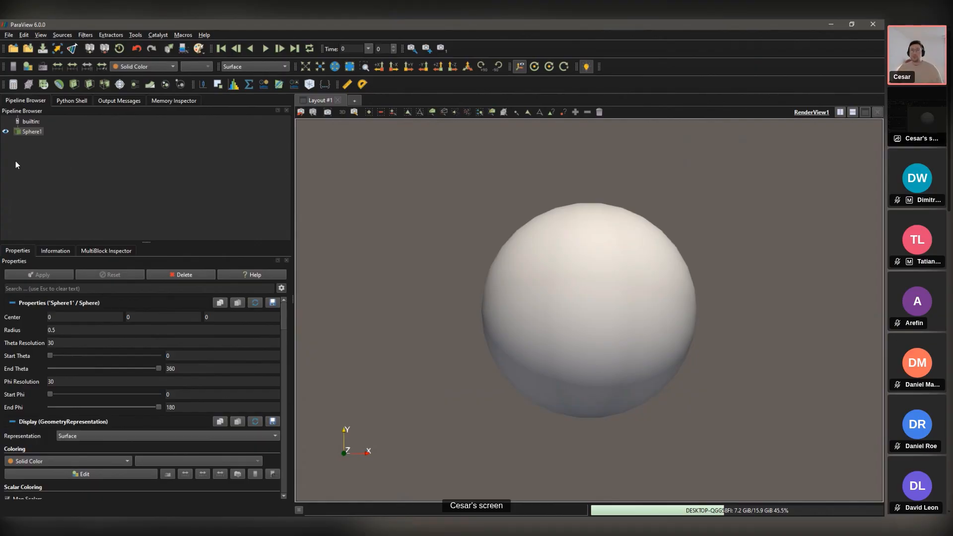
# Step: Cycle the sphere's representation through Points and Surface, ending on Surface With Edges
pyautogui.moveTo(474, 192); pyautogui.dragTo(464, 200)
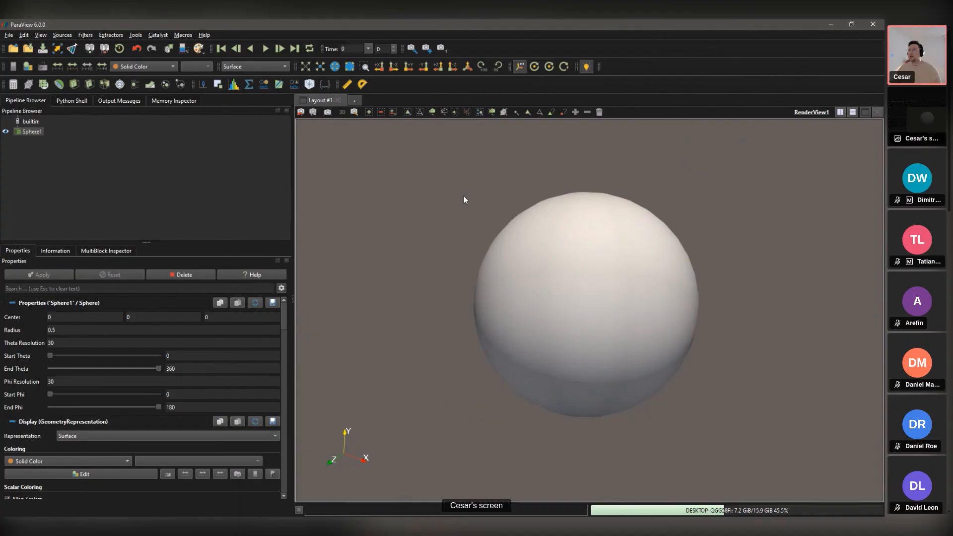
pyautogui.click(254, 66)
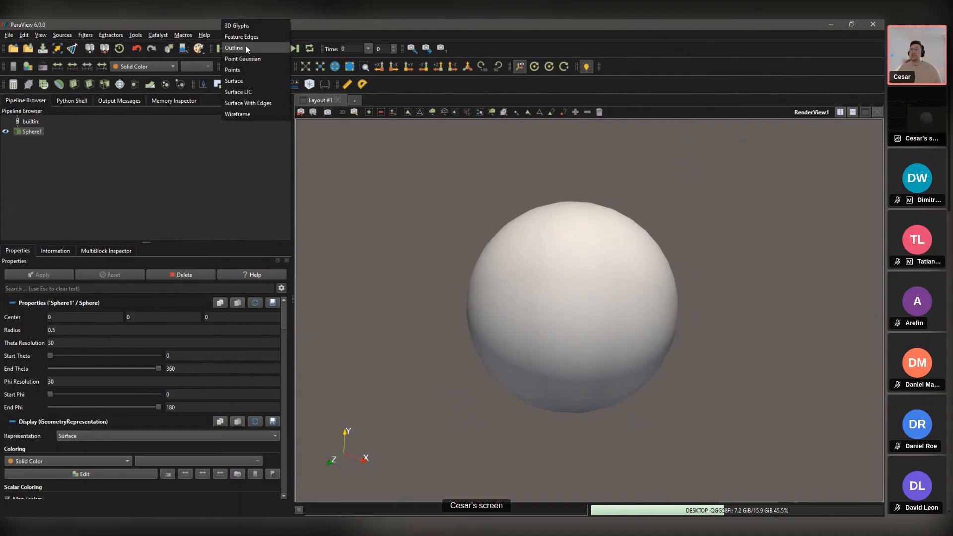
pyautogui.click(240, 70)
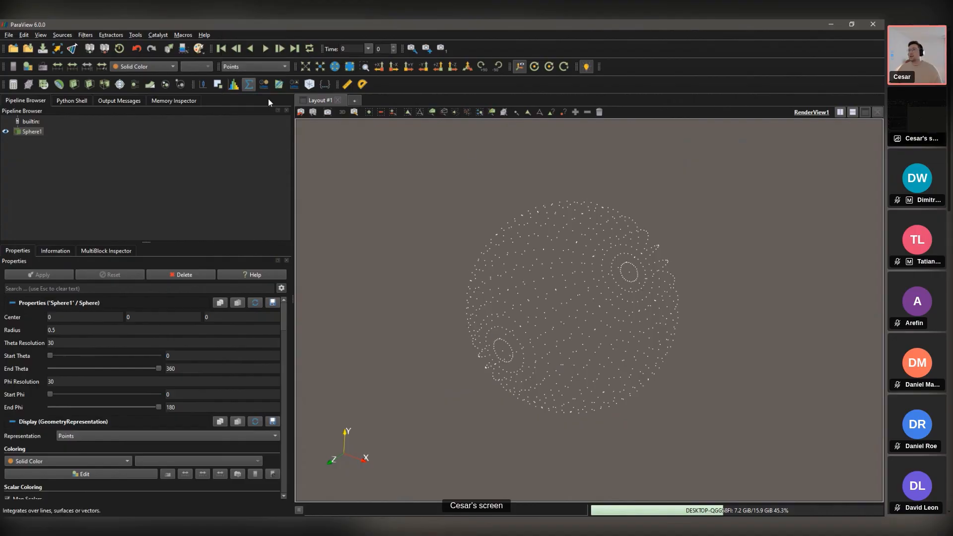
pyautogui.moveTo(552, 185); pyautogui.dragTo(553, 198)
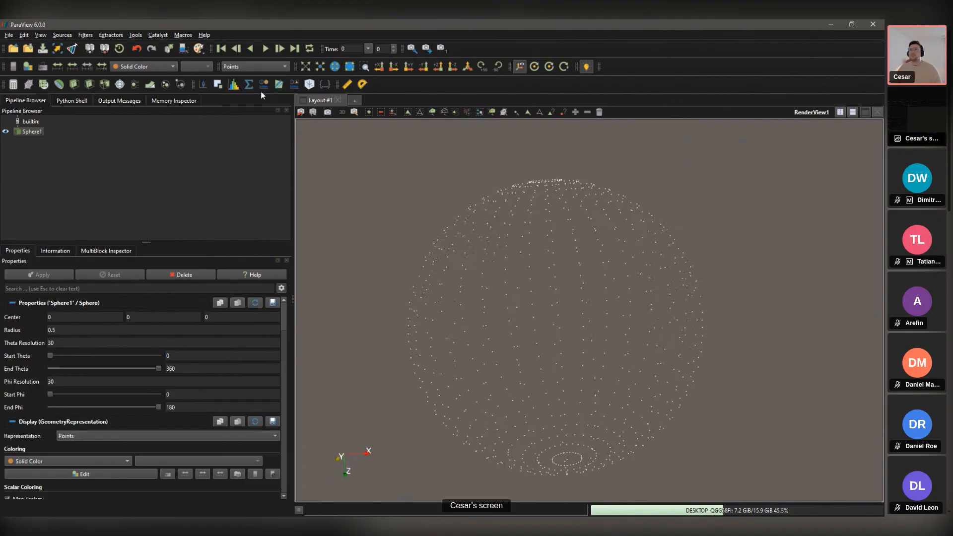
pyautogui.click(252, 68)
pyautogui.click(246, 83)
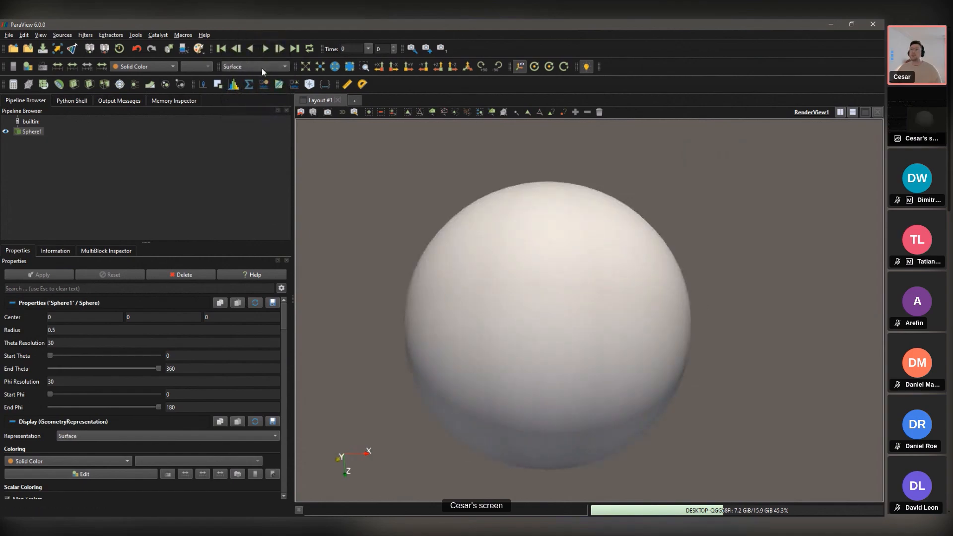
pyautogui.click(261, 67)
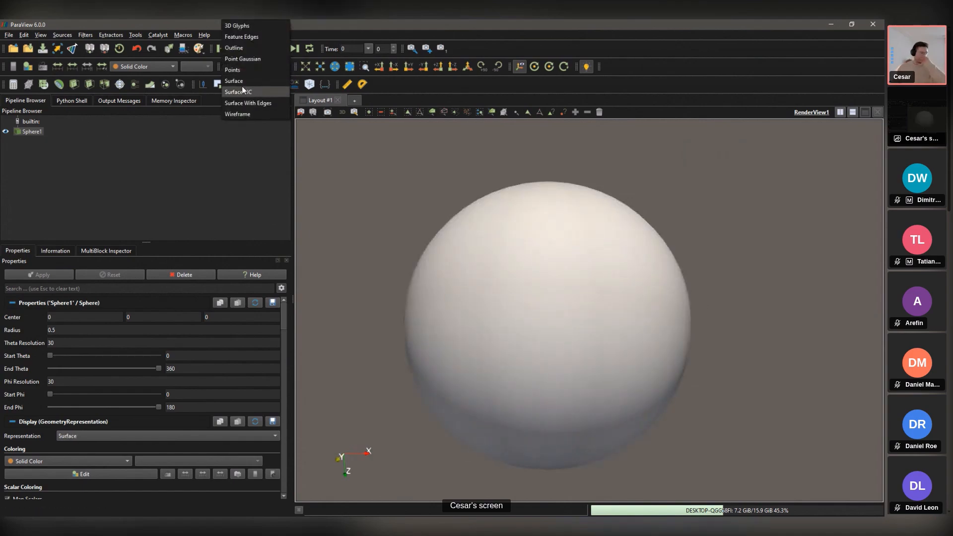
pyautogui.click(266, 102)
pyautogui.moveTo(460, 193); pyautogui.dragTo(520, 259)
pyautogui.scroll(1, 520, 260)
pyautogui.scroll(-2, 521, 260)
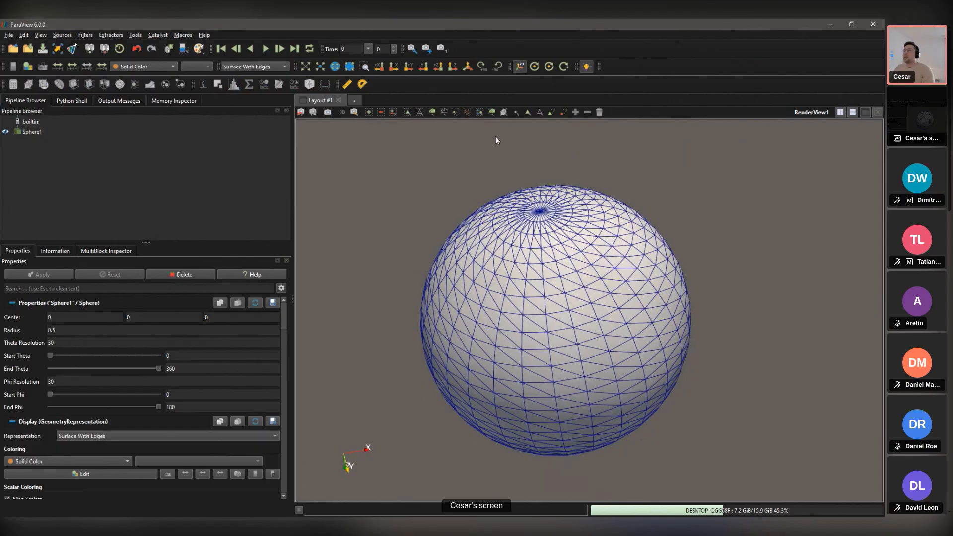
# Step: Enable Hover Points, zoom in on the sphere, then switch to Hover Cells to identify triangles
pyautogui.click(563, 113)
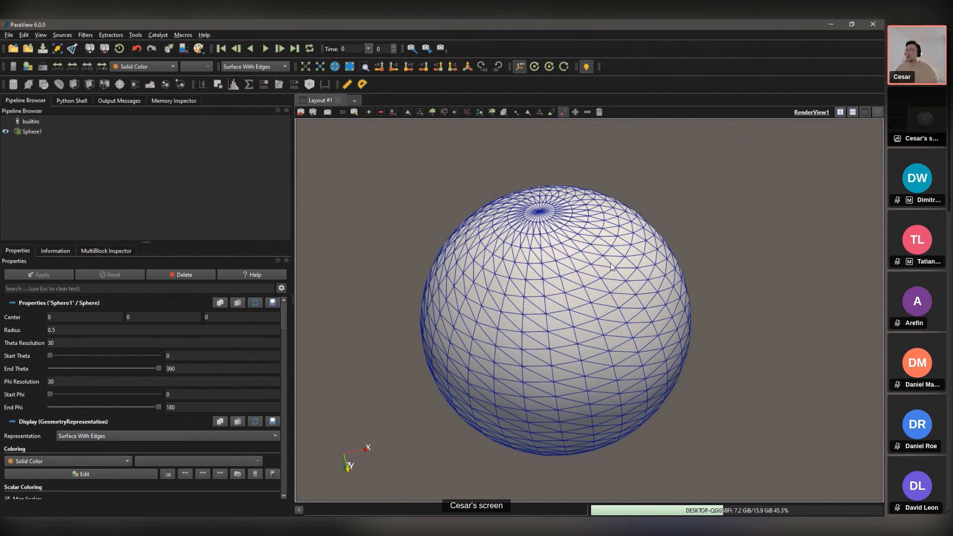
pyautogui.scroll(5, 504, 281)
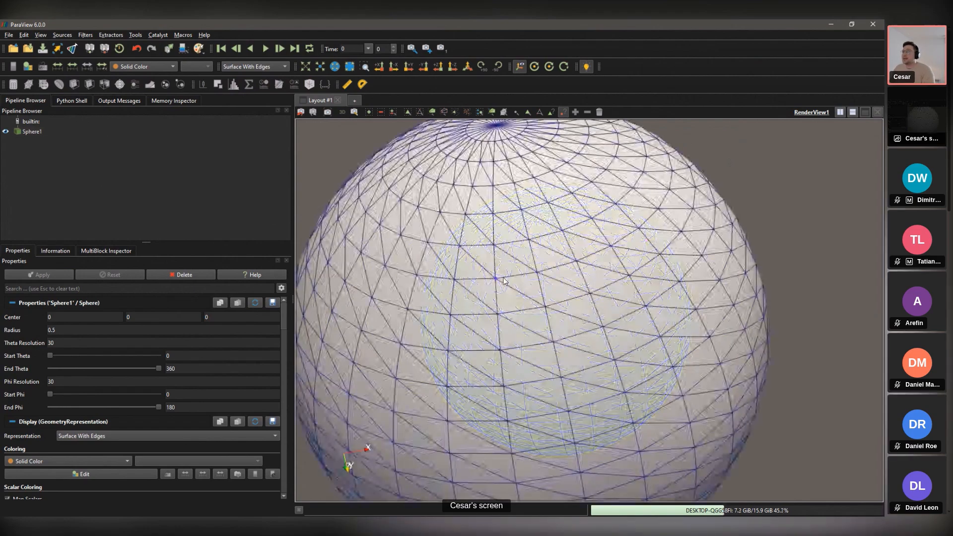
pyautogui.moveTo(500, 281)
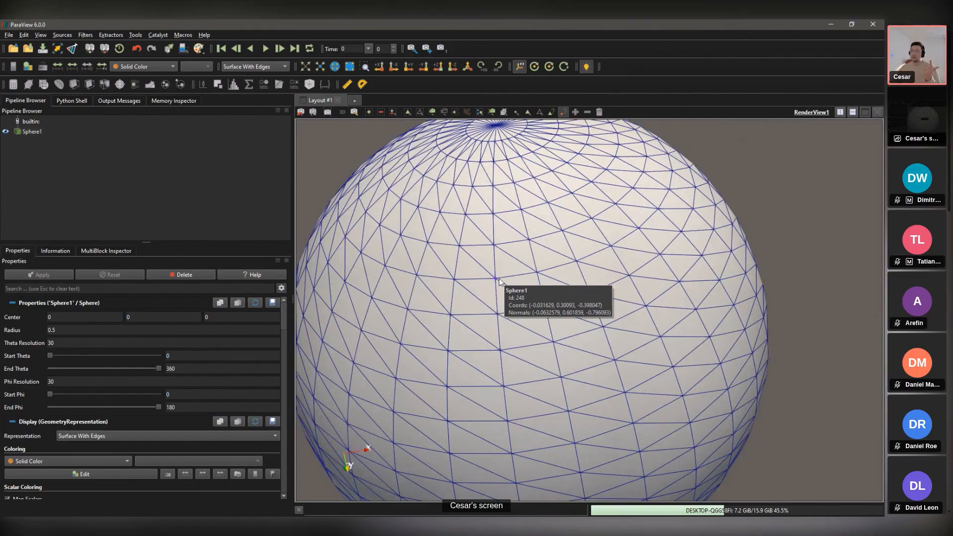
pyautogui.click(551, 113)
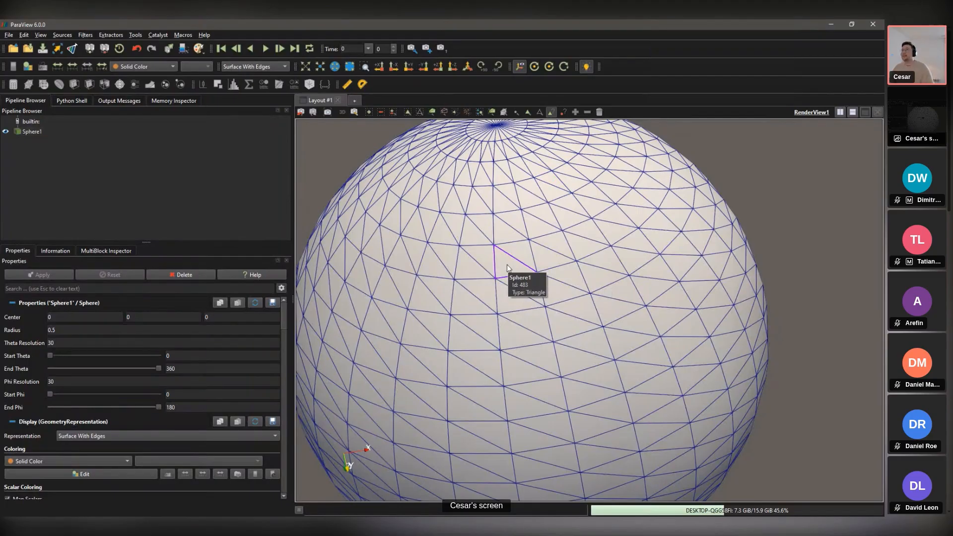
# Step: Pick six vertices on the sphere with Interactive Select Points On
pyautogui.click(540, 111)
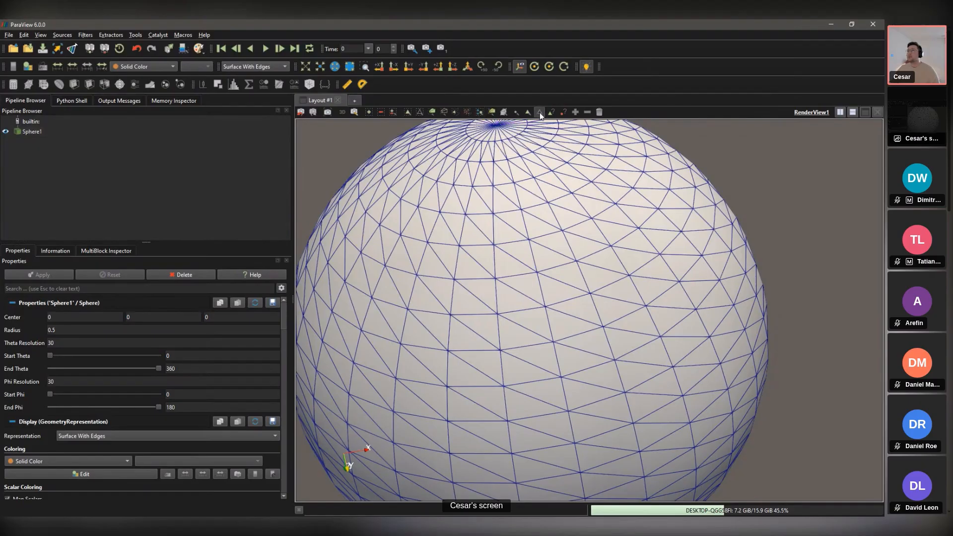
pyautogui.click(592, 218)
pyautogui.keyDown('ctrl'); pyautogui.click(615, 205); pyautogui.keyUp('ctrl')
pyautogui.keyDown('ctrl'); pyautogui.click(638, 229); pyautogui.keyUp('ctrl')
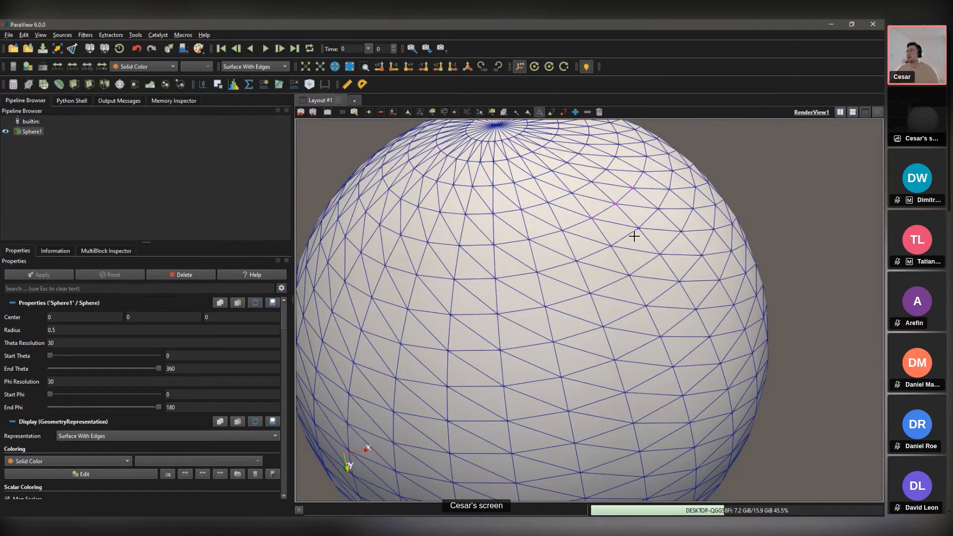
pyautogui.keyDown('ctrl'); pyautogui.click(613, 245); pyautogui.keyUp('ctrl')
pyautogui.keyDown('ctrl'); pyautogui.click(562, 231); pyautogui.keyUp('ctrl')
pyautogui.moveTo(560, 335); pyautogui.dragTo(347, 224)
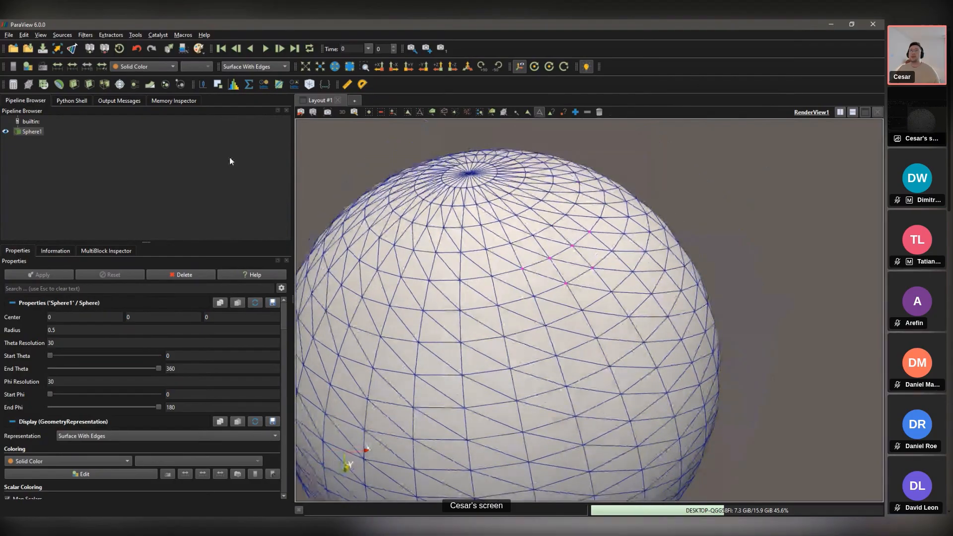
# Step: Extract the selected points into ExtractSelection1 through Find Data, then close that panel
pyautogui.click(182, 49)
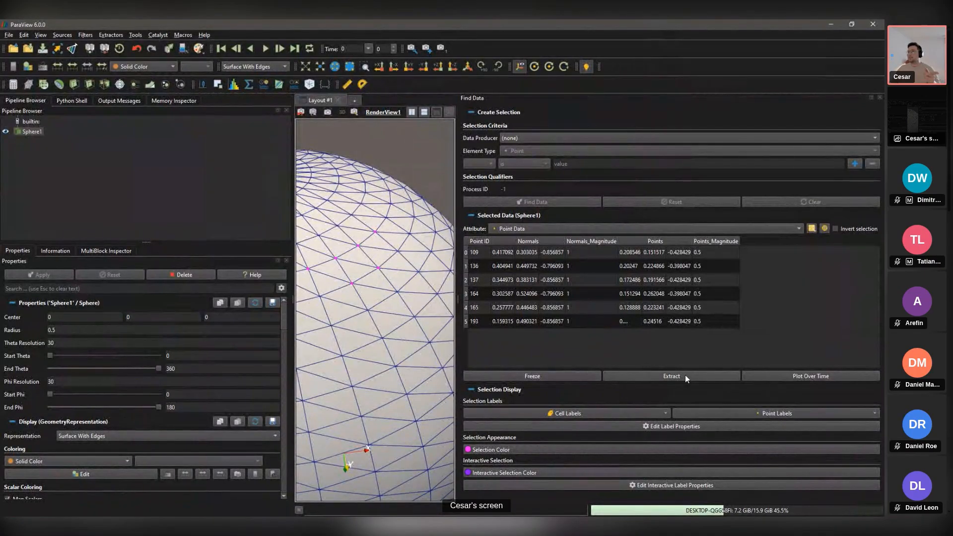
pyautogui.click(671, 377)
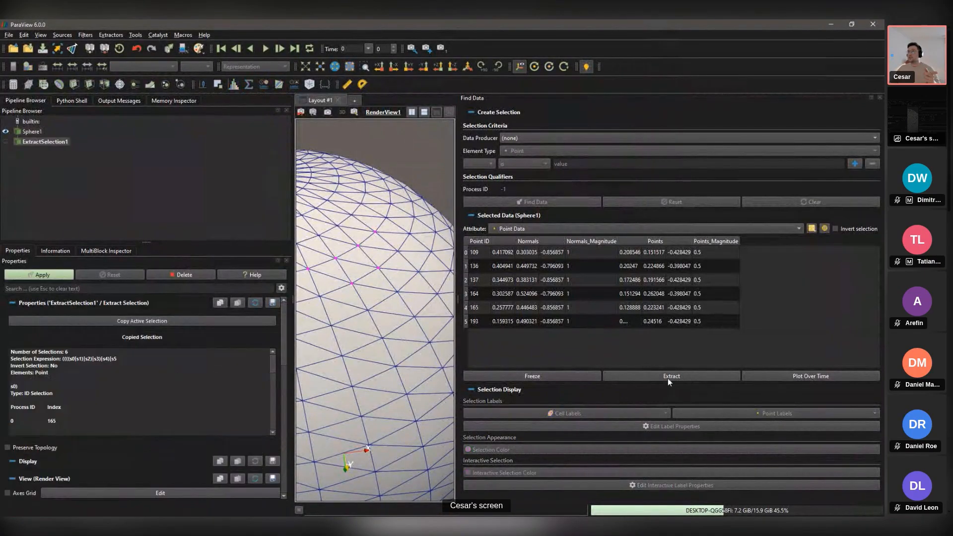
pyautogui.click(879, 98)
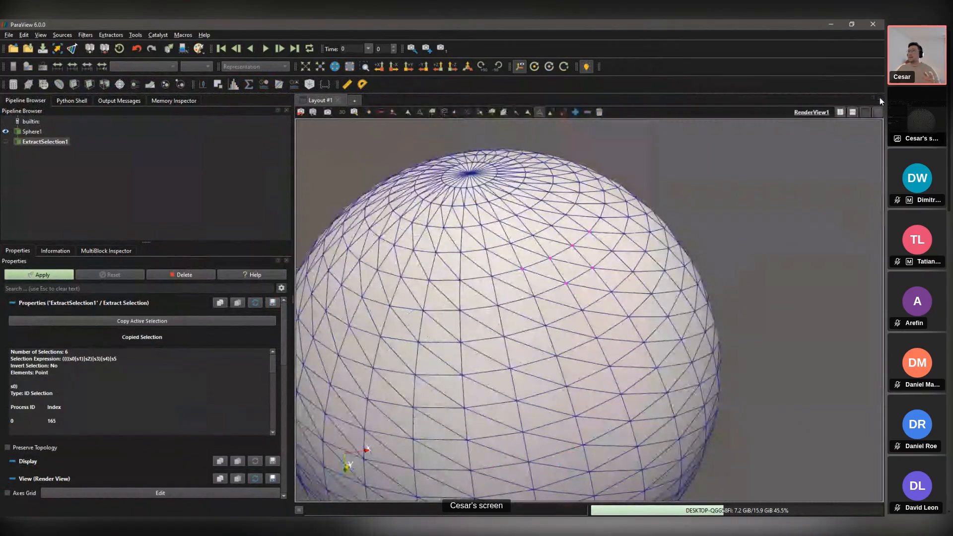
# Step: Apply ExtractSelection1 and render its points as spheres with point size 20
pyautogui.click(41, 275)
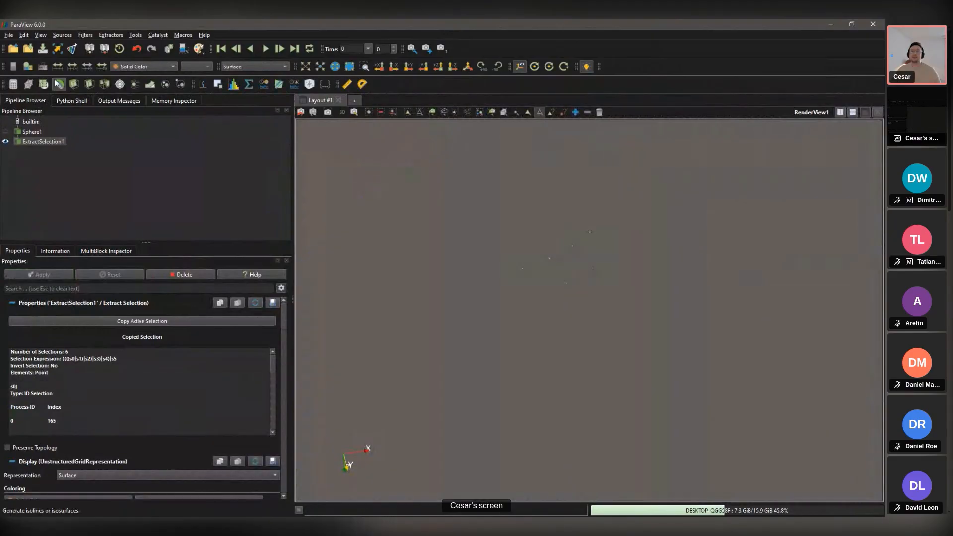
pyautogui.scroll(-1, 132, 392)
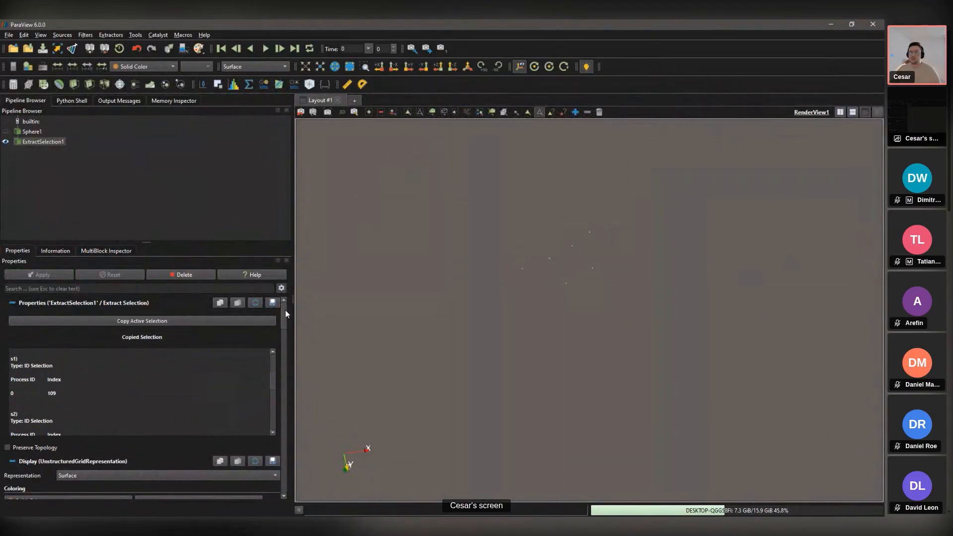
pyautogui.moveTo(285, 302); pyautogui.dragTo(286, 335)
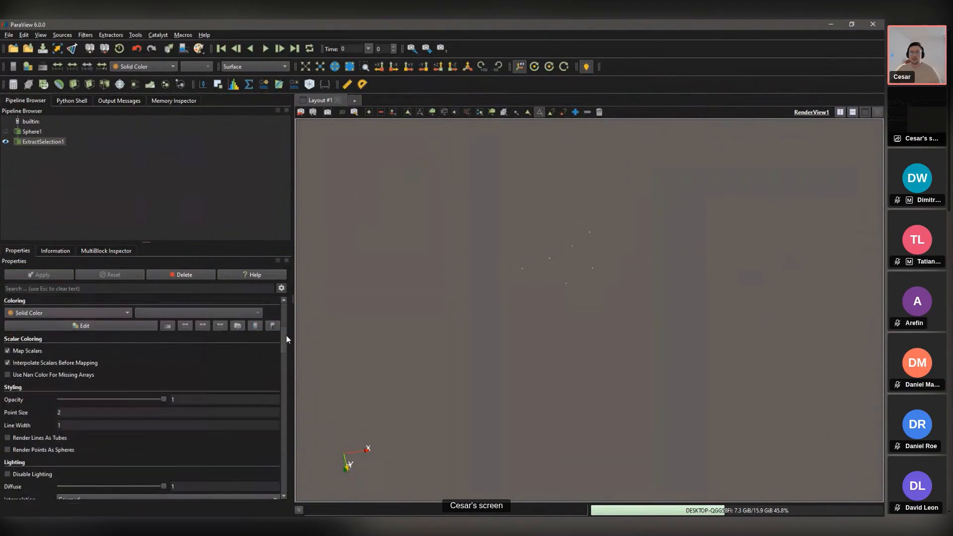
pyautogui.click(102, 412)
pyautogui.press('BackSpace')
pyautogui.write('5')
pyautogui.click(38, 449)
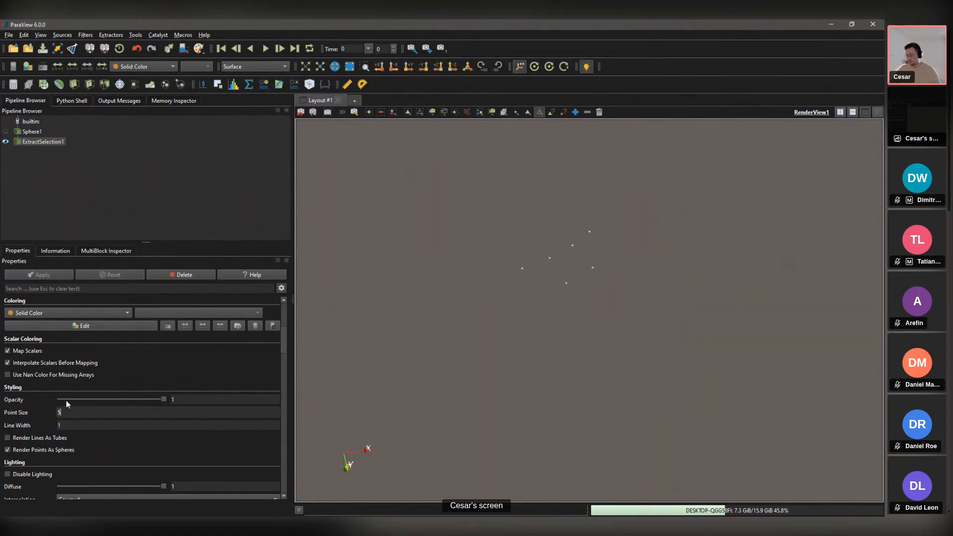
pyautogui.press('Return')
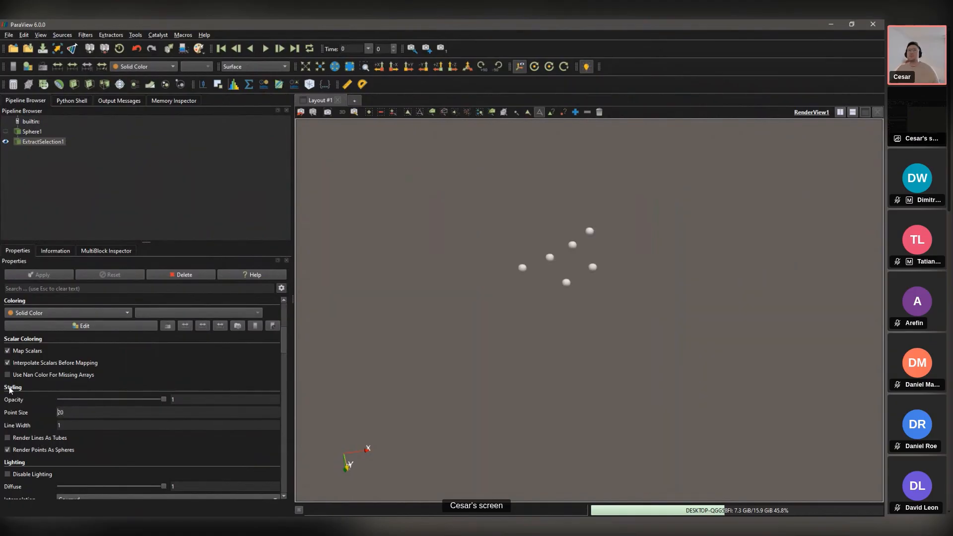
# Step: Show Sphere1 again and clear the point selection labels from the view
pyautogui.click(6, 140)
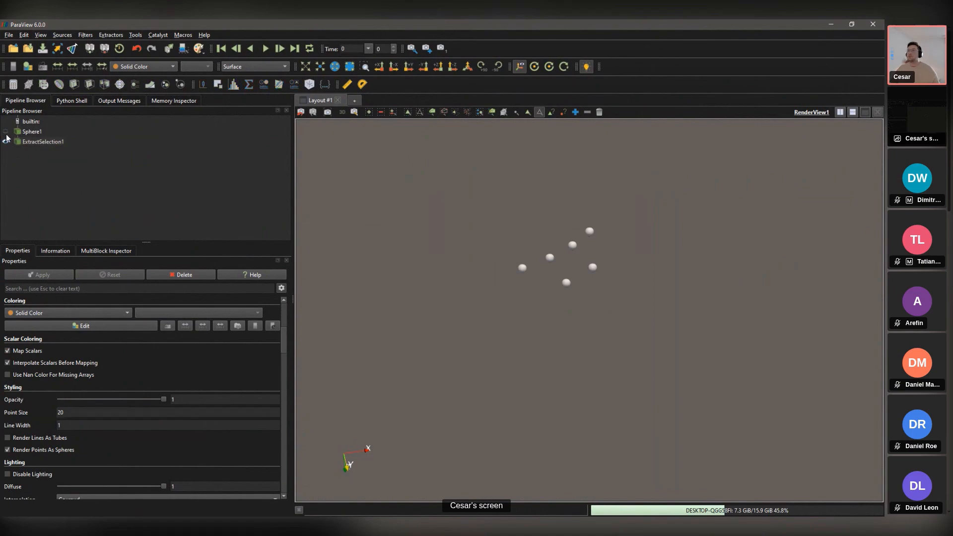
pyautogui.click(6, 132)
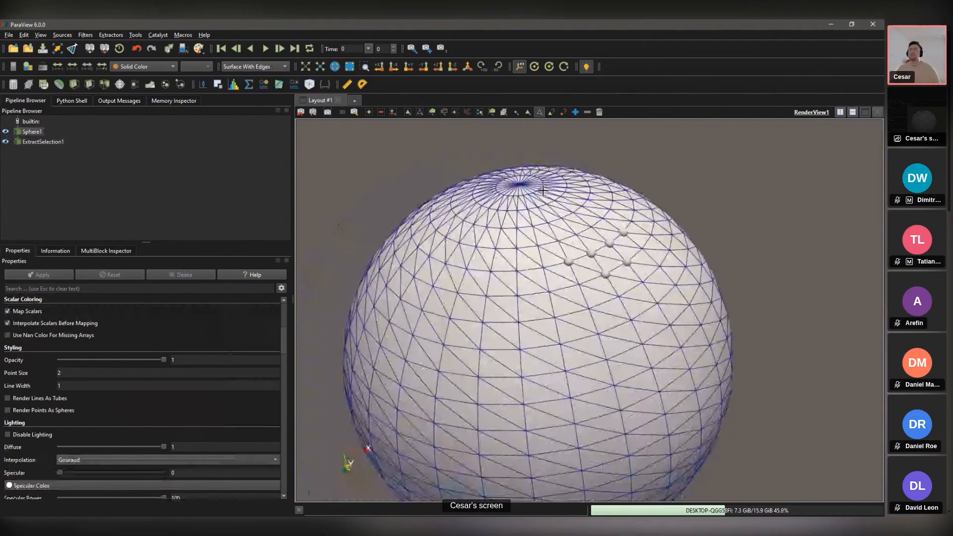
pyautogui.scroll(-2, 422, 139)
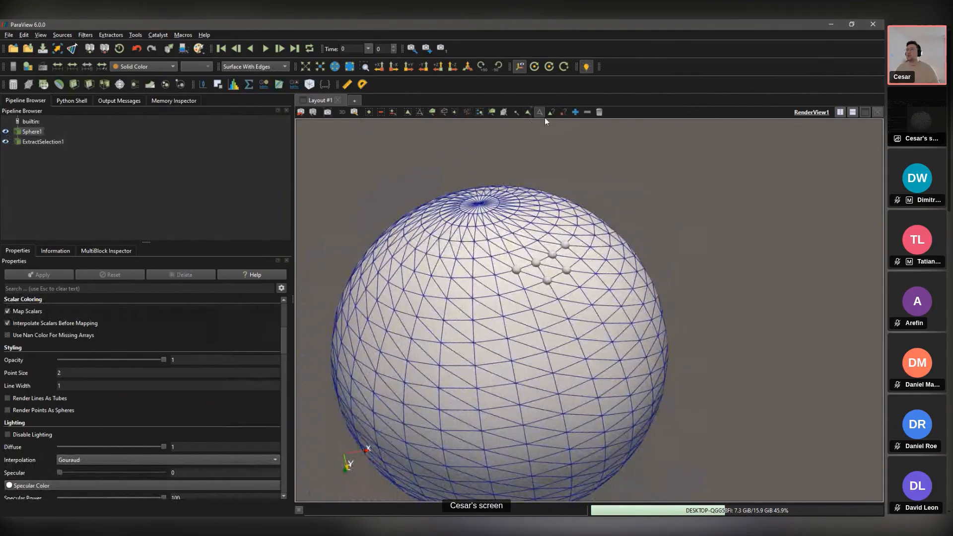
pyautogui.click(599, 113)
pyautogui.scroll(-2, 445, 153)
pyautogui.moveTo(404, 172); pyautogui.dragTo(419, 263)
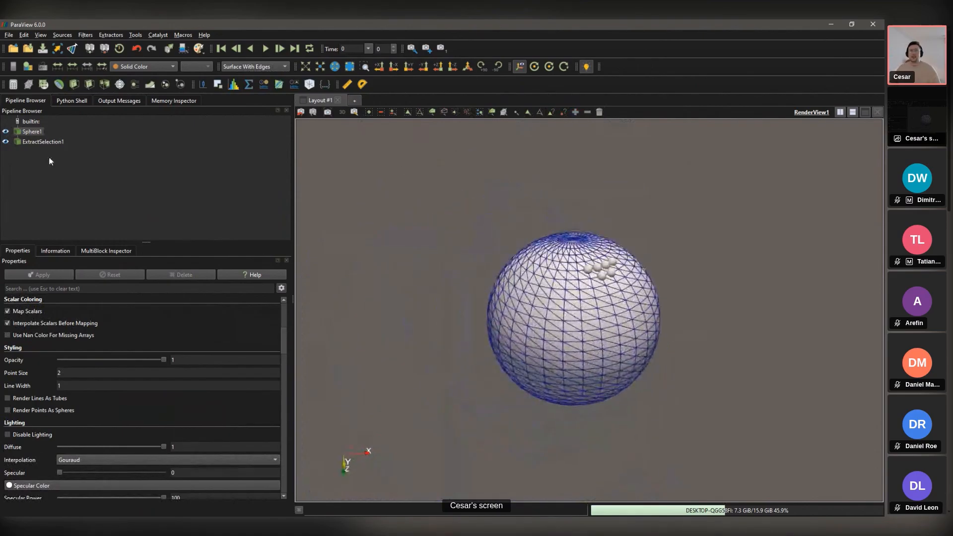
# Step: Delete ExtractSelection1 from the pipeline and open the filter quick search
pyautogui.click(44, 142)
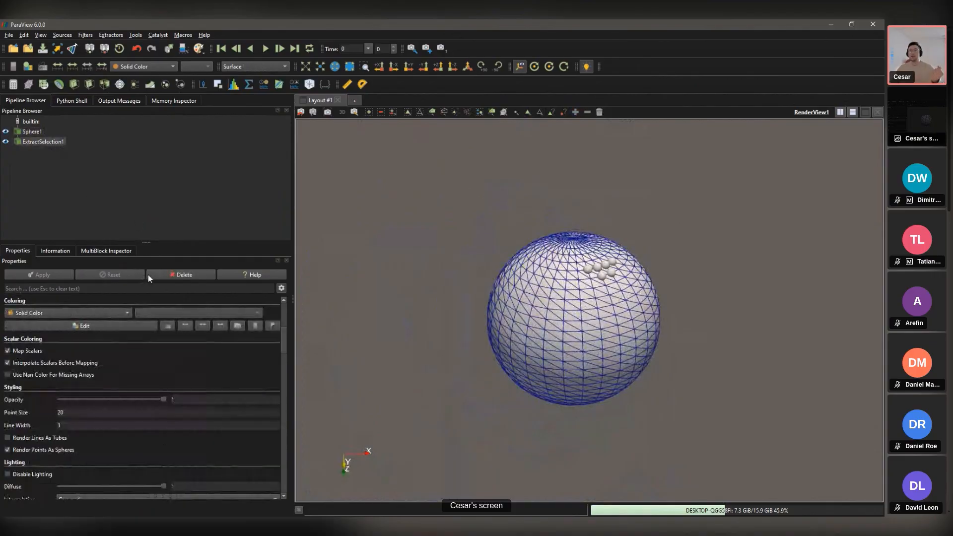
pyautogui.click(171, 276)
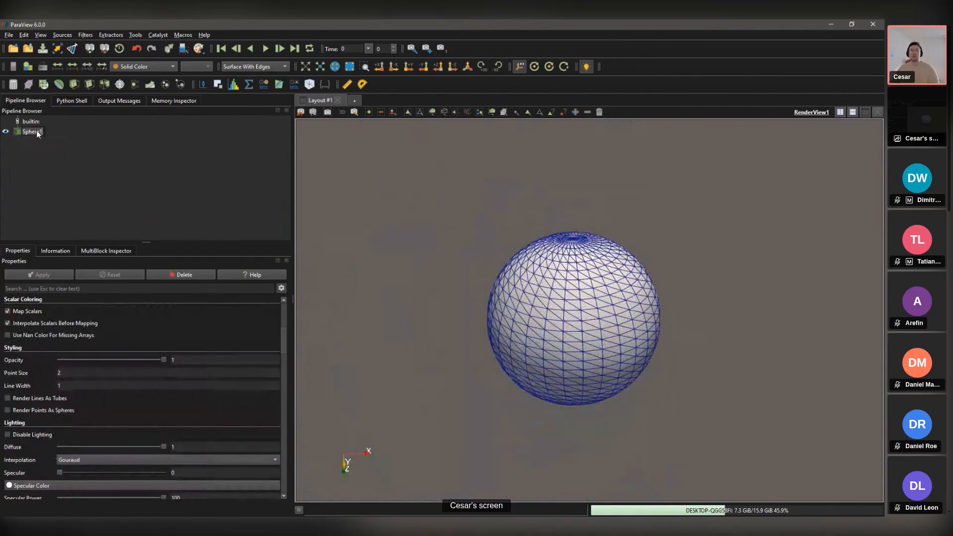
pyautogui.hotkey('ctrl', 'space')
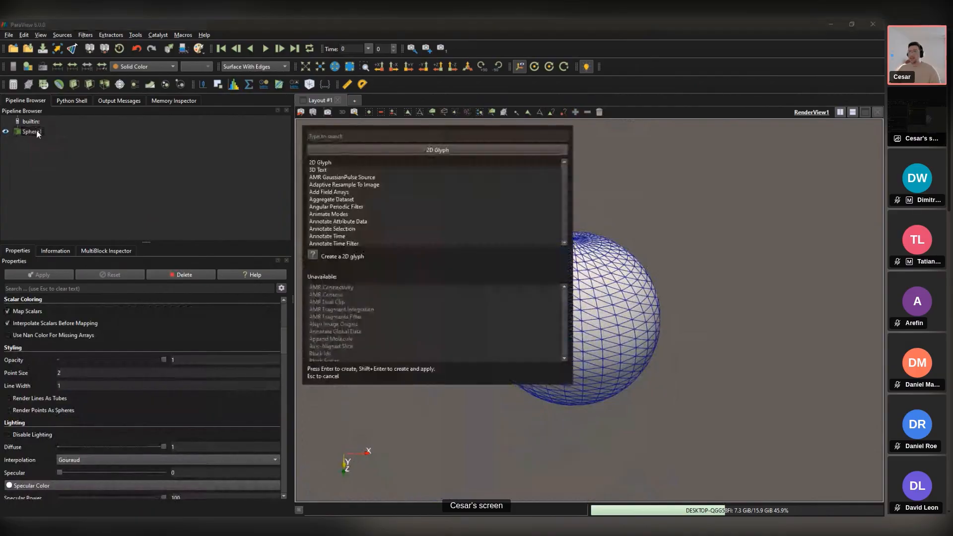
# Step: Add a Transform filter to Sphere1 and rotate, move and stretch its box widget
pyautogui.write('tr')
pyautogui.press('Return')
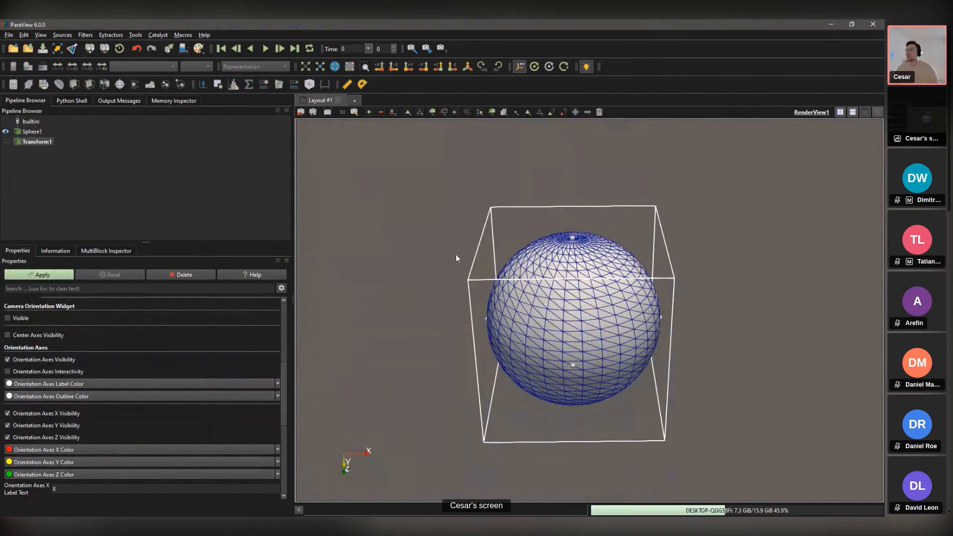
pyautogui.scroll(-5, 455, 258)
pyautogui.moveTo(512, 256); pyautogui.dragTo(753, 292)
pyautogui.moveTo(596, 290); pyautogui.dragTo(689, 299)
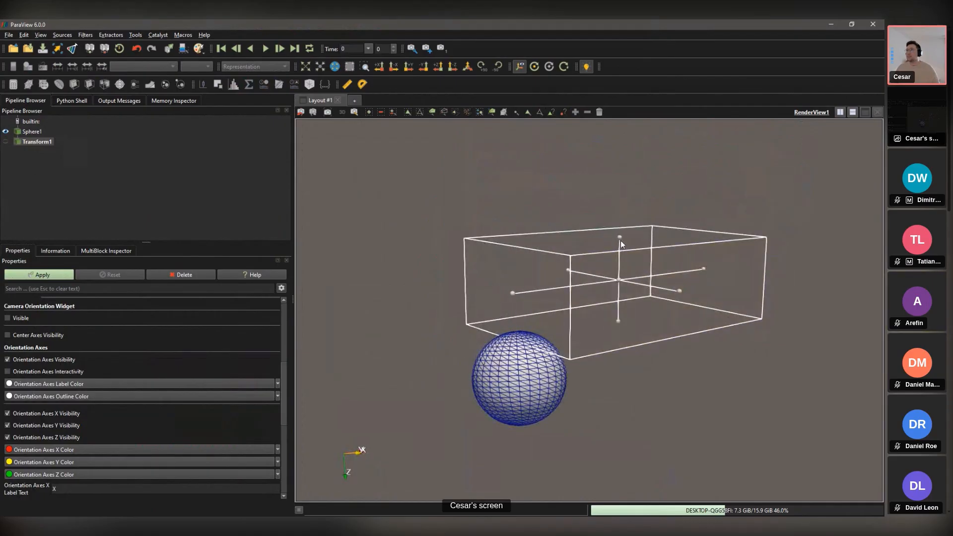
pyautogui.moveTo(621, 243); pyautogui.dragTo(622, 211)
pyautogui.scroll(5, 177, 347)
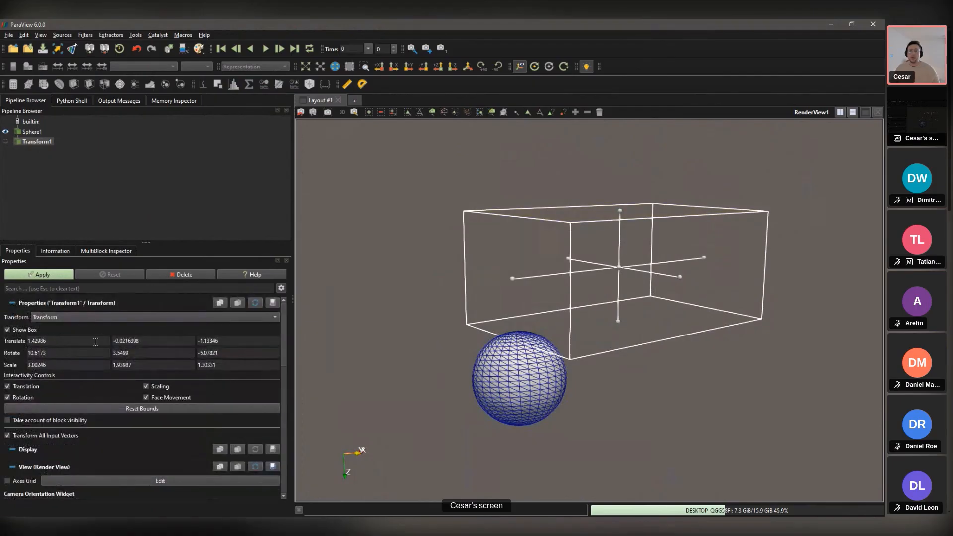
# Step: Check the rotation and scale values (3.00246, 1.93987, 1.30331) and apply the transform
pyautogui.doubleClick(62, 353)
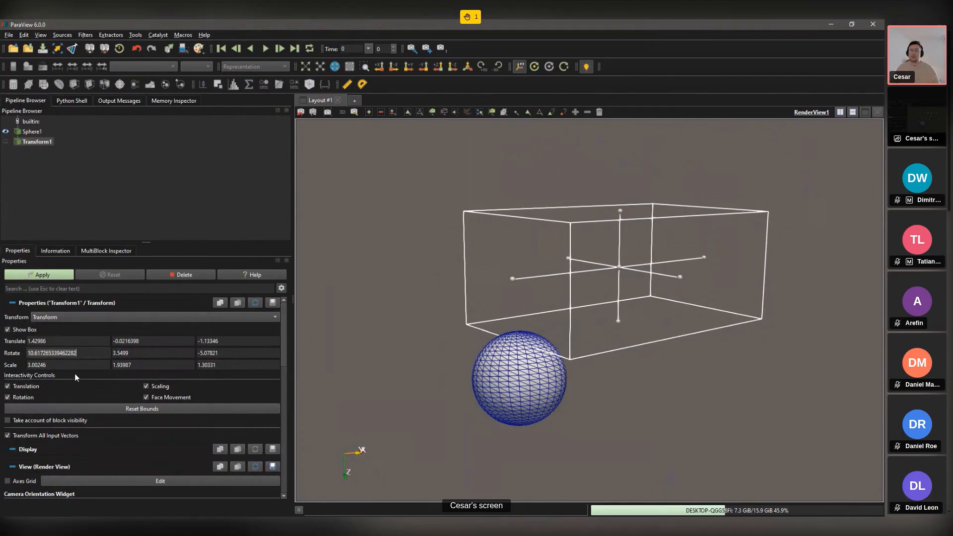
pyautogui.click(67, 367)
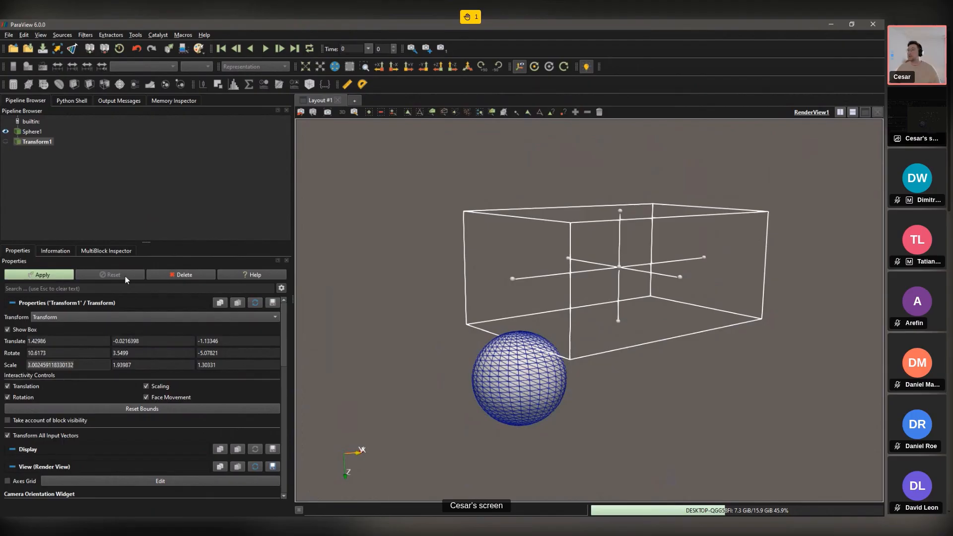
pyautogui.click(35, 276)
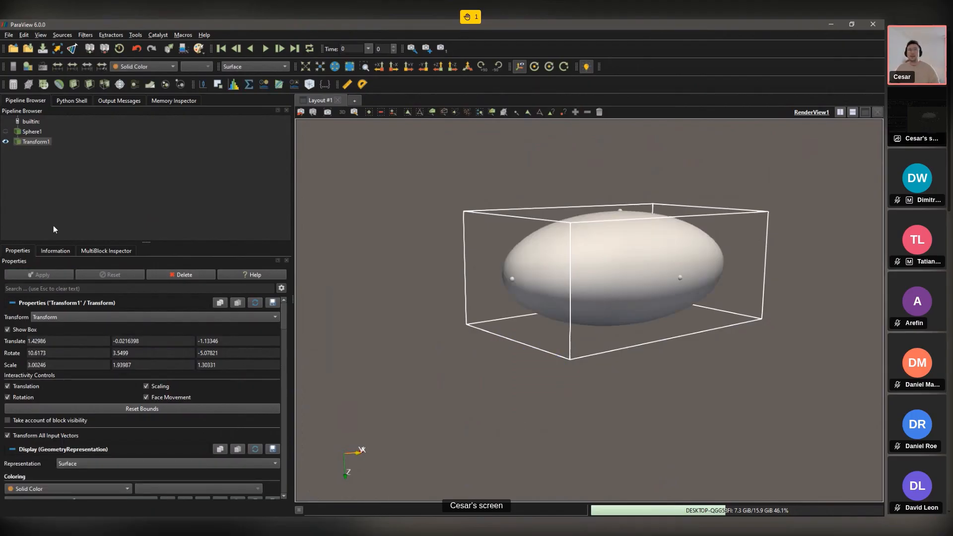
# Step: Show Sphere1 beside Transform1 and draw the ellipsoid as Surface With Edges
pyautogui.click(5, 132)
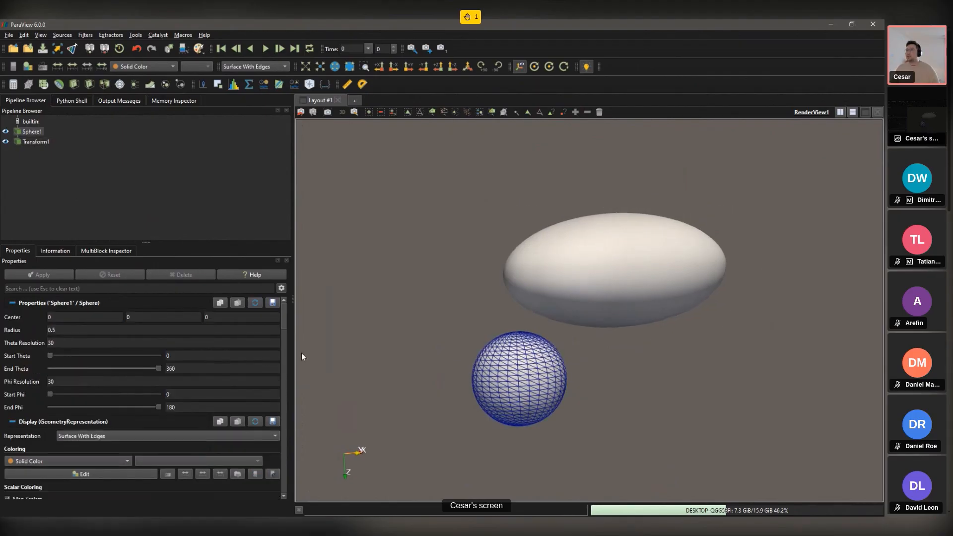
pyautogui.moveTo(301, 352); pyautogui.dragTo(455, 344)
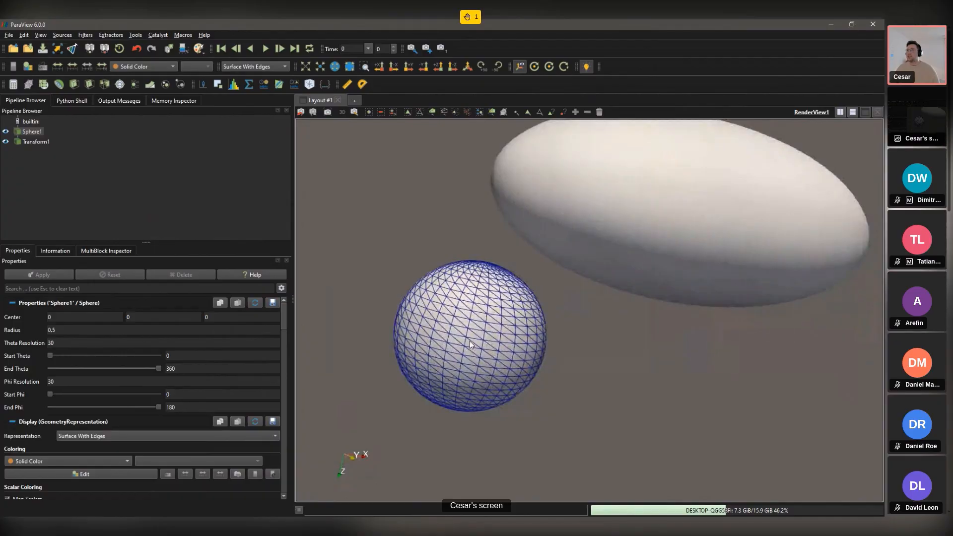
pyautogui.moveTo(702, 192); pyautogui.dragTo(568, 259, button='middle')
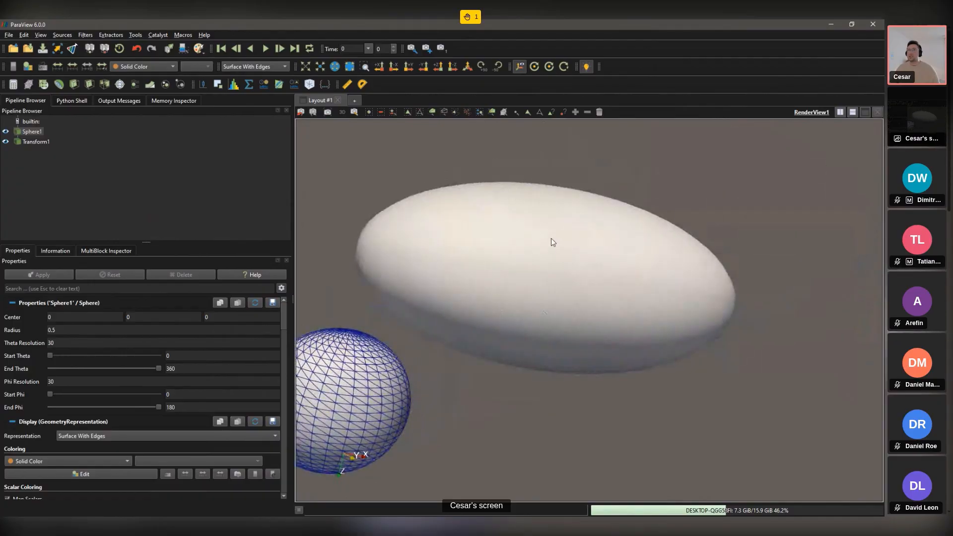
pyautogui.click(39, 142)
pyautogui.click(248, 66)
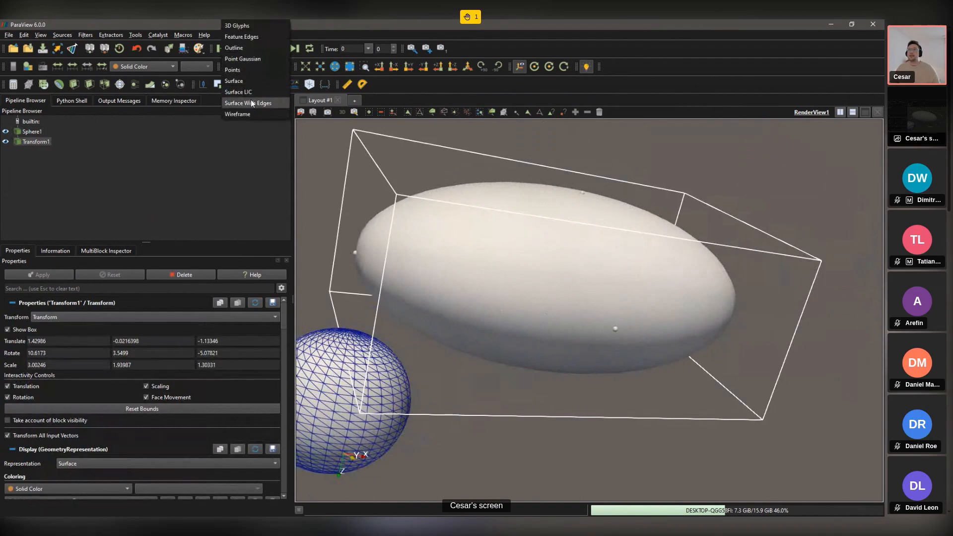
pyautogui.click(251, 103)
pyautogui.moveTo(422, 251); pyautogui.dragTo(804, 107)
pyautogui.scroll(-3, 491, 255)
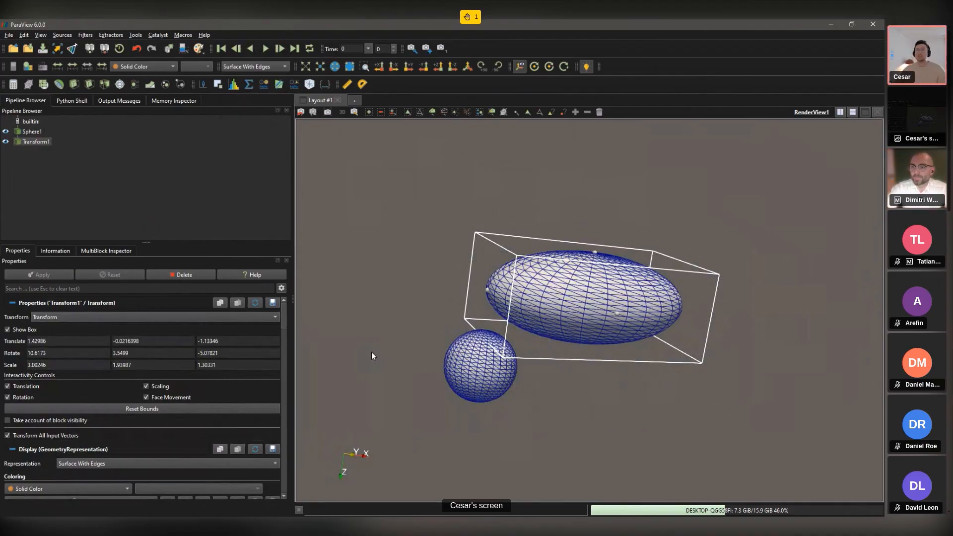
pyautogui.hotkey('ctrl', 'r')
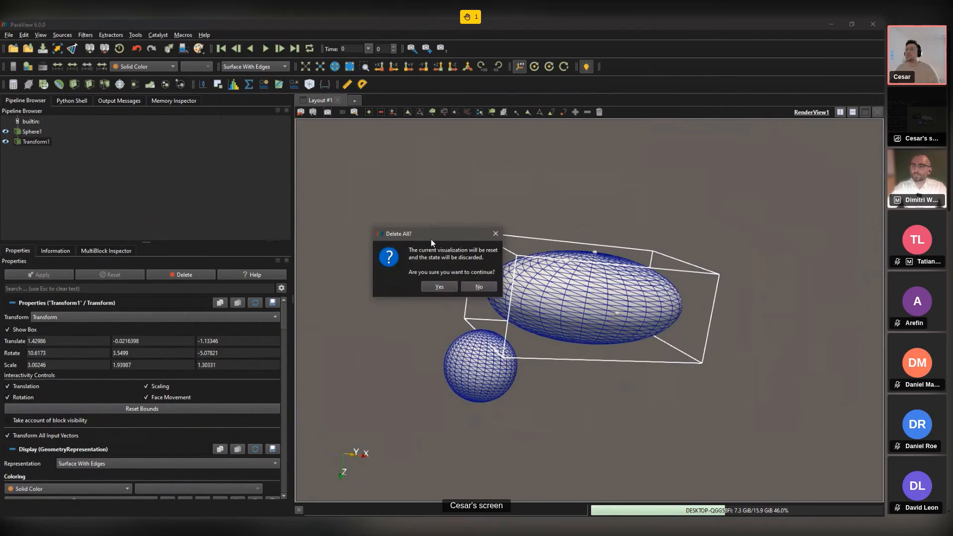
pyautogui.click(445, 284)
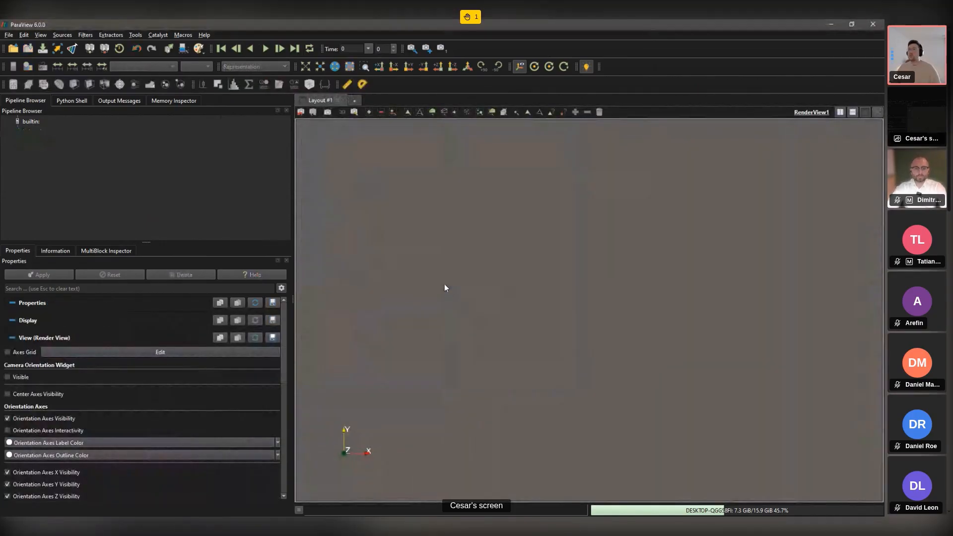
pyautogui.hotkey('ctrl', 'space')
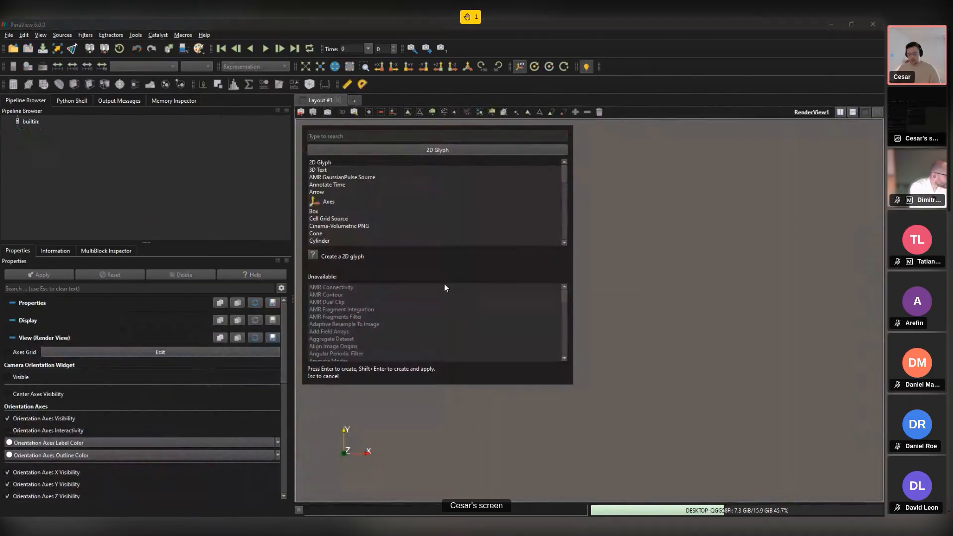
pyautogui.write('sph')
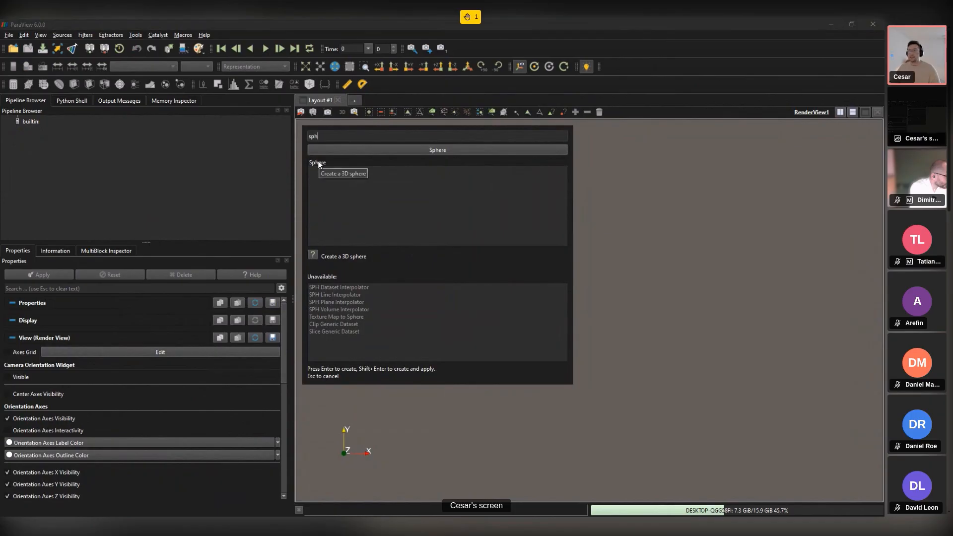
pyautogui.press('Return')
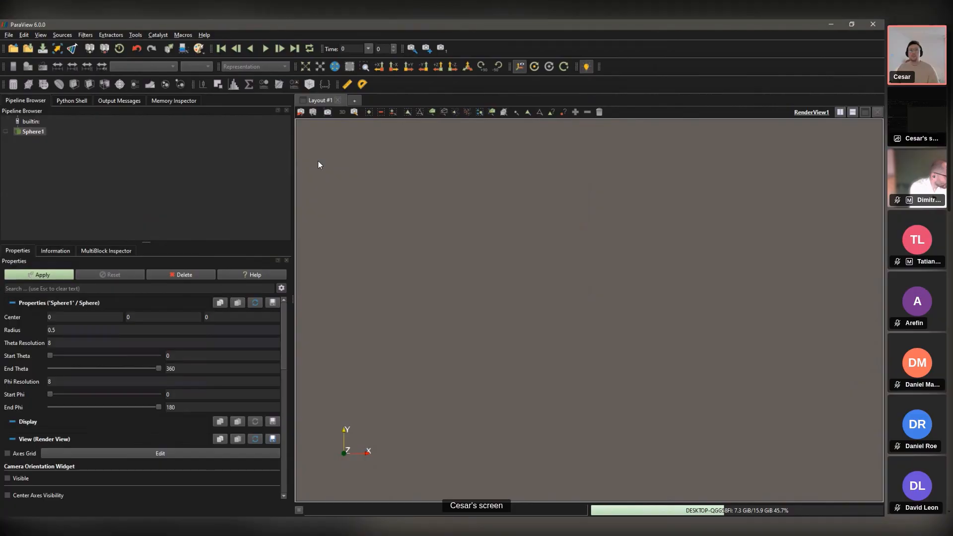
pyautogui.click(72, 342)
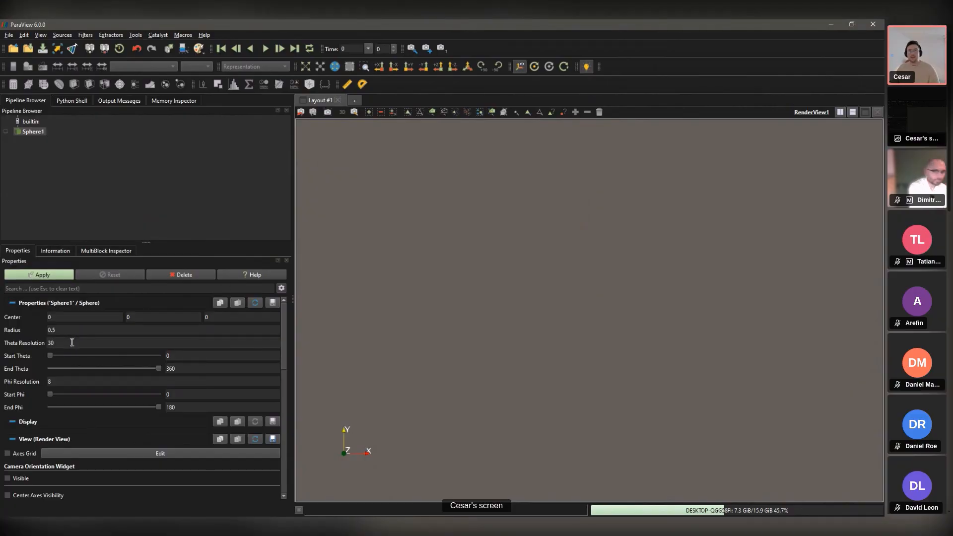
pyautogui.click(56, 382)
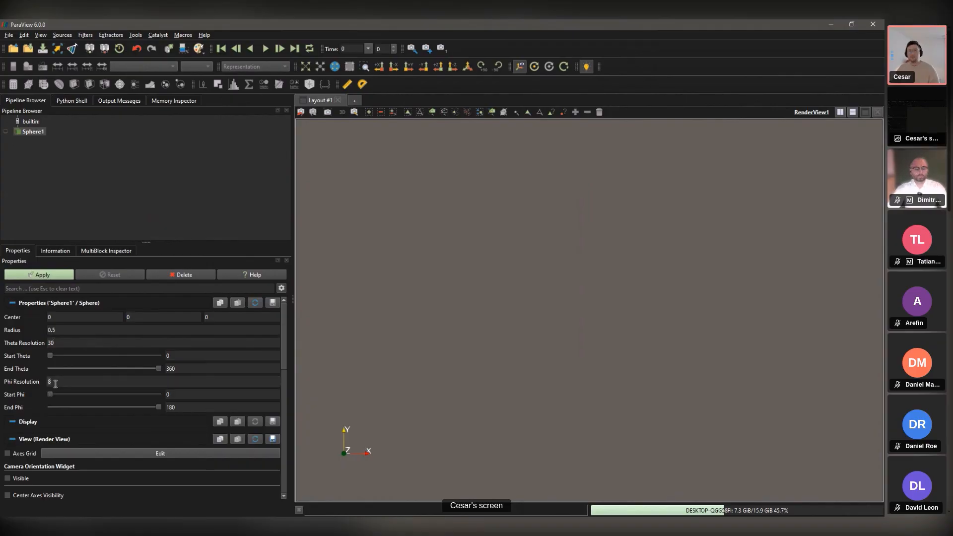
pyautogui.doubleClick(55, 382)
pyautogui.write('30')
pyautogui.click(46, 277)
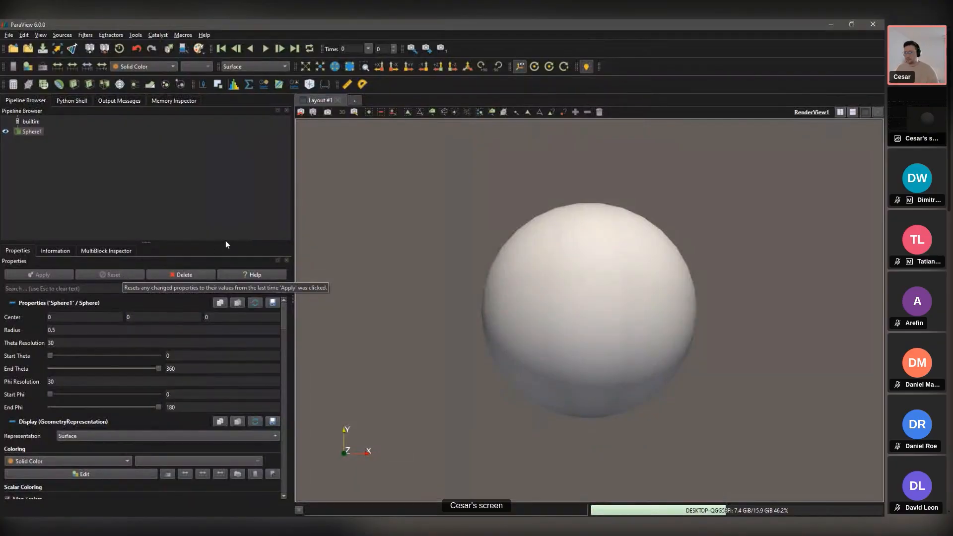
# Step: Switch to PowerPoint, advance from slide 18 to slide 19, then return to ParaView
pyautogui.press('super+d')
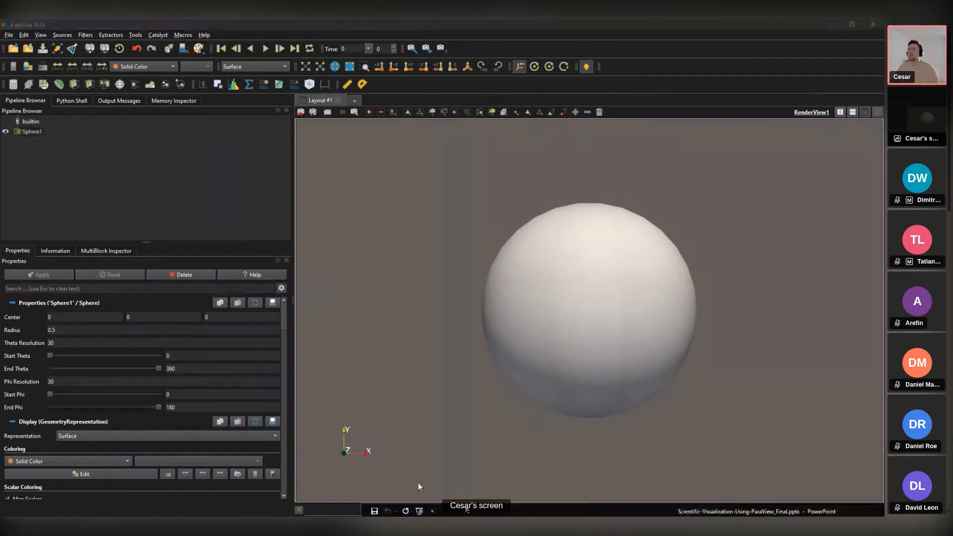
pyautogui.hotkey('alt', 'Tab')
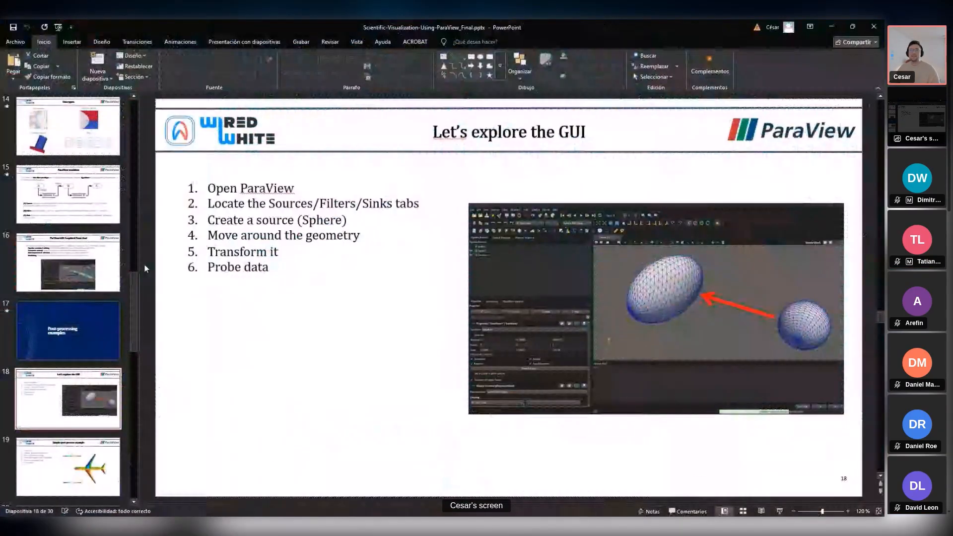
pyautogui.click(371, 294)
pyautogui.click(372, 305)
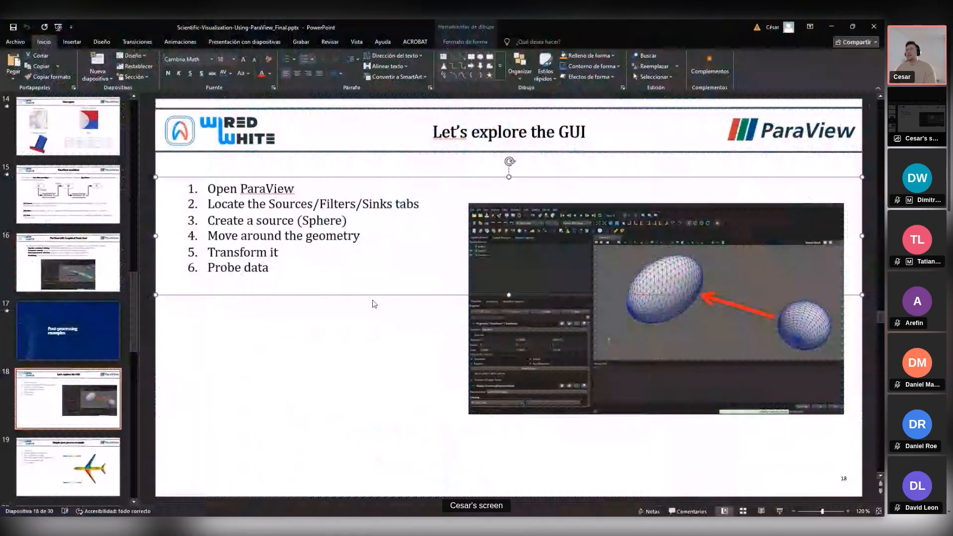
pyautogui.scroll(-1, 383, 323)
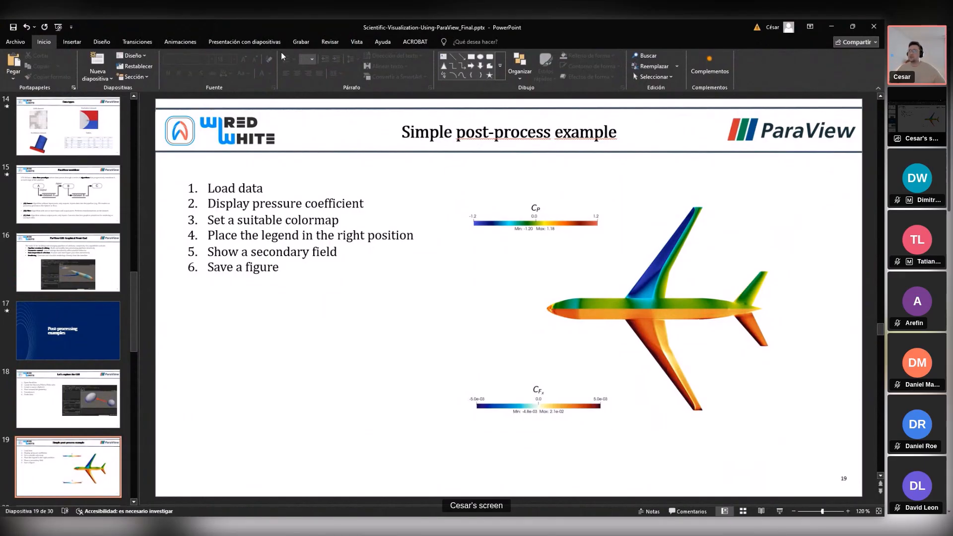
pyautogui.press('super+d')
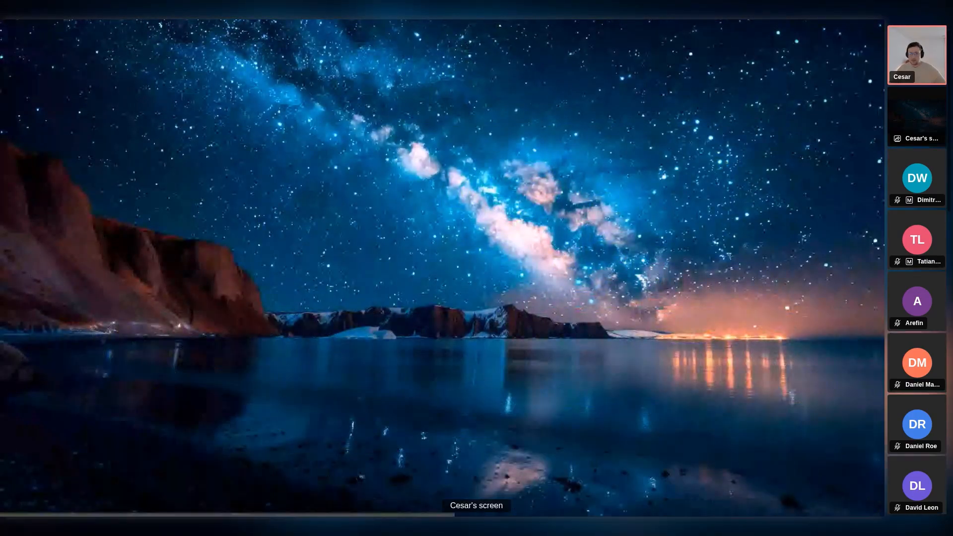
pyautogui.hotkey('alt', 'Tab')
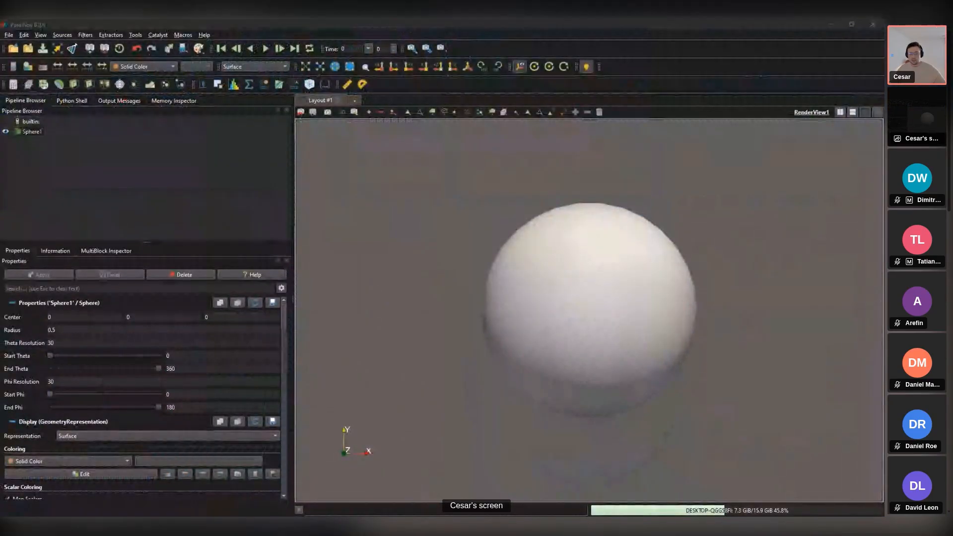
# Step: Close the properties panel and reset the session, discarding the sphere
pyautogui.click(287, 261)
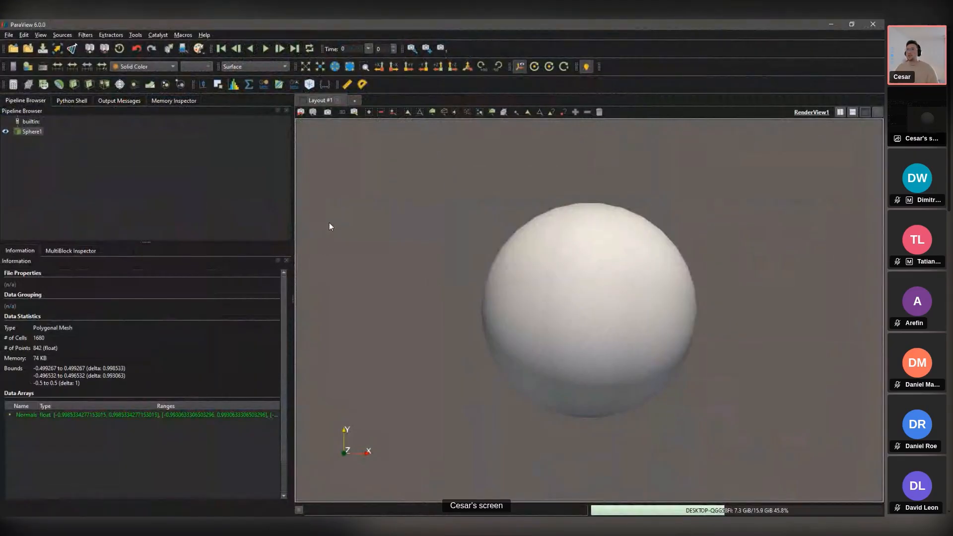
pyautogui.hotkey('ctrl', 'r')
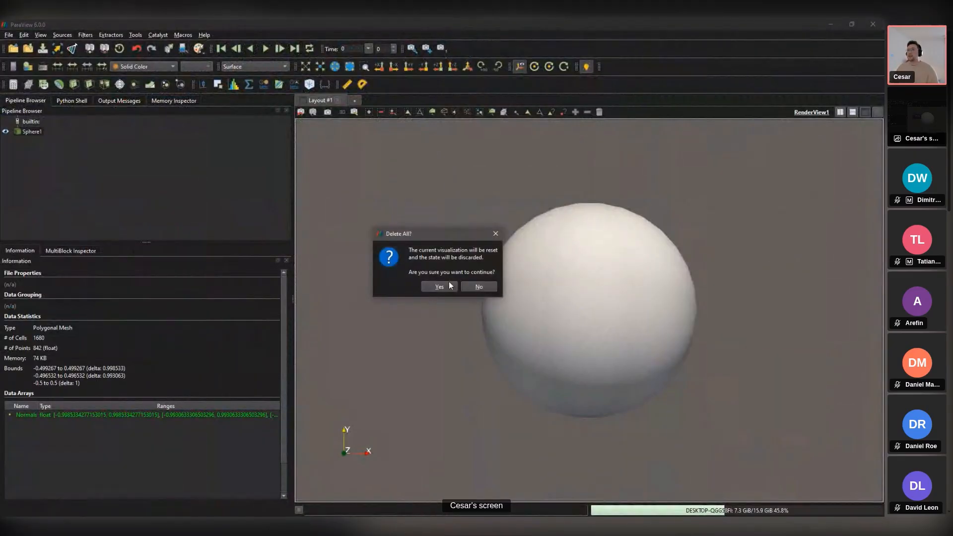
pyautogui.click(439, 286)
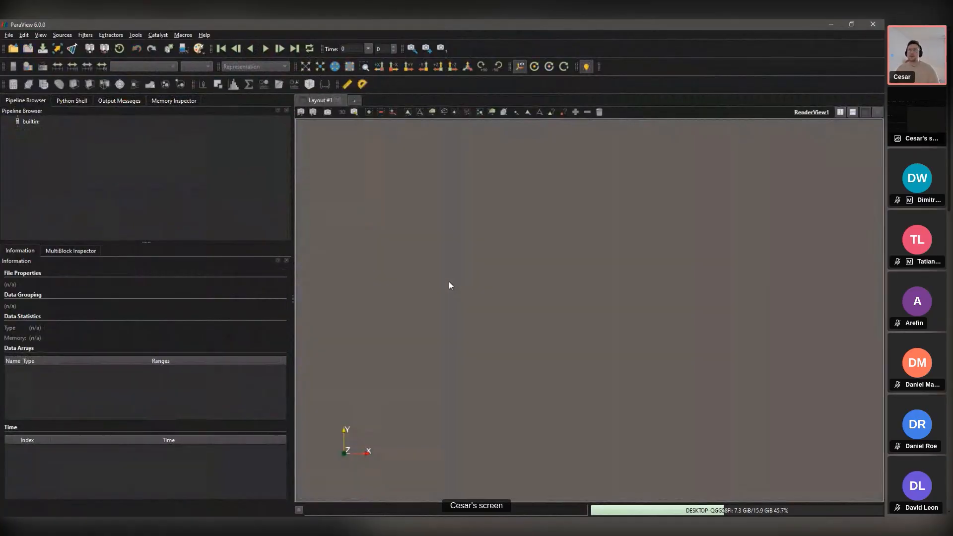
# Step: Open aircraft_surface_data.tec from seminar_material using the Tecplot Reader
pyautogui.click(13, 48)
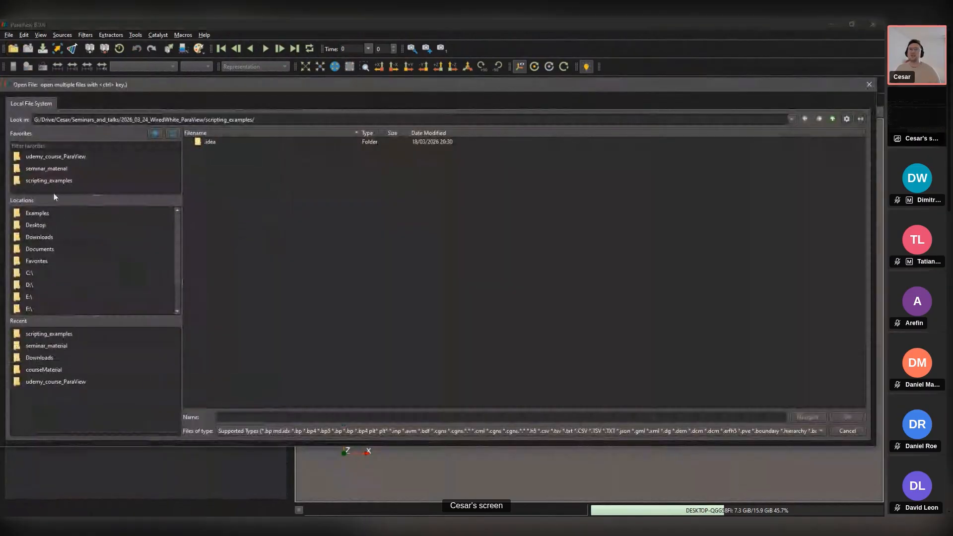
pyautogui.click(56, 168)
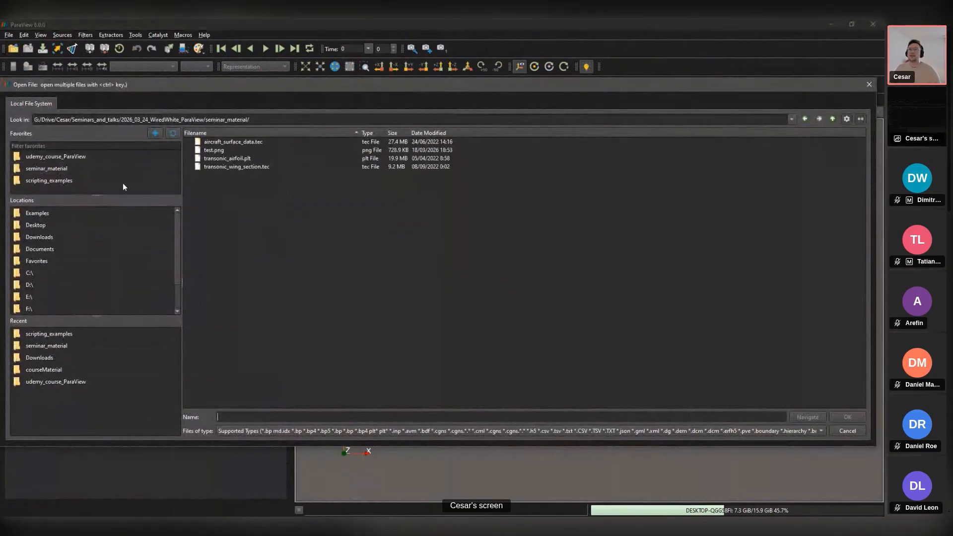
pyautogui.click(235, 142)
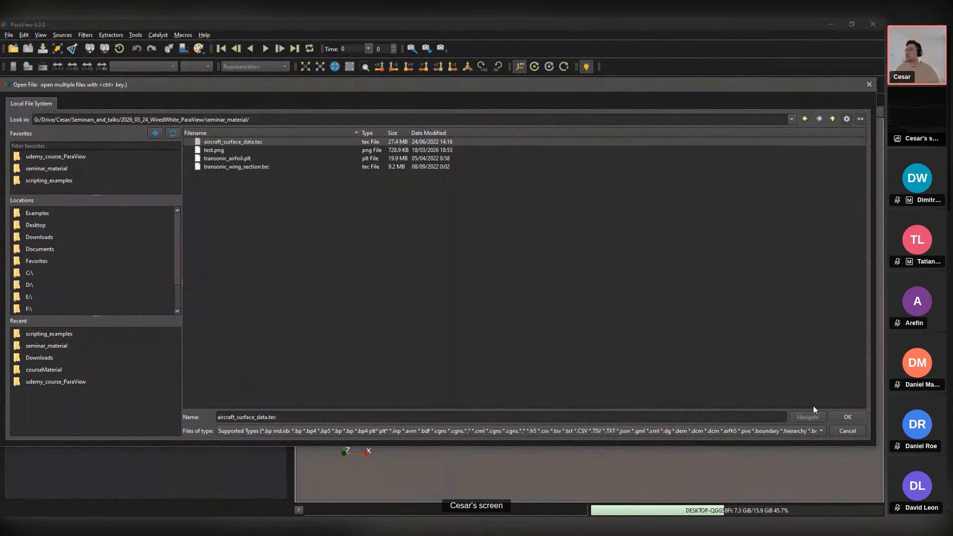
pyautogui.click(848, 417)
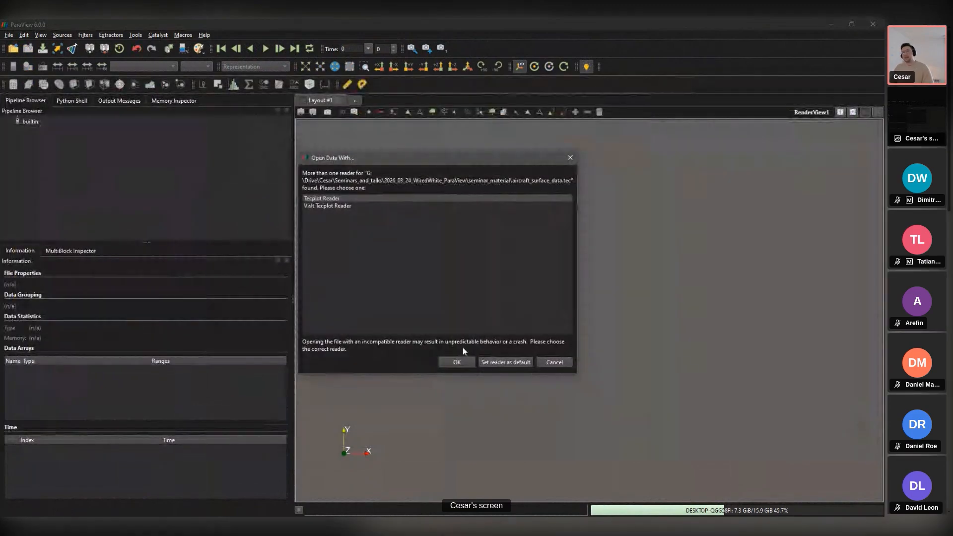
pyautogui.click(457, 362)
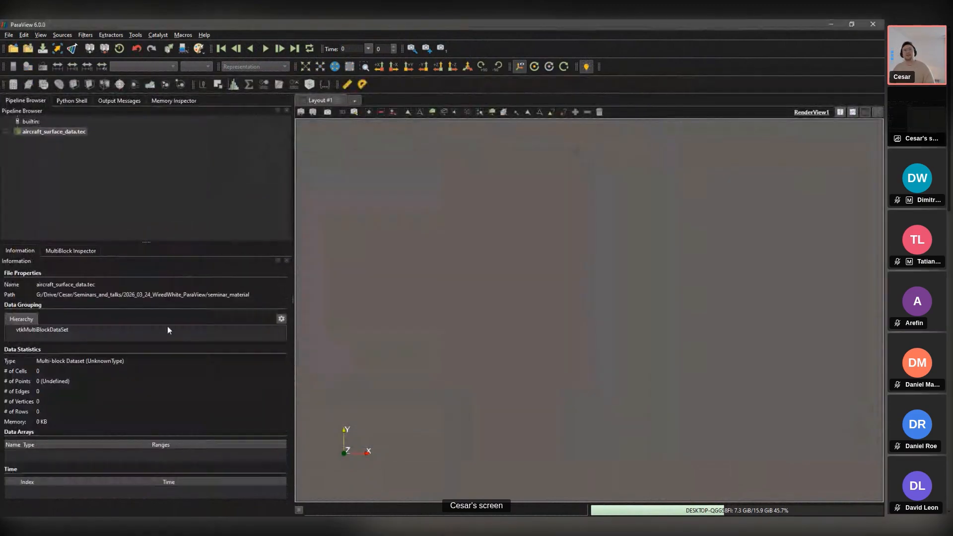
pyautogui.click(56, 253)
pyautogui.click(20, 251)
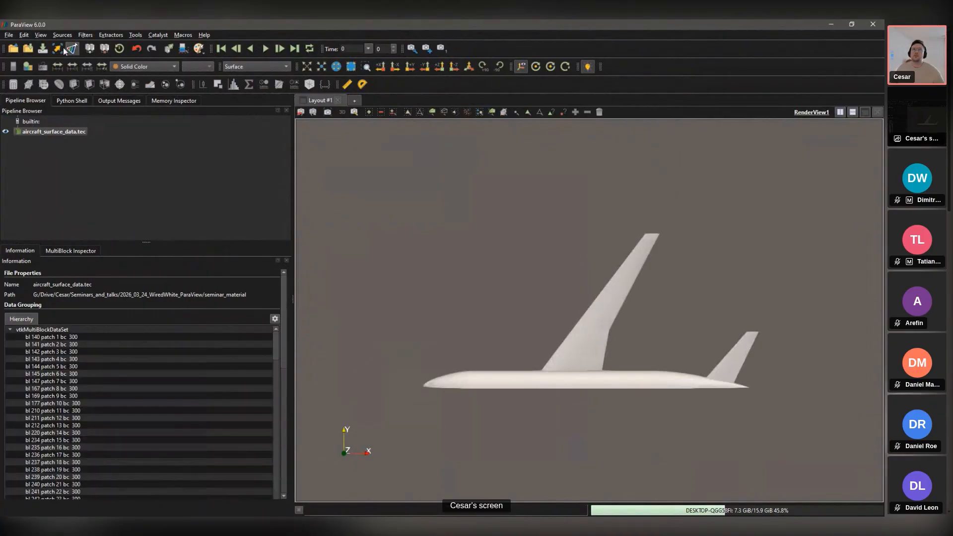
# Step: Restore the Properties panel from the View menu and orbit the aircraft to an oblique view
pyautogui.click(40, 37)
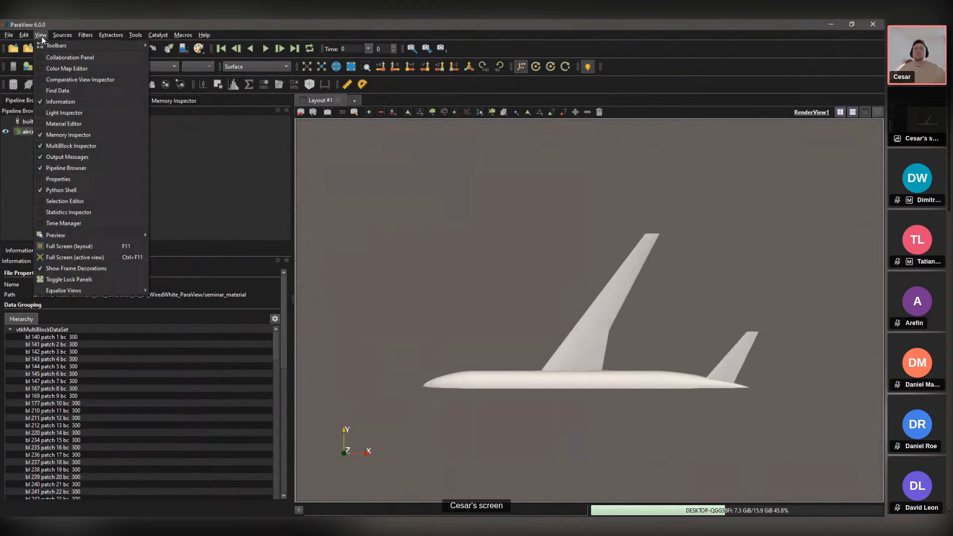
pyautogui.moveTo(55, 45)
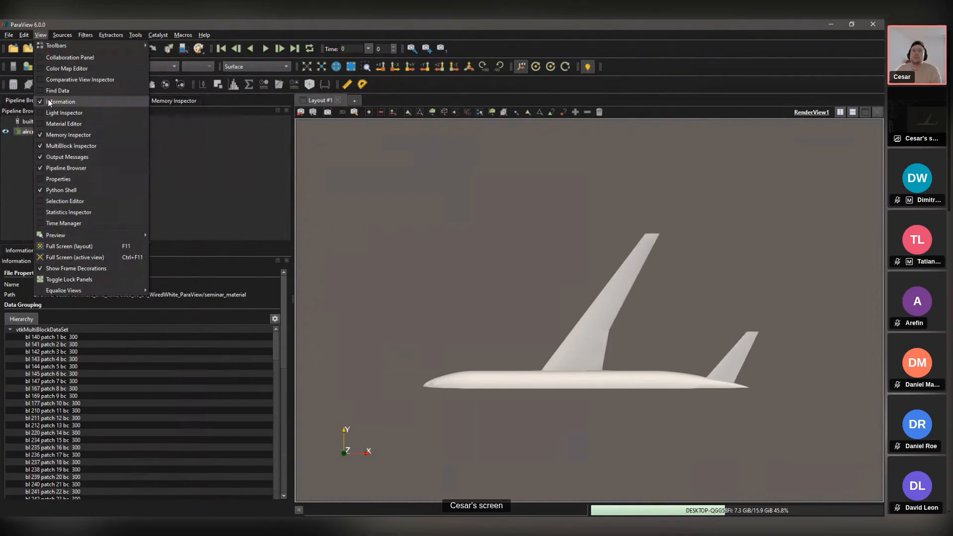
pyautogui.click(47, 179)
pyautogui.click(20, 250)
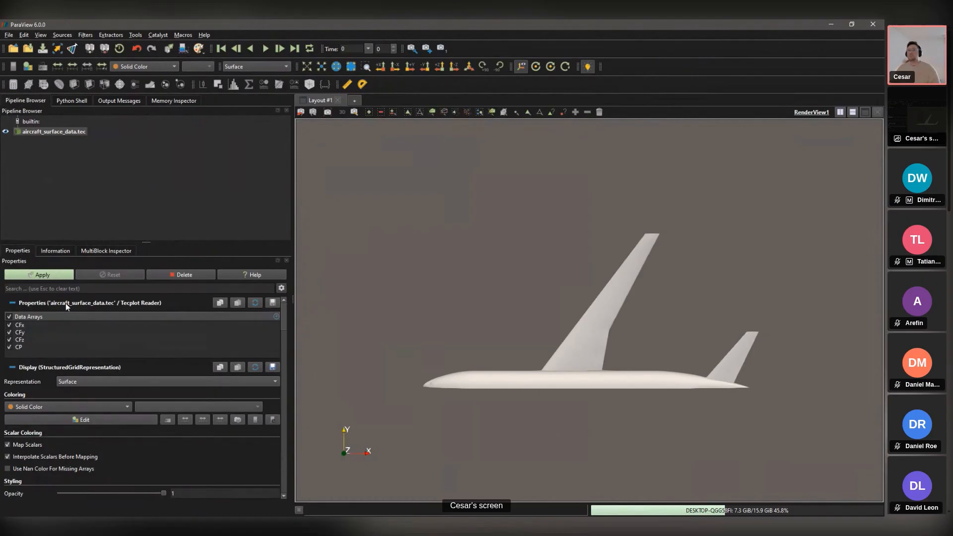
pyautogui.moveTo(542, 224); pyautogui.dragTo(628, 288)
pyautogui.moveTo(504, 276); pyautogui.dragTo(466, 321)
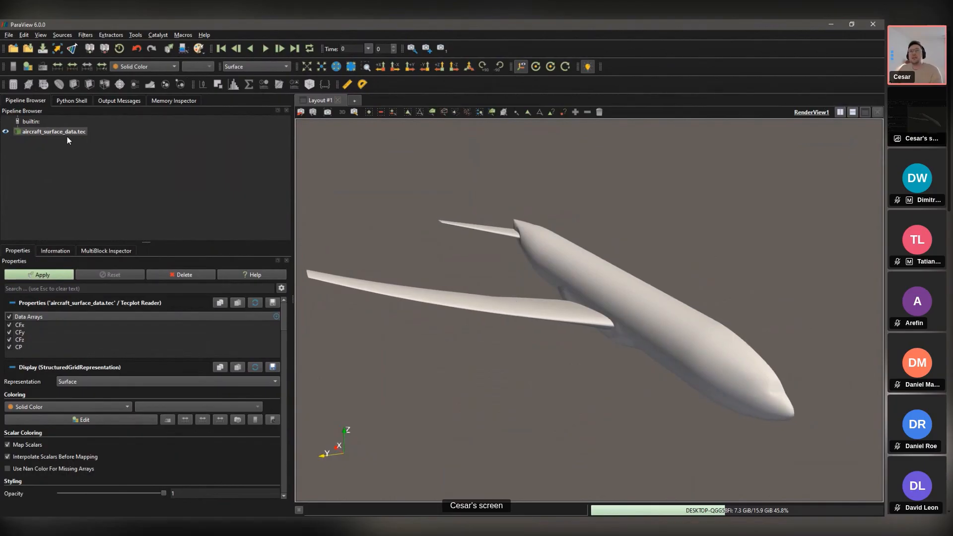
# Step: Uncheck CFy and CFz so only CFx and CP load, and apply the reader
pyautogui.click(9, 333)
pyautogui.click(9, 340)
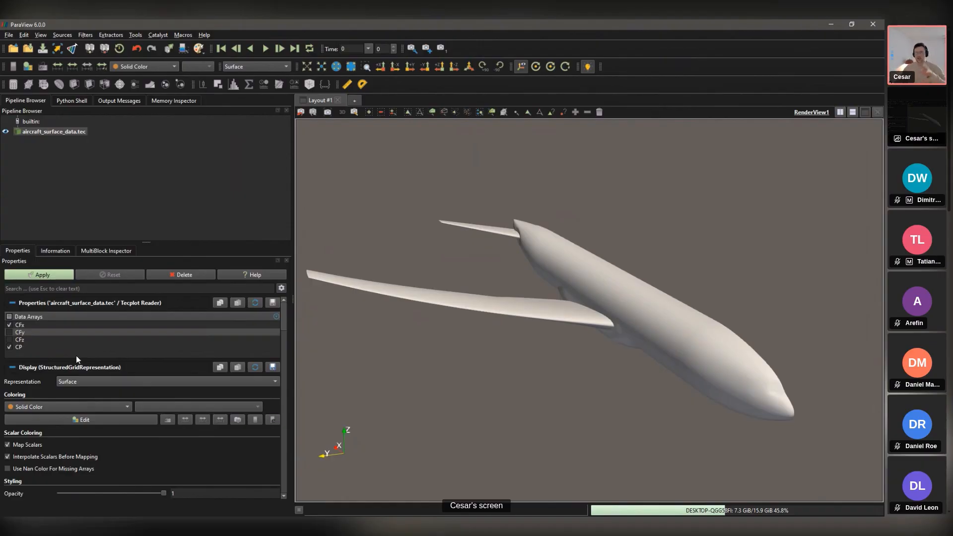
pyautogui.click(42, 276)
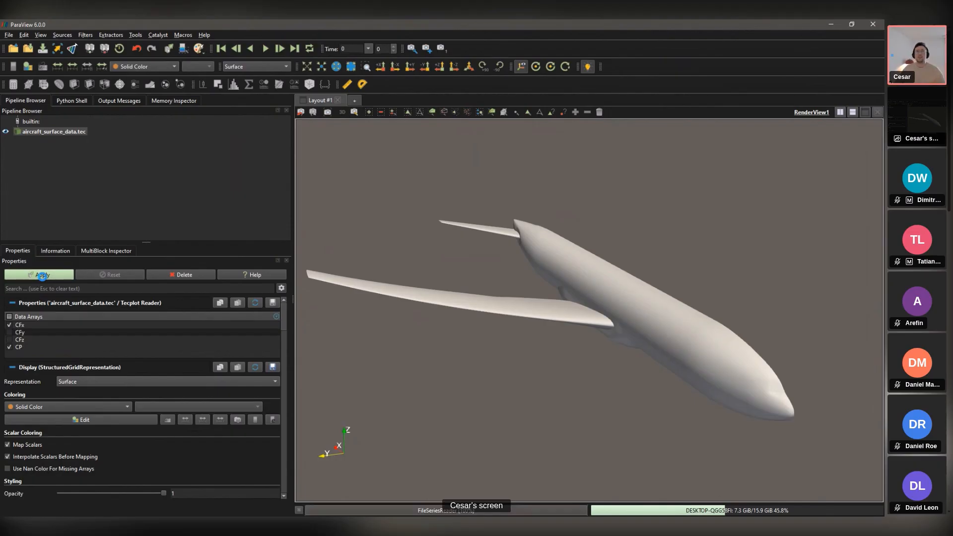
pyautogui.moveTo(544, 255); pyautogui.dragTo(517, 214)
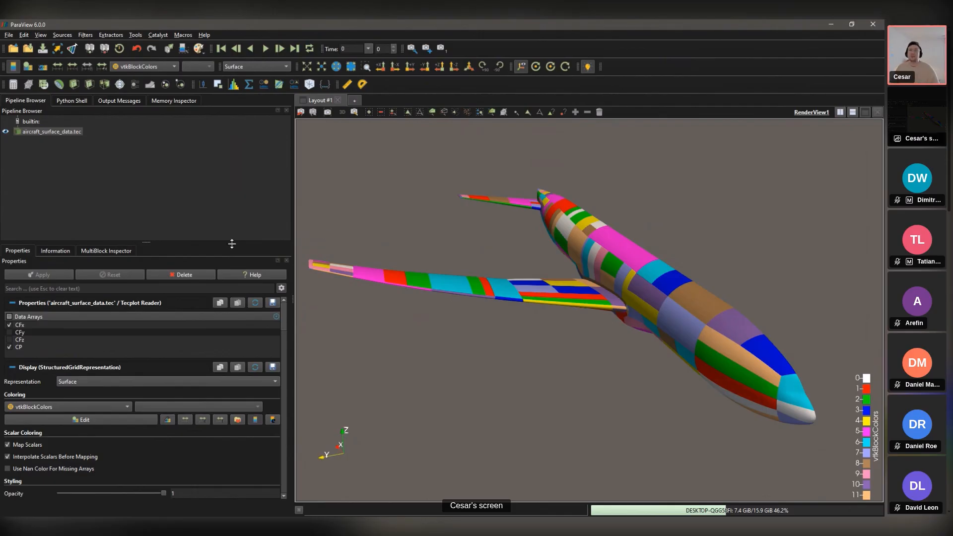
pyautogui.click(58, 252)
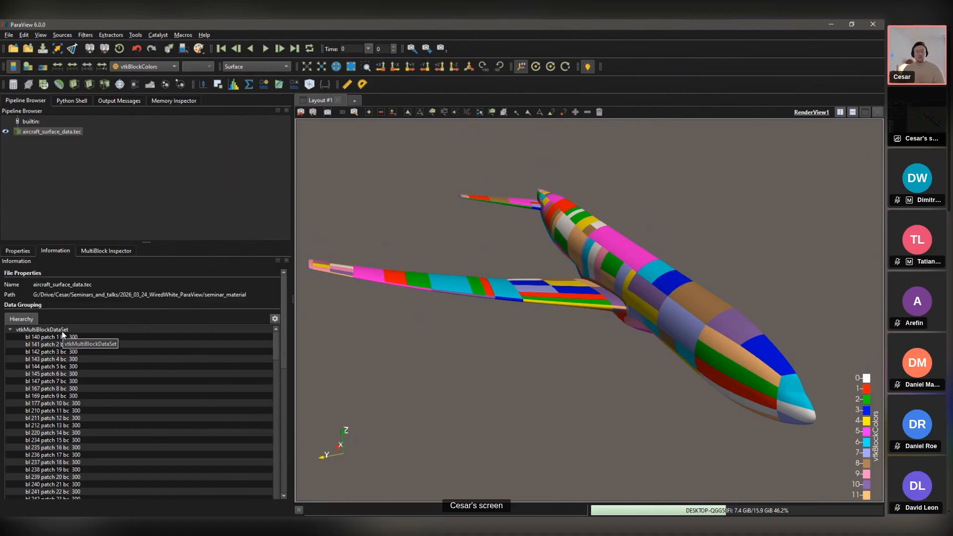
# Step: Switch the aircraft surface colouring from CFx to CP, giving a -1.2 to 1.2 legend
pyautogui.click(22, 251)
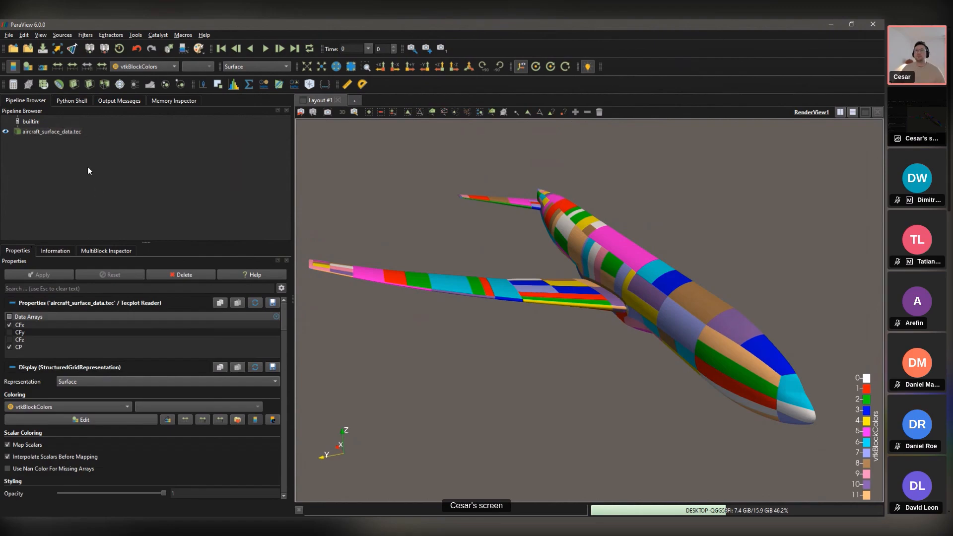
pyautogui.click(162, 67)
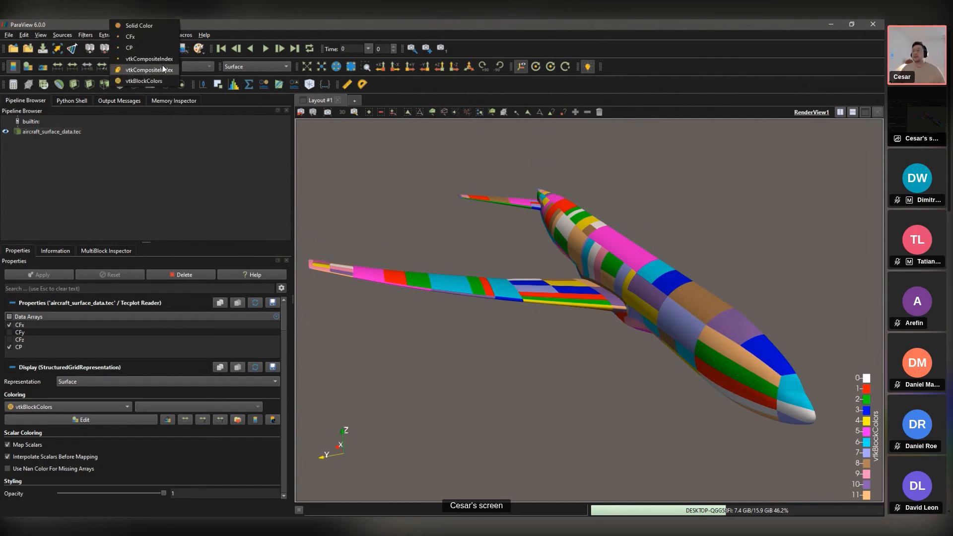
pyautogui.click(184, 144)
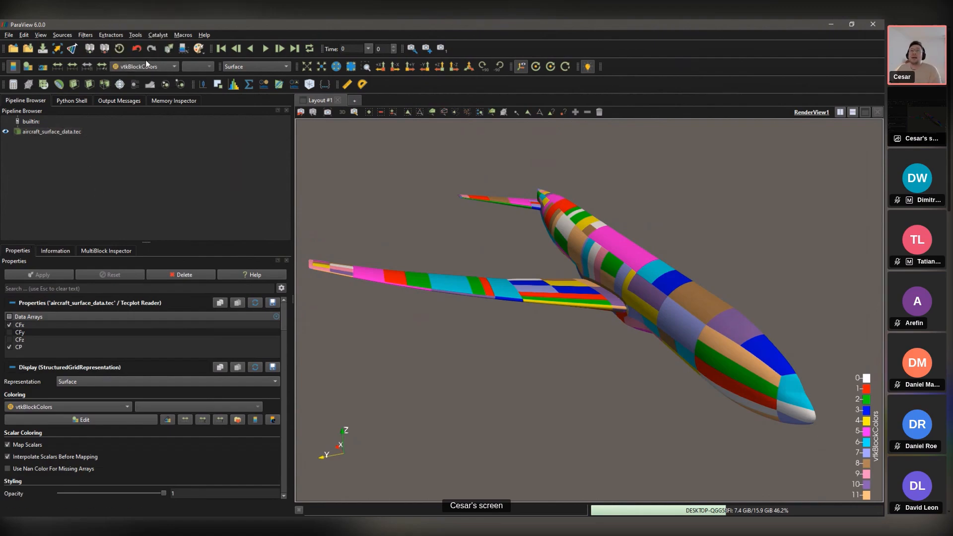
pyautogui.click(147, 64)
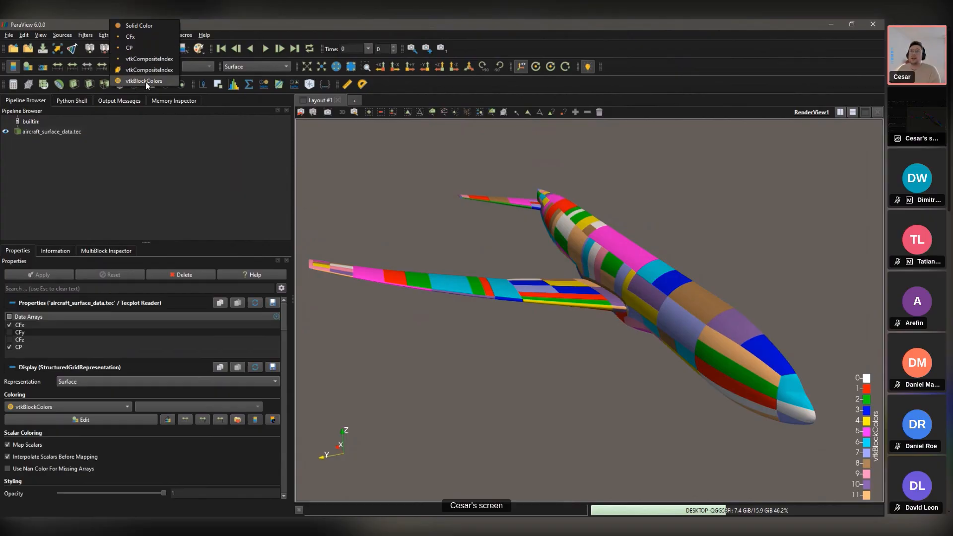
pyautogui.click(133, 47)
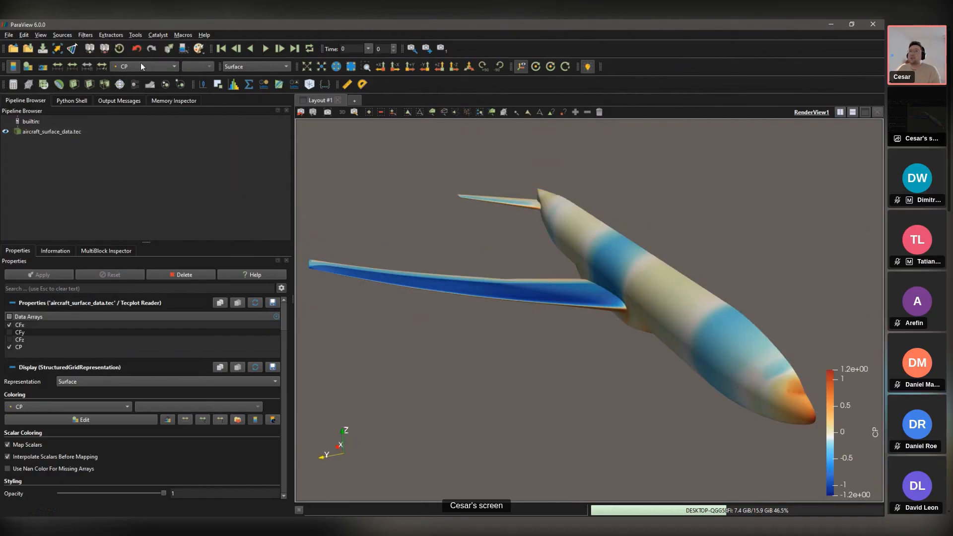
pyautogui.click(141, 63)
pyautogui.click(133, 57)
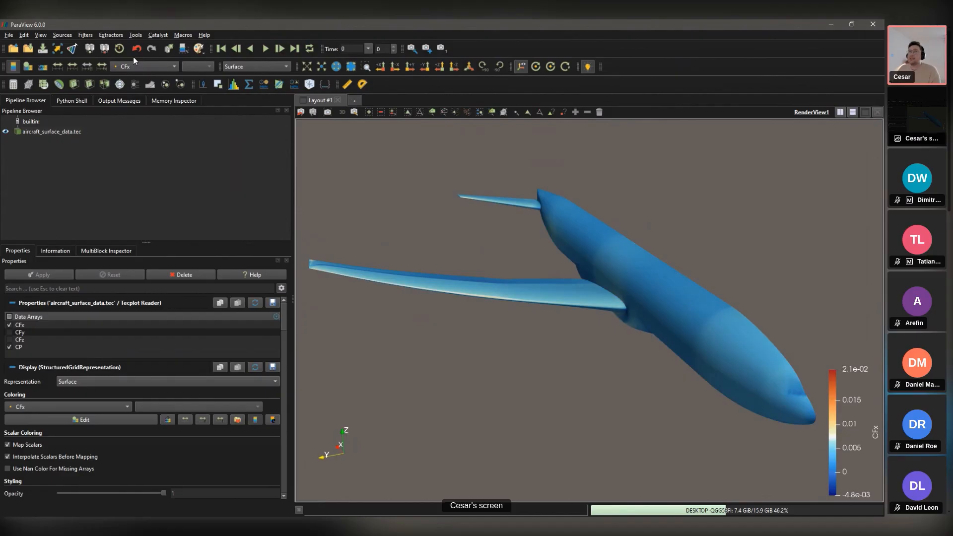
pyautogui.click(148, 69)
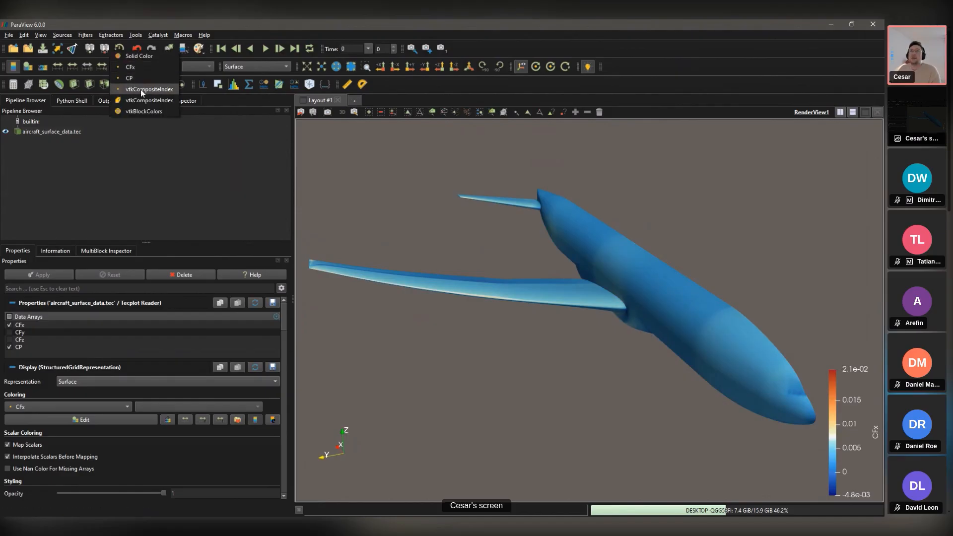
pyautogui.click(135, 78)
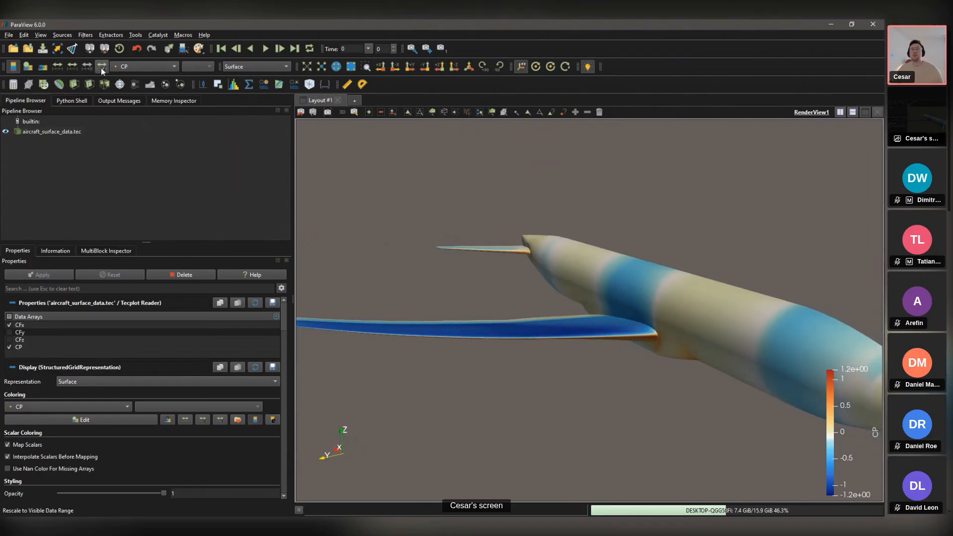
# Step: Rescale the CP colour map to a custom range of -1 to 1
pyautogui.click(72, 67)
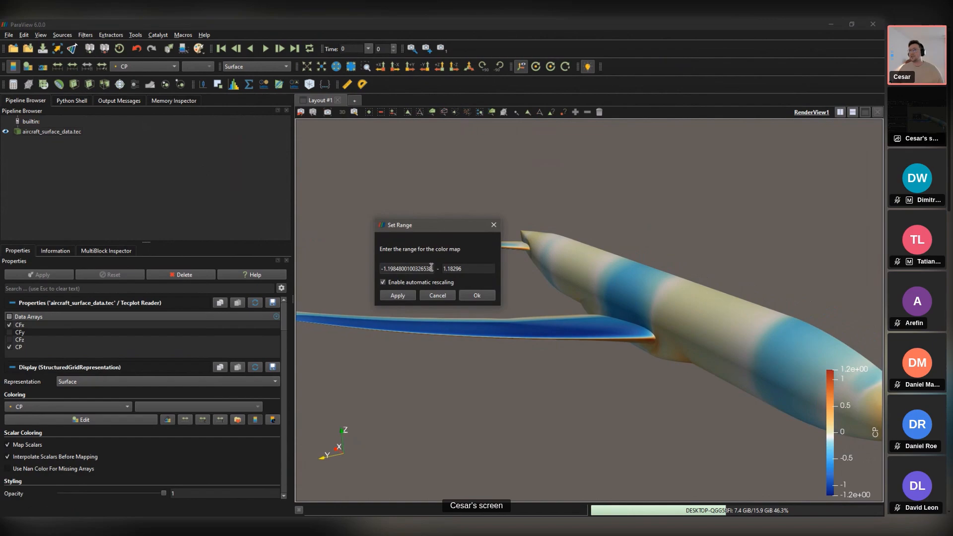
pyautogui.write('-')
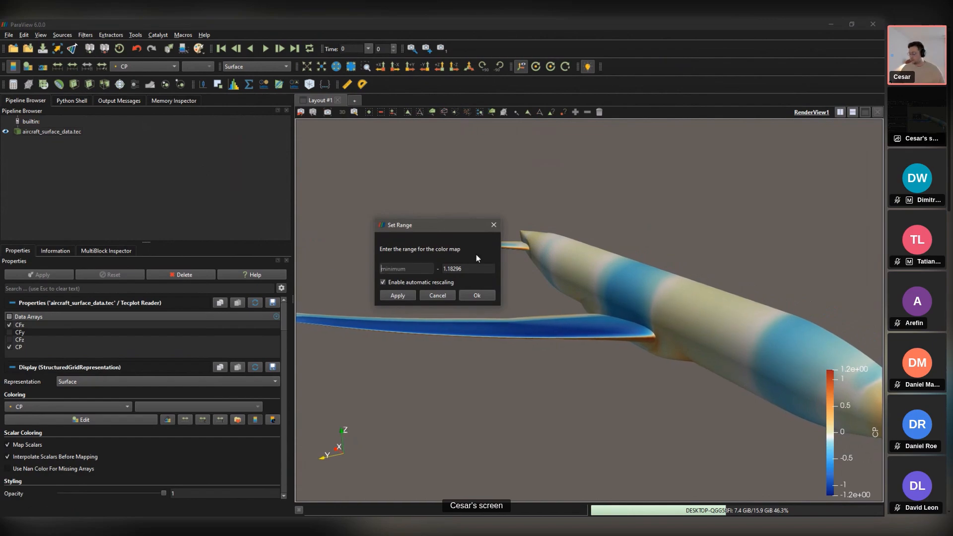
pyautogui.write('1')
pyautogui.press('Tab')
pyautogui.write('1')
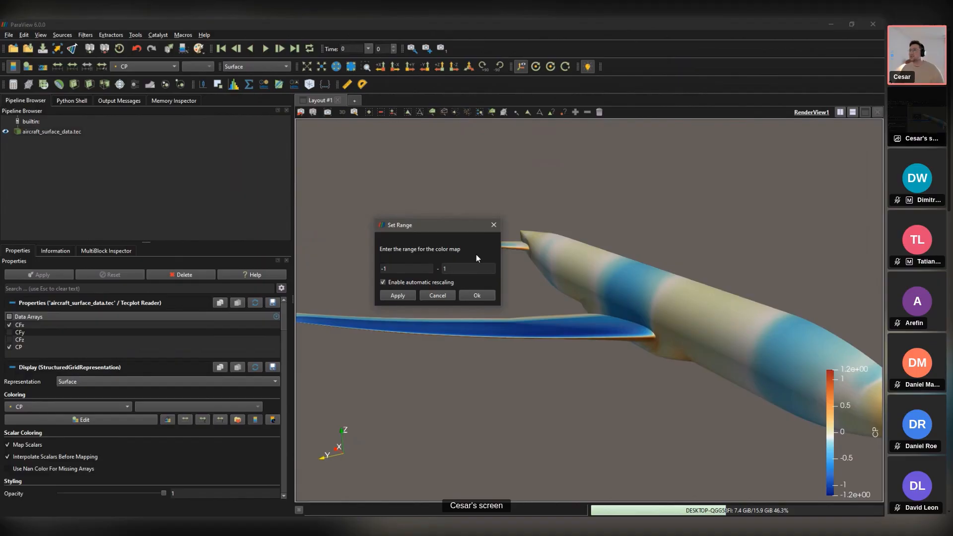
pyautogui.press('Return')
pyautogui.moveTo(476, 255); pyautogui.dragTo(791, 367)
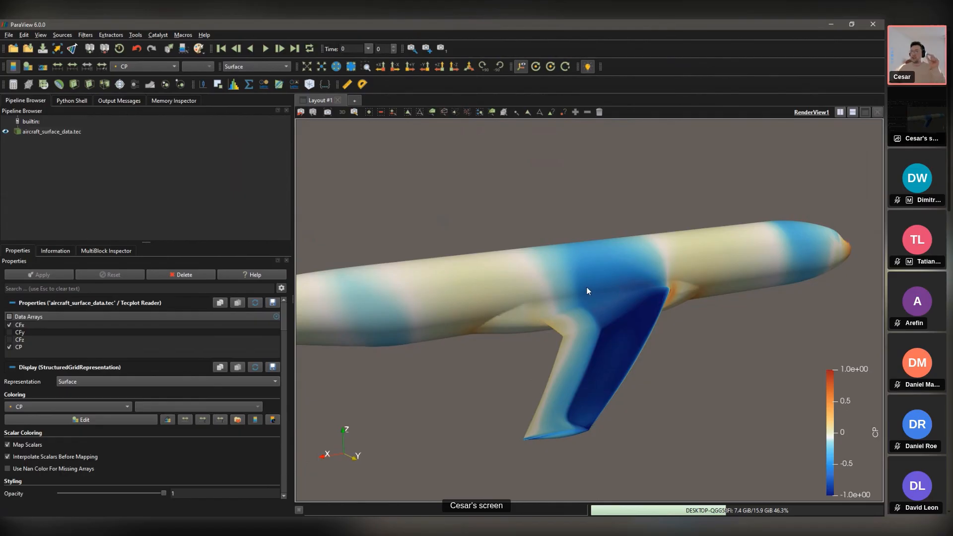
# Step: Try visible-range CP rescales from several orbit angles, then reset to the full data range
pyautogui.click(103, 67)
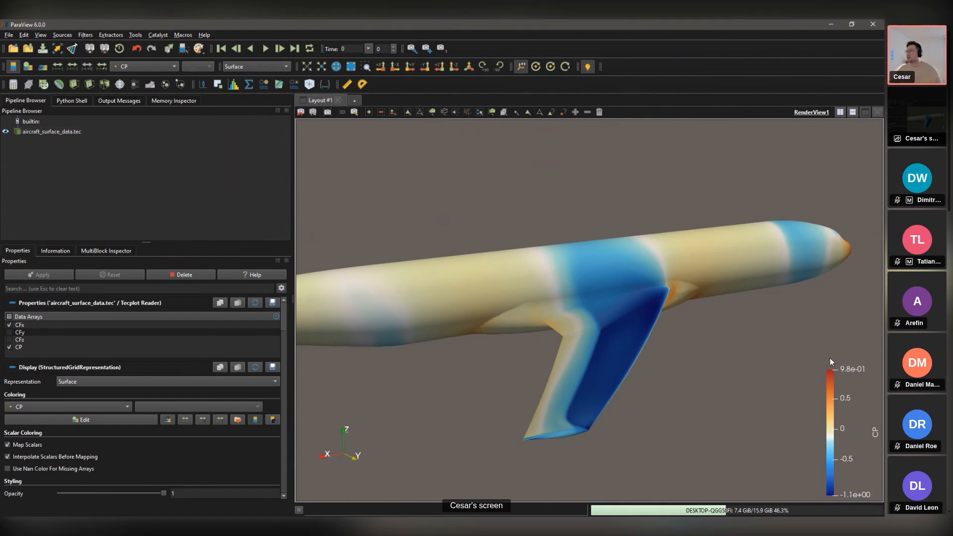
pyautogui.moveTo(819, 333); pyautogui.dragTo(467, 218)
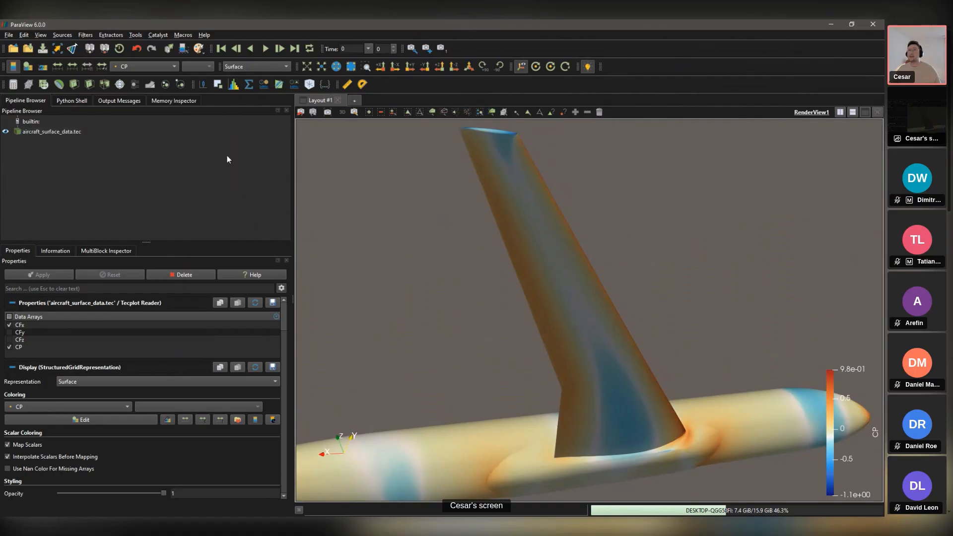
pyautogui.click(107, 70)
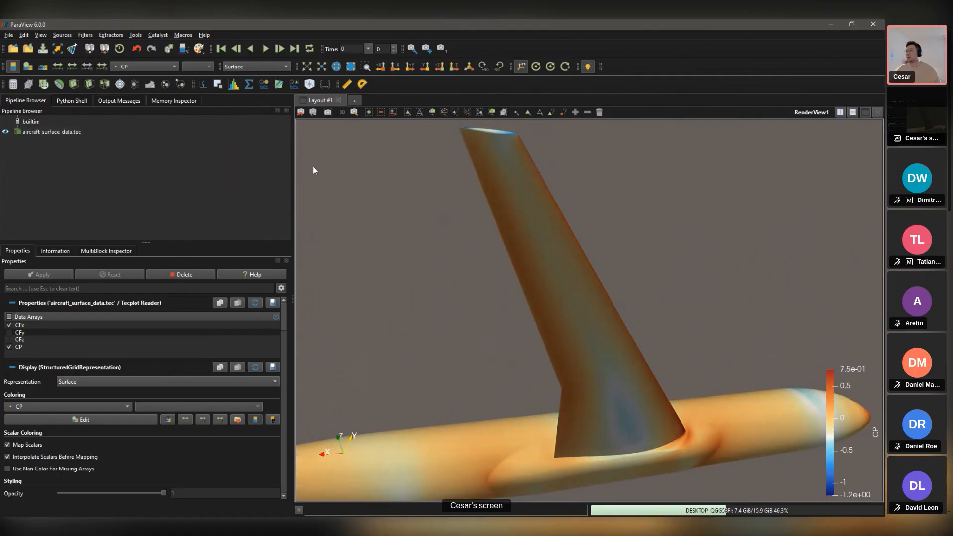
pyautogui.moveTo(799, 359); pyautogui.dragTo(168, 71)
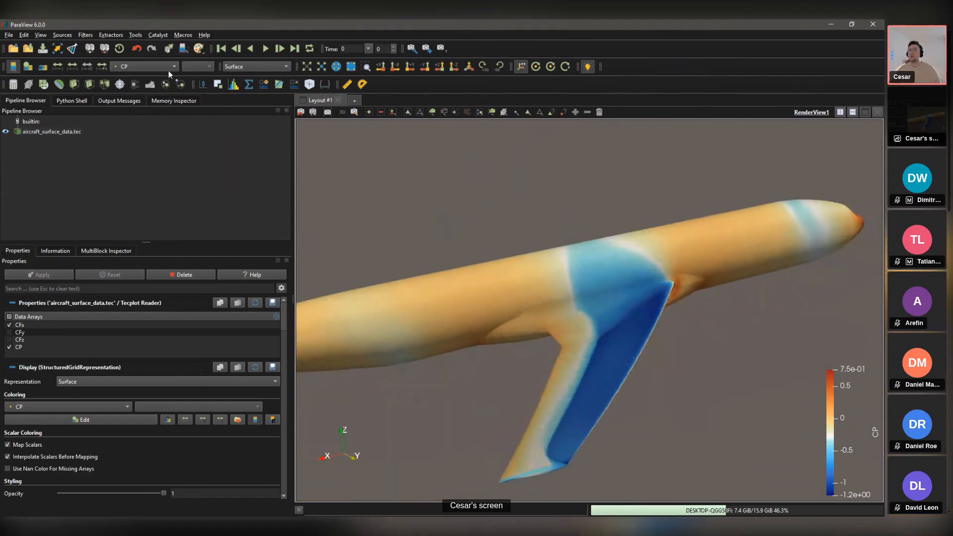
pyautogui.click(101, 68)
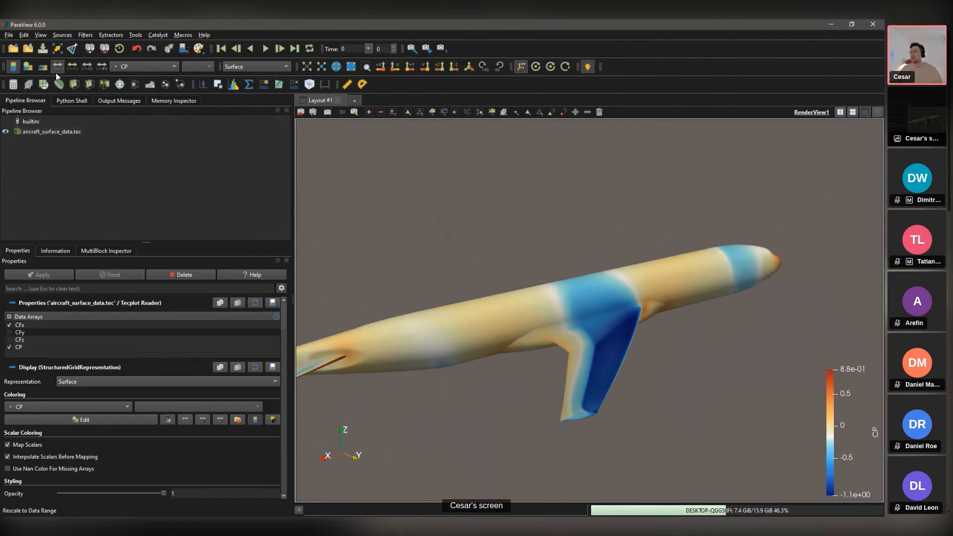
pyautogui.click(55, 72)
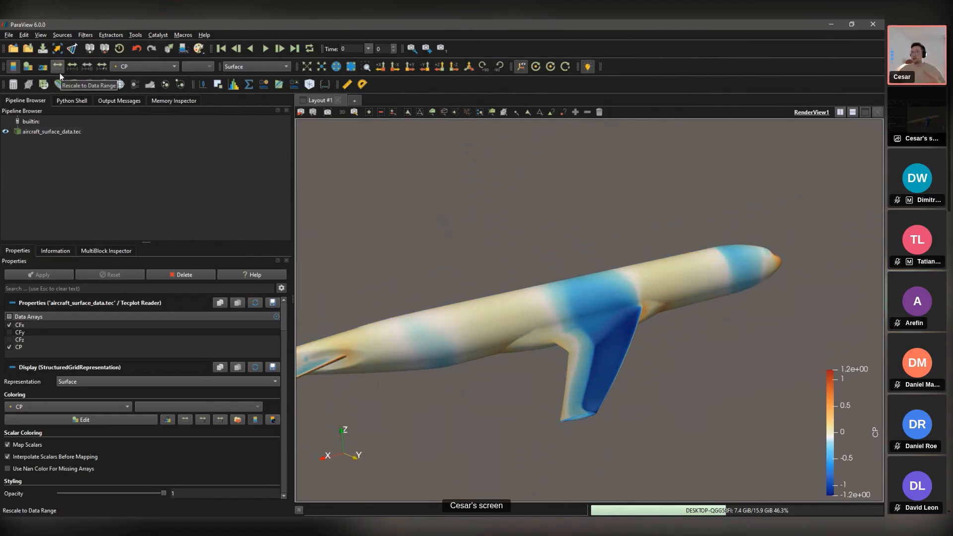
# Step: Set the CP colour range to a custom -1 to 1
pyautogui.click(72, 66)
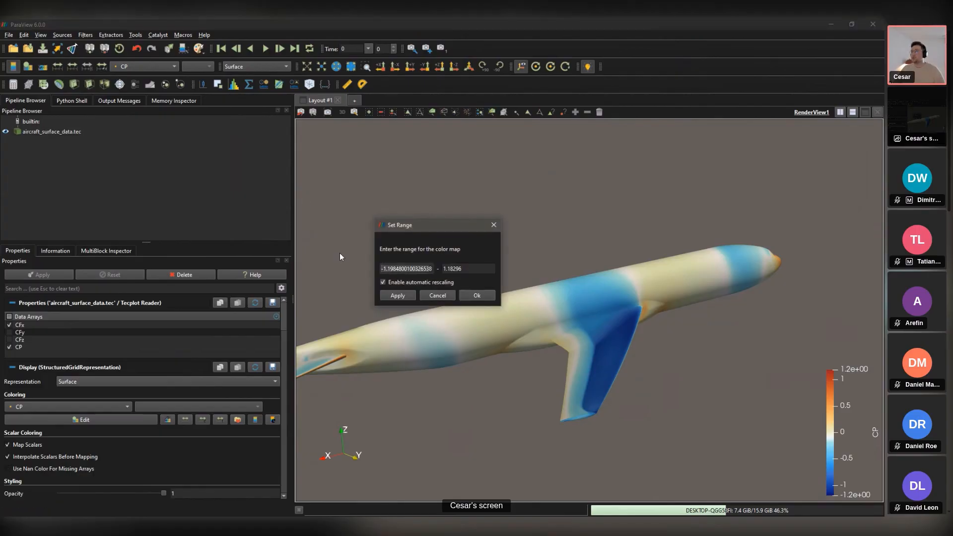
pyautogui.write('-18')
pyautogui.press('BackSpace')
pyautogui.press('Tab')
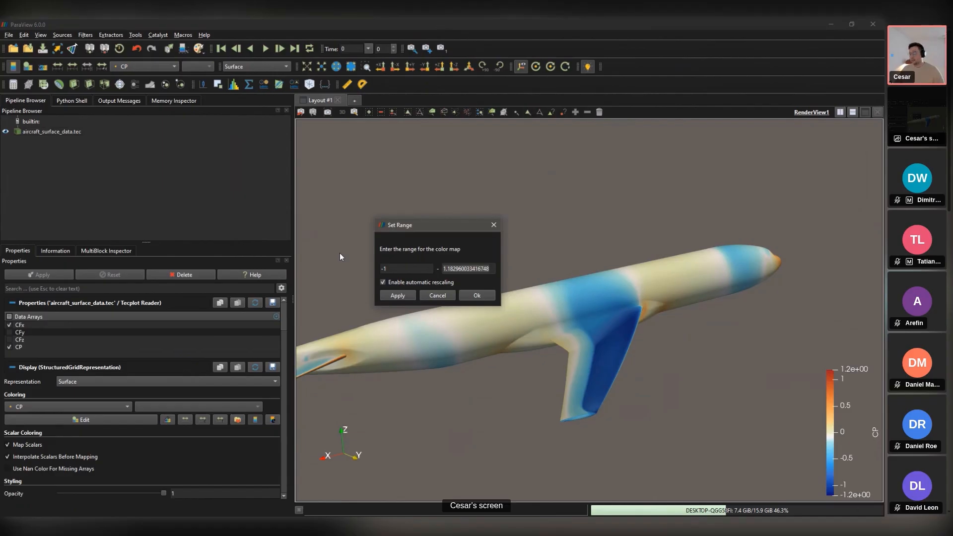
pyautogui.write('1')
pyautogui.press('Return')
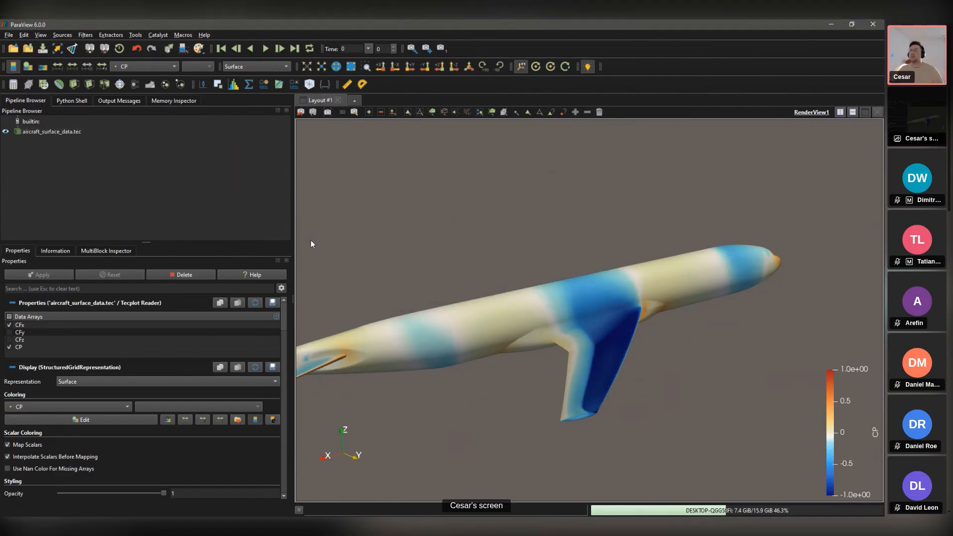
# Step: Orbit the aircraft to inspect the CP shading along the wing
pyautogui.moveTo(690, 386); pyautogui.dragTo(624, 281)
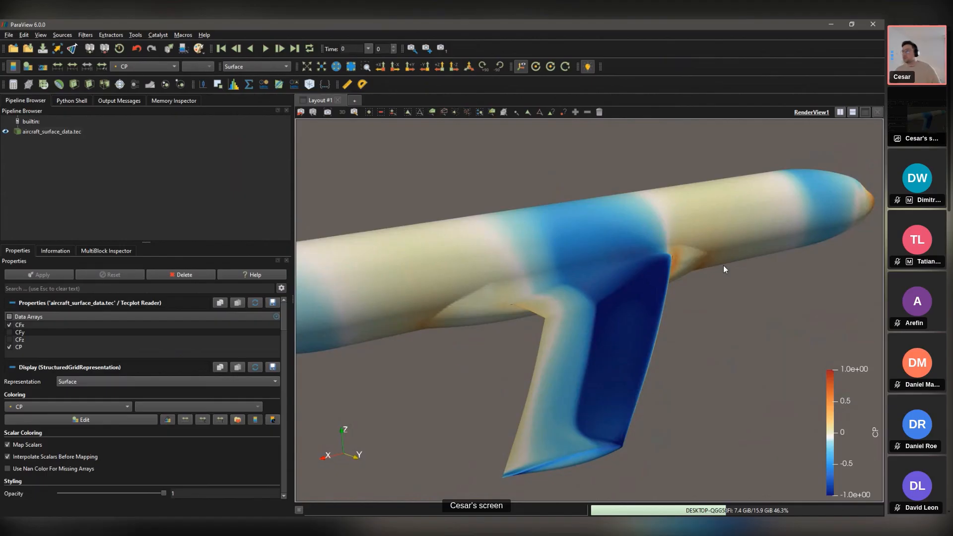
pyautogui.moveTo(723, 266); pyautogui.dragTo(632, 320)
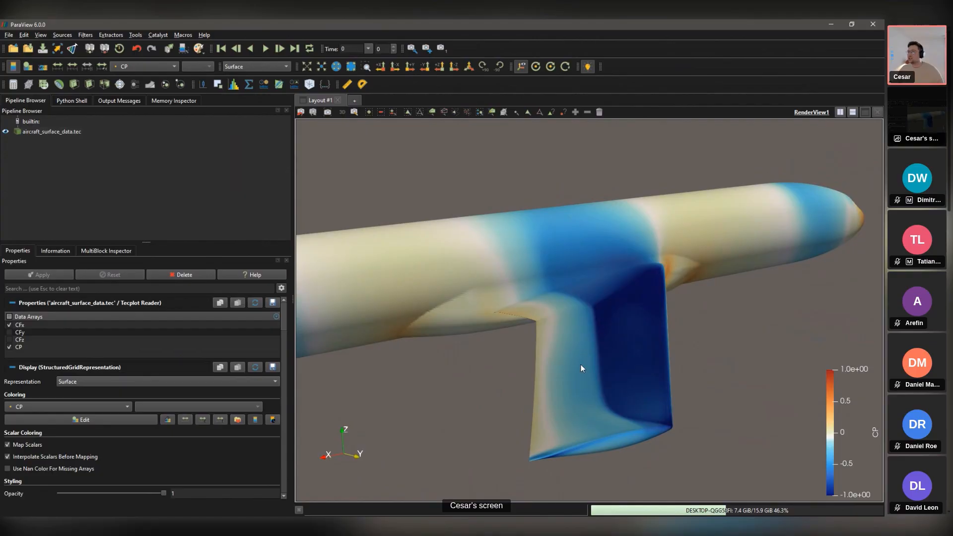
pyautogui.moveTo(598, 354); pyautogui.dragTo(549, 361)
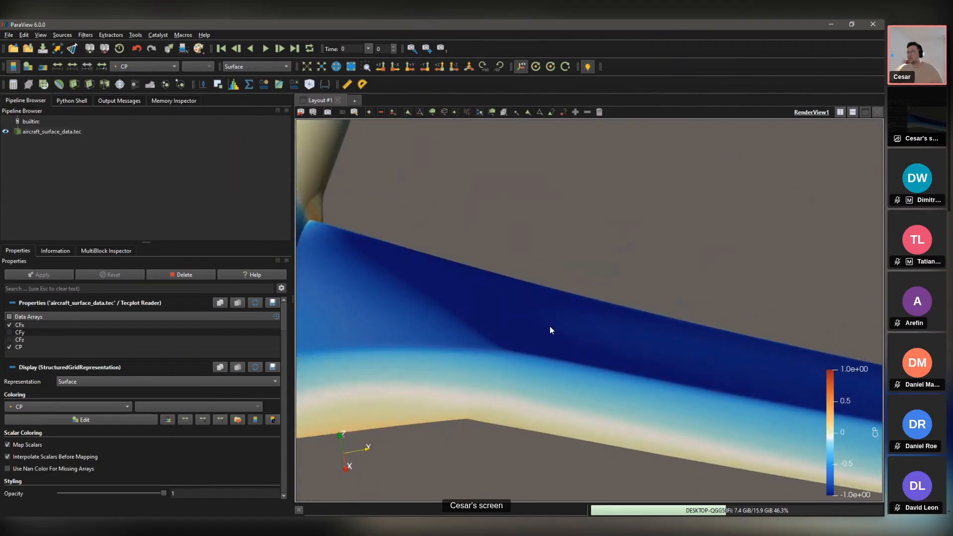
pyautogui.moveTo(551, 362); pyautogui.dragTo(548, 263)
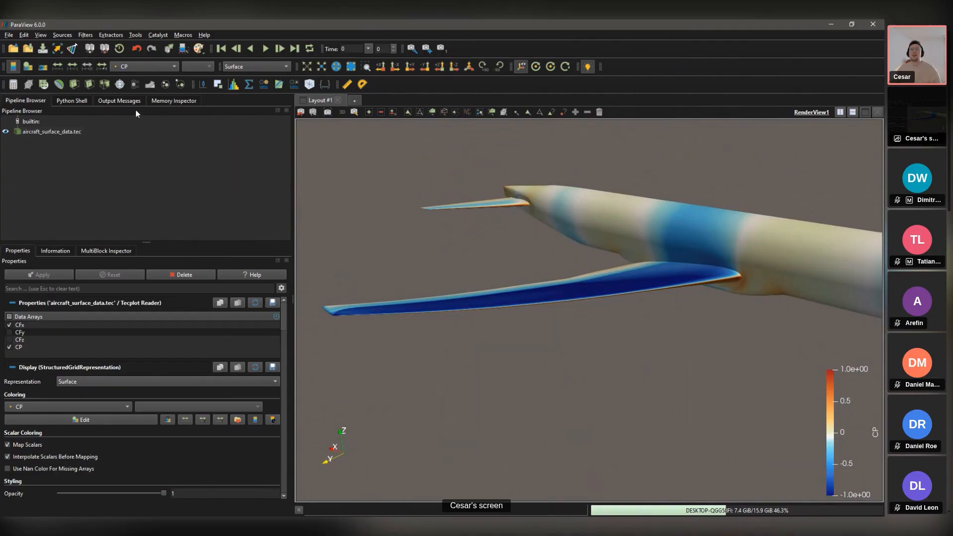
# Step: Open the CP Color Map Editor and resize panels so editor and aircraft sit side by side
pyautogui.click(30, 65)
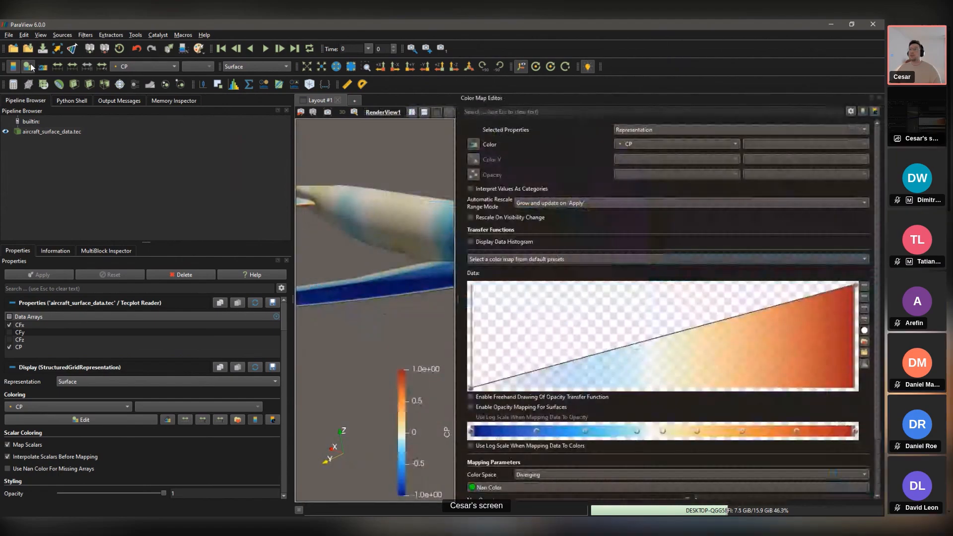
pyautogui.moveTo(458, 175); pyautogui.dragTo(734, 174)
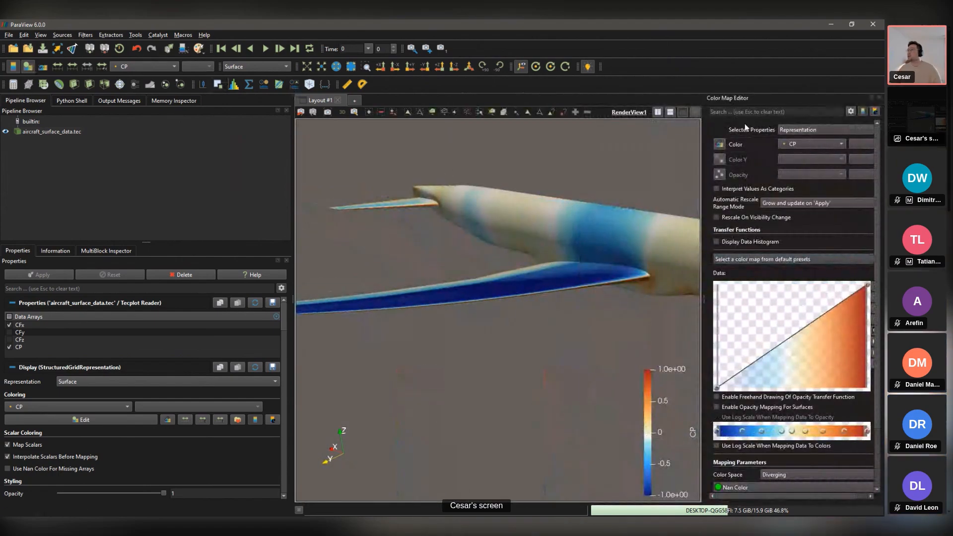
pyautogui.moveTo(738, 204); pyautogui.dragTo(873, 112)
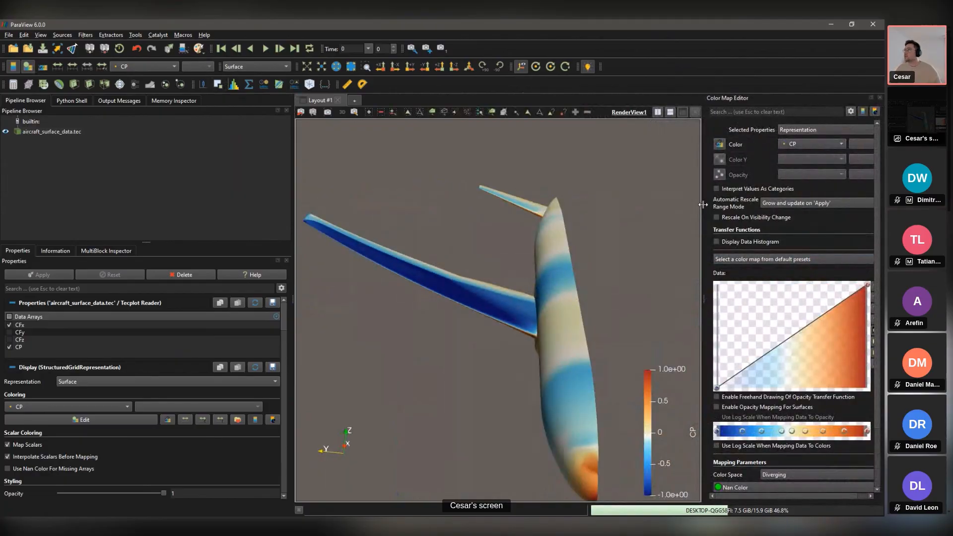
pyautogui.moveTo(702, 23); pyautogui.dragTo(568, 78)
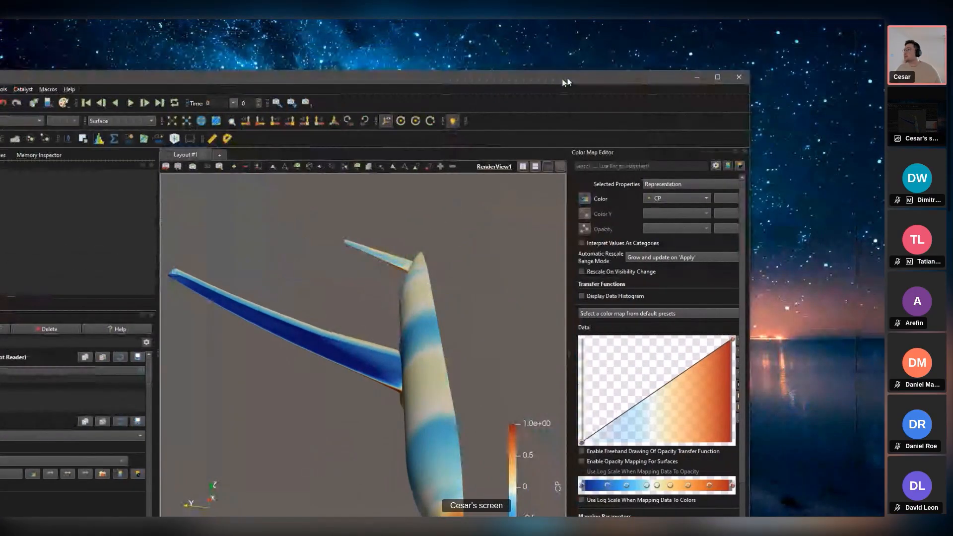
pyautogui.doubleClick(567, 78)
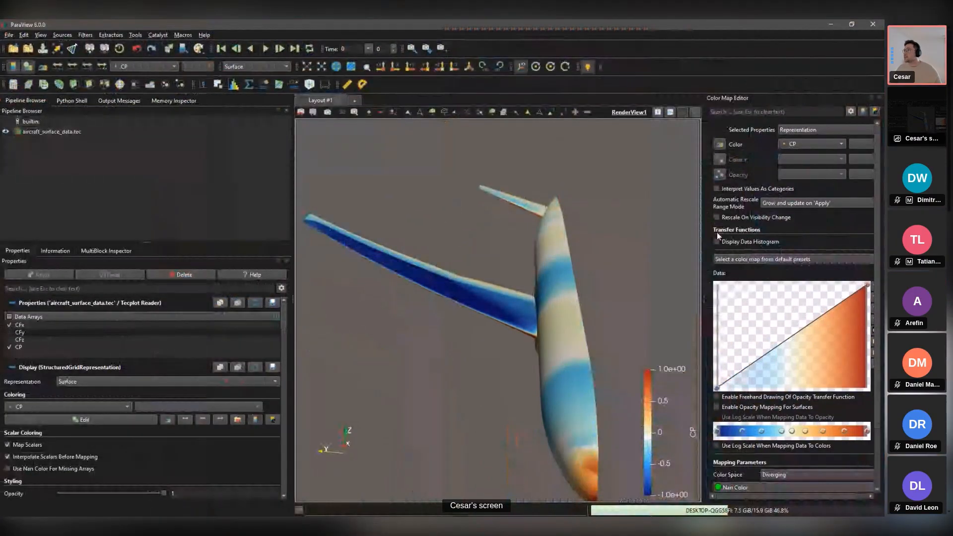
pyautogui.moveTo(704, 233); pyautogui.dragTo(664, 234)
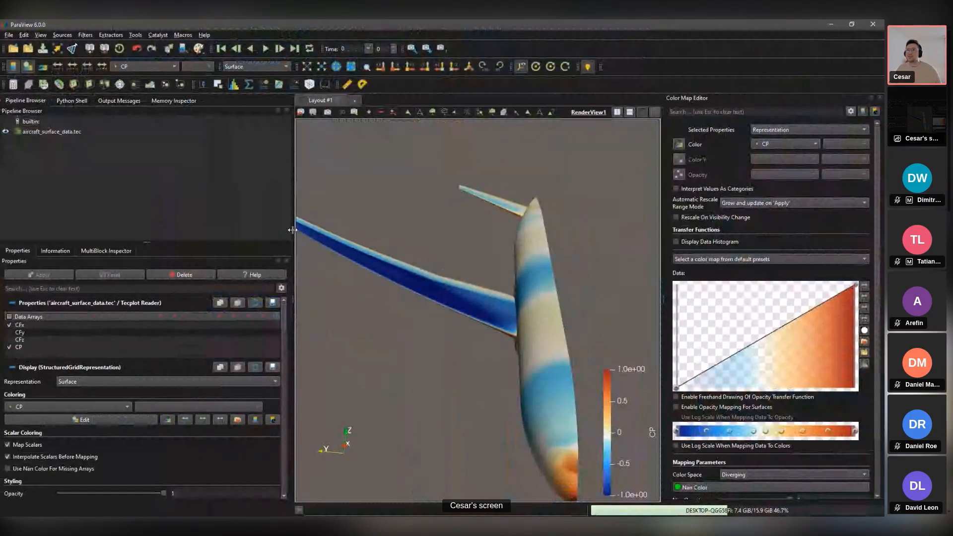
pyautogui.moveTo(480, 278); pyautogui.dragTo(472, 195)
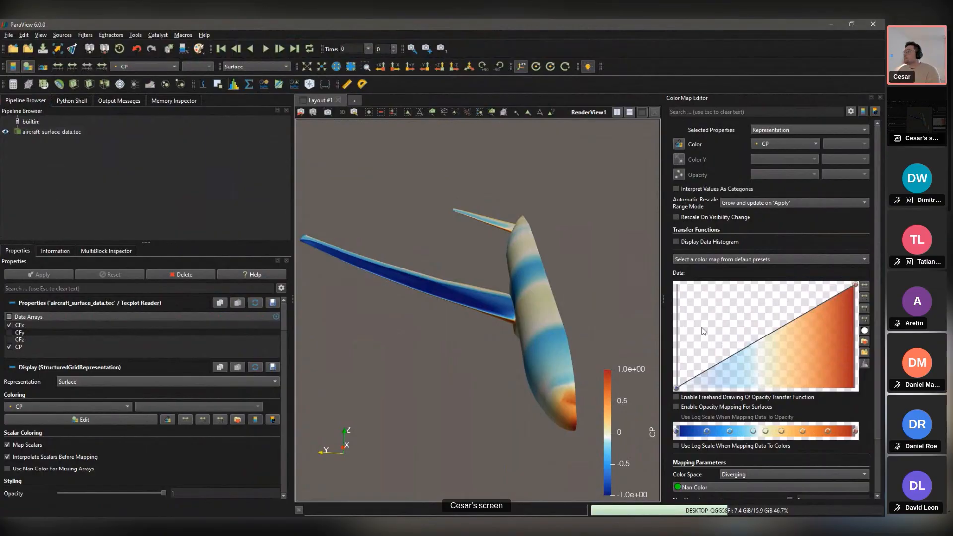
# Step: Try the Turbo, Viridis and Linear Green presets, then apply Blue Orange (divergent) to the aircraft
pyautogui.click(865, 343)
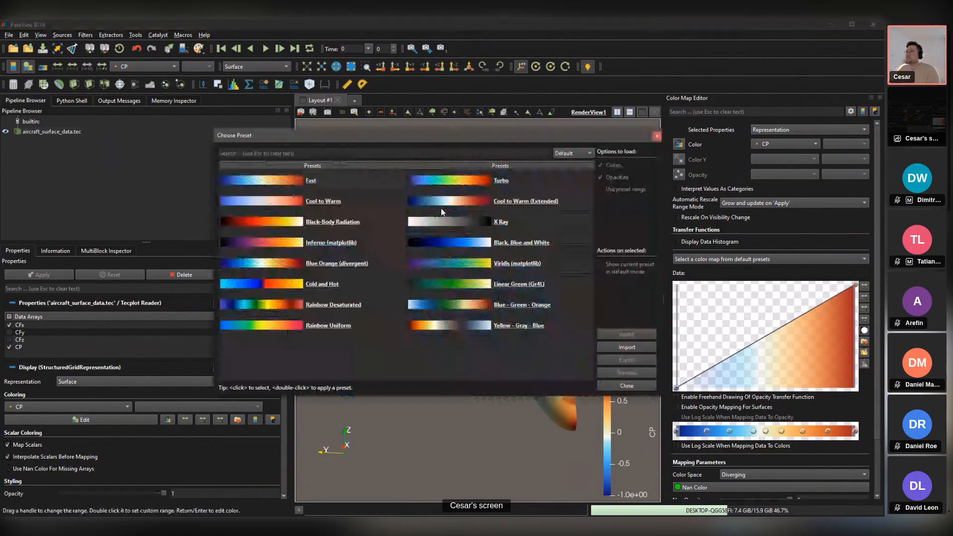
pyautogui.moveTo(339, 135); pyautogui.dragTo(143, 147)
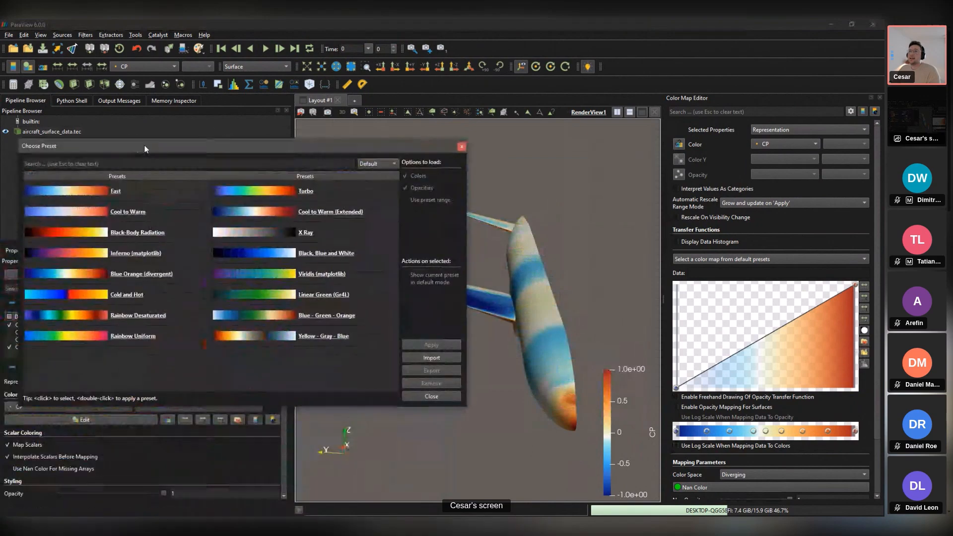
pyautogui.click(286, 198)
pyautogui.click(432, 343)
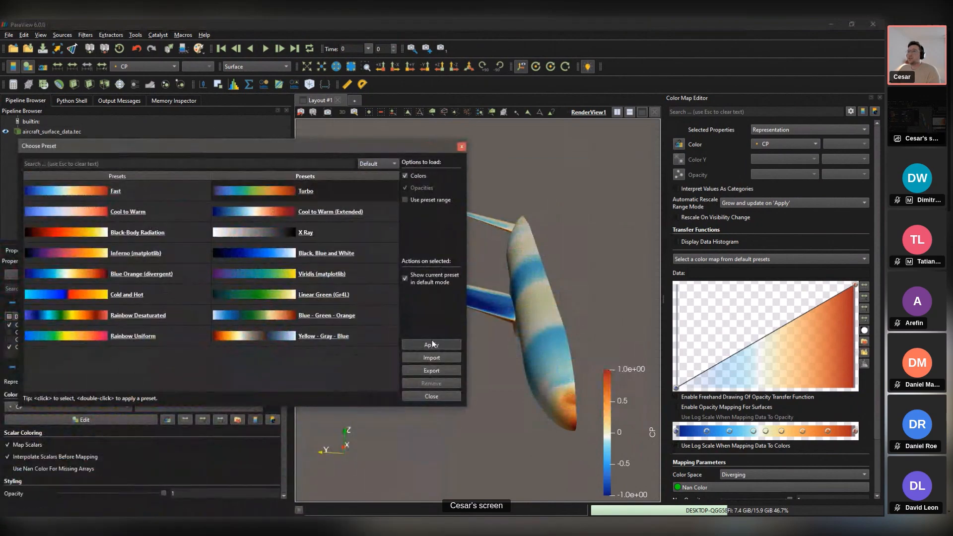
pyautogui.click(329, 273)
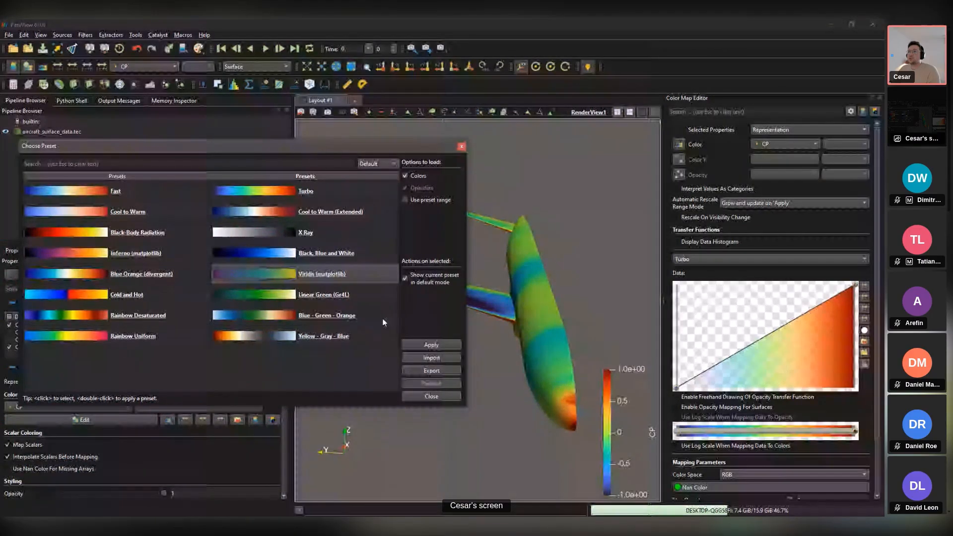
pyautogui.click(432, 344)
pyautogui.doubleClick(327, 297)
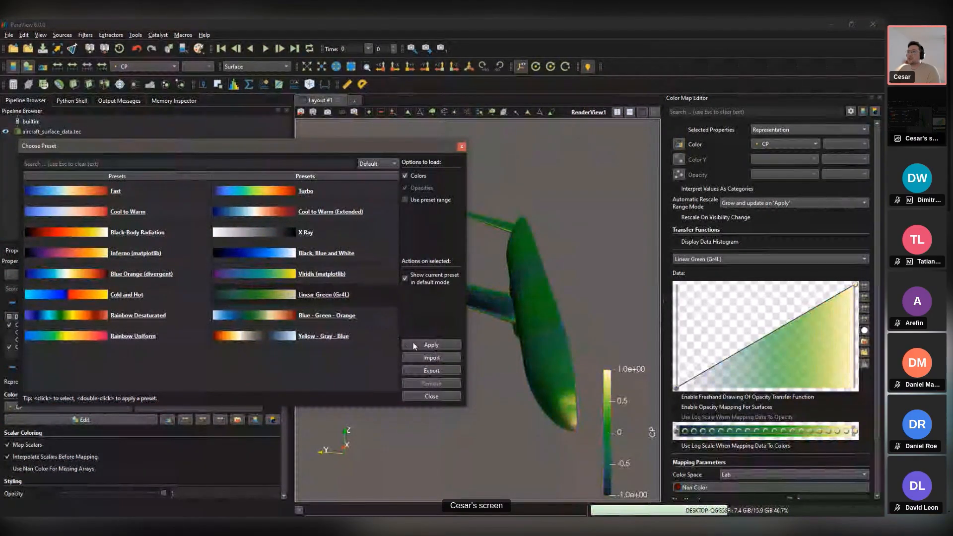
pyautogui.moveTo(320, 144); pyautogui.dragTo(381, 149)
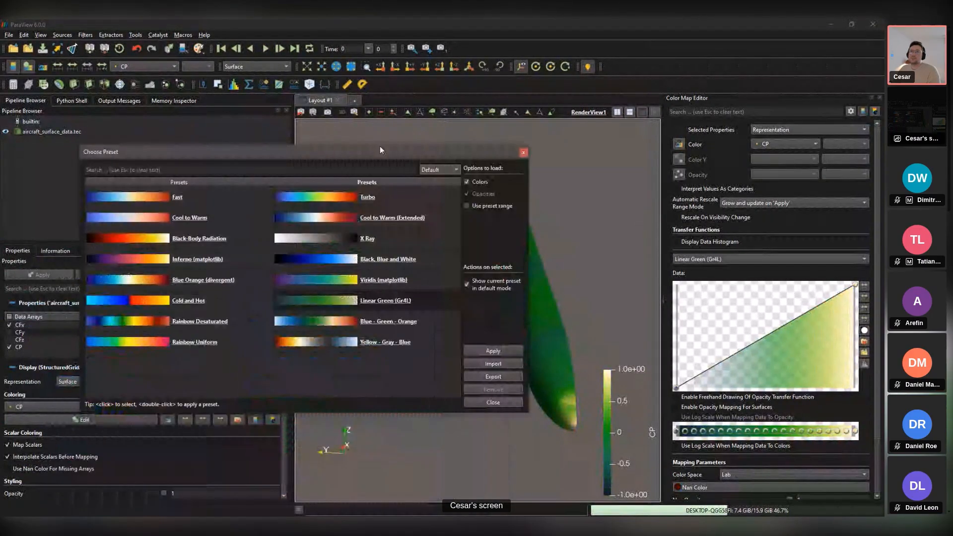
pyautogui.click(159, 287)
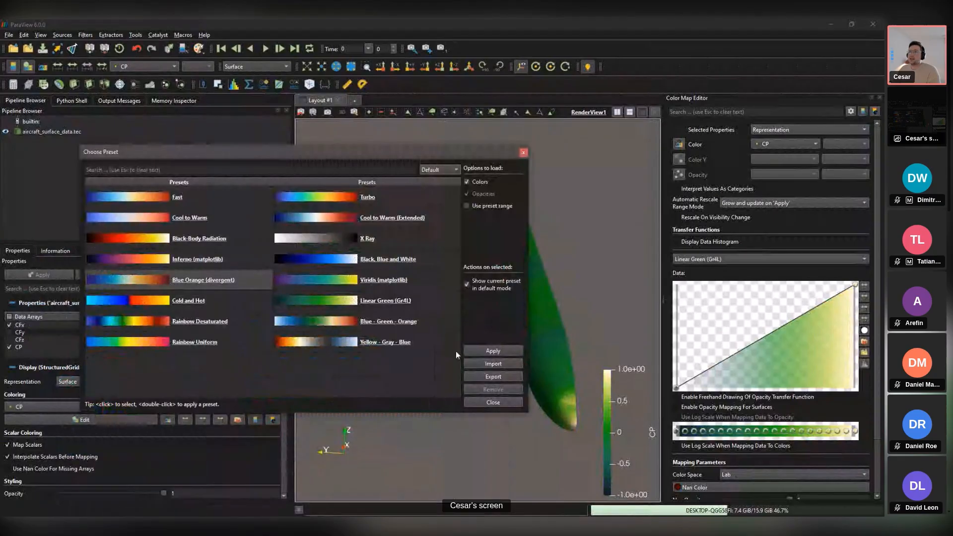
pyautogui.click(487, 351)
# Step: Close the preset chooser, move the CP legend below the aircraft, and open its legend properties
pyautogui.moveTo(256, 149); pyautogui.dragTo(250, 196)
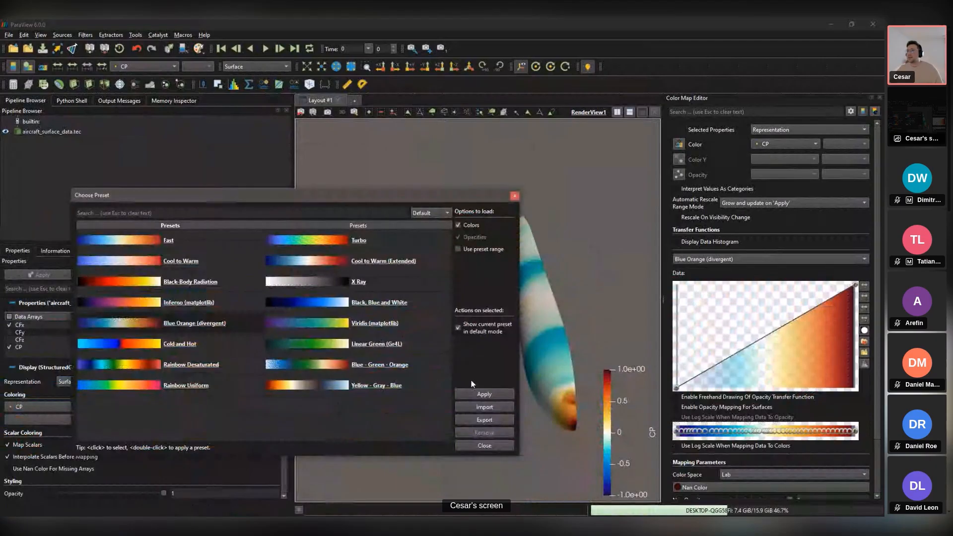
pyautogui.click(514, 196)
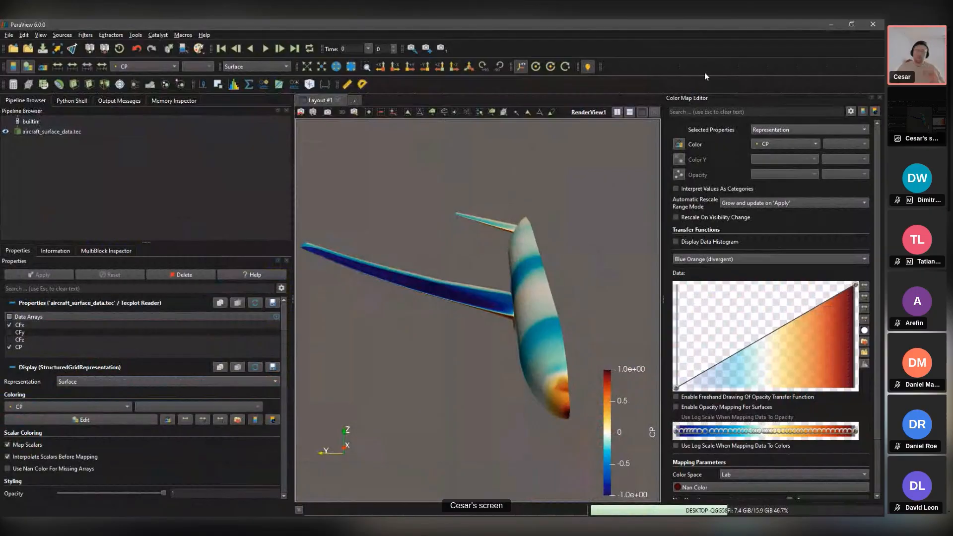
pyautogui.moveTo(579, 255); pyautogui.dragTo(516, 376)
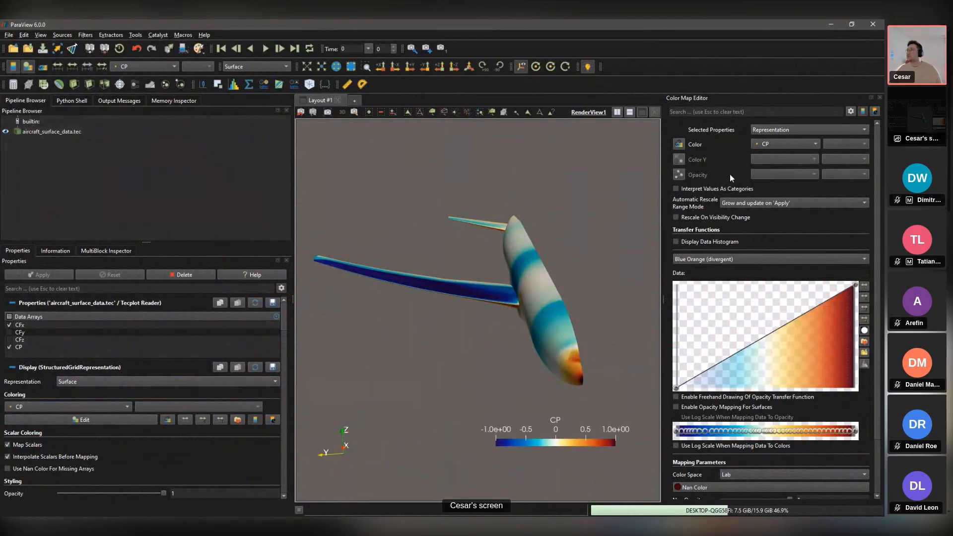
pyautogui.click(875, 112)
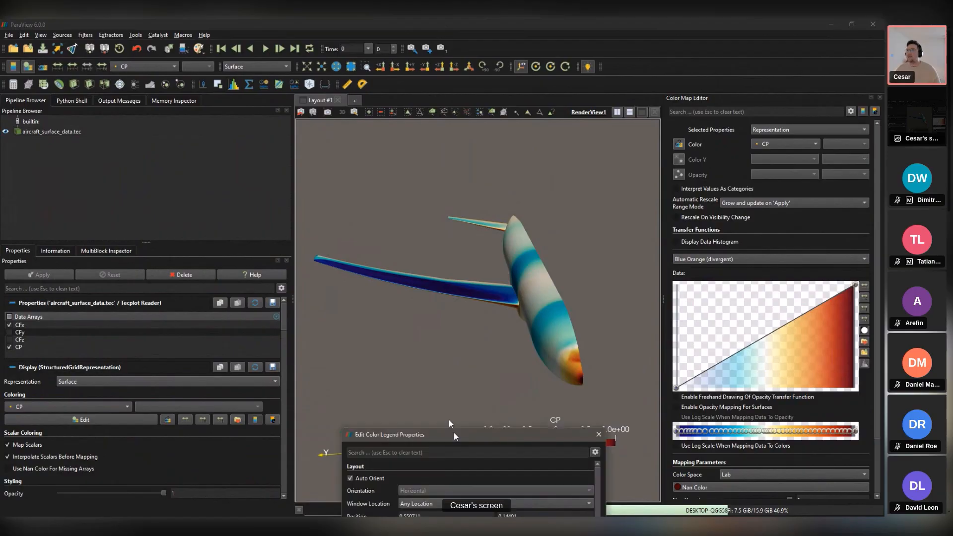
# Step: Turn off Auto Orient, make the legend Horizontal in the Upper Left Corner, and apply
pyautogui.moveTo(454, 437); pyautogui.dragTo(258, 127)
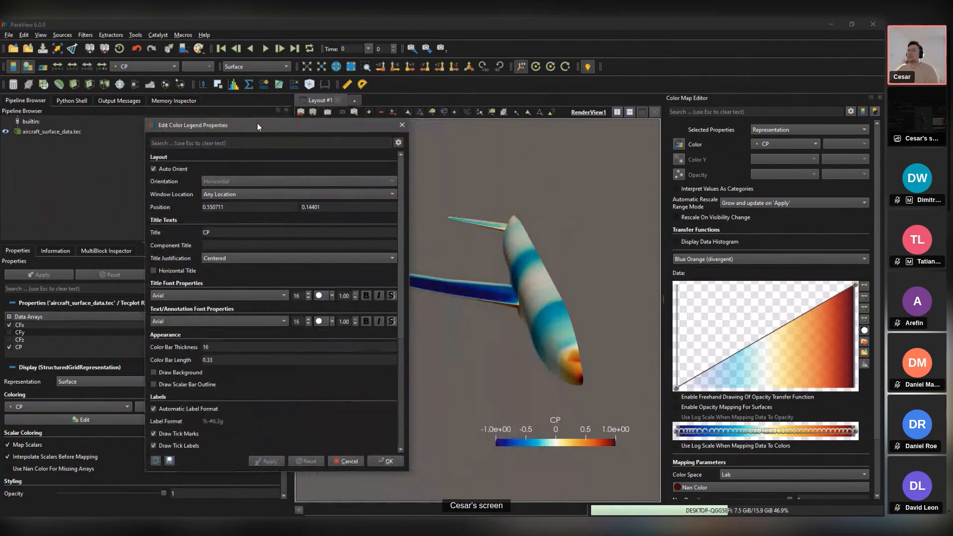
pyautogui.click(154, 169)
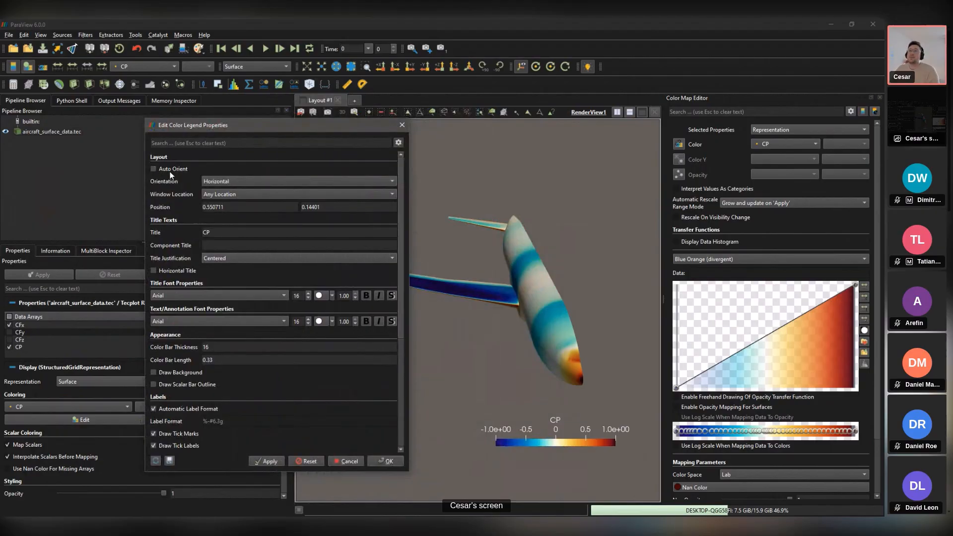
pyautogui.click(215, 180)
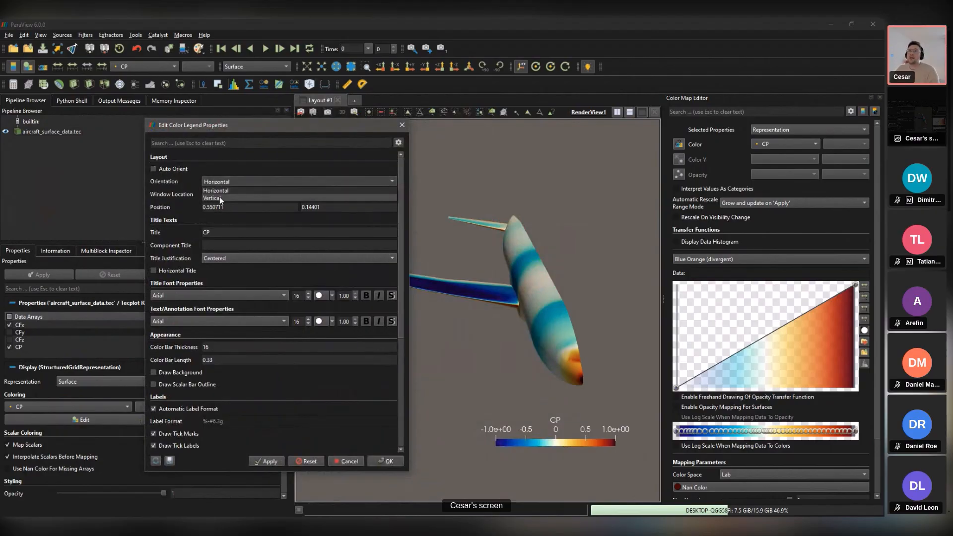
pyautogui.click(211, 189)
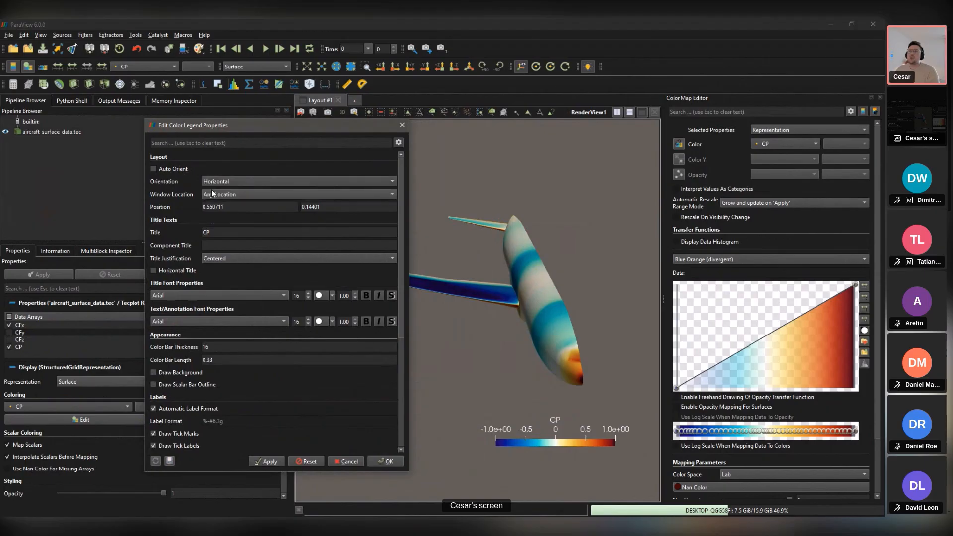
pyautogui.click(237, 195)
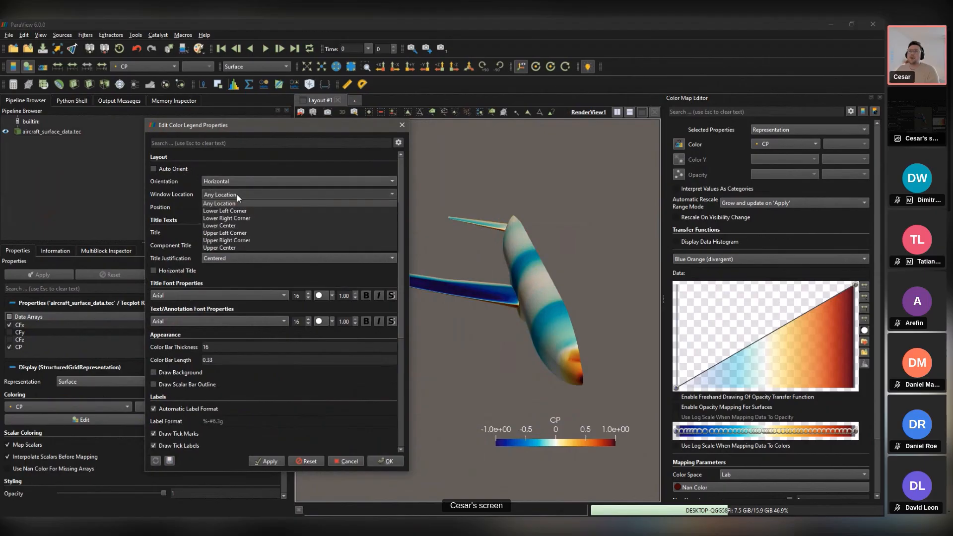
pyautogui.click(230, 233)
pyautogui.click(275, 458)
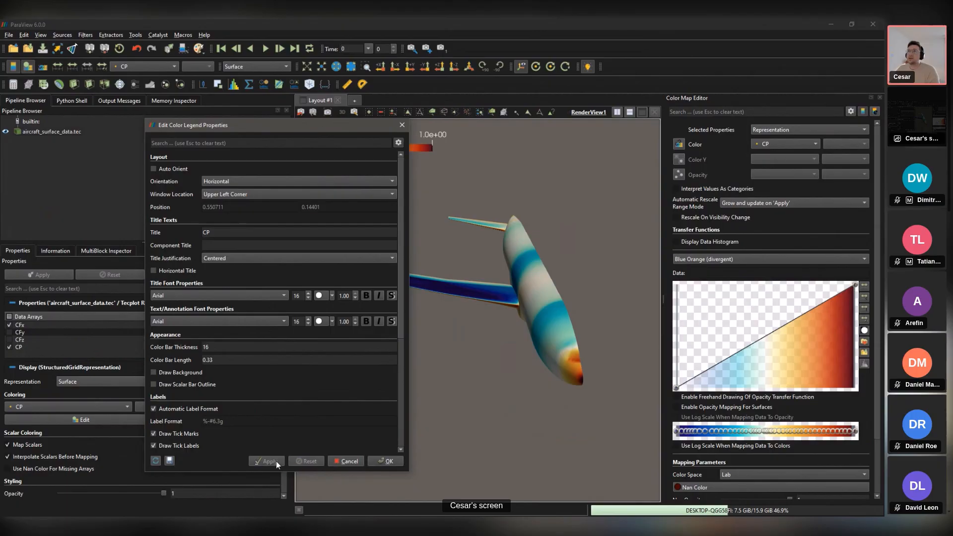
pyautogui.moveTo(245, 130); pyautogui.dragTo(590, 103)
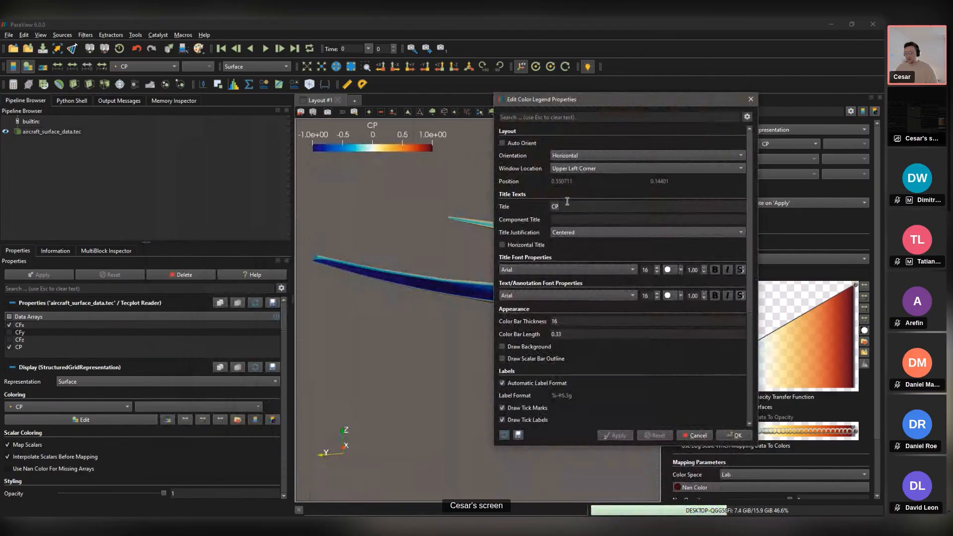
# Step: Retitle the legend as $C_P$ and apply it
pyautogui.press('BackSpace')
pyautogui.press('BackSpace')
pyautogui.write('$c')
pyautogui.press('BackSpace')
pyautogui.write('C')
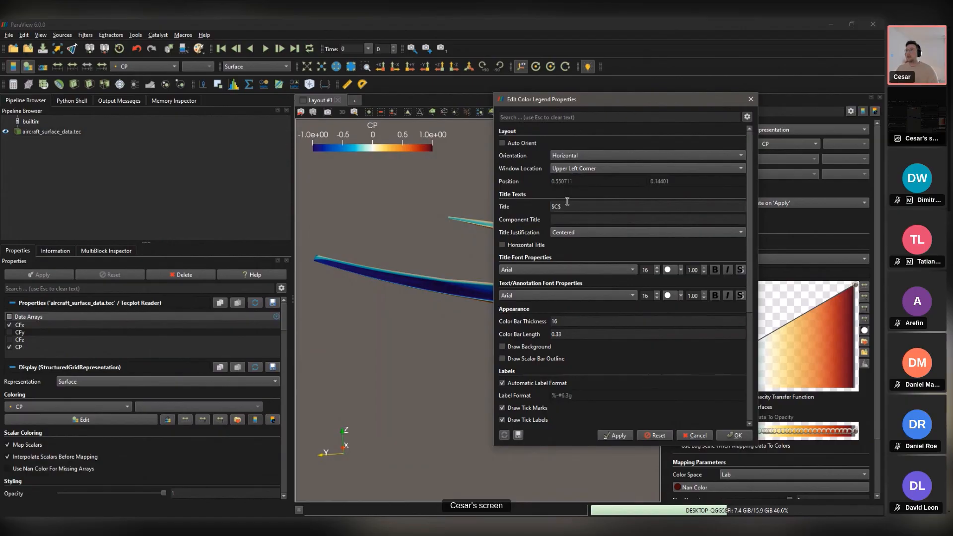
pyautogui.write('_P')
pyautogui.click(613, 436)
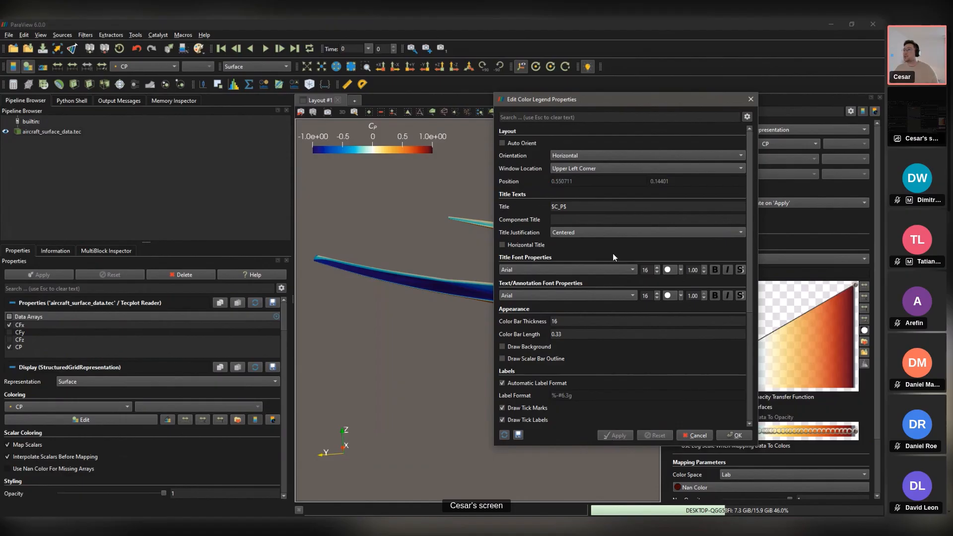
# Step: Set the legend title font size to 30 and label font size to 15
pyautogui.doubleClick(646, 271)
pyautogui.write('30')
pyautogui.click(652, 296)
pyautogui.press('Down')
pyautogui.click(611, 435)
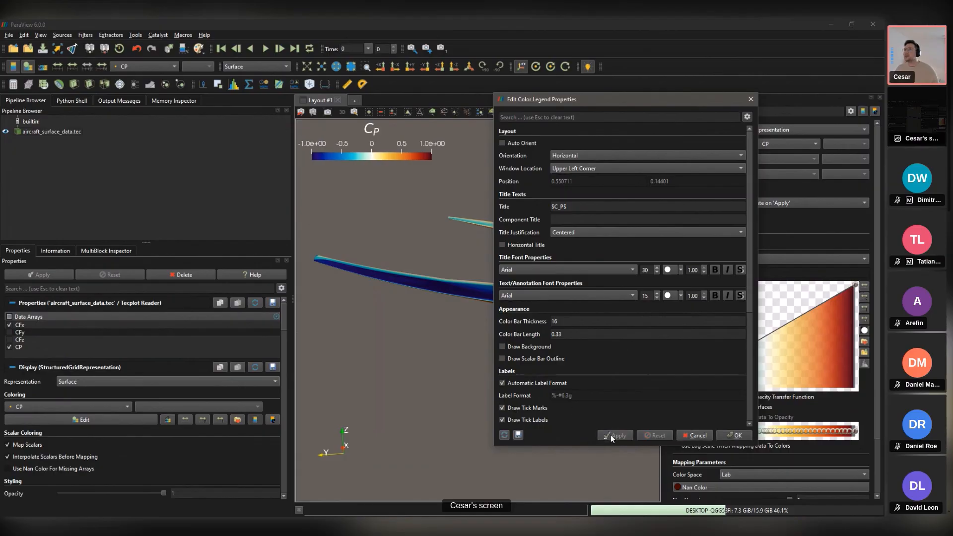
# Step: Set the colour bar thickness to 25 and apply
pyautogui.click(572, 321)
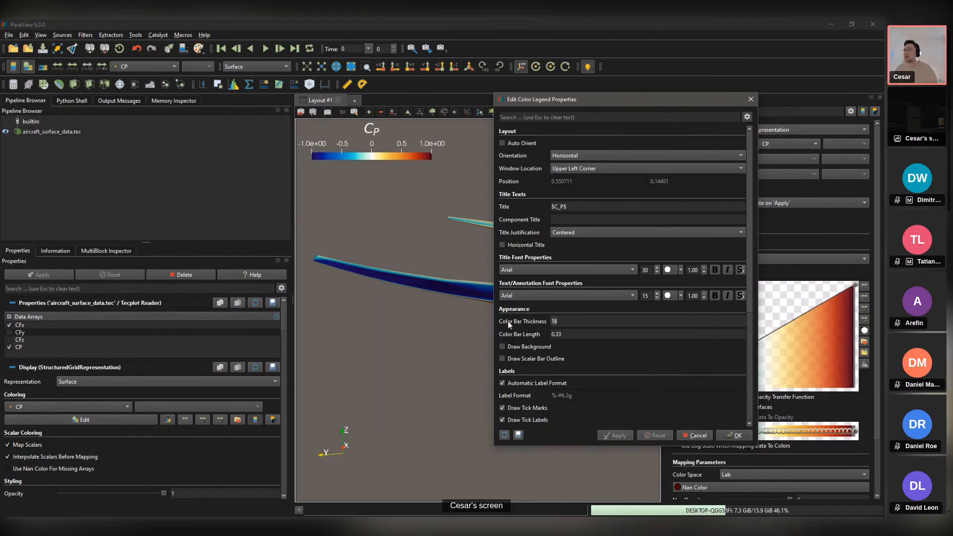
pyautogui.press('BackSpace')
pyautogui.press('BackSpace')
pyautogui.write('25')
pyautogui.click(616, 435)
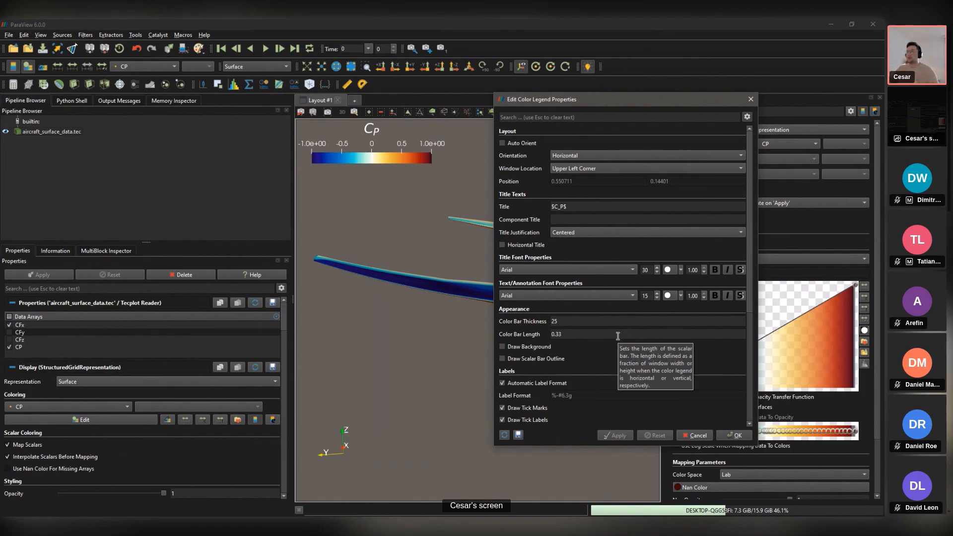
# Step: Disable automatic label formatting and set both label and range label formats to %-#6.1f
pyautogui.scroll(-1, 595, 278)
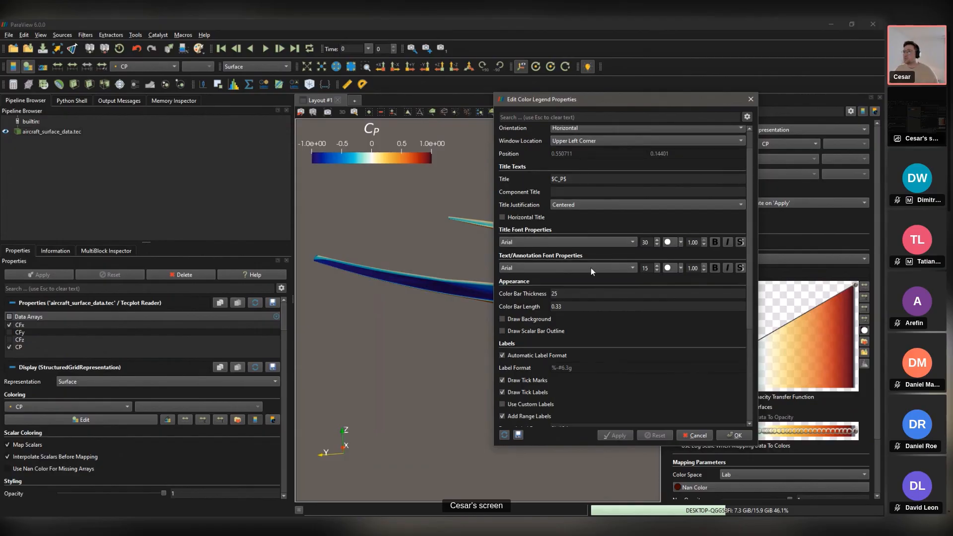
pyautogui.click(502, 355)
pyautogui.scroll(-2, 569, 356)
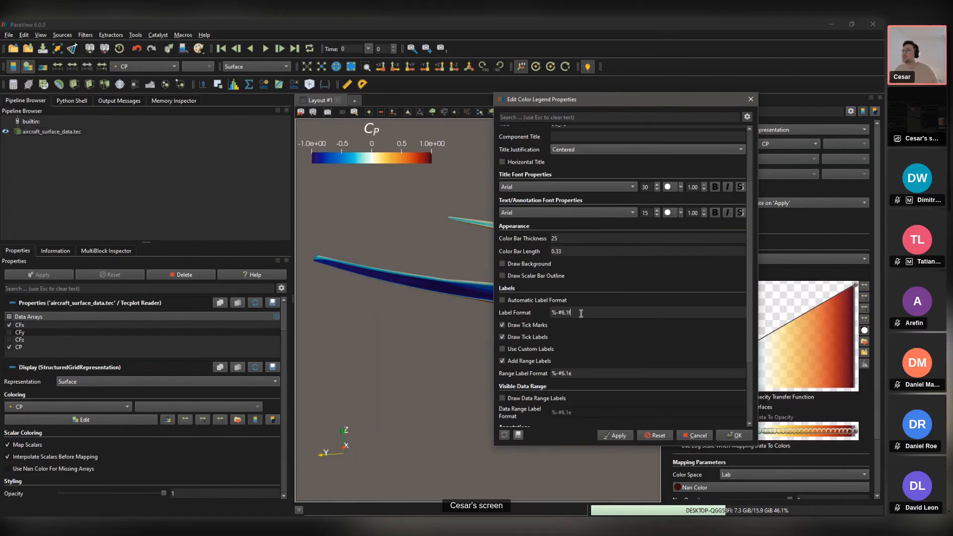
pyautogui.moveTo(581, 313); pyautogui.dragTo(540, 302)
pyautogui.hotkey('ctrl', 'c')
pyautogui.tripleClick(589, 375)
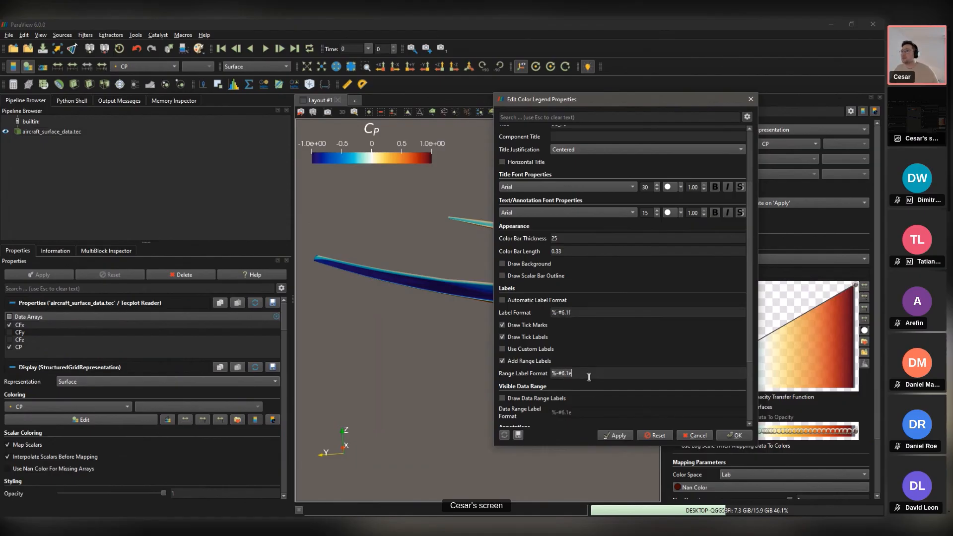
pyautogui.hotkey('ctrl', 'v')
pyautogui.click(615, 435)
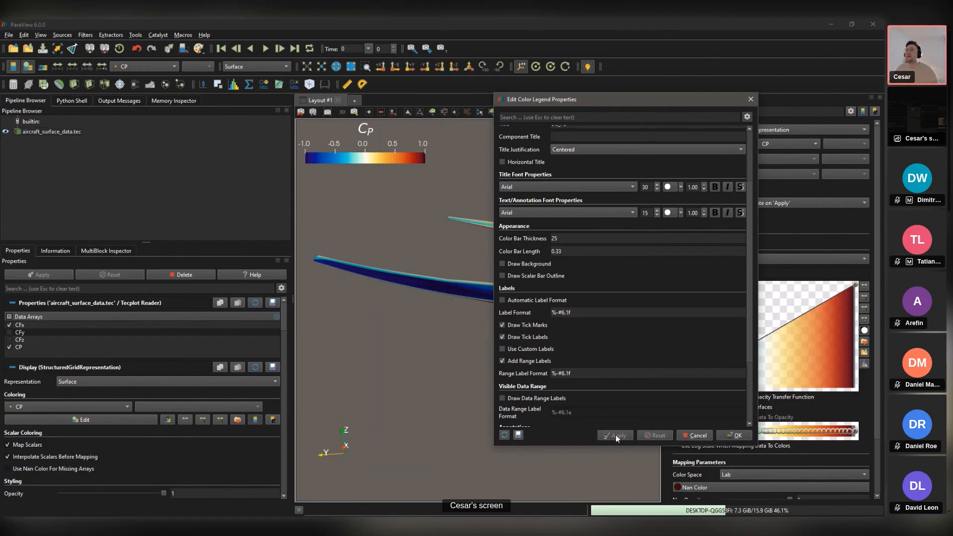
pyautogui.moveTo(597, 101); pyautogui.dragTo(683, 120)
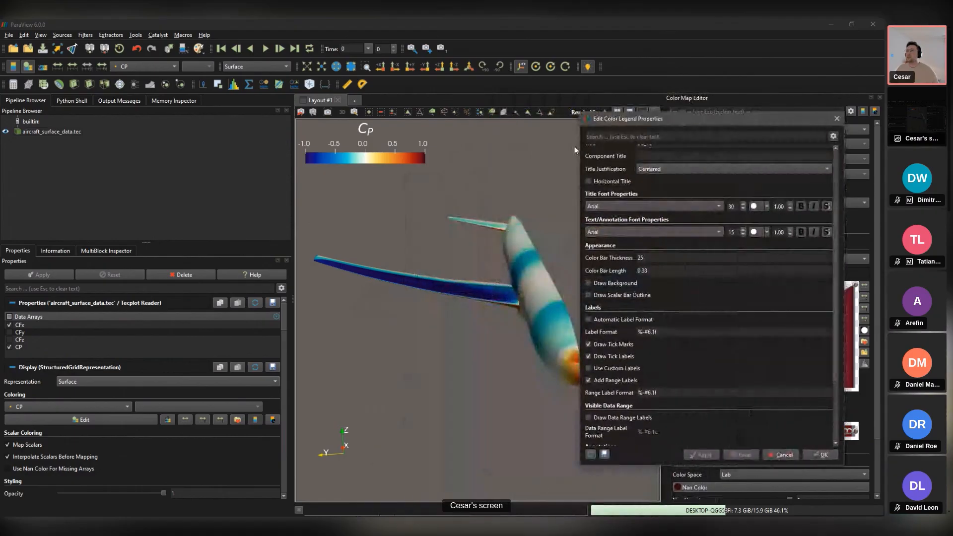
# Step: Close the legend properties and Color Map Editor, then view the whole aircraft along -Z
pyautogui.click(837, 119)
pyautogui.moveTo(553, 213); pyautogui.dragTo(497, 254)
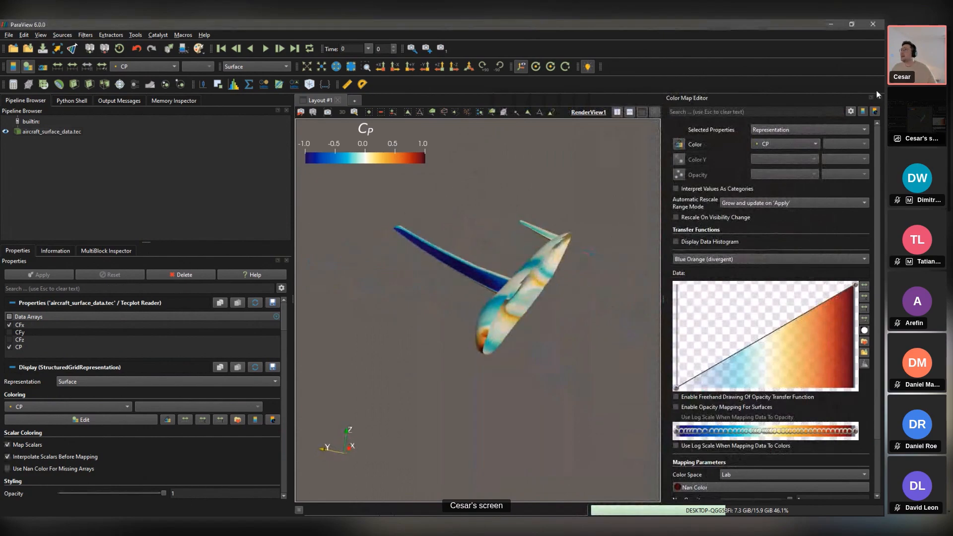
pyautogui.click(880, 97)
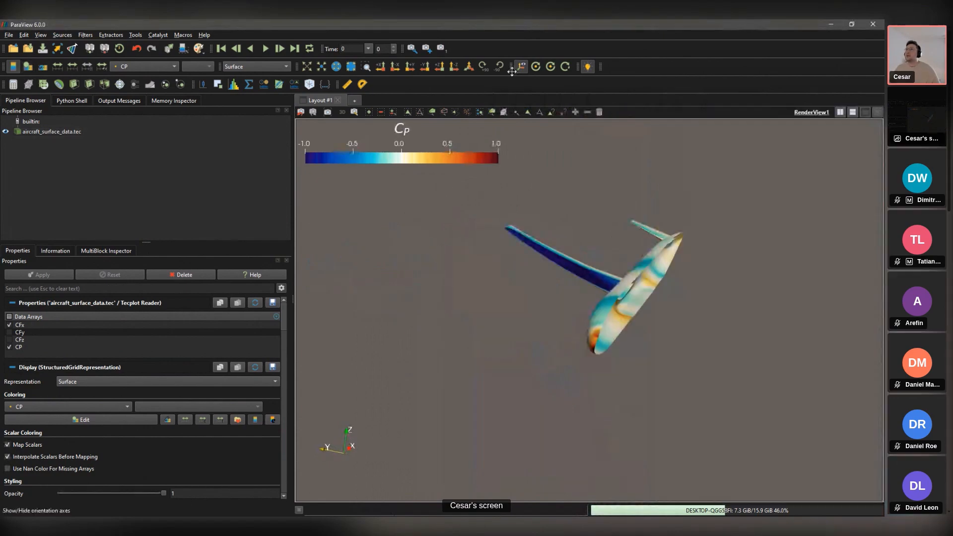
pyautogui.click(456, 68)
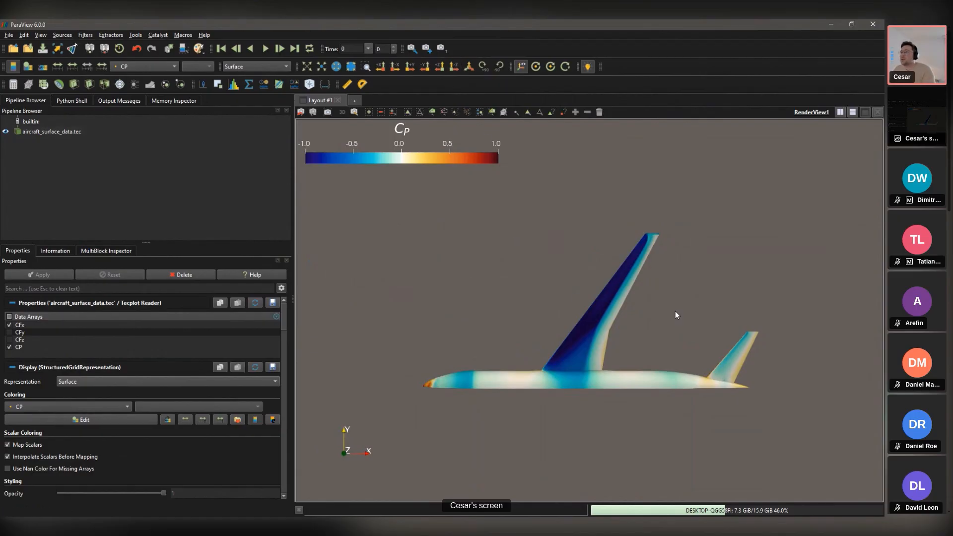
pyautogui.scroll(5, 653, 298)
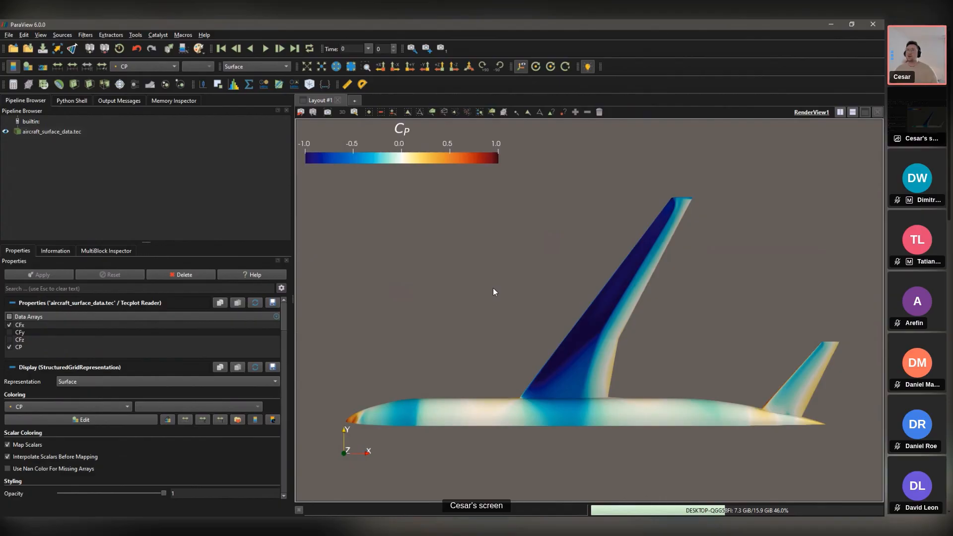
pyautogui.scroll(-4, 493, 291)
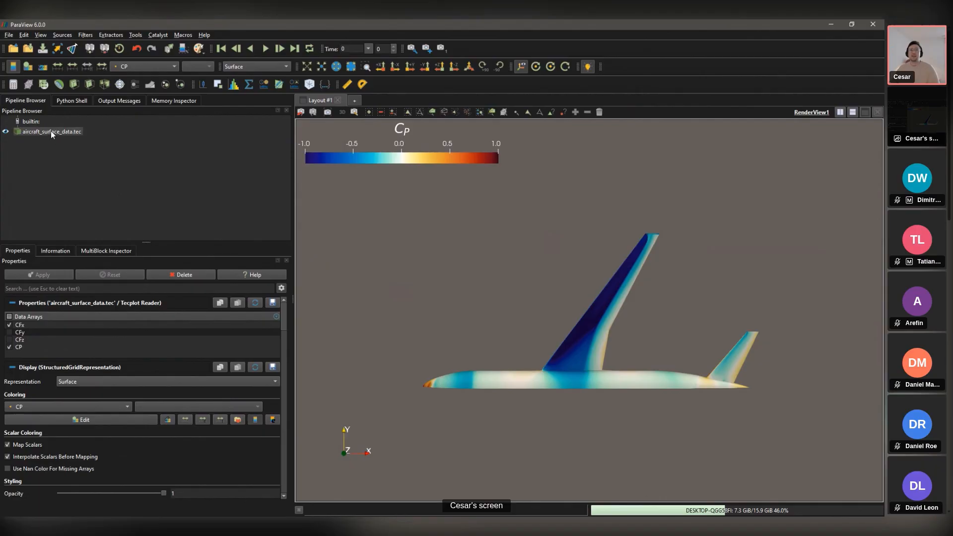
# Step: Add a Transform filter with Scale Y set to -1 to mirror the half aircraft
pyautogui.hotkey('ctrl', 'space')
pyautogui.write('tr')
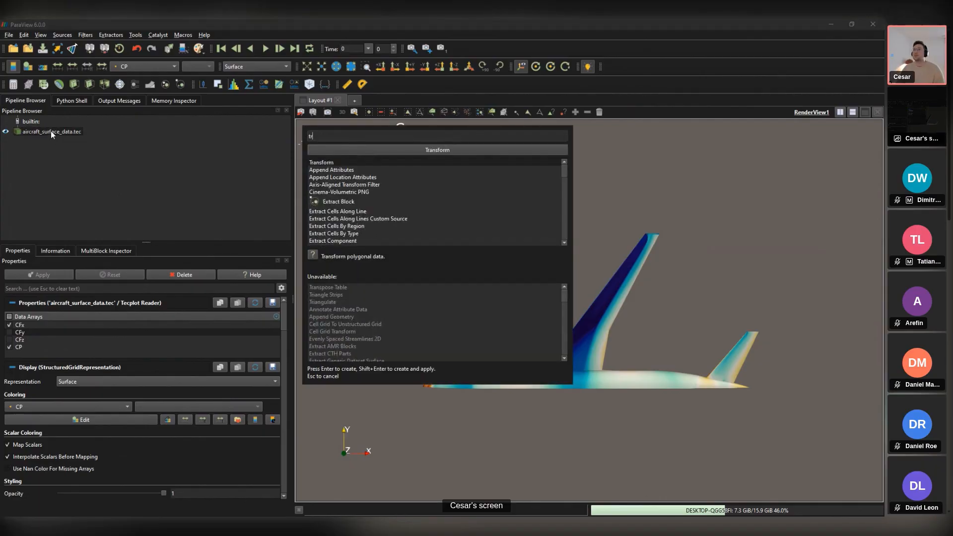
pyautogui.press('Return')
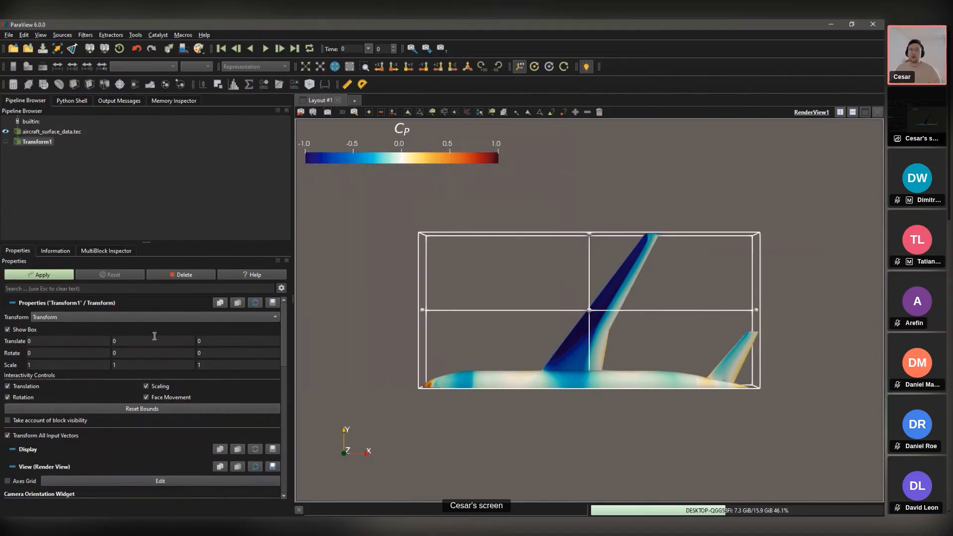
pyautogui.click(126, 368)
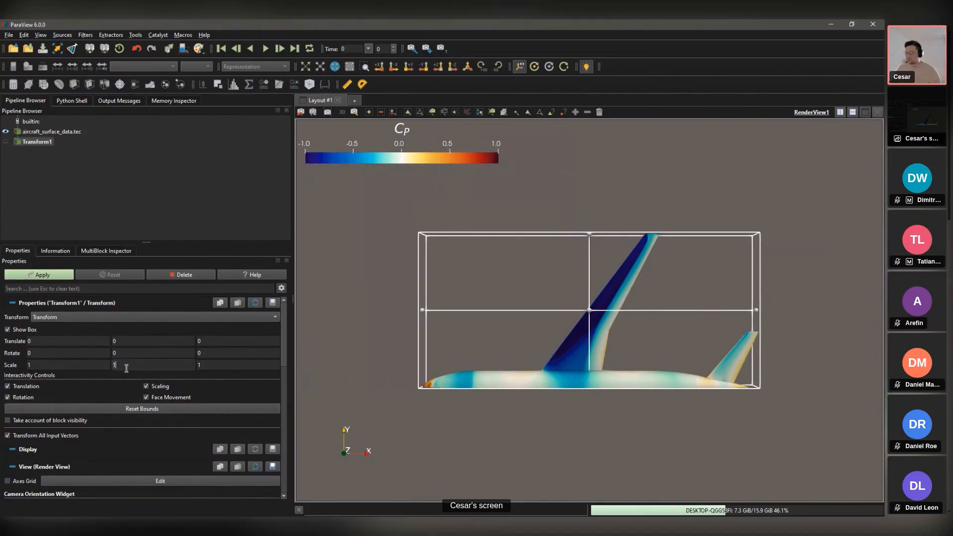
pyautogui.press('BackSpace')
pyautogui.write('-1')
pyautogui.click(50, 277)
pyautogui.click(49, 275)
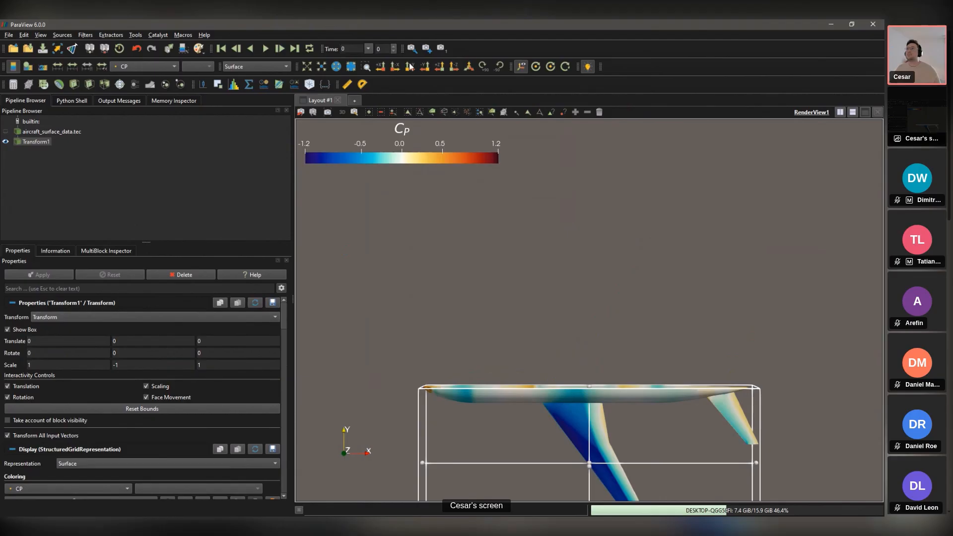
# Step: Make aircraft_surface_data.tec visible alongside the mirror, then select Transform1
pyautogui.click(50, 132)
pyautogui.click(6, 131)
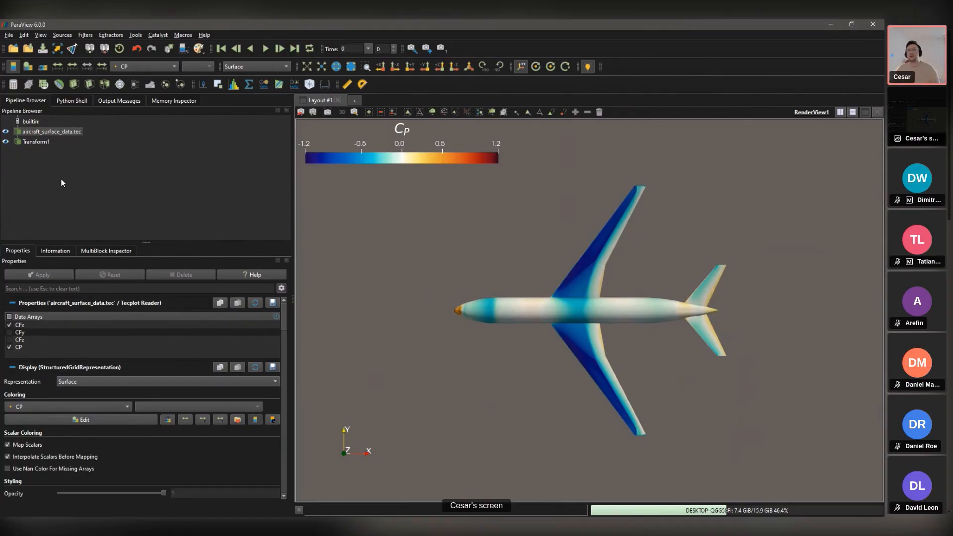
pyautogui.click(36, 141)
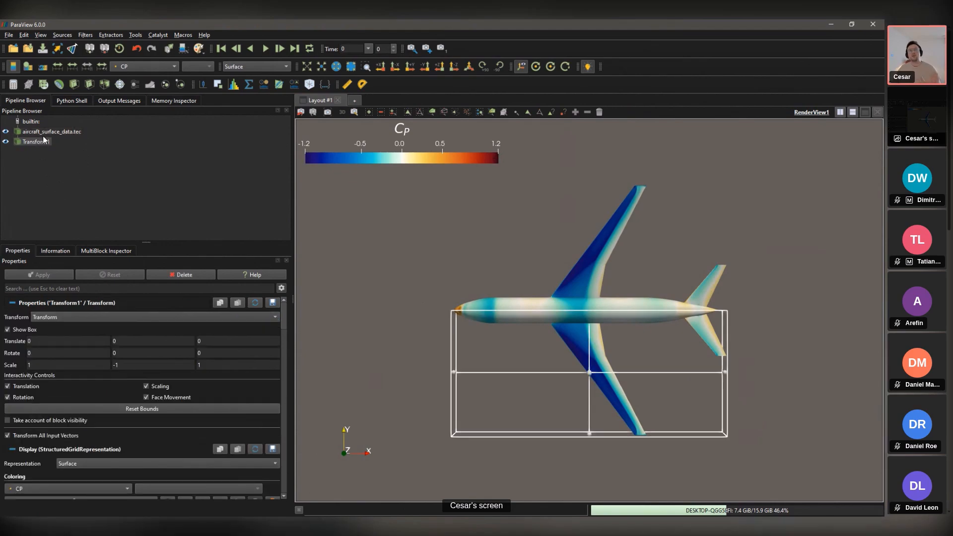
# Step: Colour Transform1 by CFx, turn off Show Box, and show the CFx legend from the Color Map Editor
pyautogui.click(151, 64)
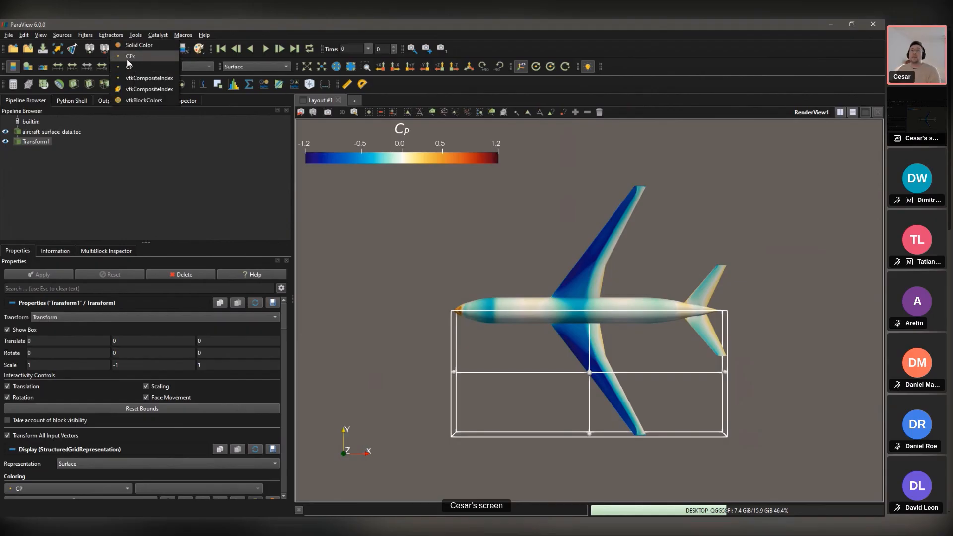
pyautogui.click(127, 58)
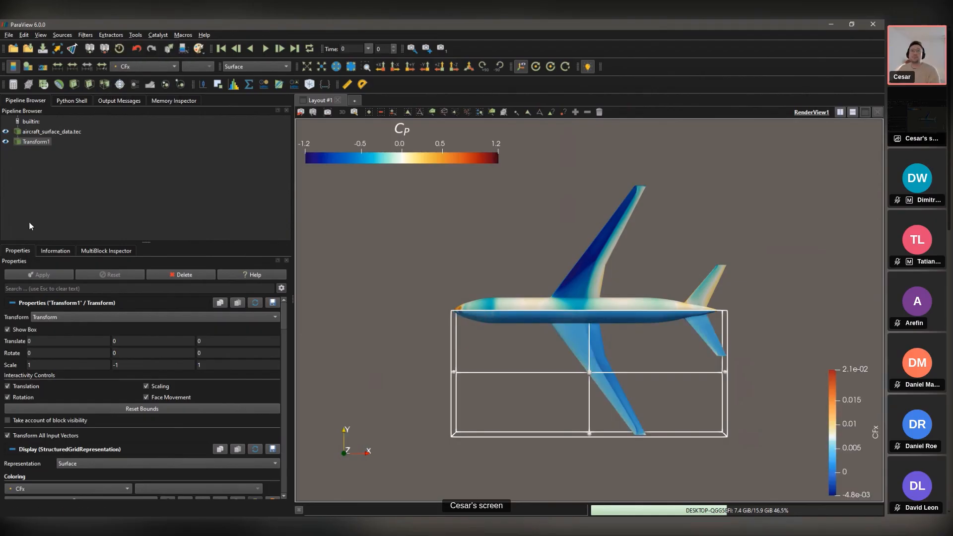
pyautogui.click(7, 330)
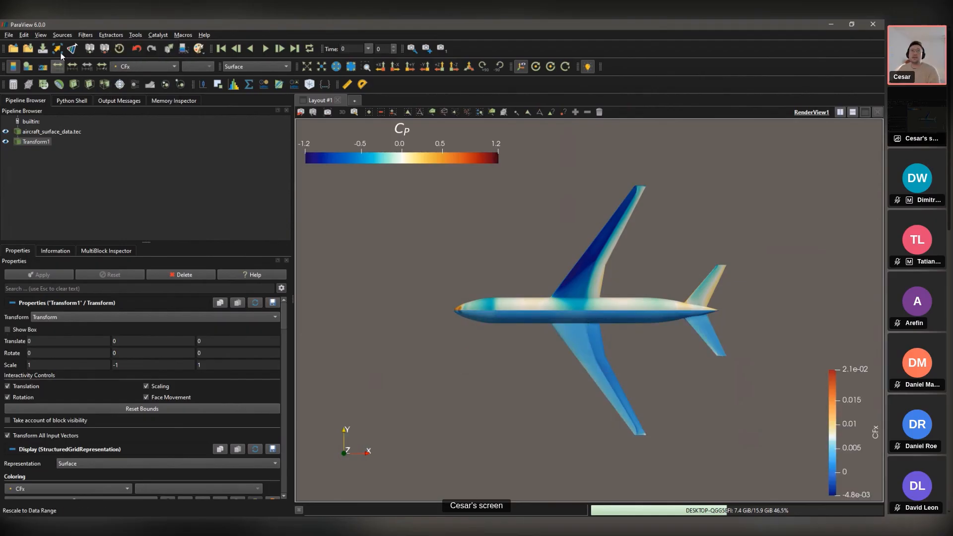
pyautogui.click(32, 70)
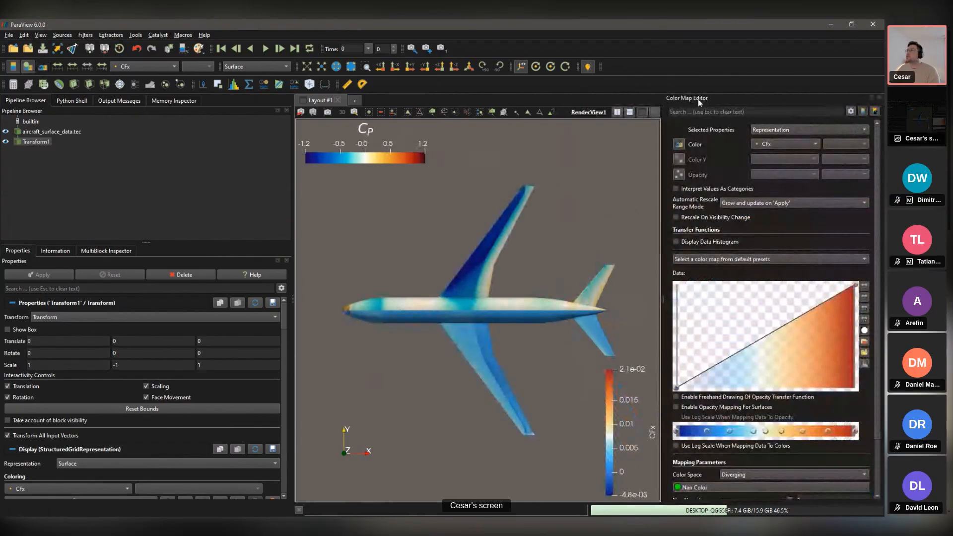
pyautogui.click(864, 111)
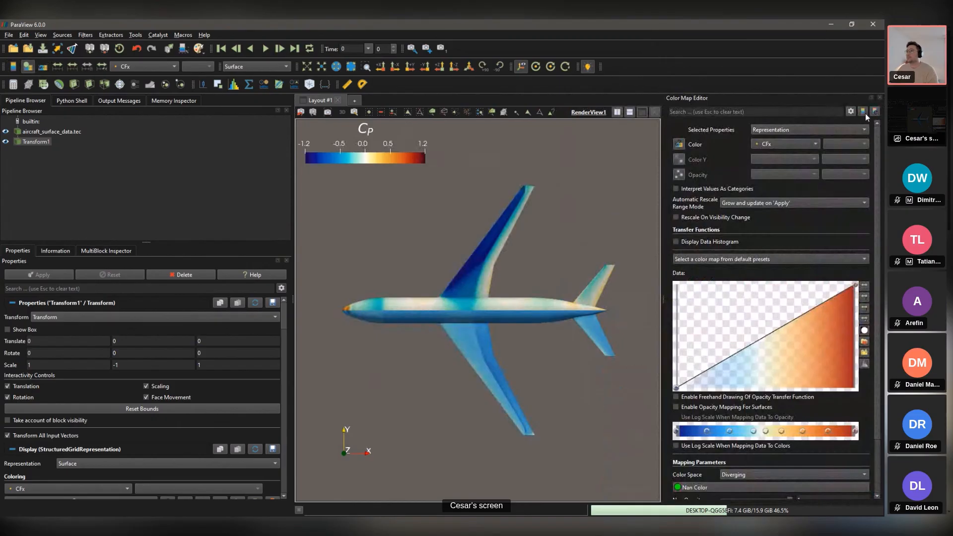
pyautogui.click(866, 110)
pyautogui.click(864, 111)
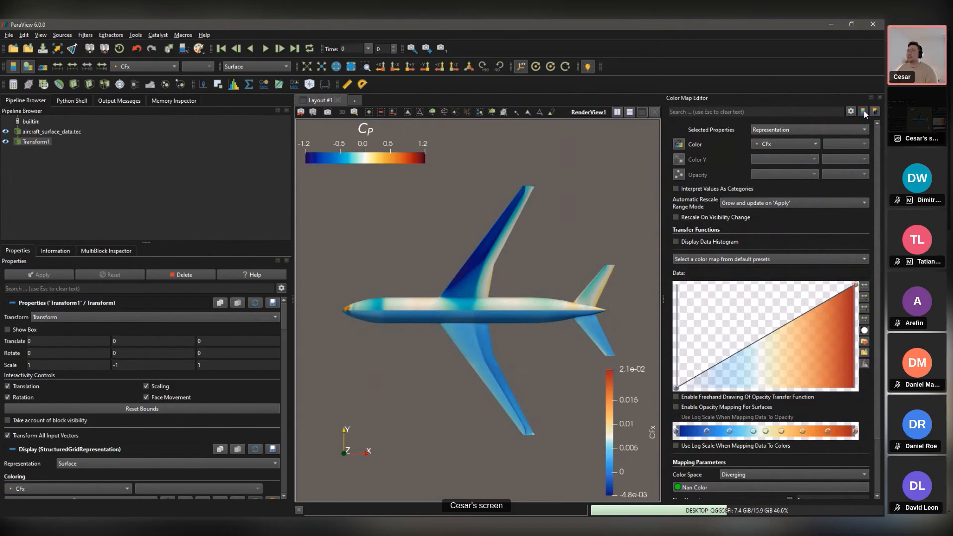
# Step: Turn off Auto Orient and make the CFx legend horizontal in the Lower Left Corner
pyautogui.click(874, 111)
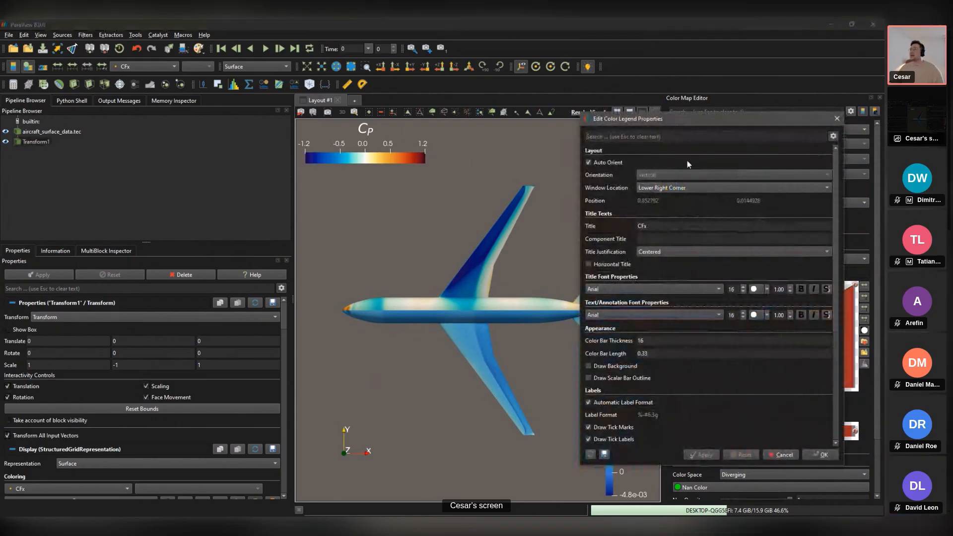
pyautogui.click(602, 164)
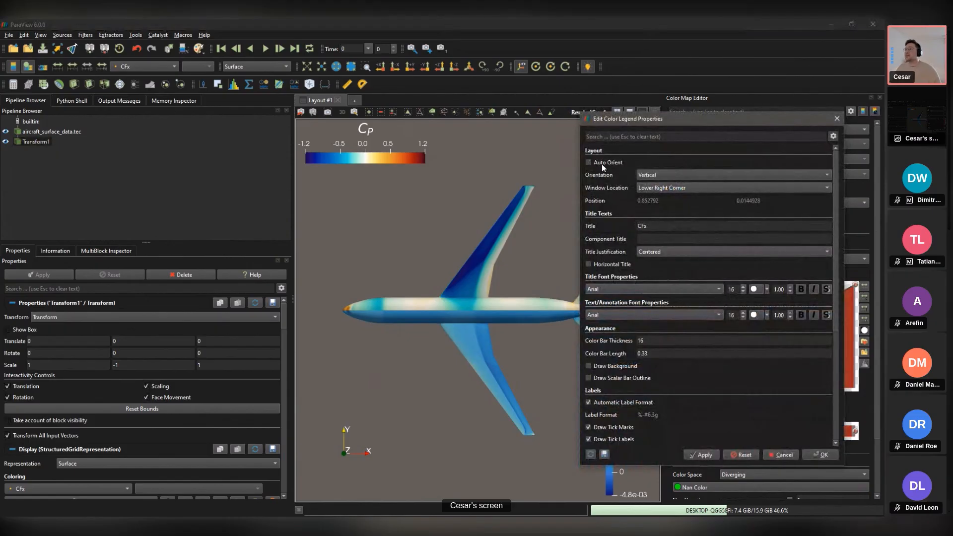
pyautogui.click(686, 174)
pyautogui.click(668, 179)
pyautogui.click(677, 188)
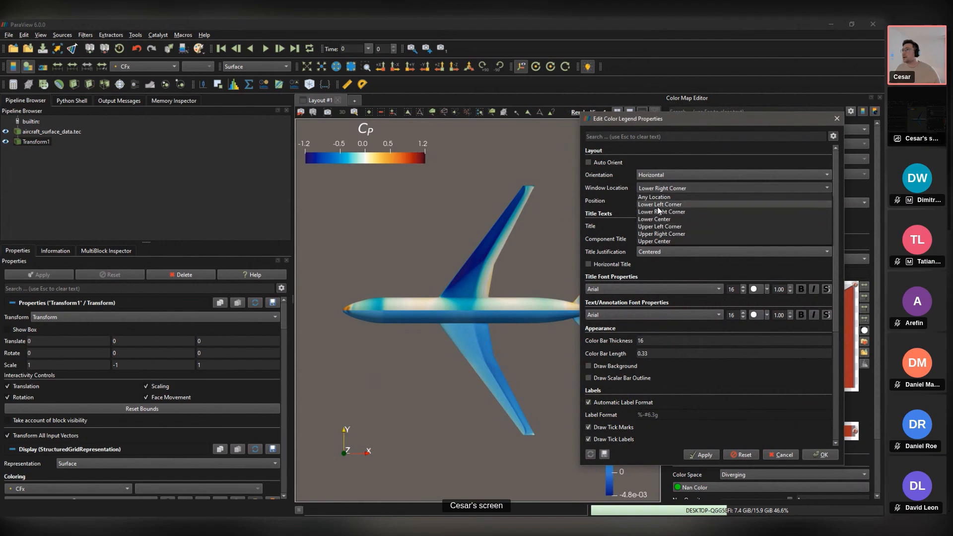
pyautogui.click(660, 204)
# Step: Set the legend title font size to 30, label size to 15, and bar thickness to 25
pyautogui.doubleClick(738, 289)
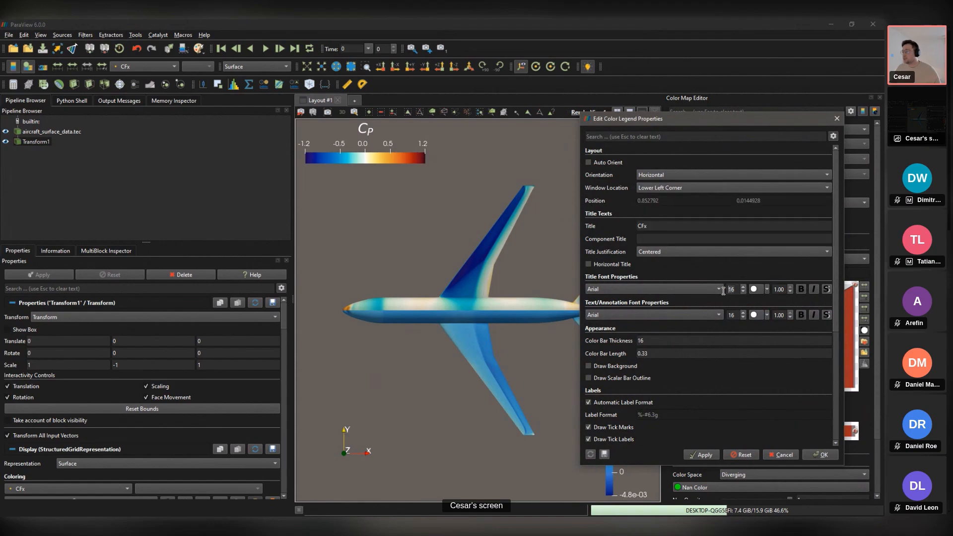
pyautogui.write('30')
pyautogui.doubleClick(728, 315)
pyautogui.write('15')
pyautogui.click(655, 342)
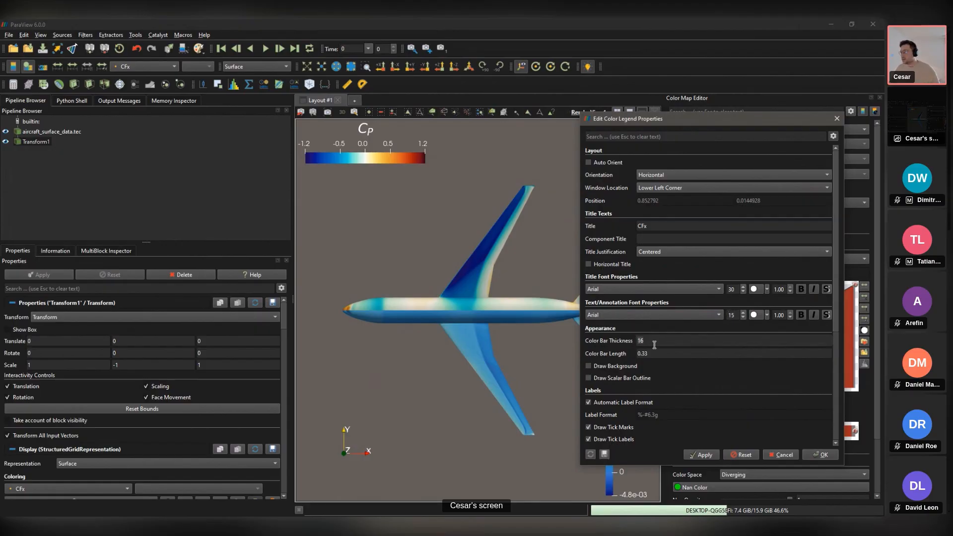
pyautogui.doubleClick(654, 343)
pyautogui.write('25')
# Step: Change the range label format to fixed-point %-#6.1f and apply the legend changes
pyautogui.click(588, 403)
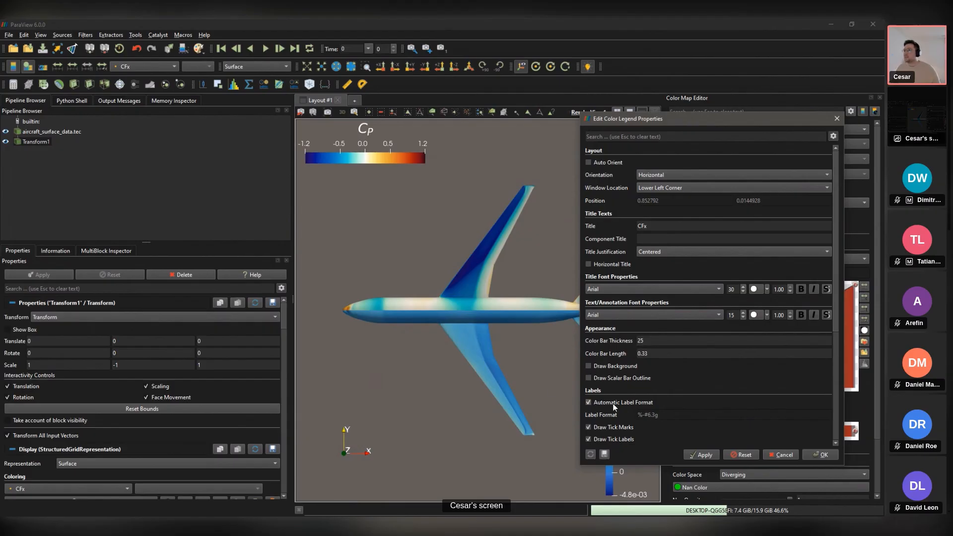
pyautogui.scroll(-4, 650, 392)
pyautogui.click(670, 369)
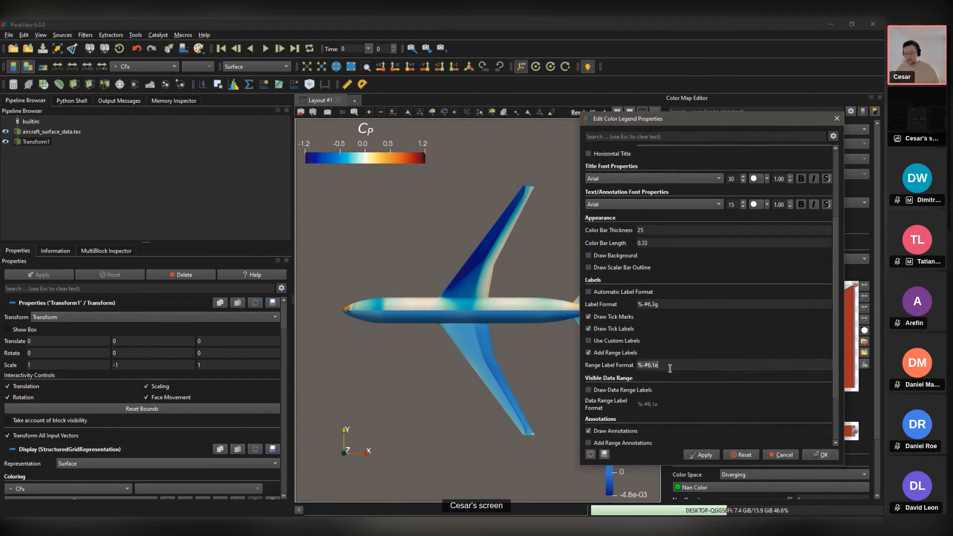
pyautogui.press('BackSpace')
pyautogui.write('f')
pyautogui.click(701, 454)
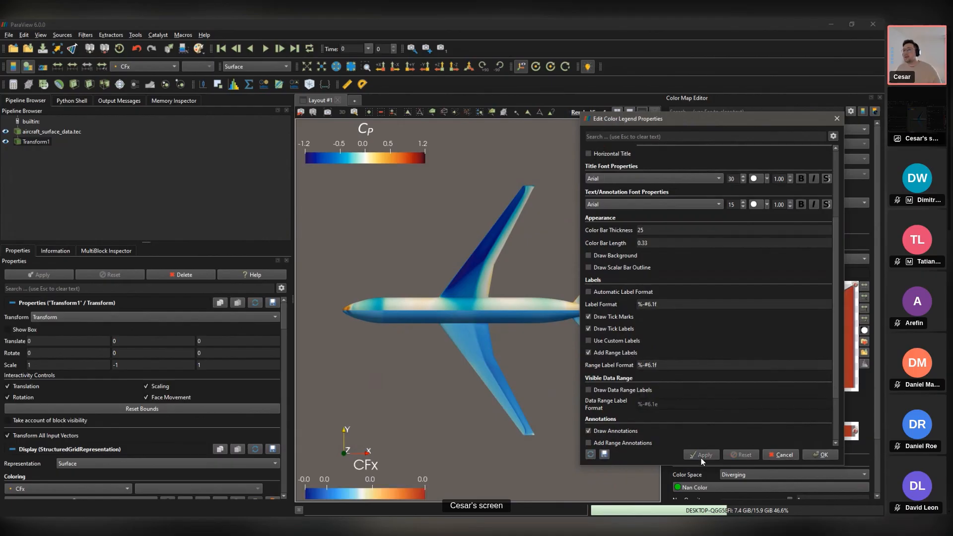
pyautogui.click(838, 118)
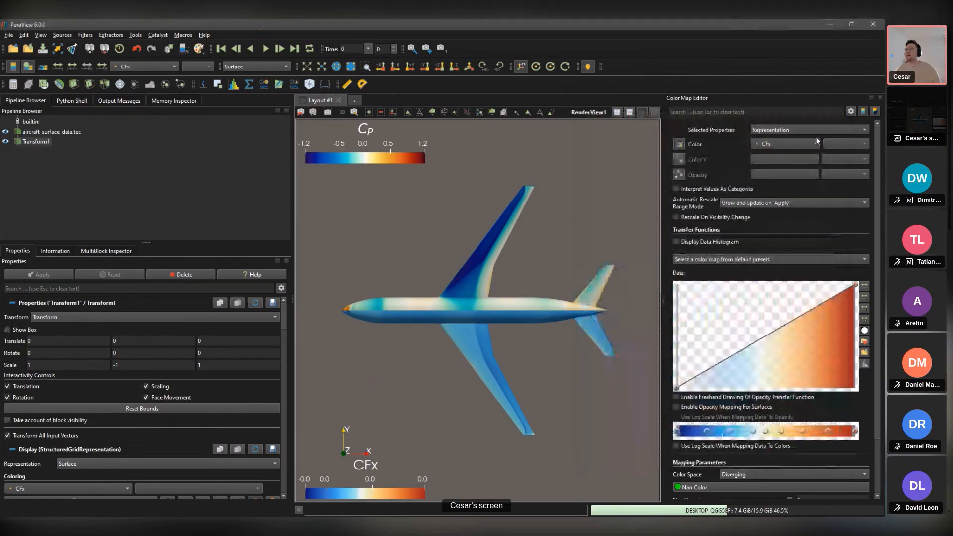
# Step: Close the Color Map Editor and scroll through the Properties panel
pyautogui.click(880, 98)
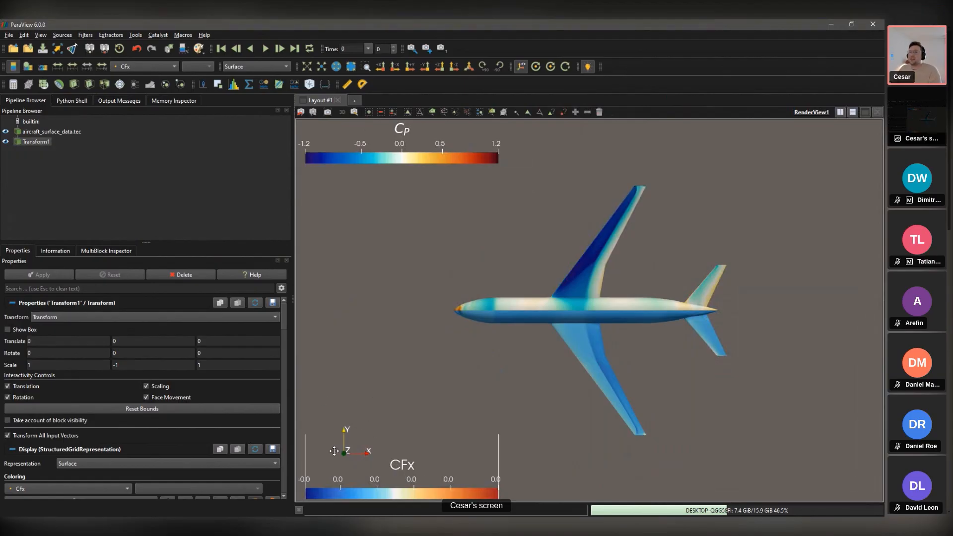
pyautogui.scroll(-10, 157, 378)
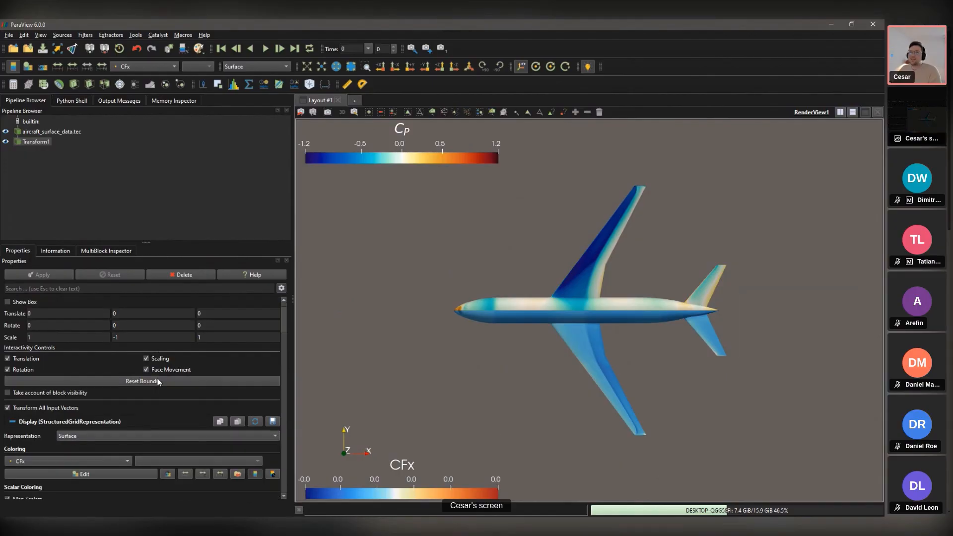
pyautogui.scroll(-4, 205, 365)
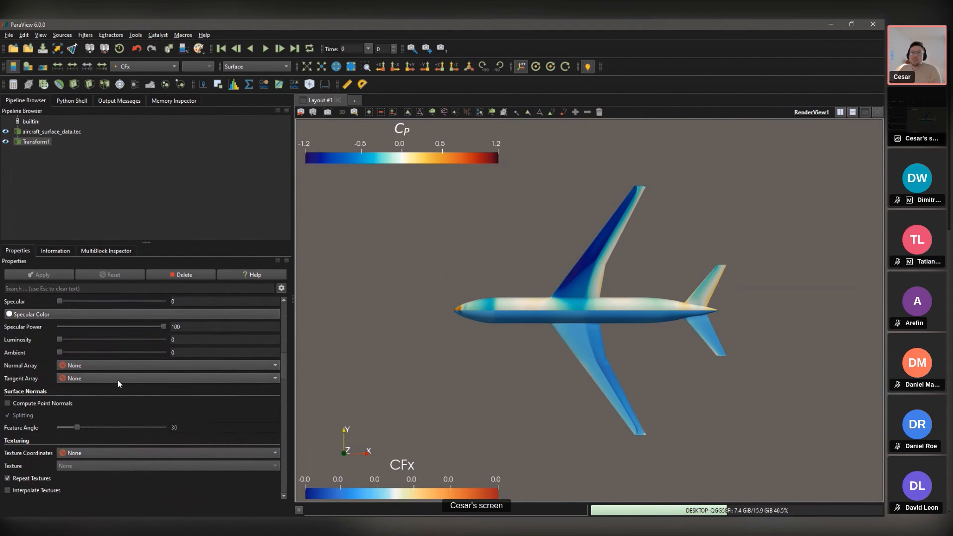
pyautogui.scroll(3, 187, 397)
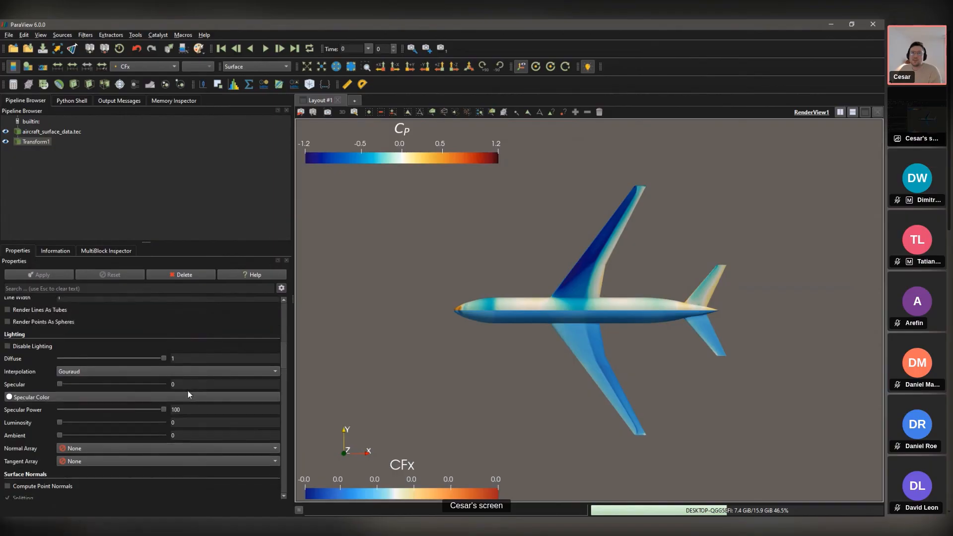
pyautogui.scroll(5, 56, 363)
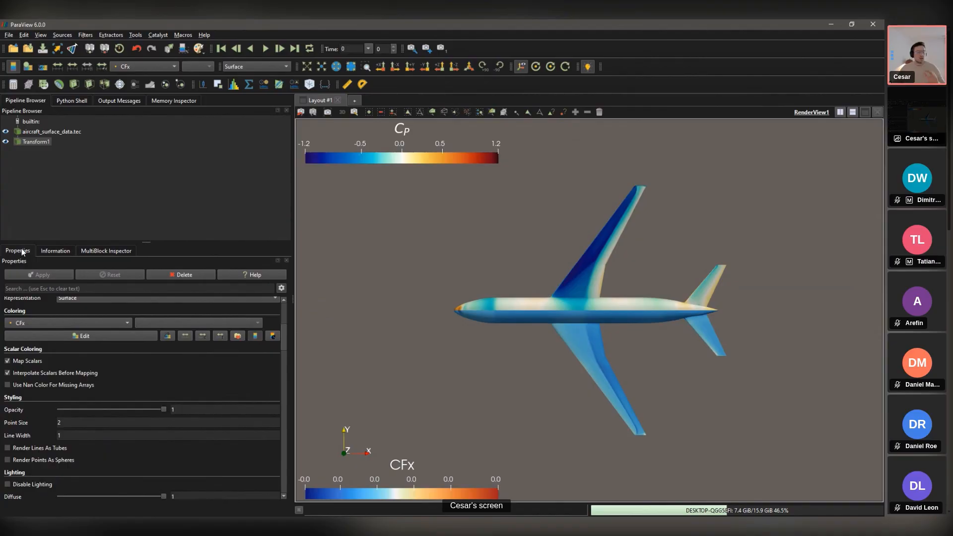
# Step: Uncheck Orientation Axes Visibility in the advanced view properties
pyautogui.click(282, 290)
pyautogui.moveTo(287, 367); pyautogui.dragTo(287, 450)
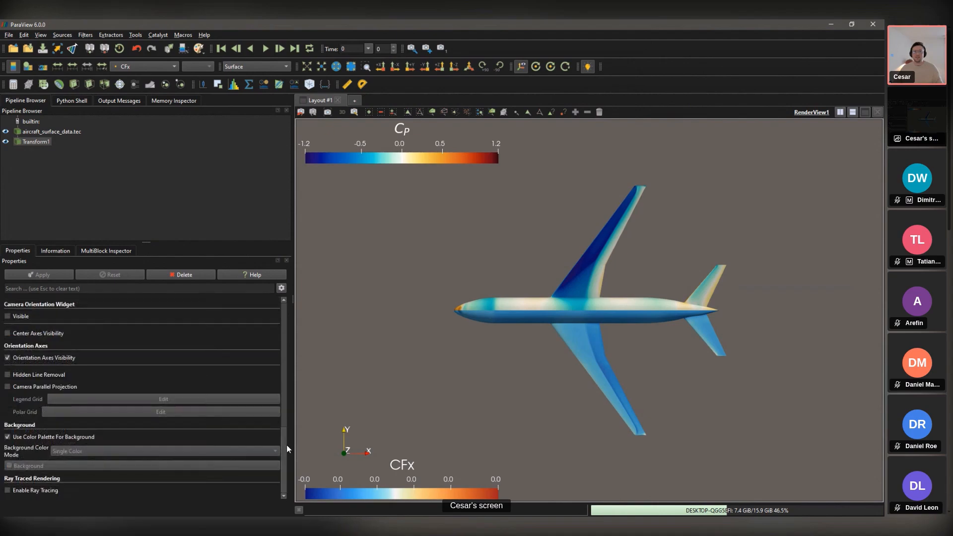
pyautogui.click(282, 289)
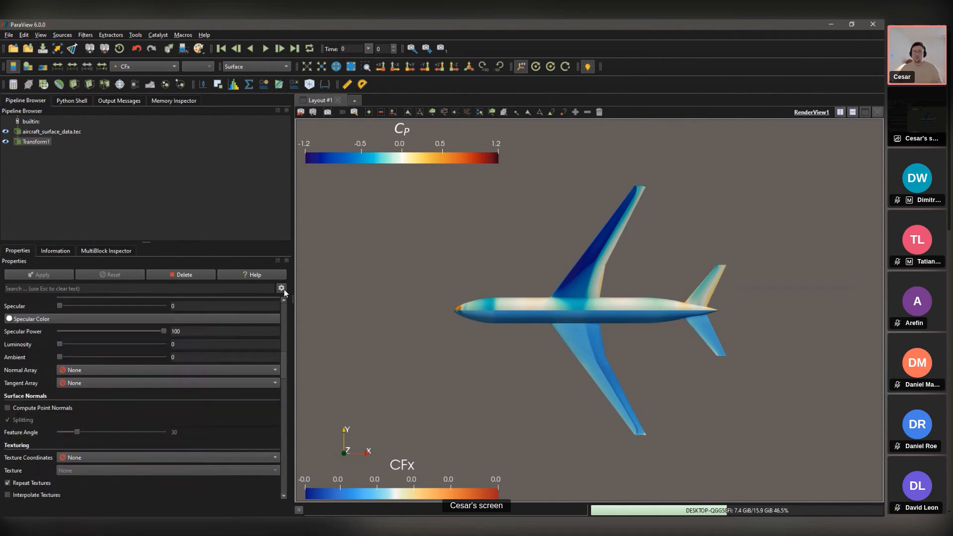
pyautogui.click(282, 290)
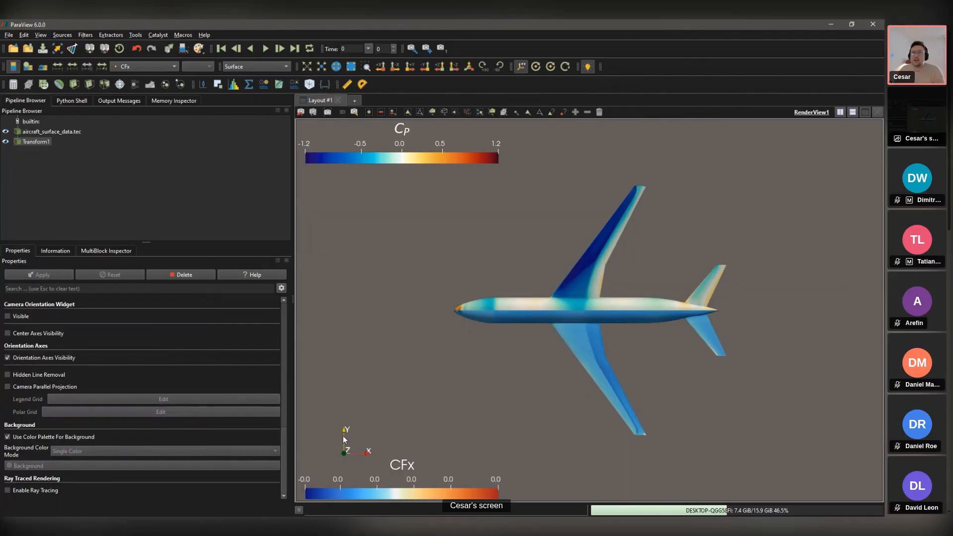
pyautogui.click(8, 359)
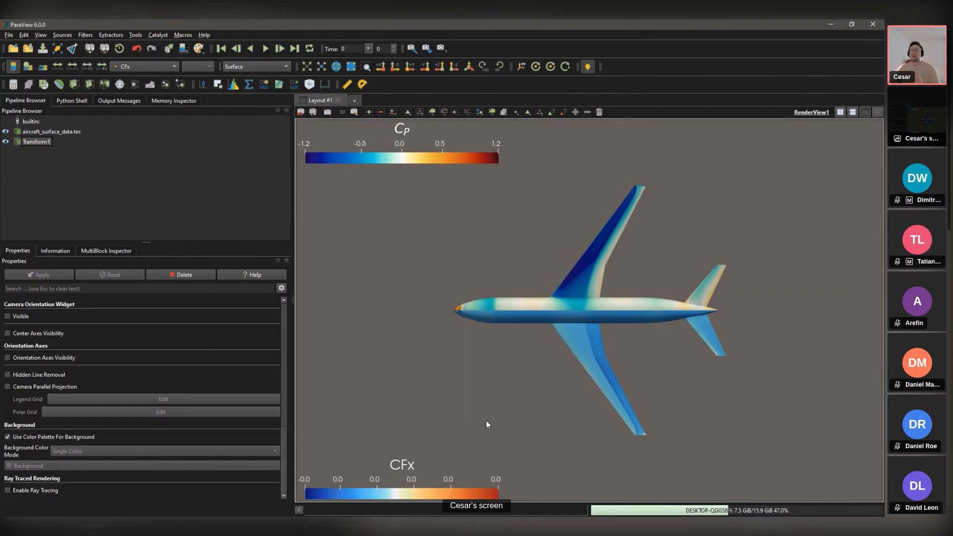
# Step: Reopen the CFx Color Map Editor and open the Choose Preset list
pyautogui.click(28, 69)
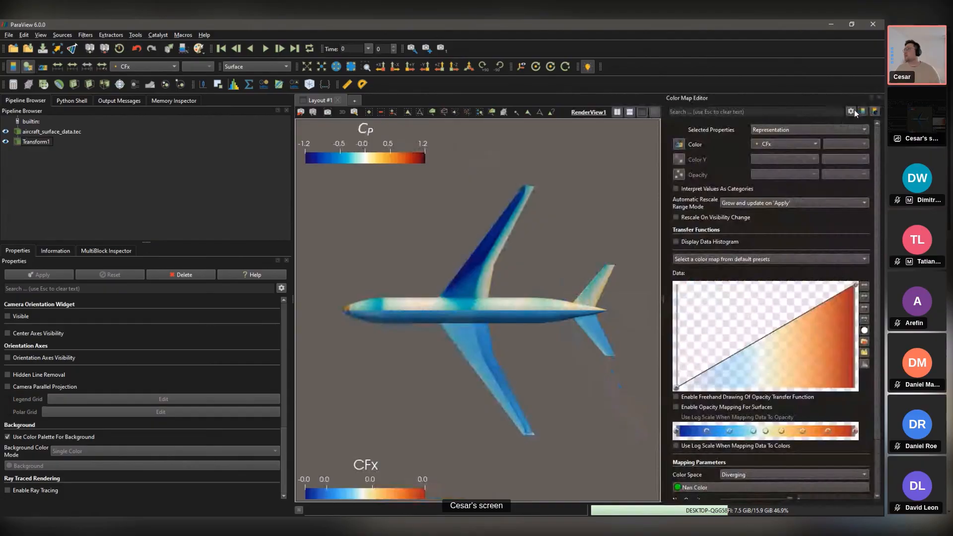
pyautogui.click(875, 111)
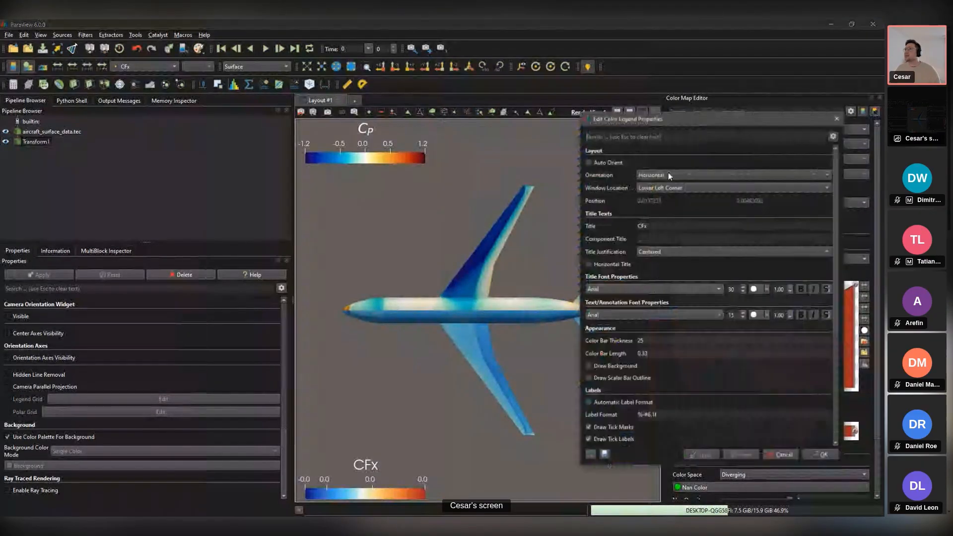
pyautogui.click(840, 120)
pyautogui.click(864, 341)
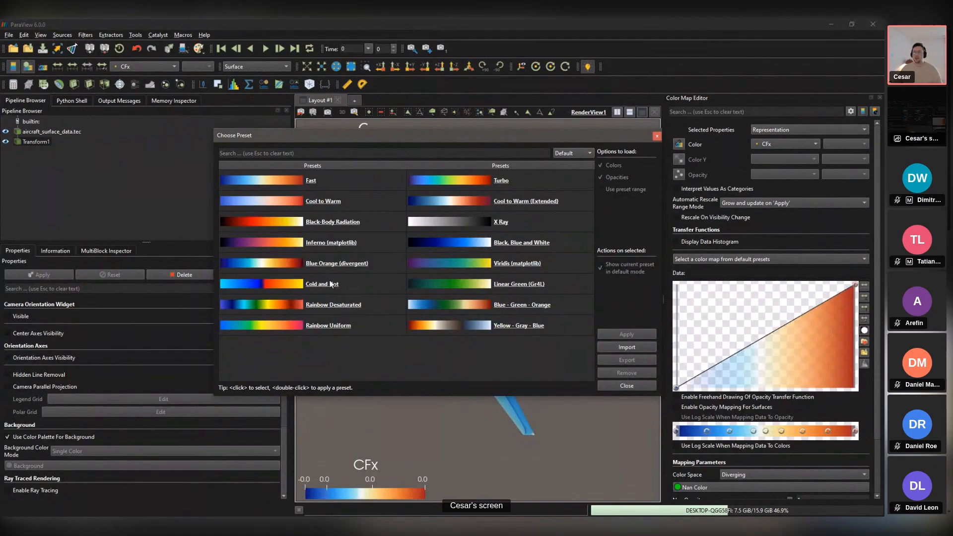
# Step: Apply the Cold and Hot colour preset to the CFx colouring
pyautogui.click(355, 287)
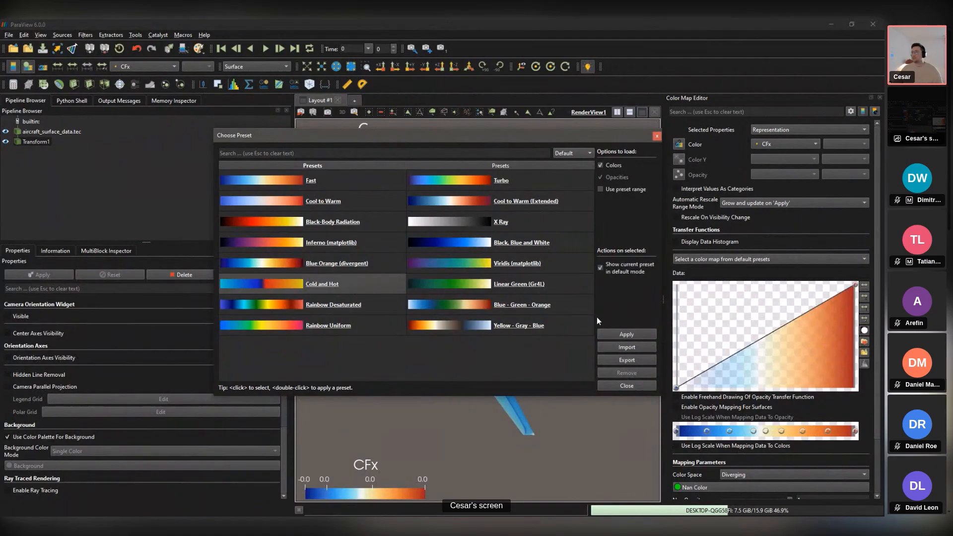
pyautogui.click(617, 334)
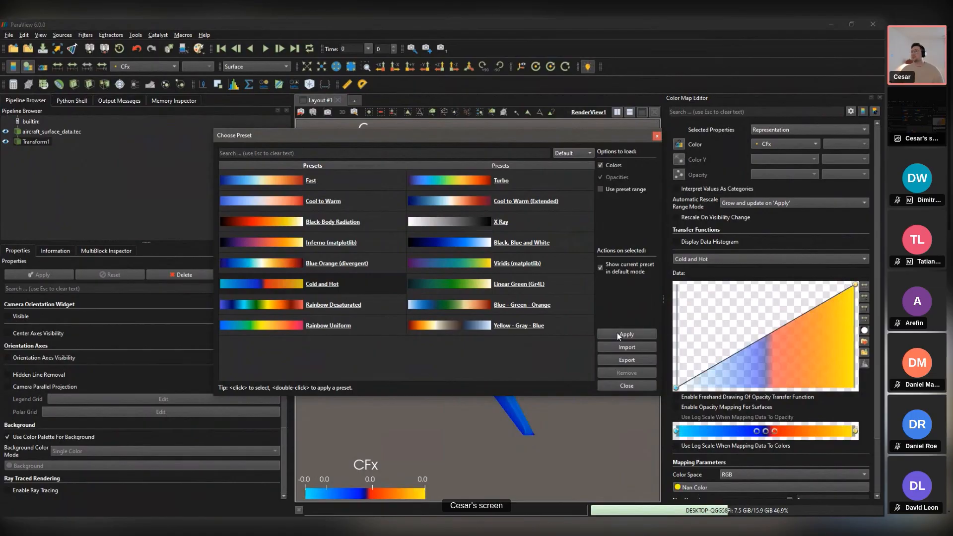
pyautogui.click(658, 137)
# Step: Rescale the CFx colour map to the custom range -0.001 to 0.001
pyautogui.click(72, 66)
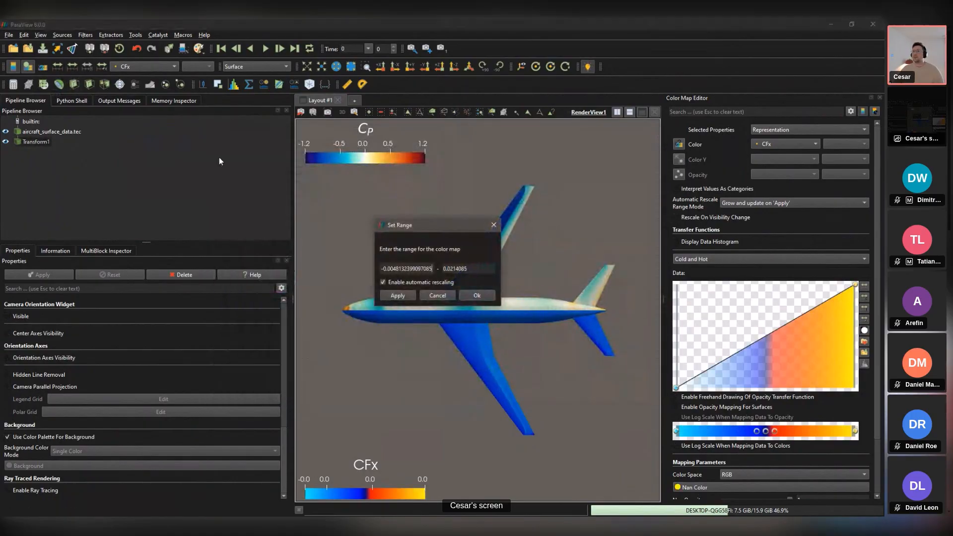
pyautogui.hotkey('ctrl', 'a')
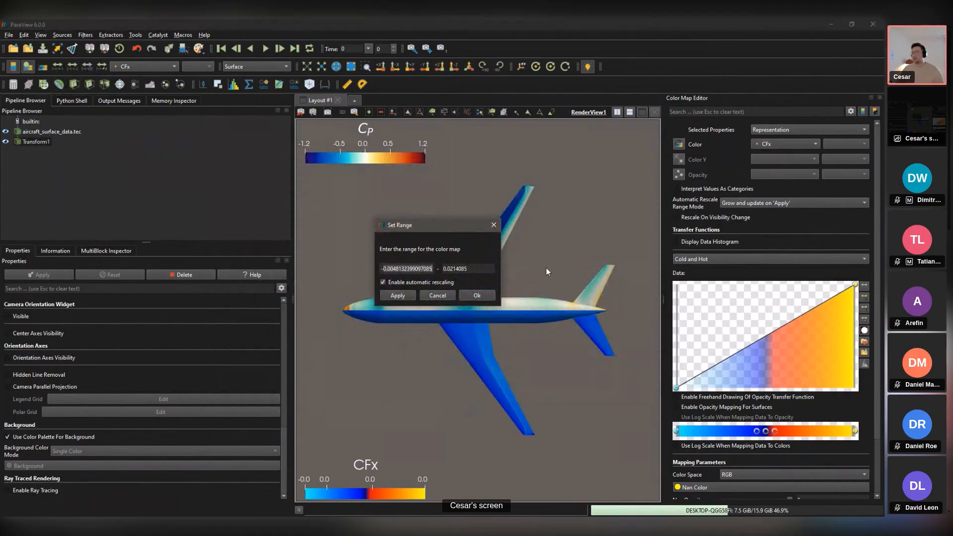
pyautogui.write('-0.0')
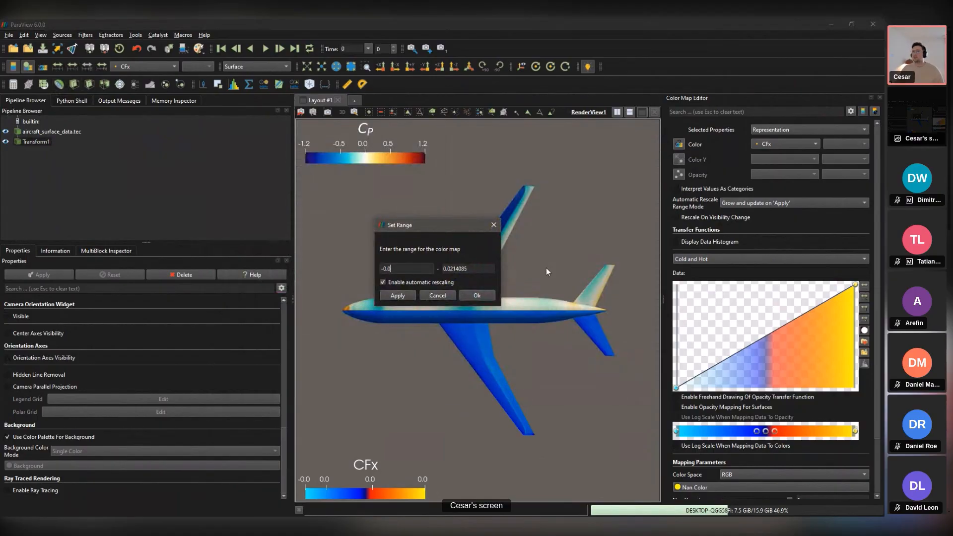
pyautogui.write('001')
pyautogui.press('Tab')
pyautogui.write('-')
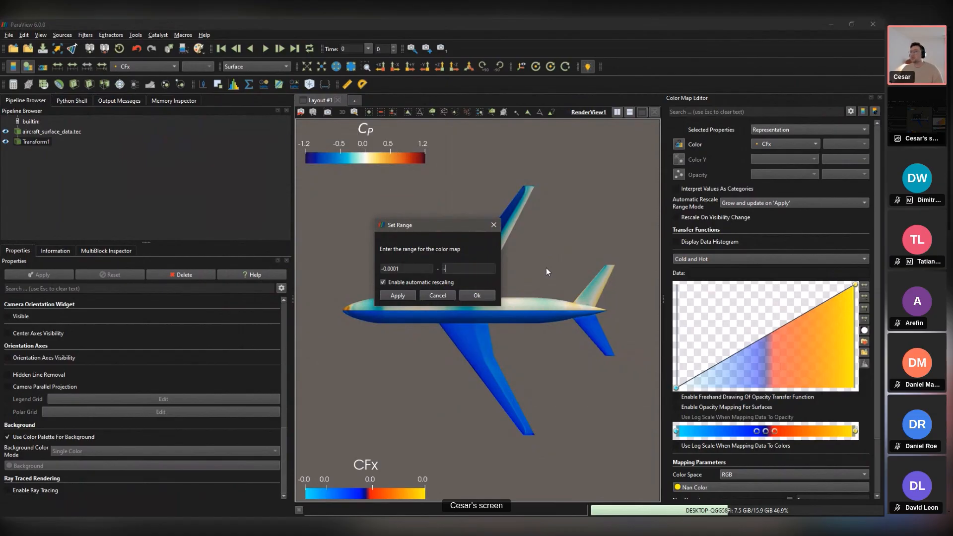
pyautogui.press('BackSpace')
pyautogui.write('0.001')
pyautogui.click(404, 272)
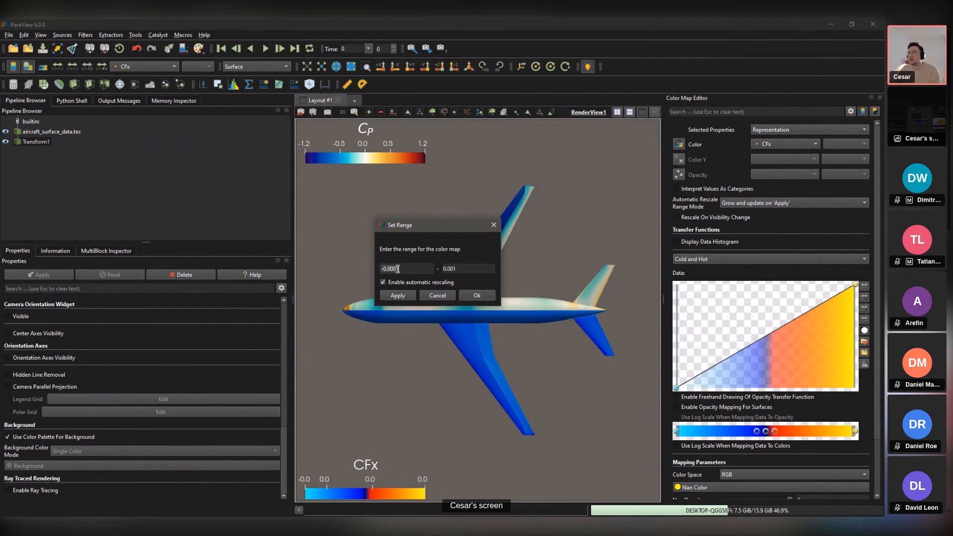
pyautogui.click(400, 295)
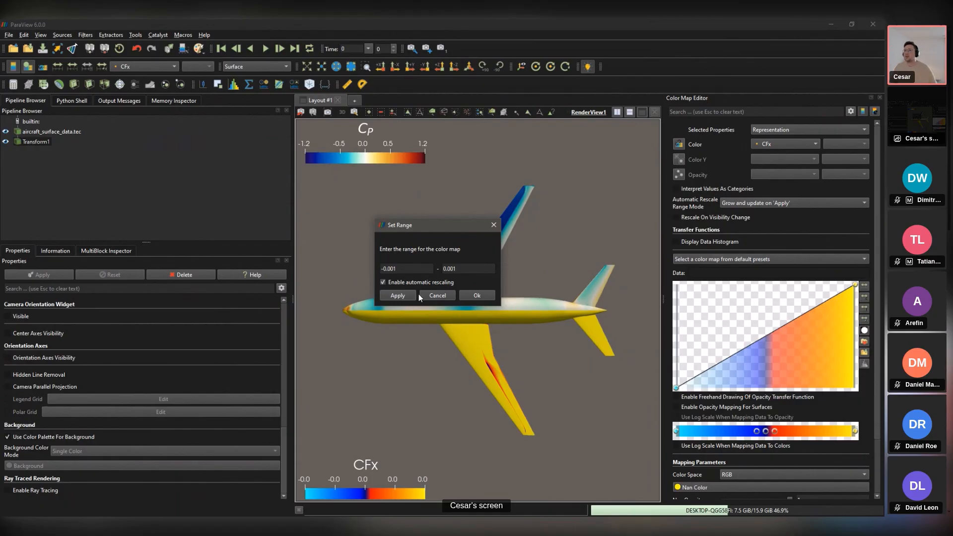
# Step: Close Set Range and zoom in on the dark CFx streak along the wing's leading edge
pyautogui.click(493, 227)
pyautogui.moveTo(496, 278); pyautogui.dragTo(508, 407)
pyautogui.scroll(5, 511, 374)
pyautogui.scroll(3, 495, 344)
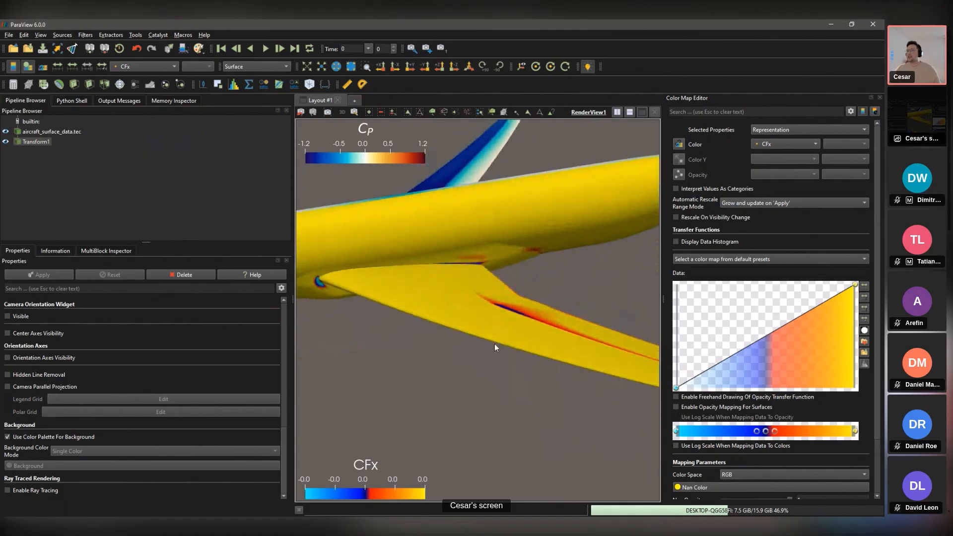
pyautogui.moveTo(494, 343); pyautogui.dragTo(350, 324)
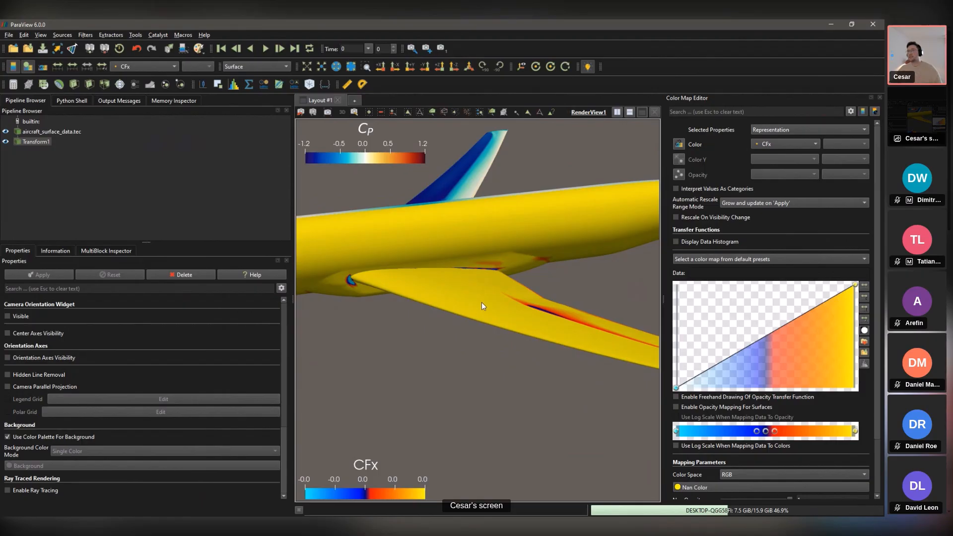
pyautogui.moveTo(566, 306); pyautogui.dragTo(431, 344, button='right')
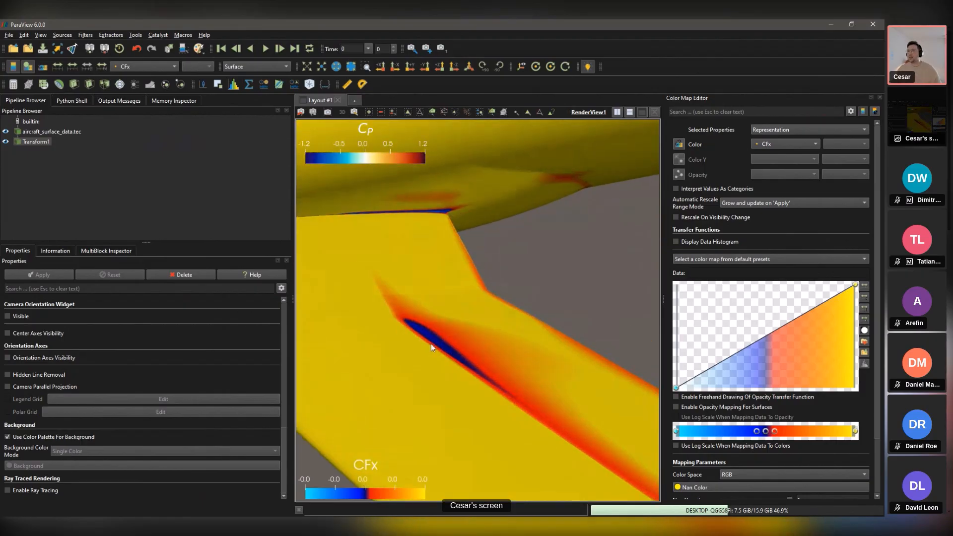
pyautogui.moveTo(433, 338); pyautogui.dragTo(470, 323)
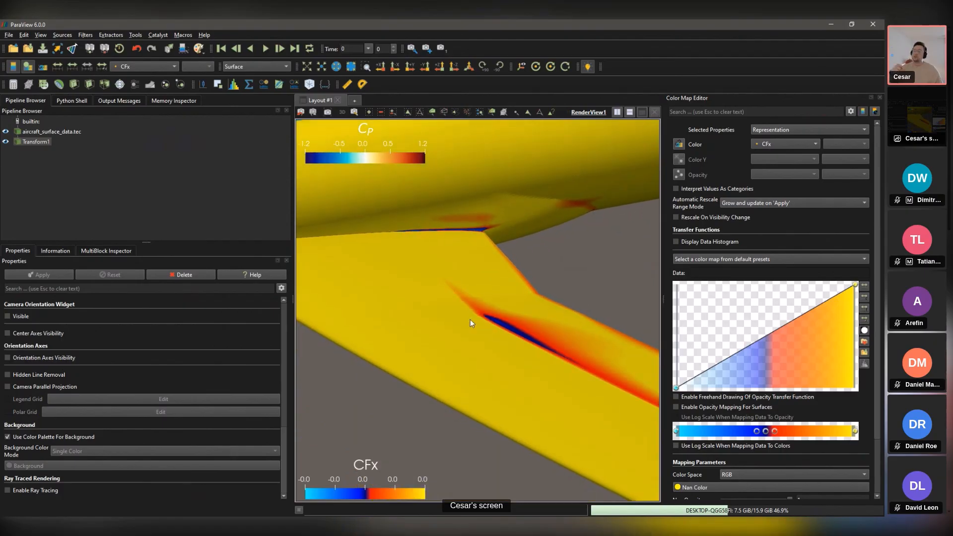
pyautogui.moveTo(472, 324)
pyautogui.mouseDown()
pyautogui.moveTo(484, 227)
pyautogui.moveTo(501, 234)
pyautogui.moveTo(499, 262)
pyautogui.moveTo(433, 279)
pyautogui.moveTo(443, 298)
pyautogui.moveTo(454, 296)
pyautogui.moveTo(451, 329)
pyautogui.moveTo(440, 338)
pyautogui.moveTo(505, 336)
pyautogui.moveTo(401, 347)
pyautogui.moveTo(365, 373)
pyautogui.mouseUp()
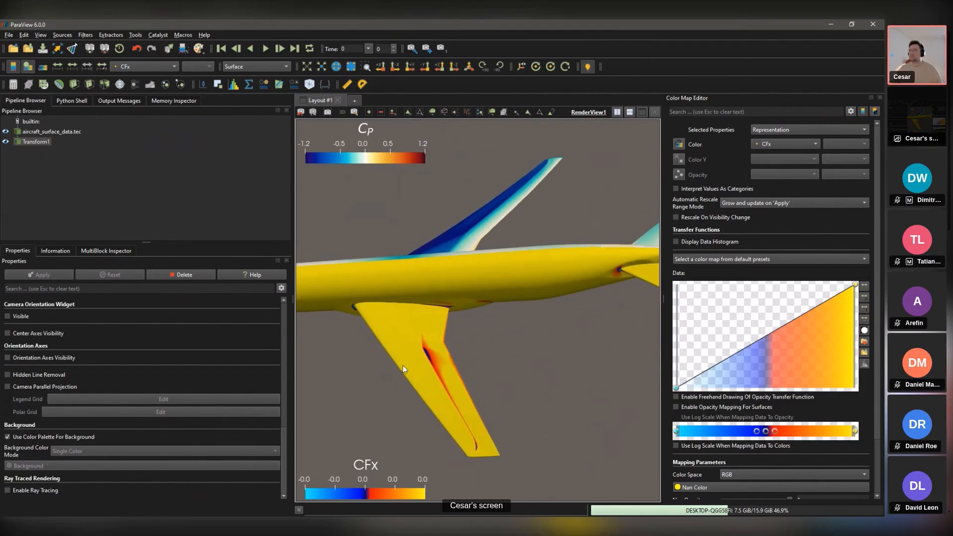
# Step: Close the Color Map Editor, view the aircraft along -Z, and open File > Save Screenshot
pyautogui.click(879, 98)
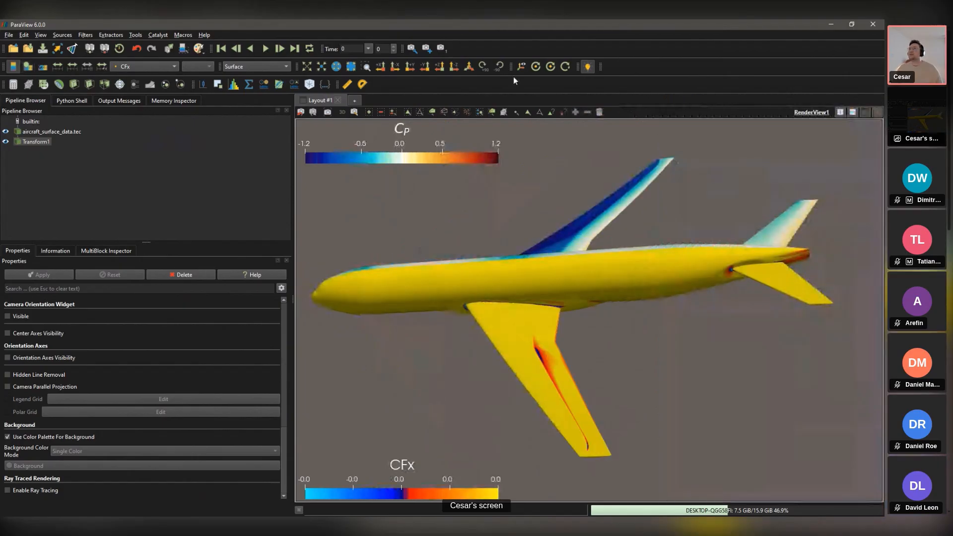
pyautogui.click(449, 70)
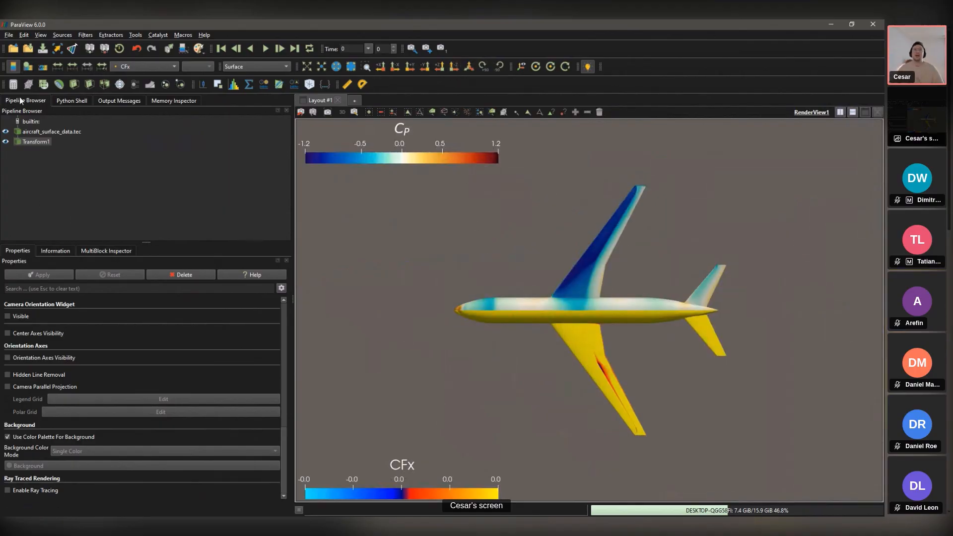
pyautogui.click(8, 36)
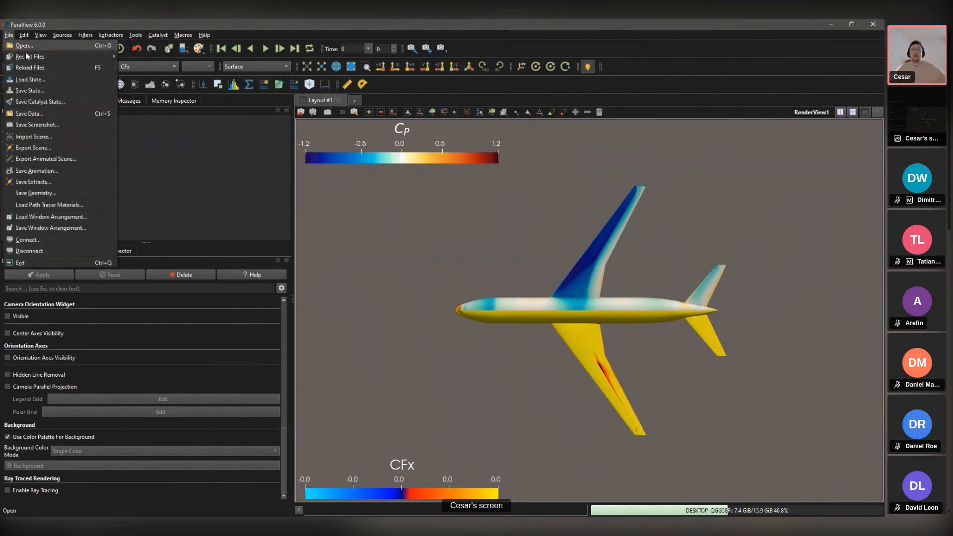
pyautogui.click(31, 127)
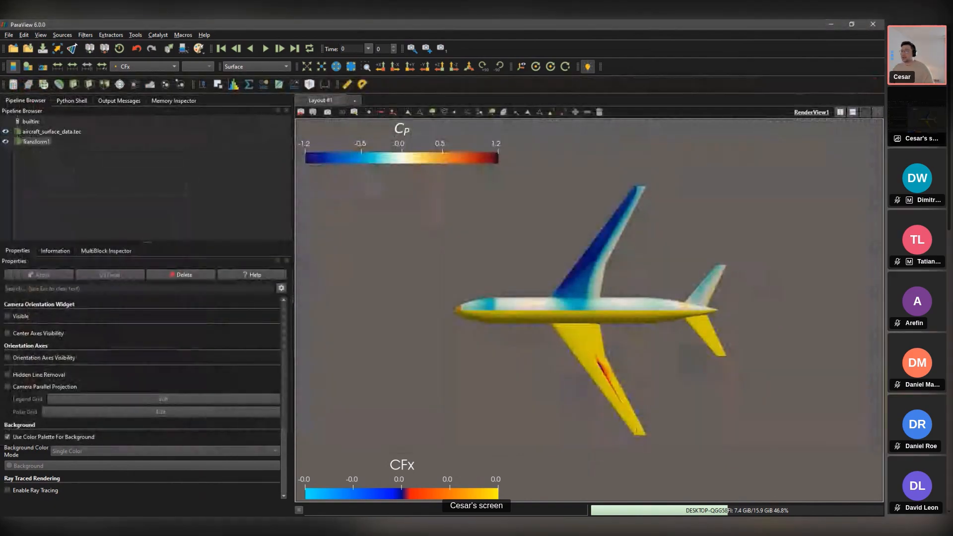
# Step: Switch to PowerPoint slide 19 and undo the accidental nudge of the aircraft picture
pyautogui.hotkey('alt', 'Tab')
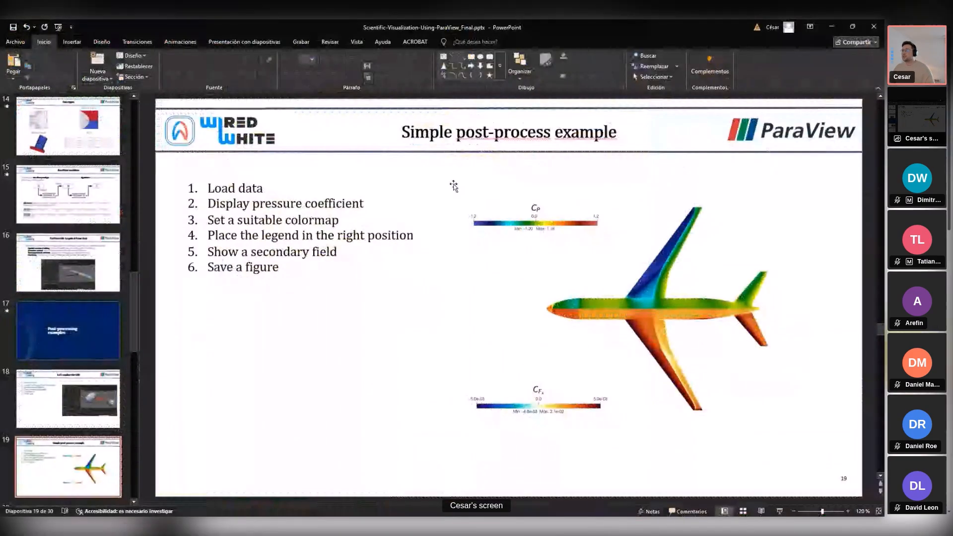
pyautogui.click(653, 282)
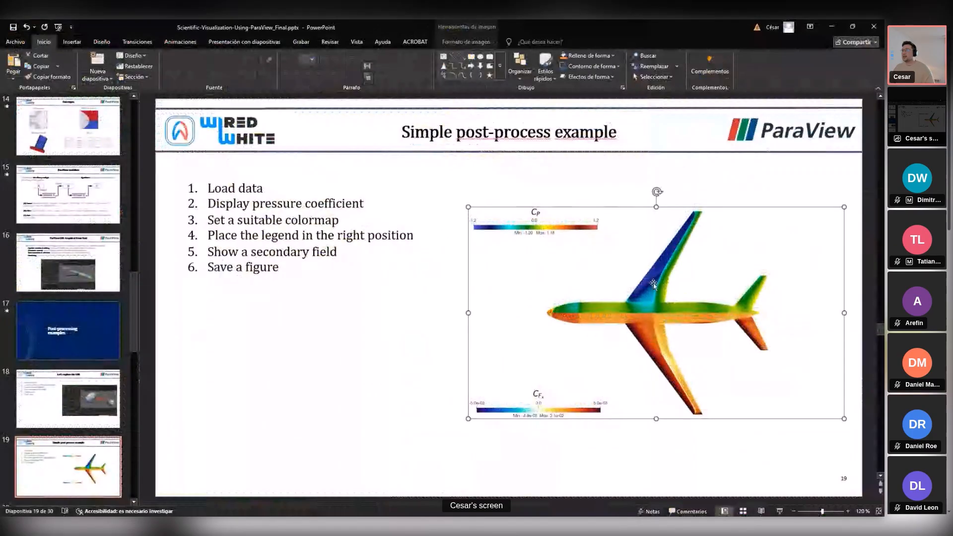
pyautogui.hotkey('ctrl', 'z')
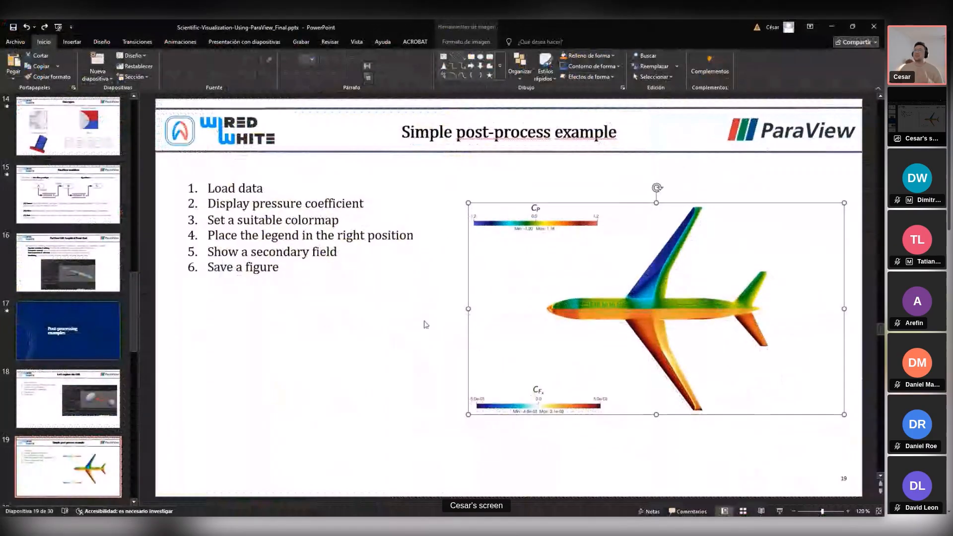
pyautogui.click(401, 357)
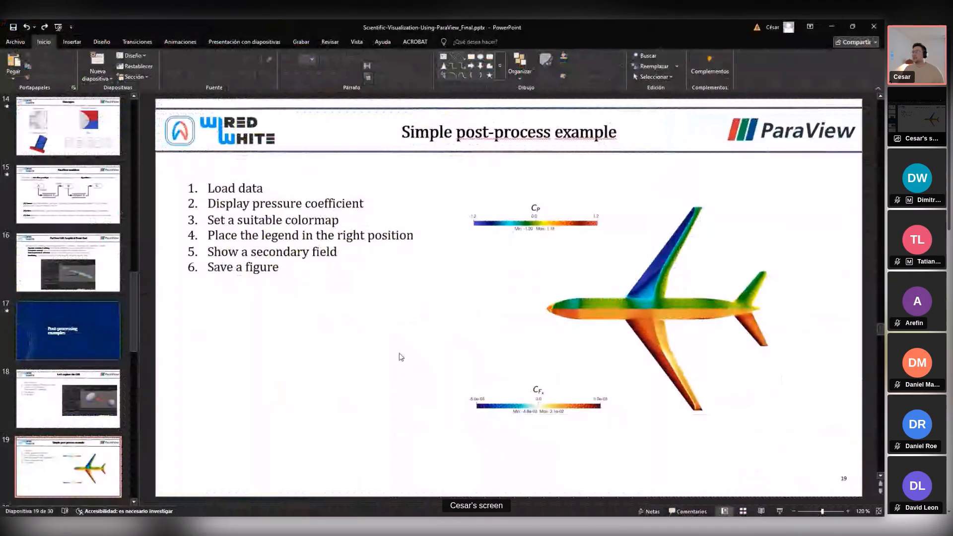
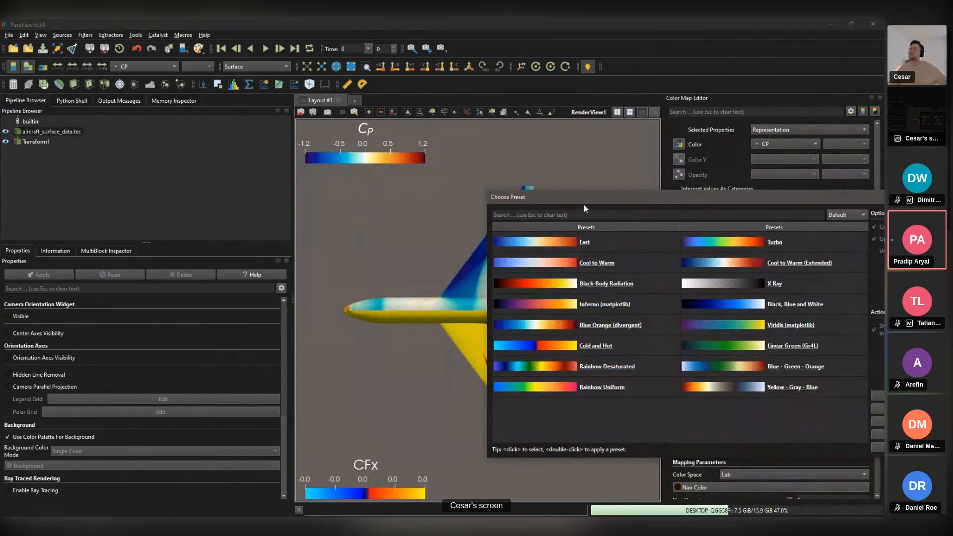
# Step: Close the preset chooser and drop the low-Cp end of the opacity curve to zero with a vertical edge
pyautogui.moveTo(640, 204); pyautogui.dragTo(161, 200)
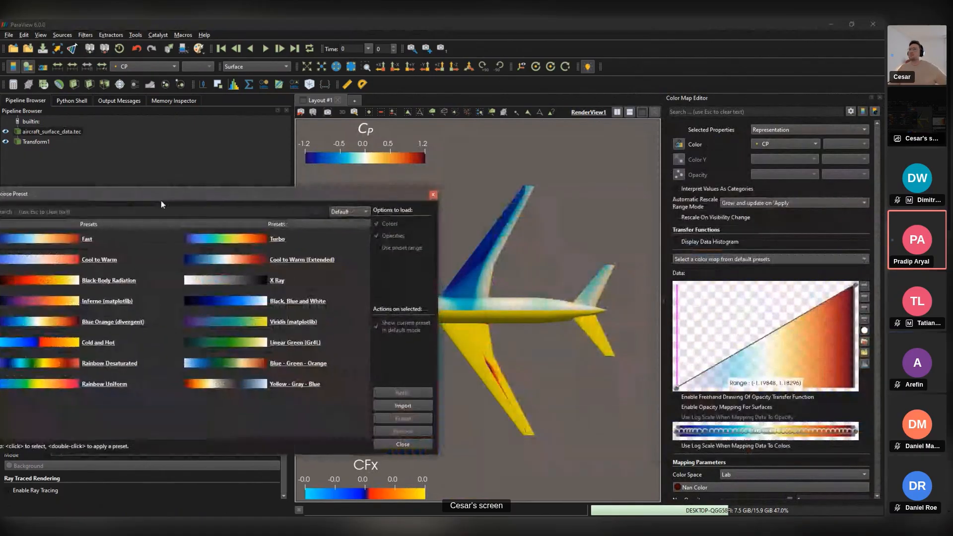
pyautogui.click(436, 196)
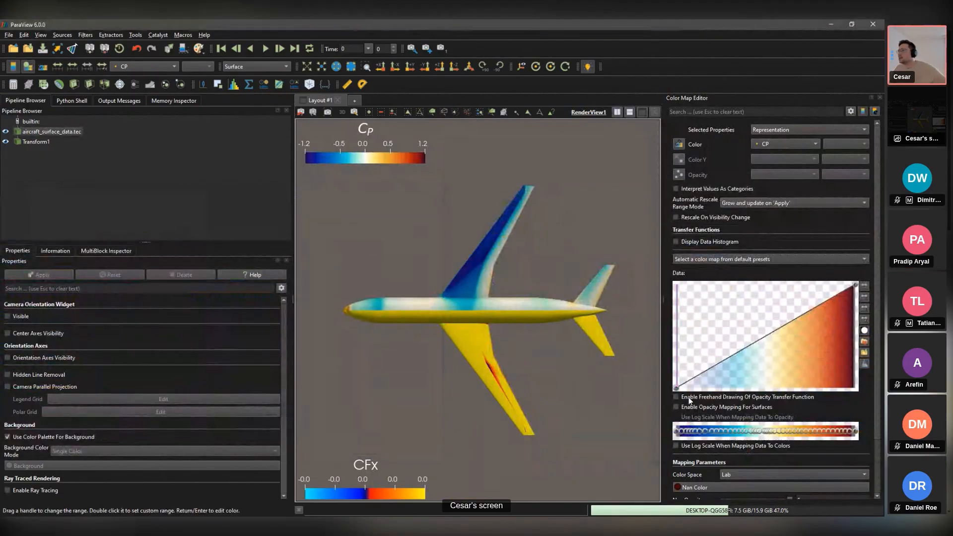
pyautogui.moveTo(676, 388); pyautogui.dragTo(666, 270)
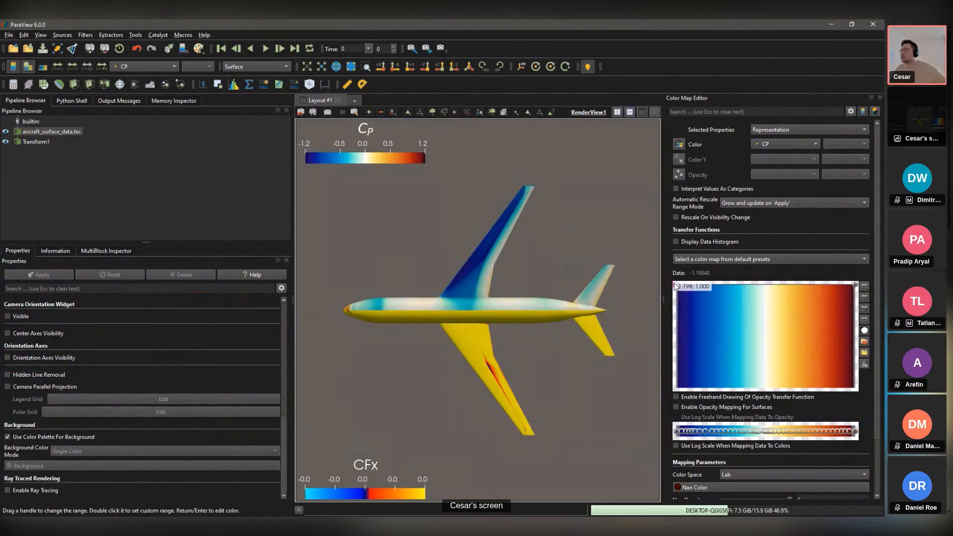
pyautogui.moveTo(676, 285); pyautogui.dragTo(719, 289)
pyautogui.click(844, 286)
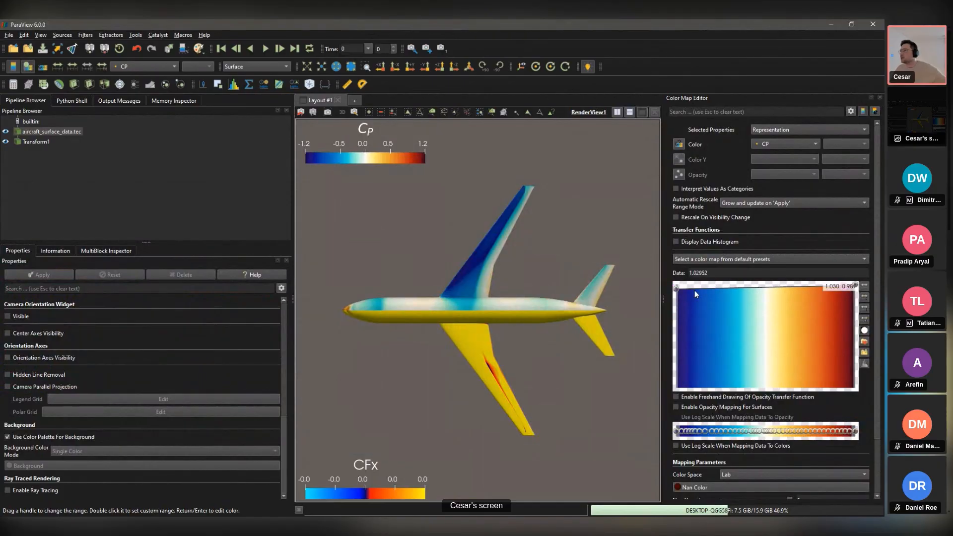
pyautogui.click(684, 288)
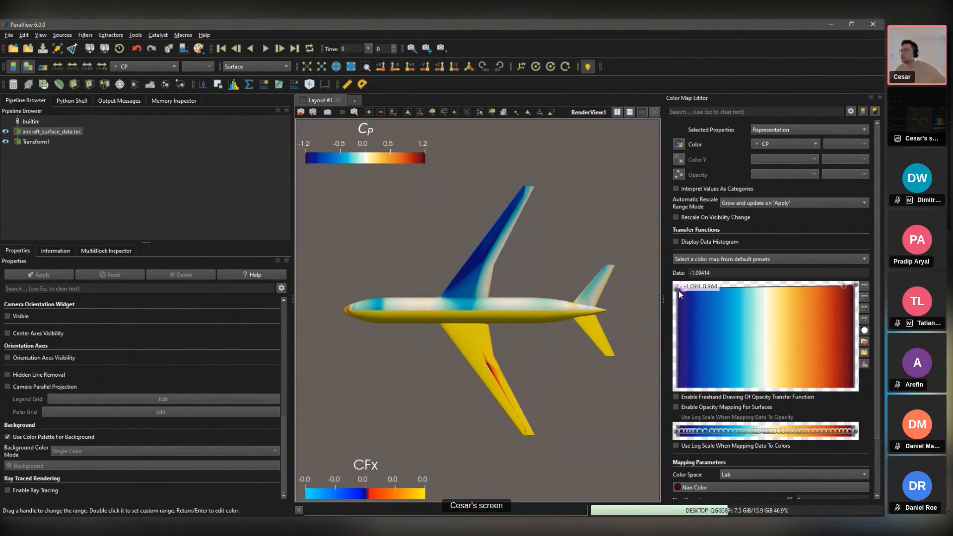
pyautogui.moveTo(677, 288); pyautogui.dragTo(705, 405)
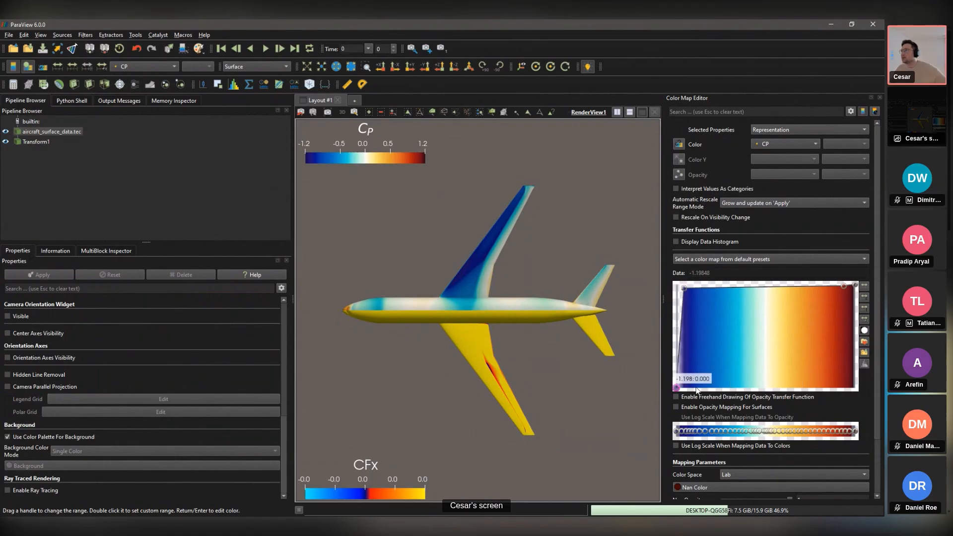
pyautogui.click(699, 288)
pyautogui.moveTo(684, 288); pyautogui.dragTo(695, 401)
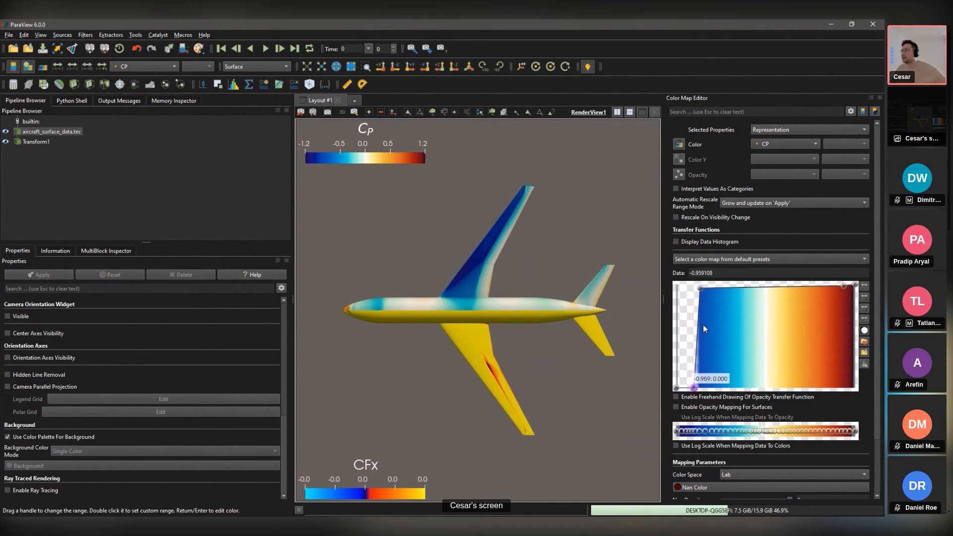
pyautogui.moveTo(701, 289); pyautogui.dragTo(693, 286)
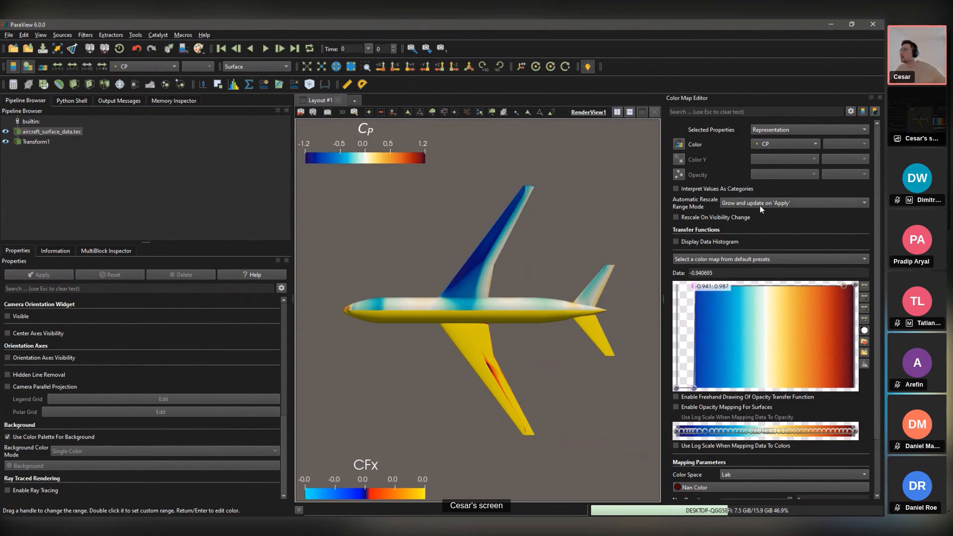
# Step: Add opacity points at the high-Cp end and set the highest-Cp opacity to zero
pyautogui.scroll(-1, 716, 421)
pyautogui.scroll(-1, 789, 297)
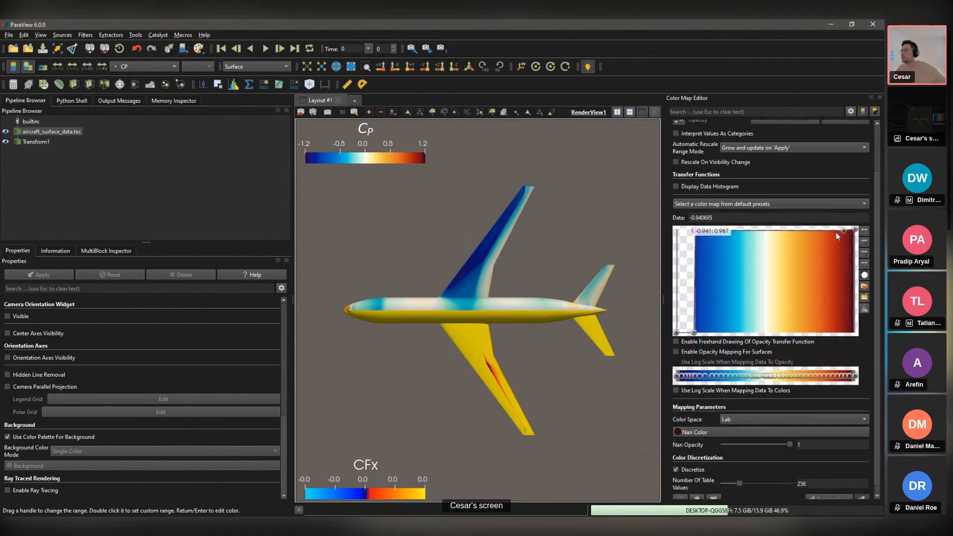
pyautogui.moveTo(845, 231); pyautogui.dragTo(844, 332)
pyautogui.click(844, 232)
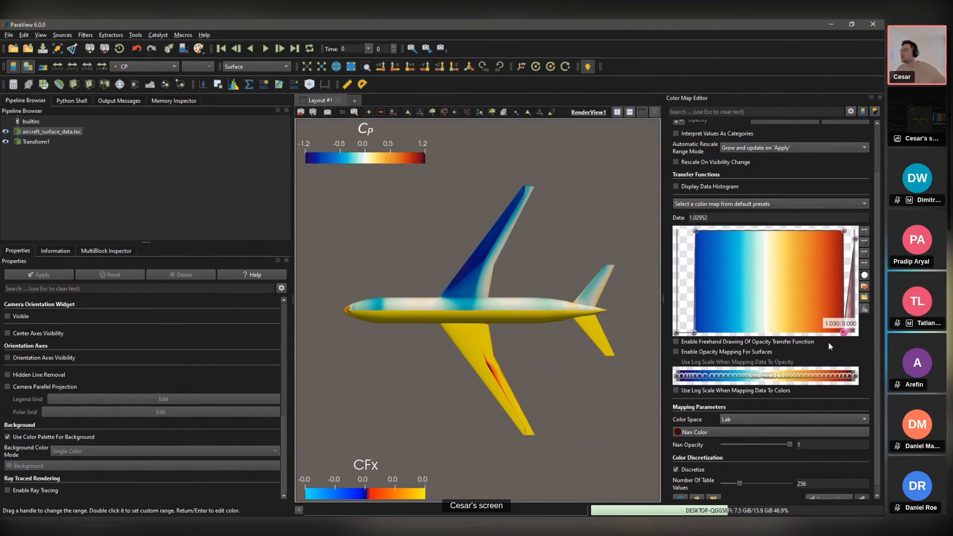
pyautogui.click(839, 231)
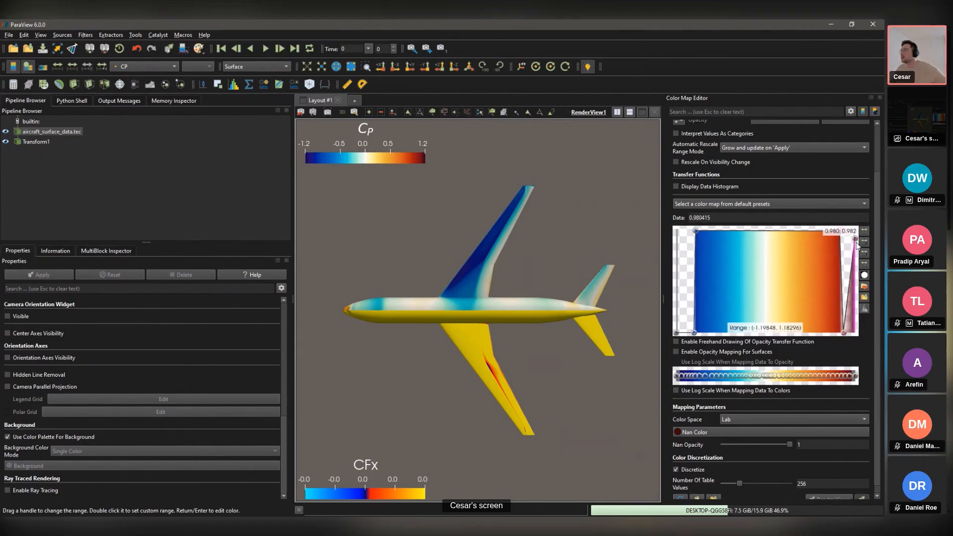
pyautogui.moveTo(856, 242); pyautogui.dragTo(855, 333)
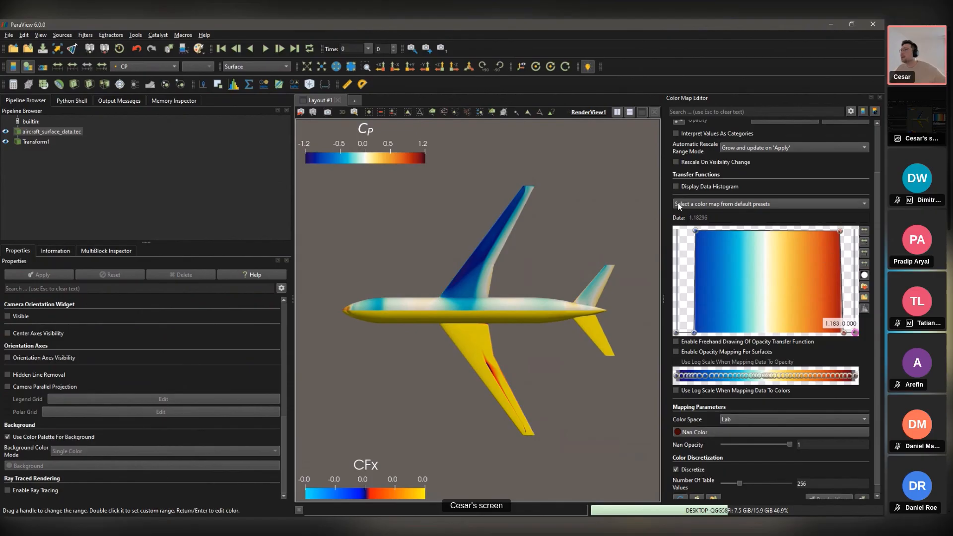
pyautogui.scroll(-1, 699, 394)
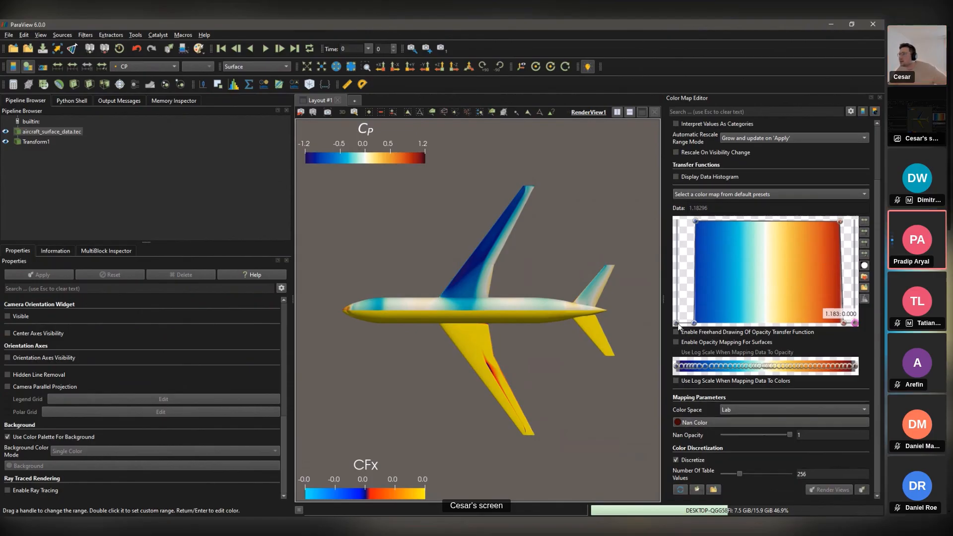
# Step: Enable surface opacity mapping and pin the opacity cut-offs at Cp -1.094 and 0.931
pyautogui.click(676, 342)
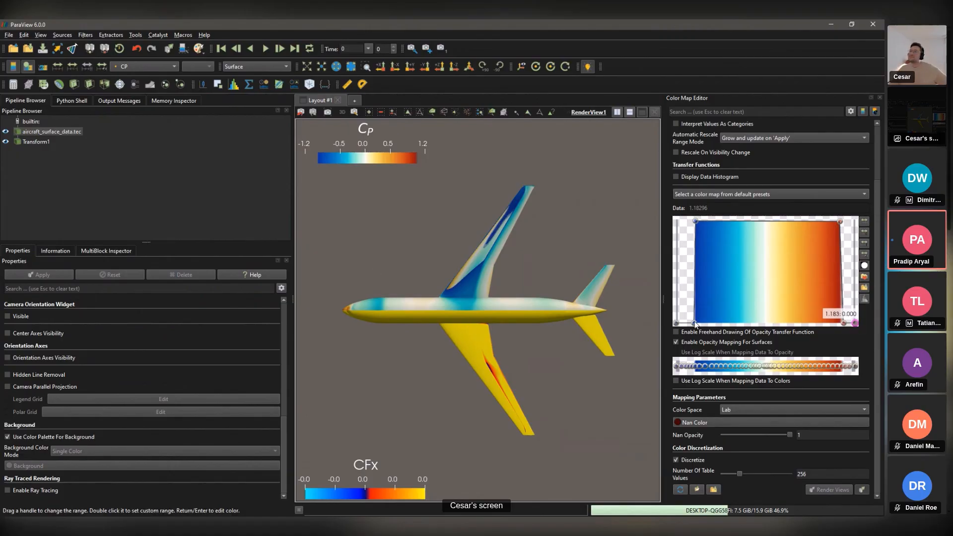
pyautogui.moveTo(695, 321); pyautogui.dragTo(685, 325)
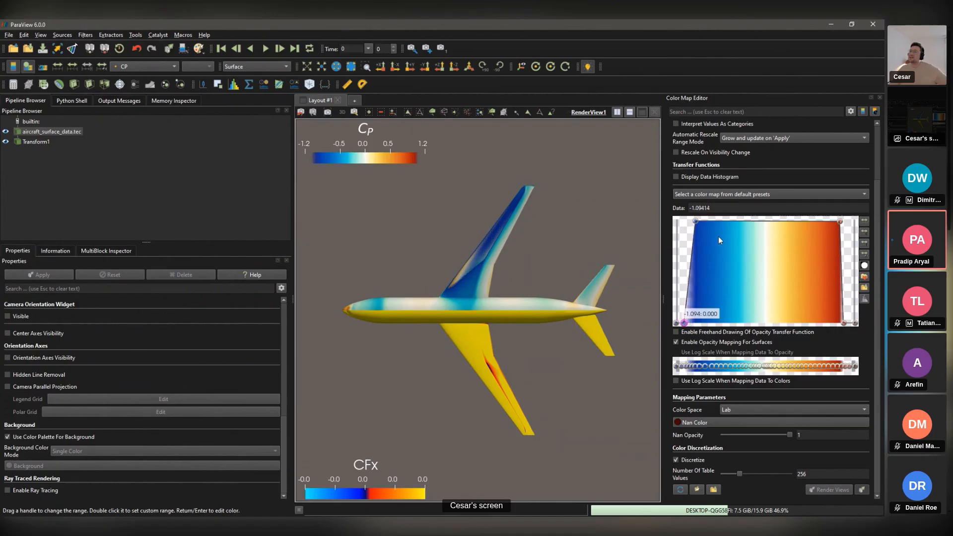
pyautogui.moveTo(695, 222); pyautogui.dragTo(683, 223)
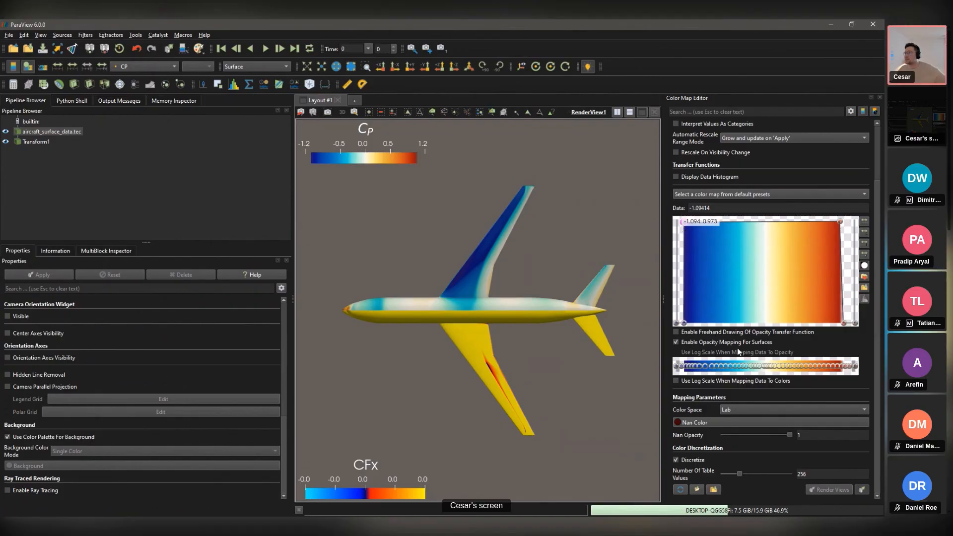
pyautogui.click(839, 225)
pyautogui.moveTo(844, 325); pyautogui.dragTo(837, 323)
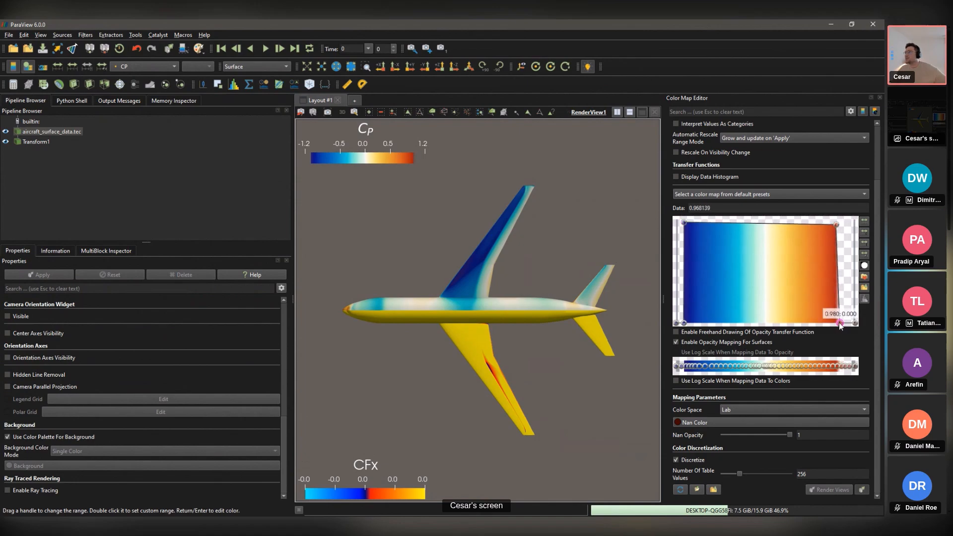
# Step: Rescale the Cp colours to -0.9 to 0.9 and make the lowest Cp values partly opaque again
pyautogui.click(58, 67)
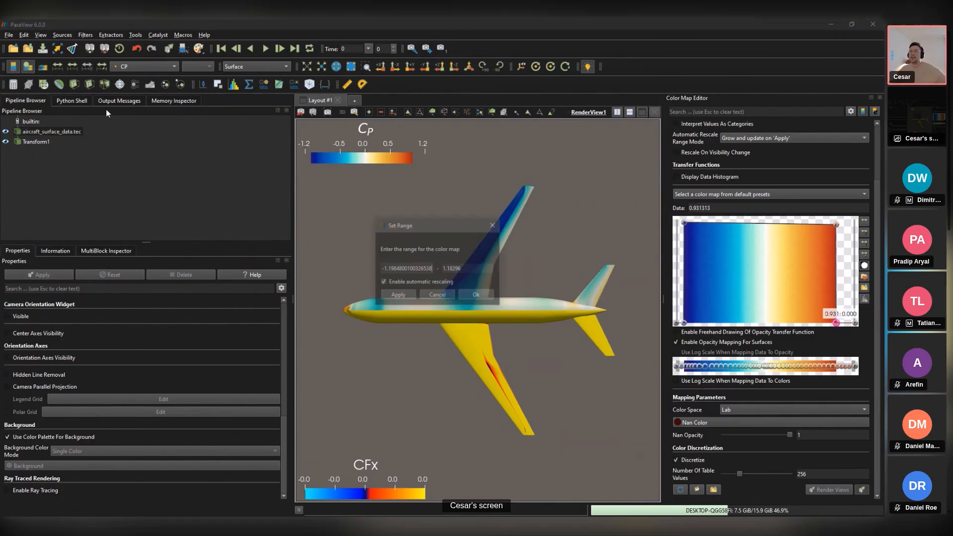
pyautogui.tripleClick(434, 268)
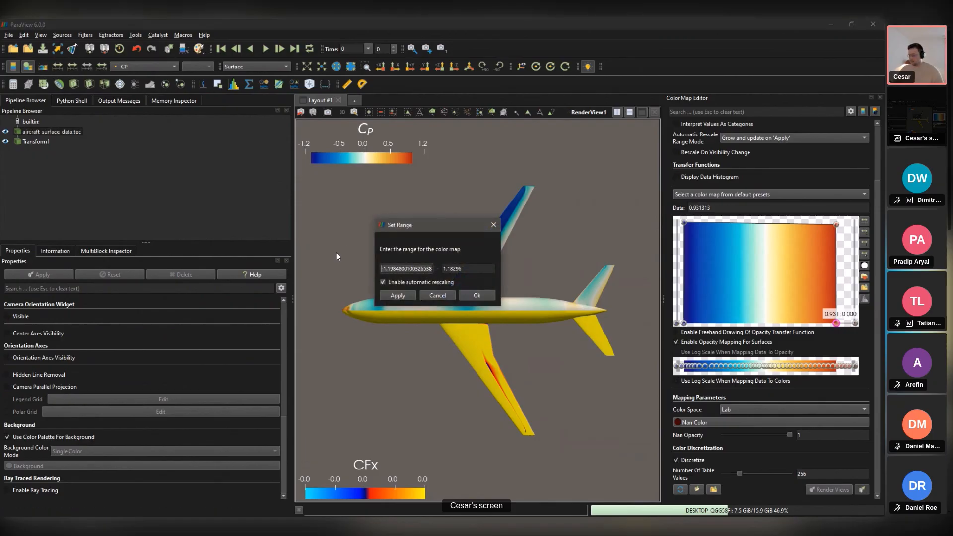
pyautogui.write('-0.9')
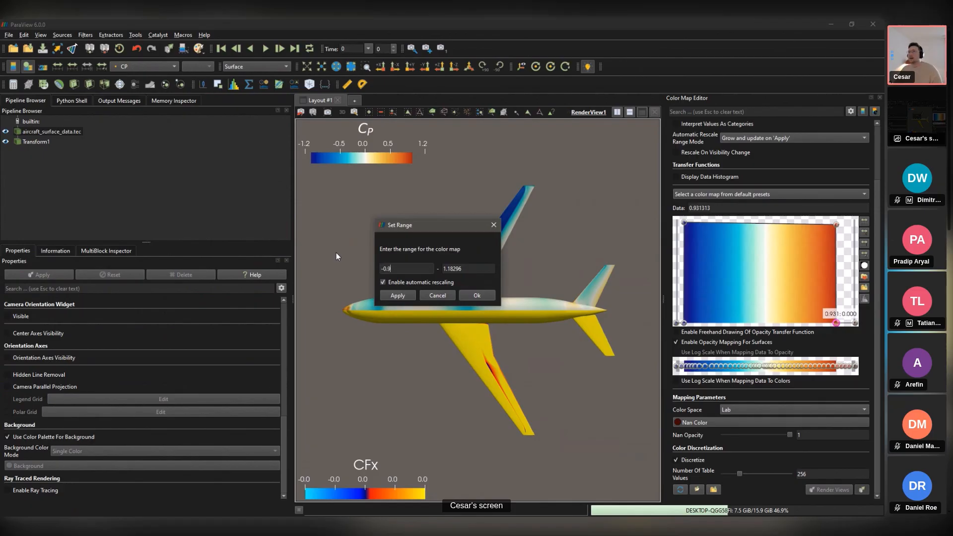
pyautogui.press('Tab')
pyautogui.write('0.9')
pyautogui.press('Return')
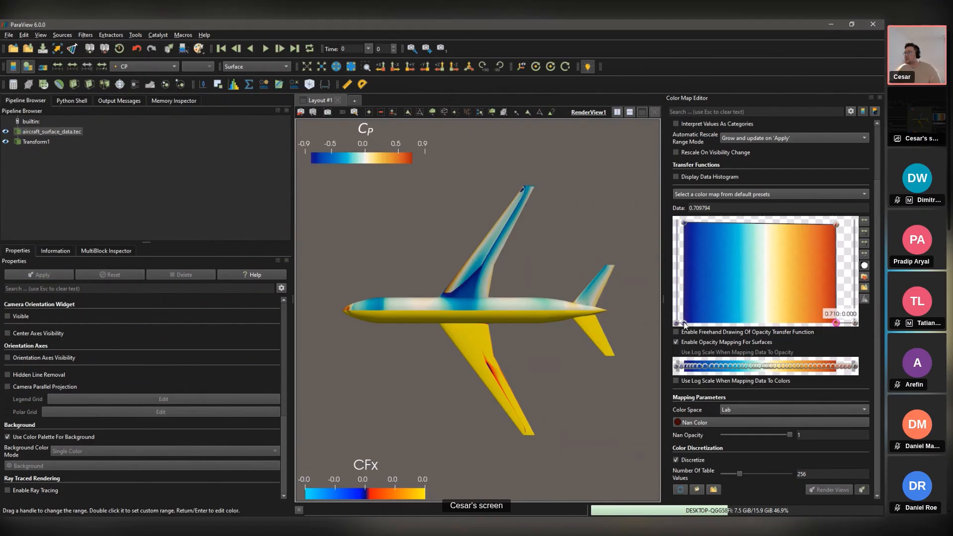
pyautogui.moveTo(685, 325); pyautogui.dragTo(684, 262)
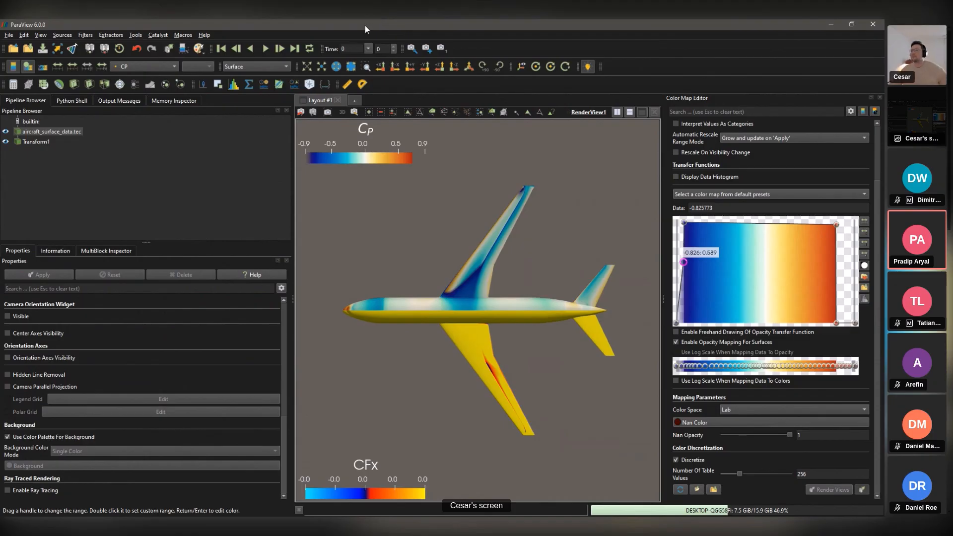
# Step: Move the current ParaView window aside and bring the fresh, empty ParaView window to the front
pyautogui.moveTo(364, 25); pyautogui.dragTo(278, 515)
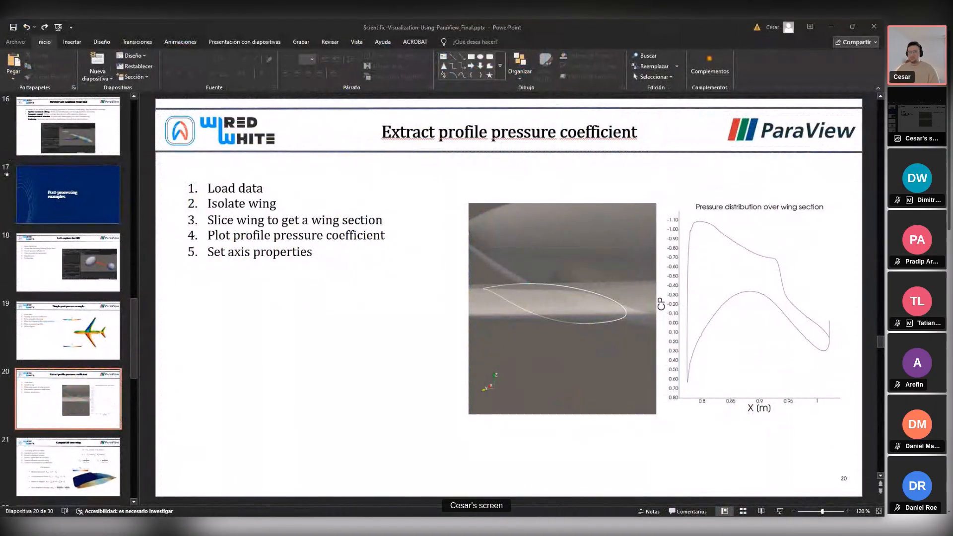
pyautogui.hotkey('alt', 'Tab')
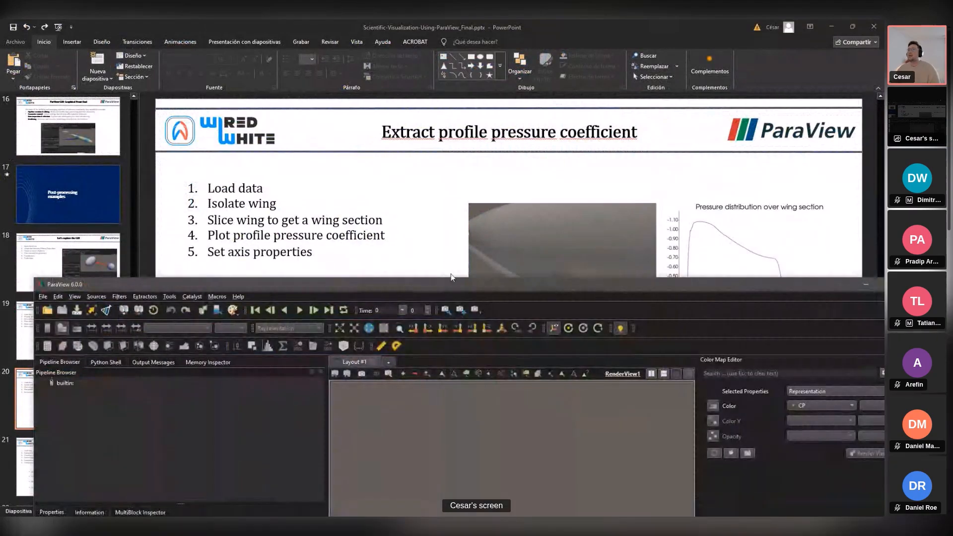
pyautogui.hotkey('alt', 'Tab')
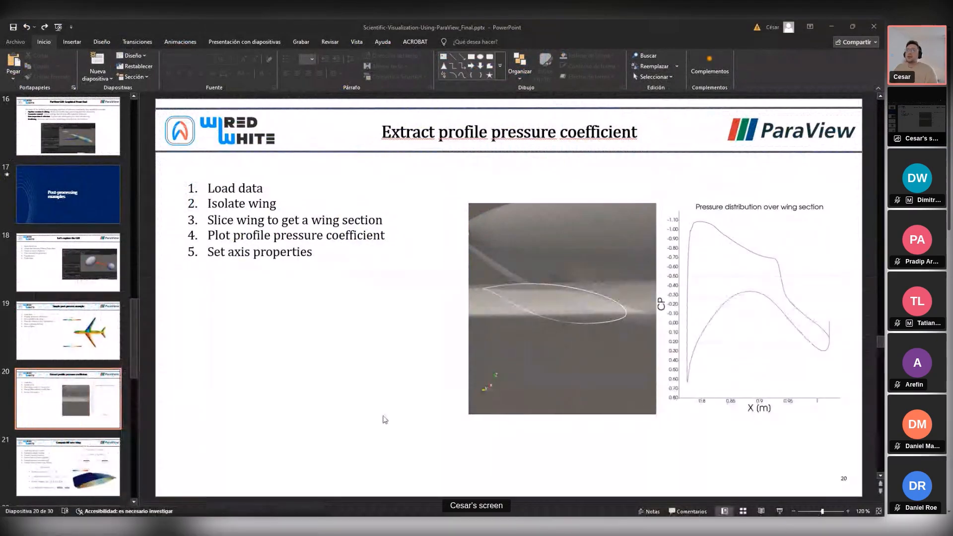
pyautogui.hotkey('alt', 'Tab')
# Step: Maximize ParaView and load aircraft_surface_data.tec with the Tecplot Reader, keeping only the CP array
pyautogui.doubleClick(455, 198)
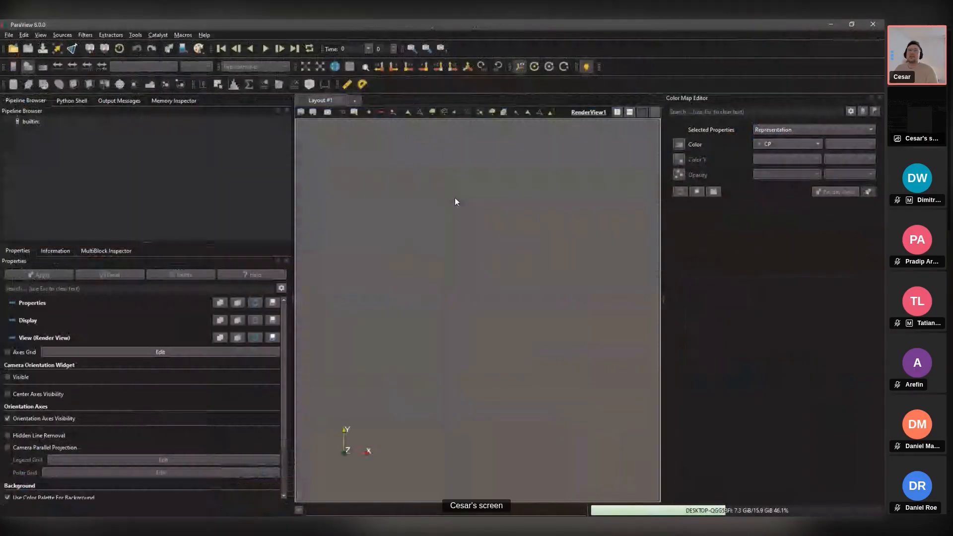
pyautogui.click(9, 35)
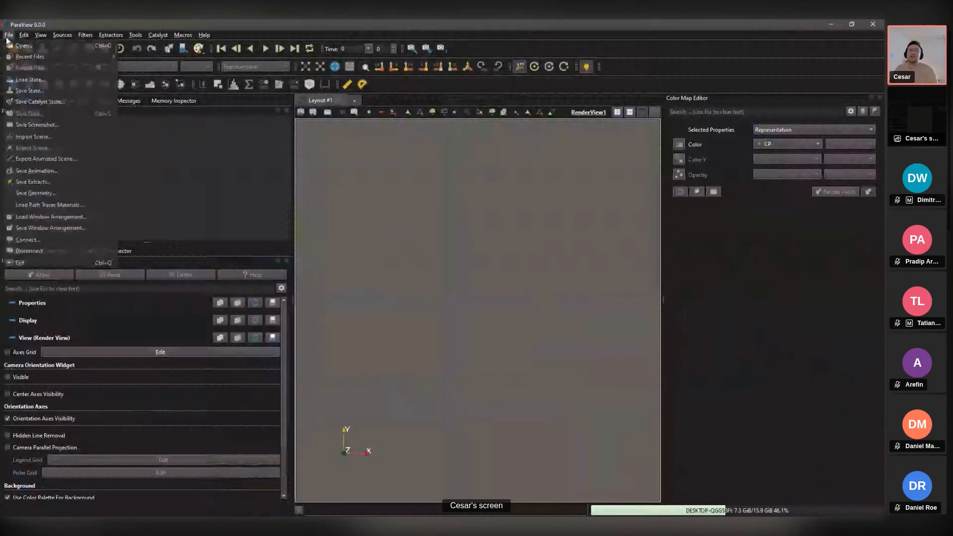
pyautogui.click(20, 43)
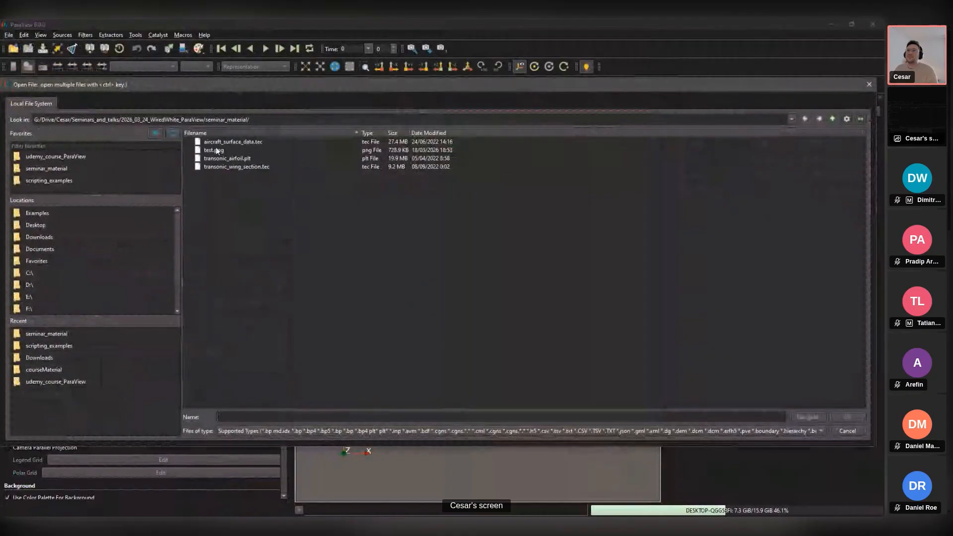
pyautogui.click(235, 142)
pyautogui.click(845, 414)
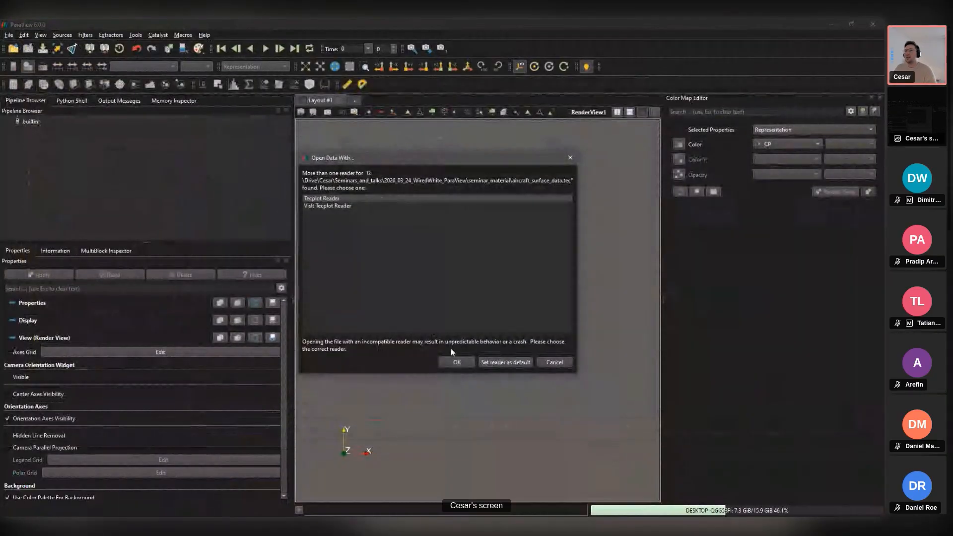
pyautogui.click(456, 361)
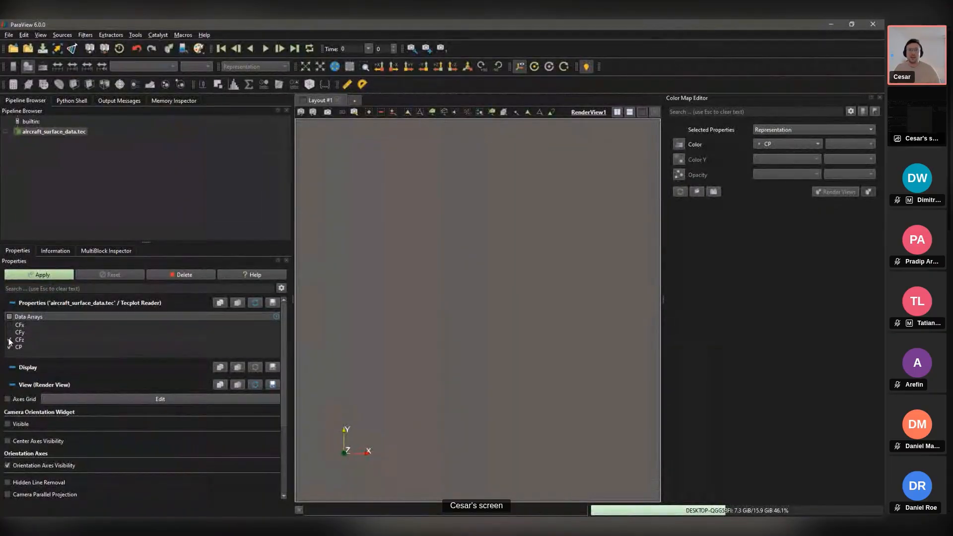
pyautogui.click(40, 275)
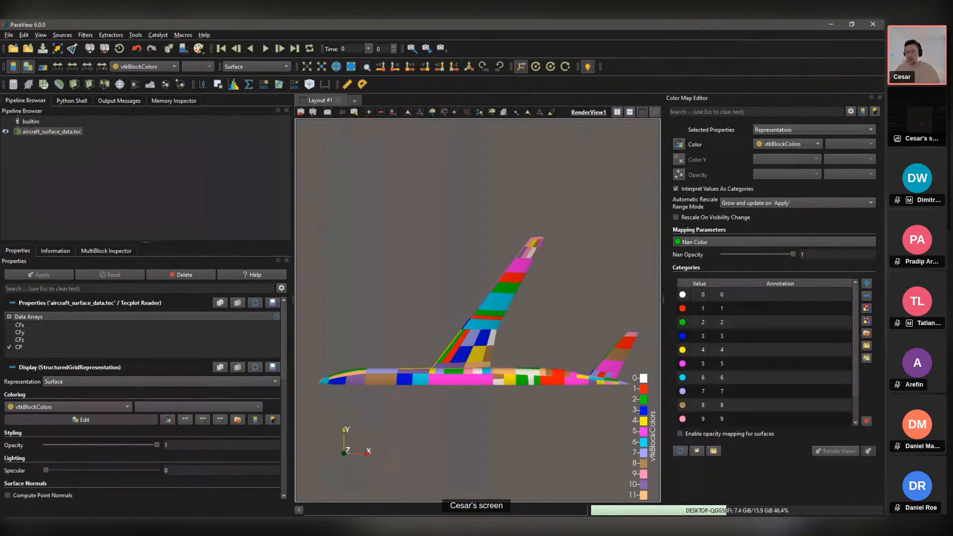
# Step: Return to ParaView, rotate the aircraft to look along its length, and close the Color Map Editor
pyautogui.hotkey('alt', 'Tab')
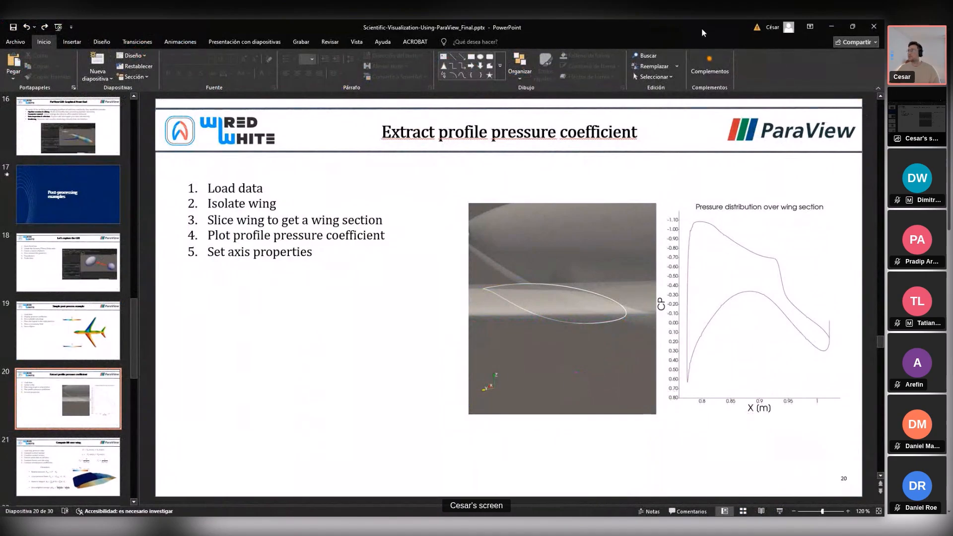
pyautogui.moveTo(671, 30); pyautogui.dragTo(884, 50)
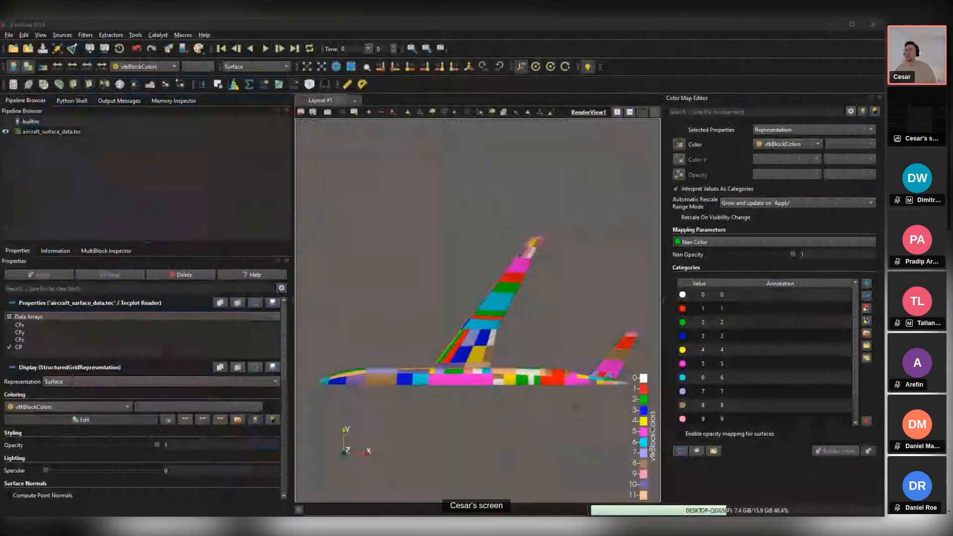
pyautogui.click(413, 294)
pyautogui.moveTo(437, 238); pyautogui.dragTo(536, 381)
pyautogui.moveTo(422, 256); pyautogui.dragTo(474, 390)
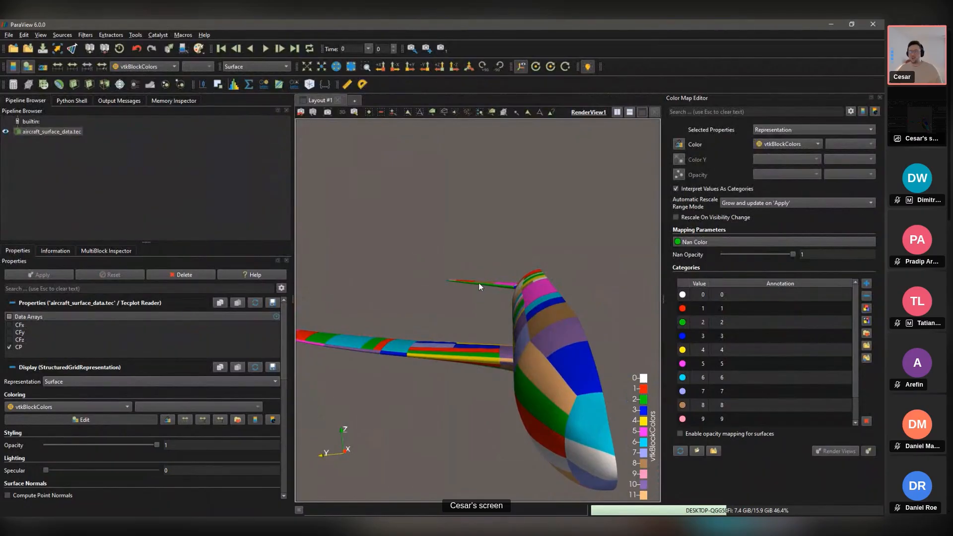
pyautogui.moveTo(479, 282); pyautogui.dragTo(99, 179)
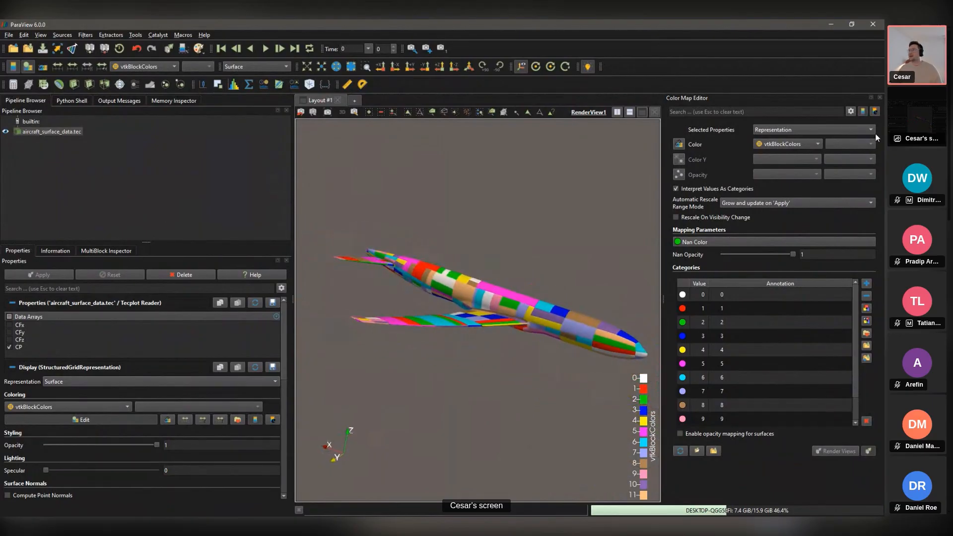
pyautogui.click(880, 98)
# Step: Clip the aircraft with an X-normal plane at origin X 1.42888 and hide the plane widget
pyautogui.click(68, 135)
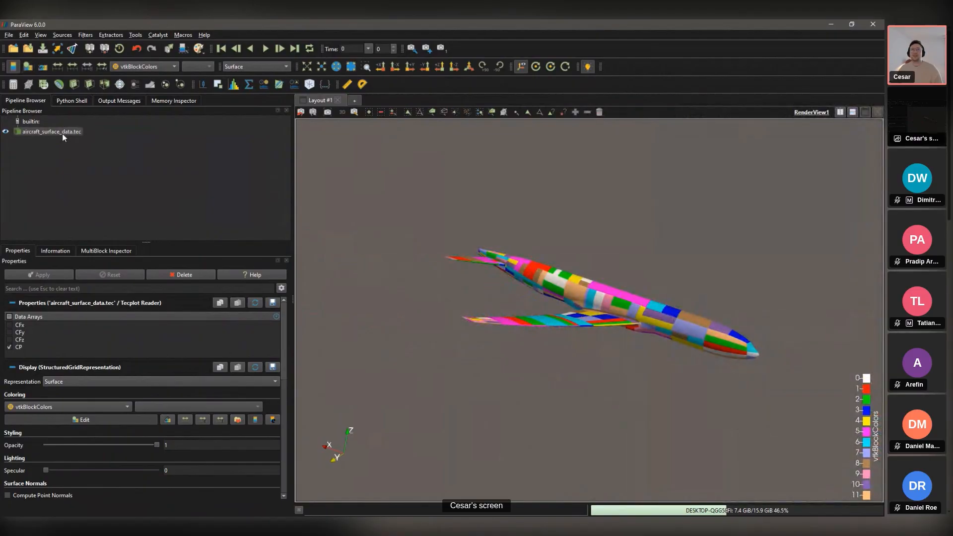
pyautogui.hotkey('ctrl', 'space')
pyautogui.write('clip')
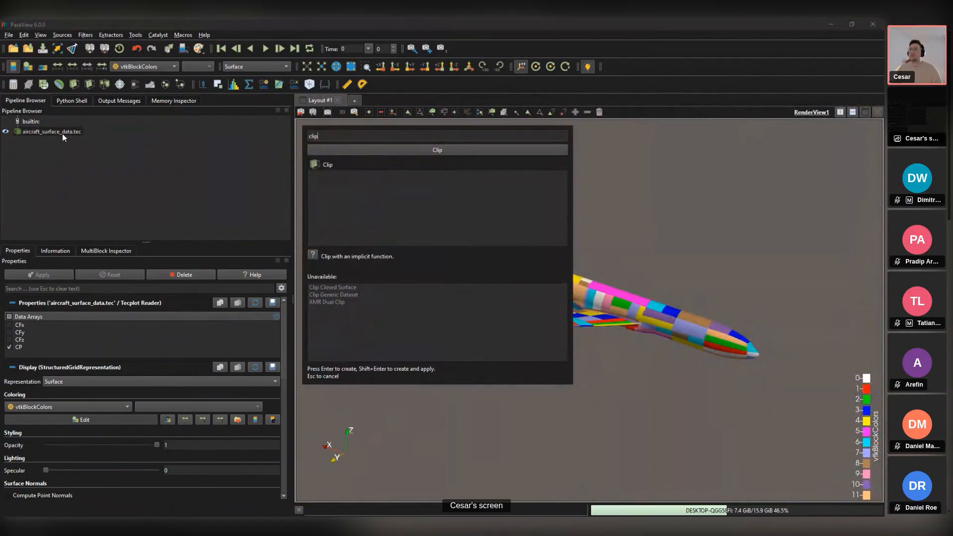
pyautogui.press('Return')
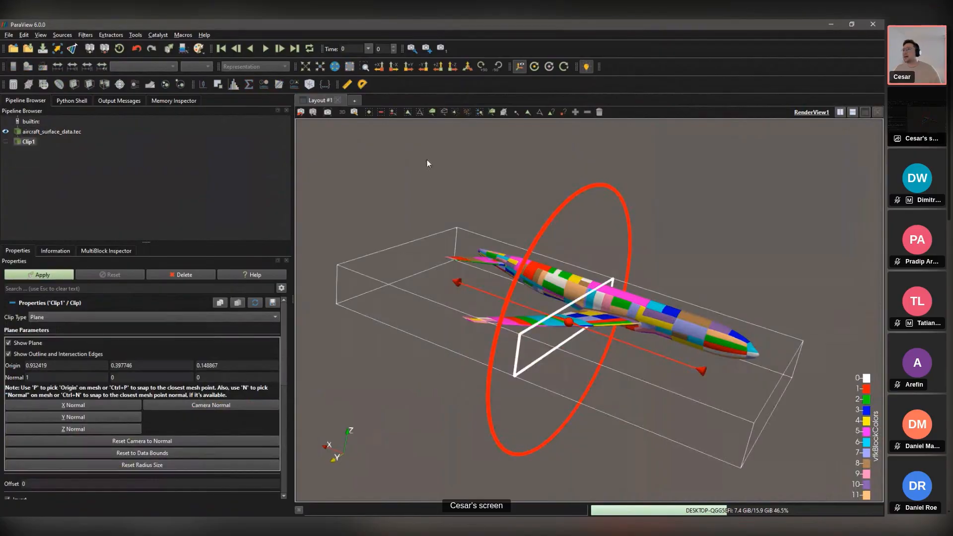
pyautogui.moveTo(576, 258); pyautogui.dragTo(475, 244)
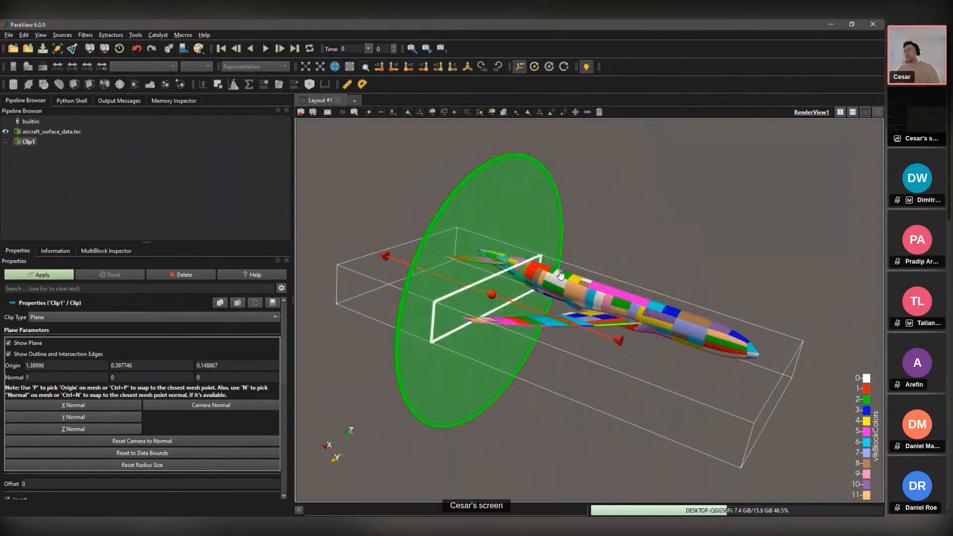
pyautogui.moveTo(517, 256); pyautogui.dragTo(509, 258)
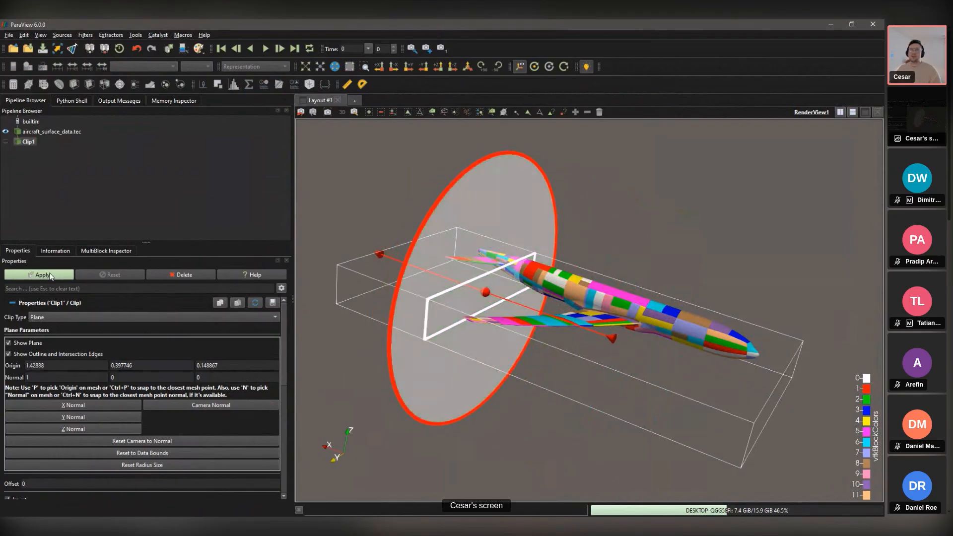
pyautogui.click(46, 273)
pyautogui.moveTo(496, 278); pyautogui.dragTo(582, 279)
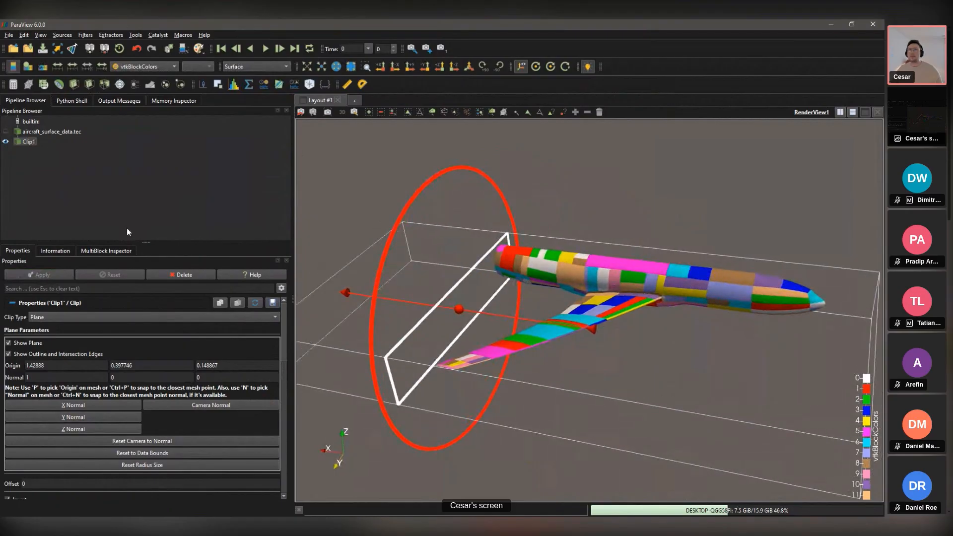
pyautogui.click(8, 343)
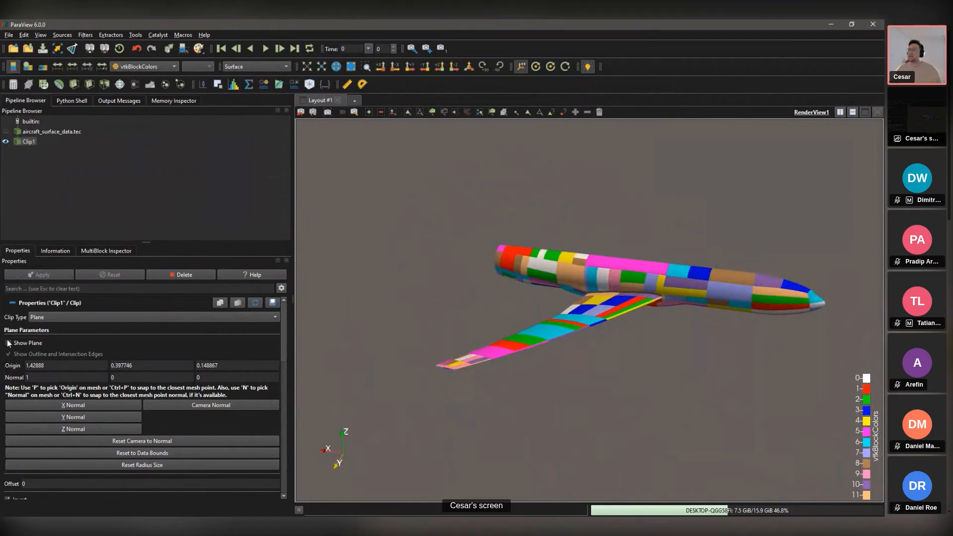
pyautogui.moveTo(571, 325); pyautogui.dragTo(595, 332)
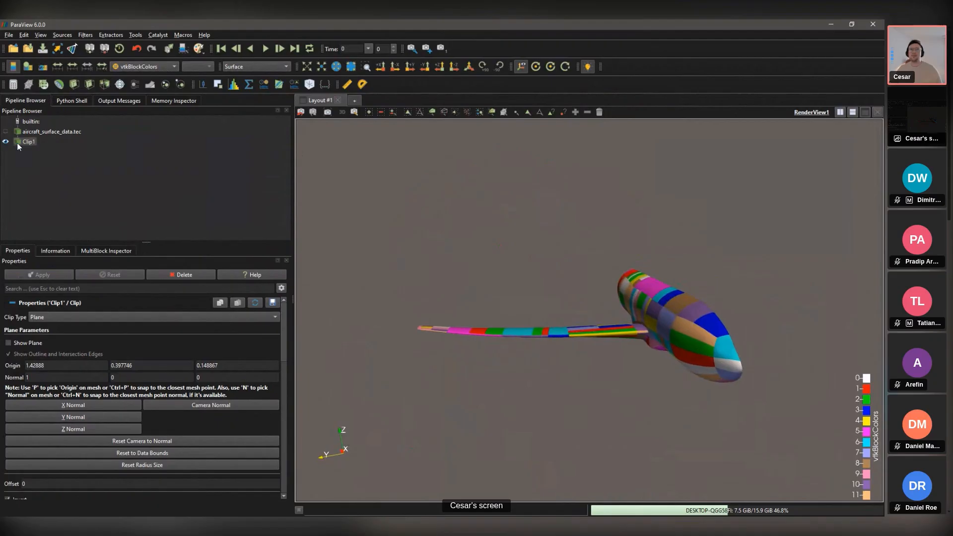
# Step: Add a Y-normal Slice filter to Clip1 and apply it
pyautogui.hotkey('ctrl', 'space')
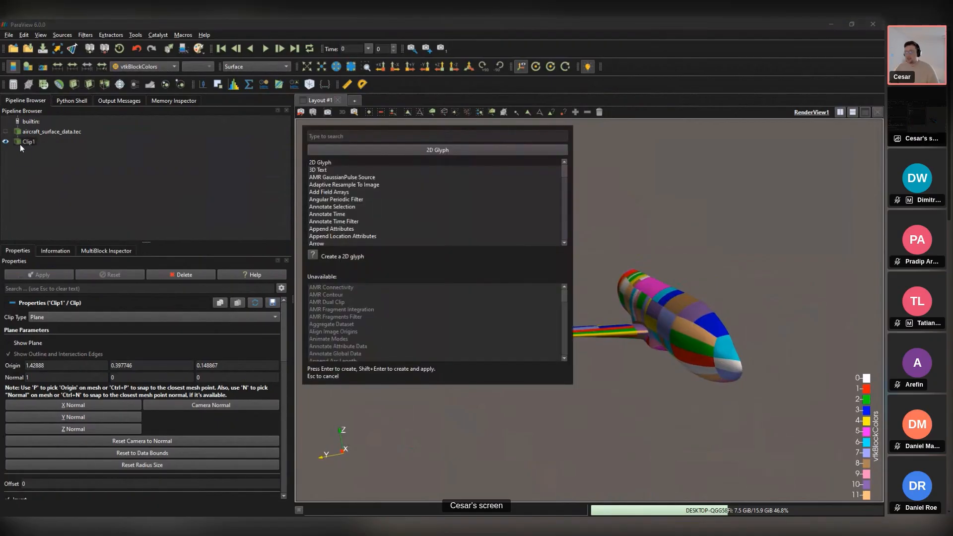
pyautogui.write('sl')
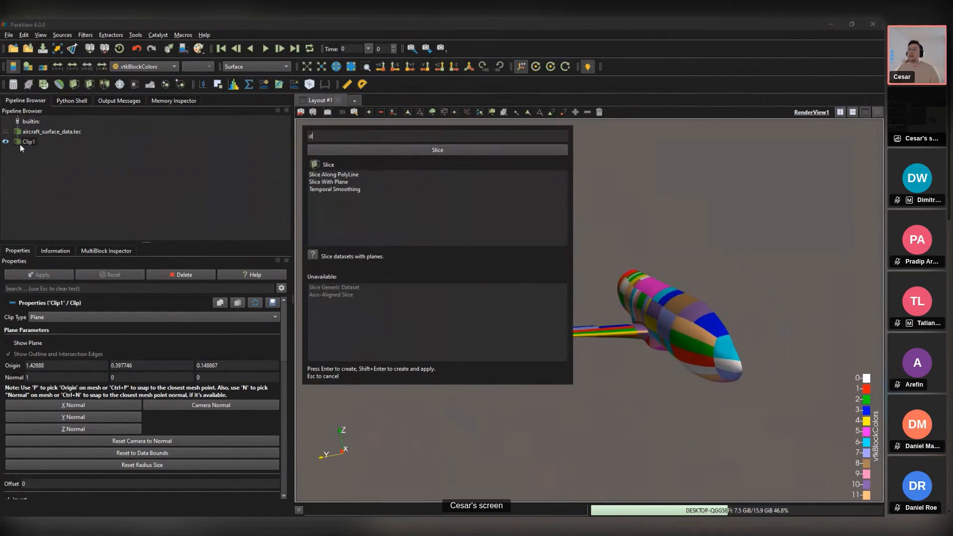
pyautogui.press('Return')
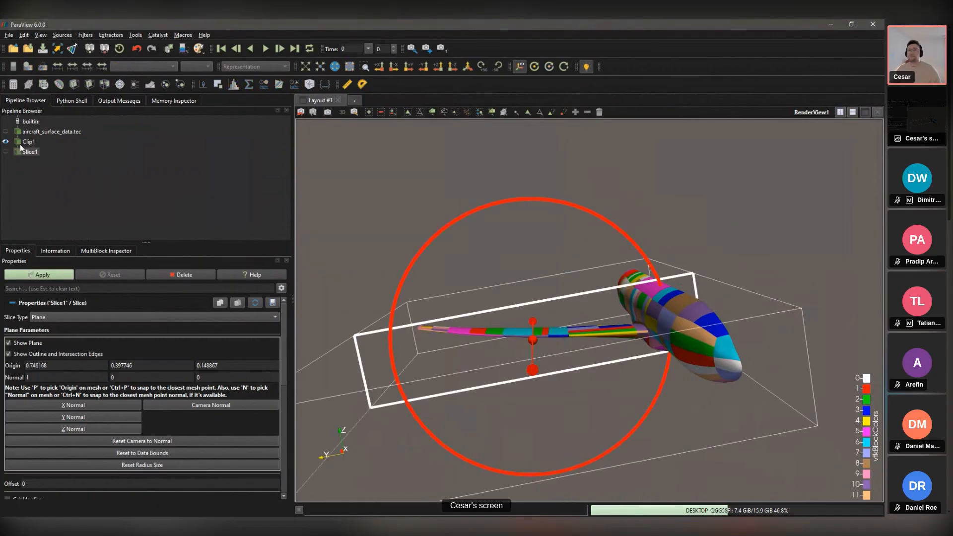
pyautogui.moveTo(546, 298); pyautogui.dragTo(308, 377)
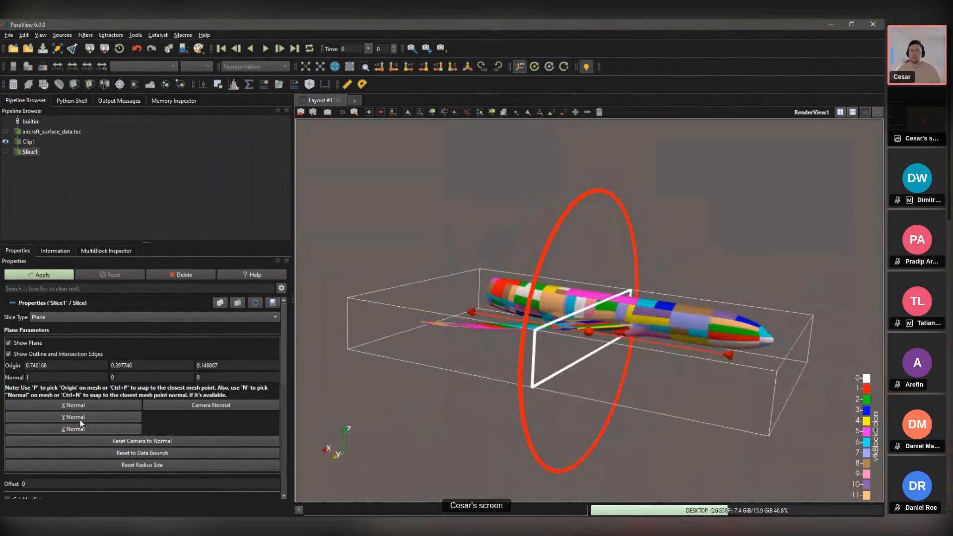
pyautogui.click(73, 417)
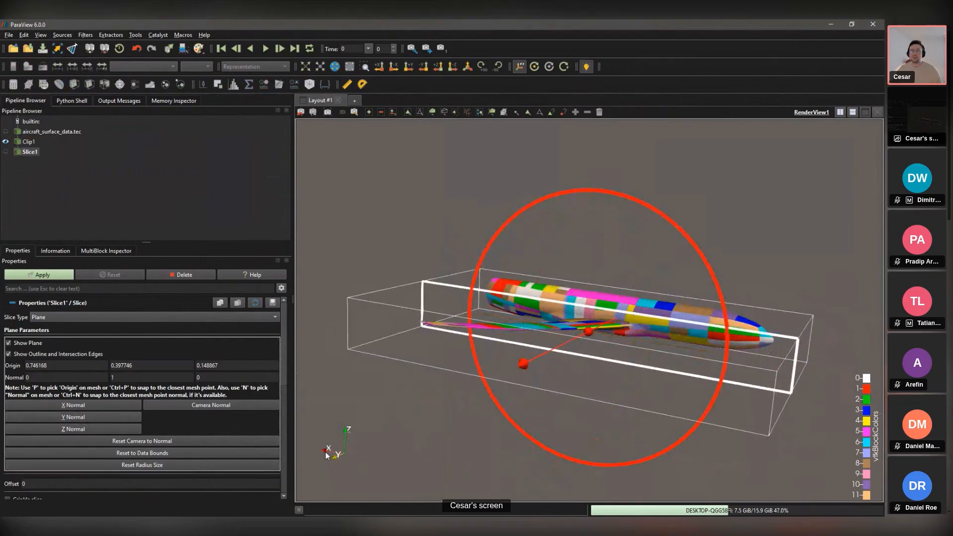
pyautogui.moveTo(326, 455); pyautogui.dragTo(315, 421)
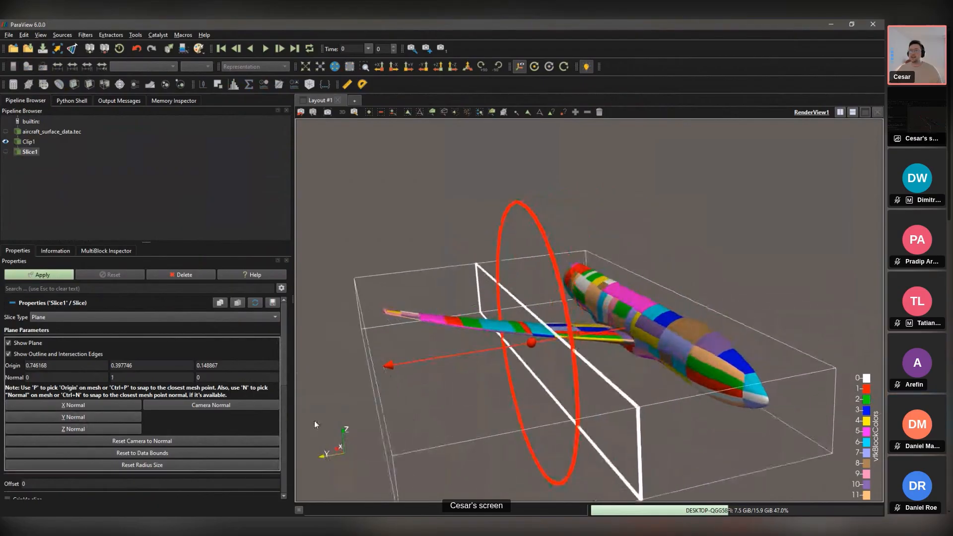
pyautogui.click(24, 274)
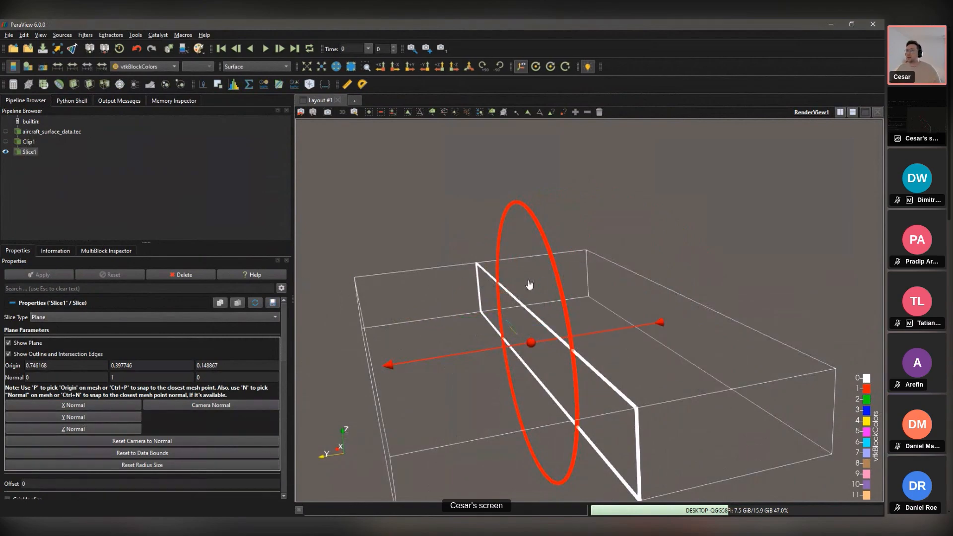
# Step: Move the slice plane out along the wing to Y 0.156424, then hide Clip1 and the plane widget
pyautogui.click(6, 142)
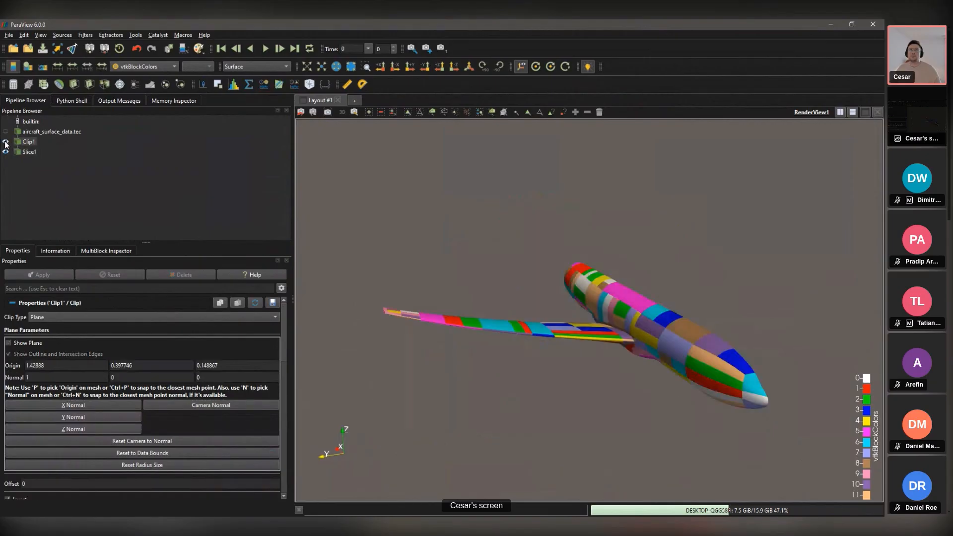
pyautogui.click(33, 152)
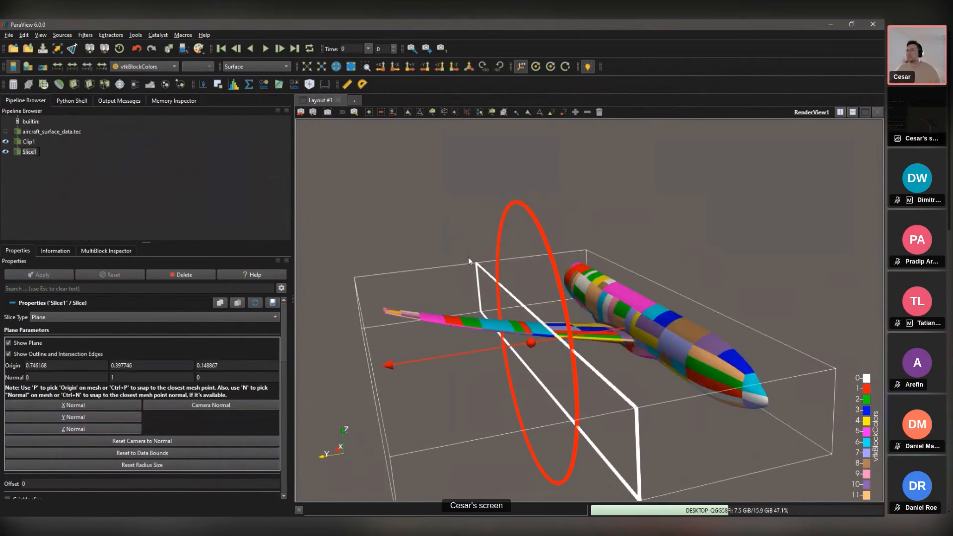
pyautogui.click(553, 306)
pyautogui.moveTo(553, 307); pyautogui.dragTo(637, 293)
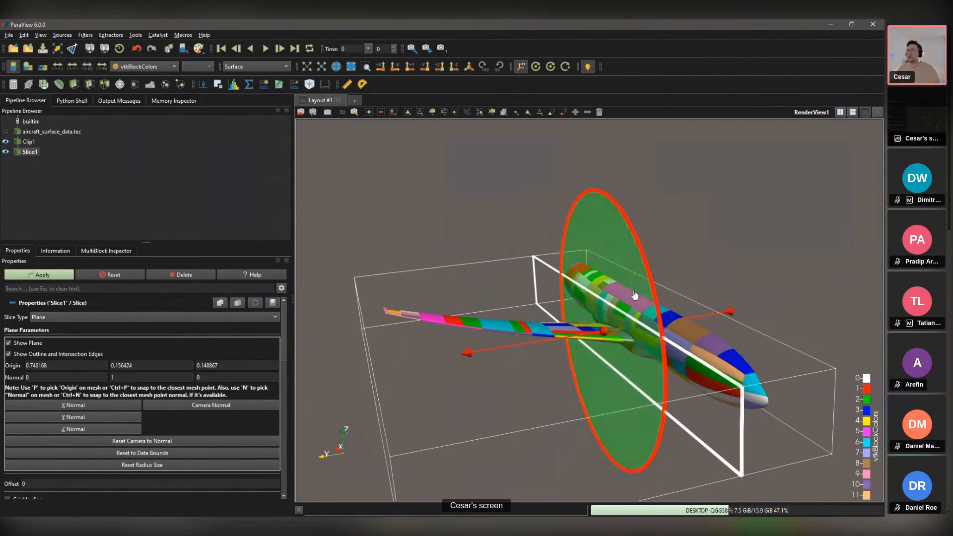
pyautogui.click(37, 275)
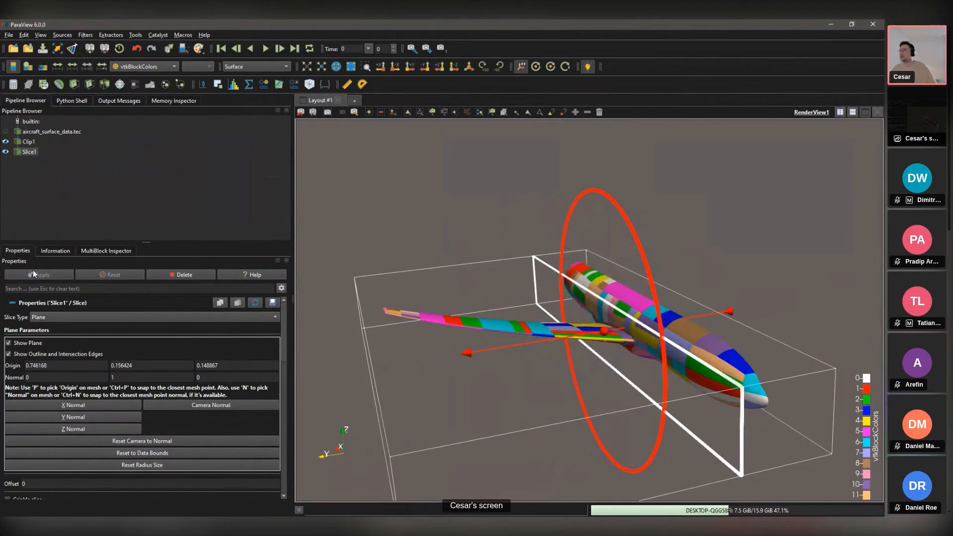
pyautogui.click(5, 141)
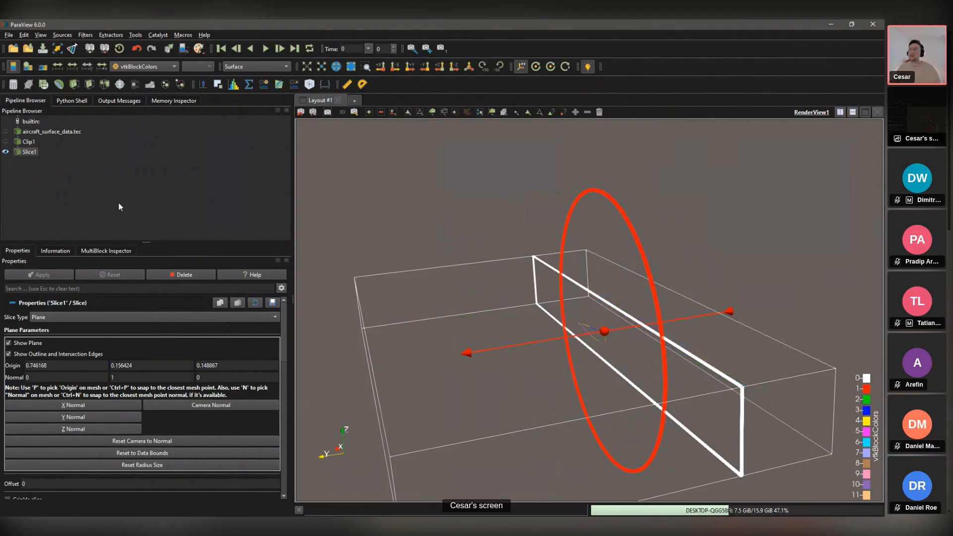
pyautogui.scroll(6, 377, 279)
pyautogui.moveTo(383, 283); pyautogui.dragTo(354, 298)
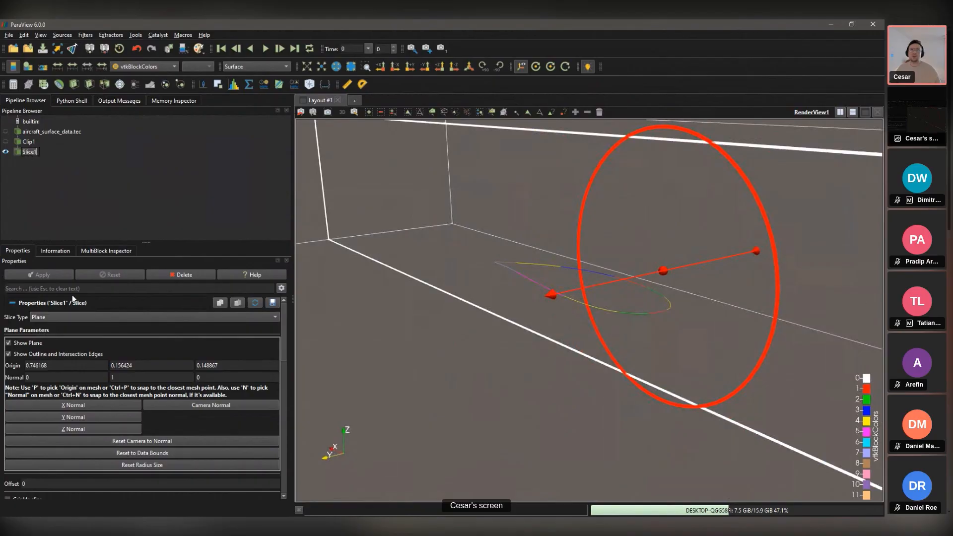
pyautogui.click(8, 343)
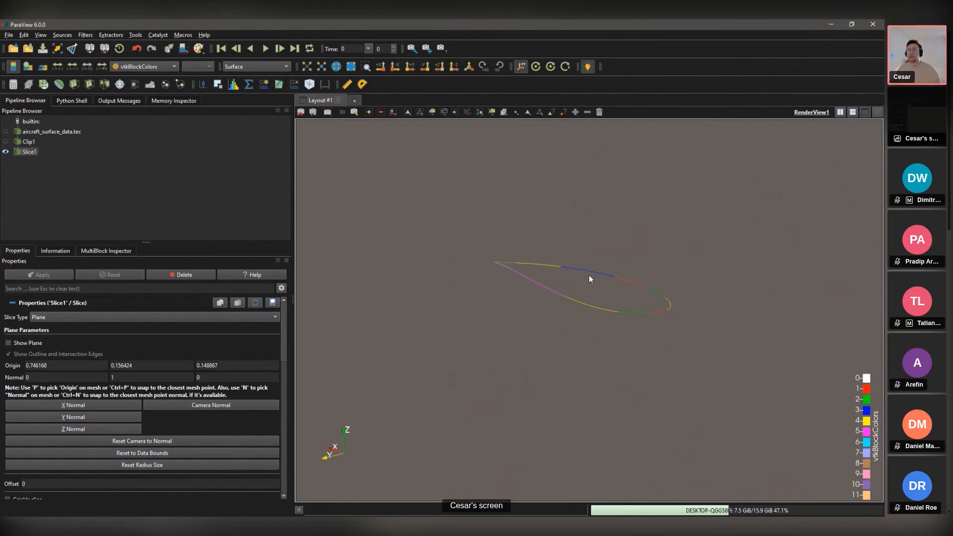
# Step: Add a Plot Data filter to Slice1 and apply it, charting CP against point index
pyautogui.hotkey('ctrl', 'space')
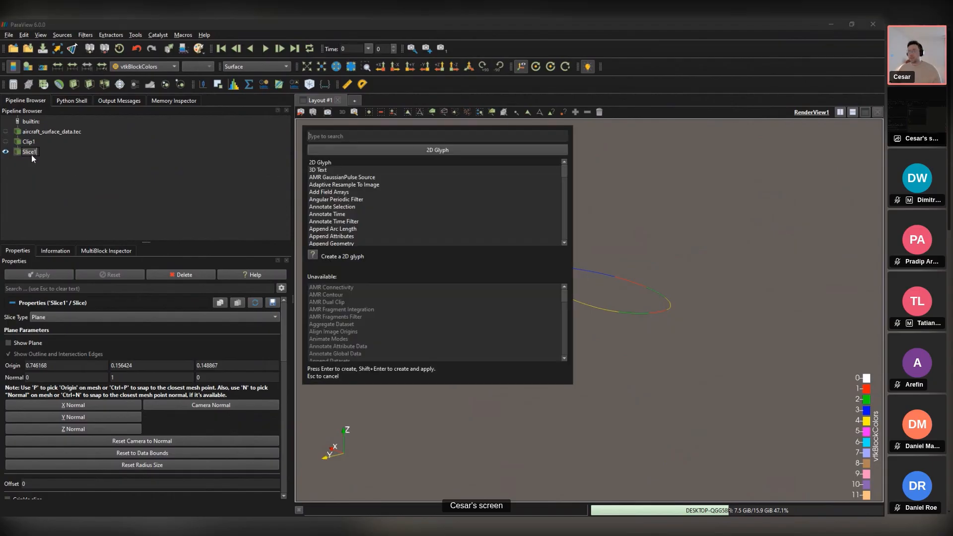
pyautogui.write('plo')
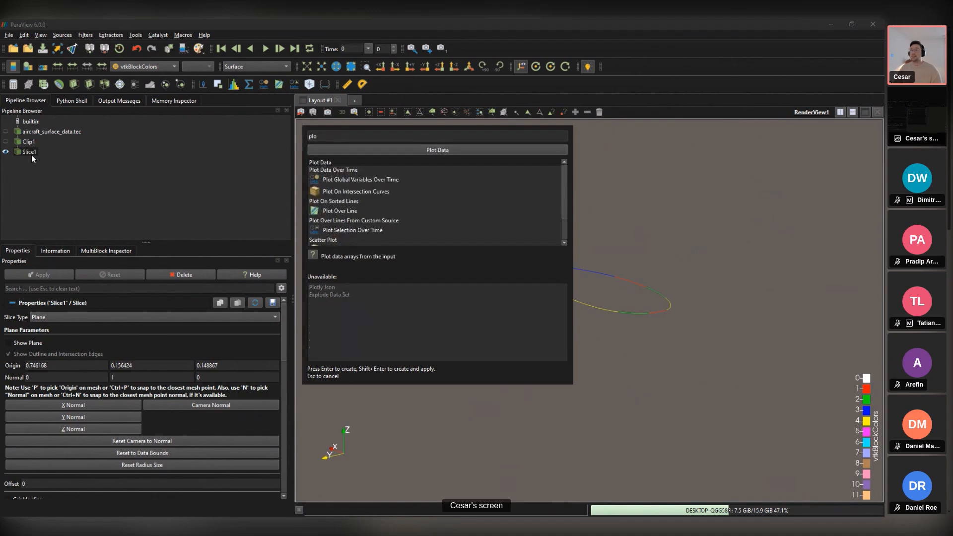
pyautogui.press('Return')
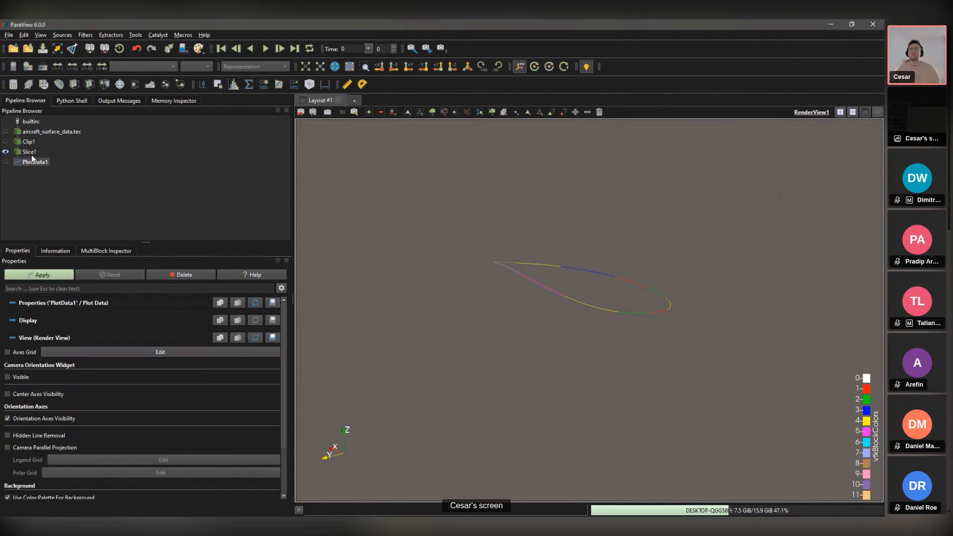
pyautogui.click(25, 271)
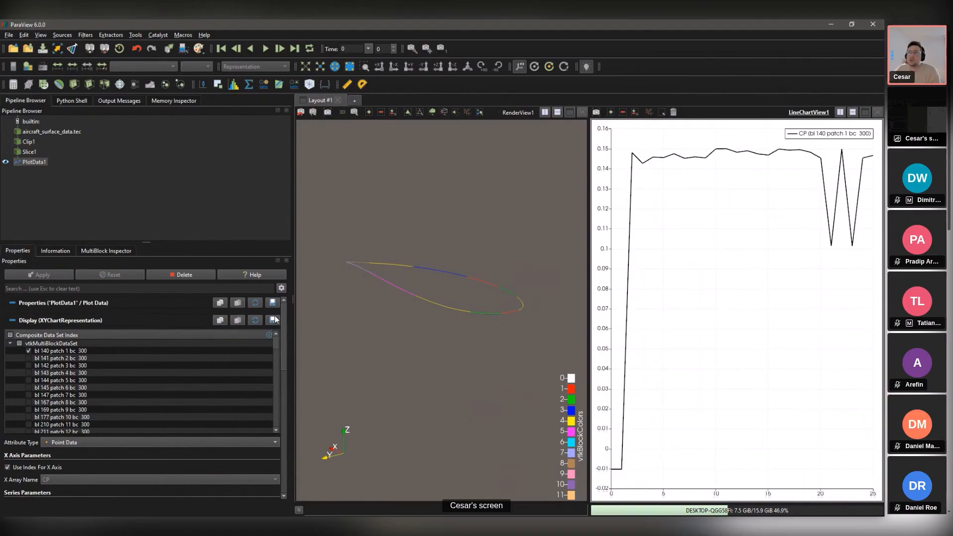
pyautogui.moveTo(281, 318); pyautogui.dragTo(284, 362)
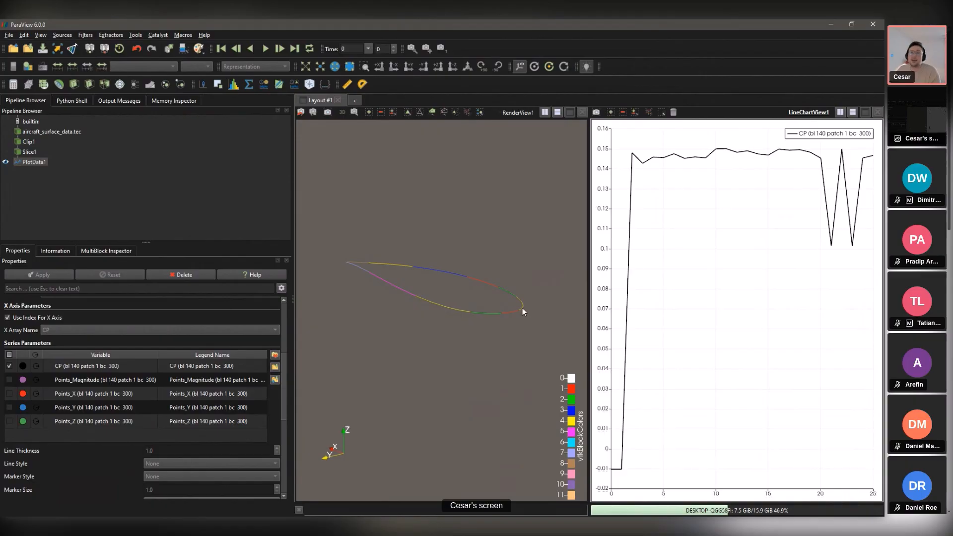
# Step: Turn off Use Index For X Axis and choose Points_X as the X array
pyautogui.click(7, 317)
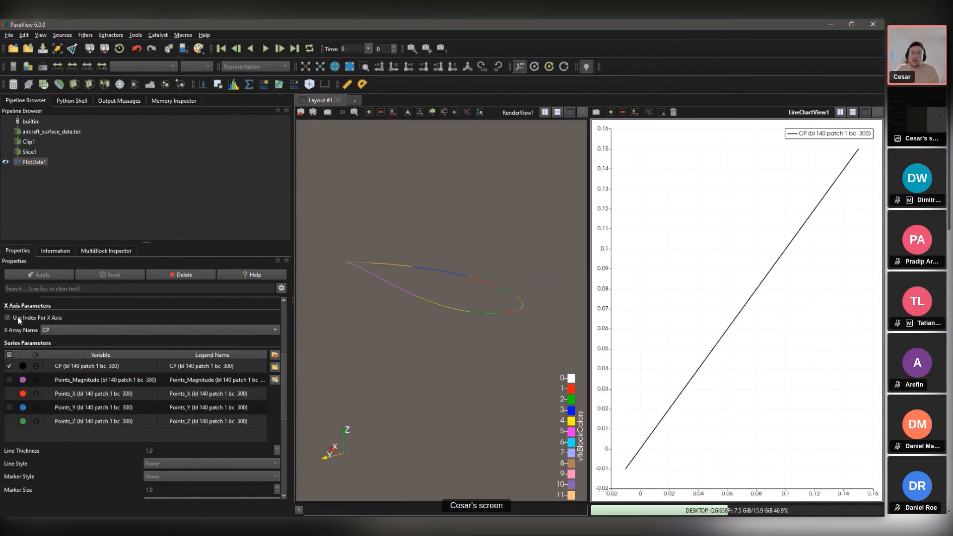
pyautogui.click(64, 329)
pyautogui.click(69, 346)
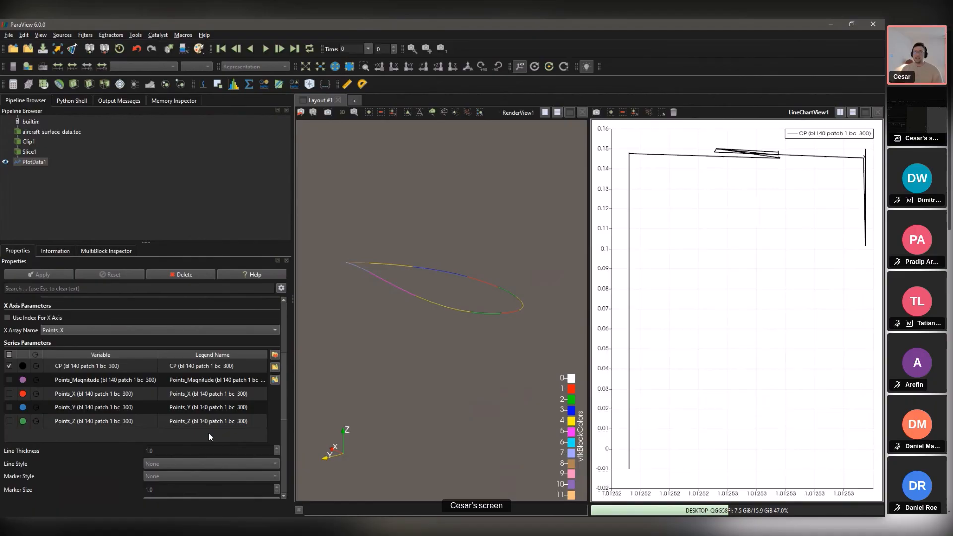
# Step: Delete PlotData1, Slice1 and Clip1, then apply a Merge Blocks filter to the aircraft data
pyautogui.click(173, 276)
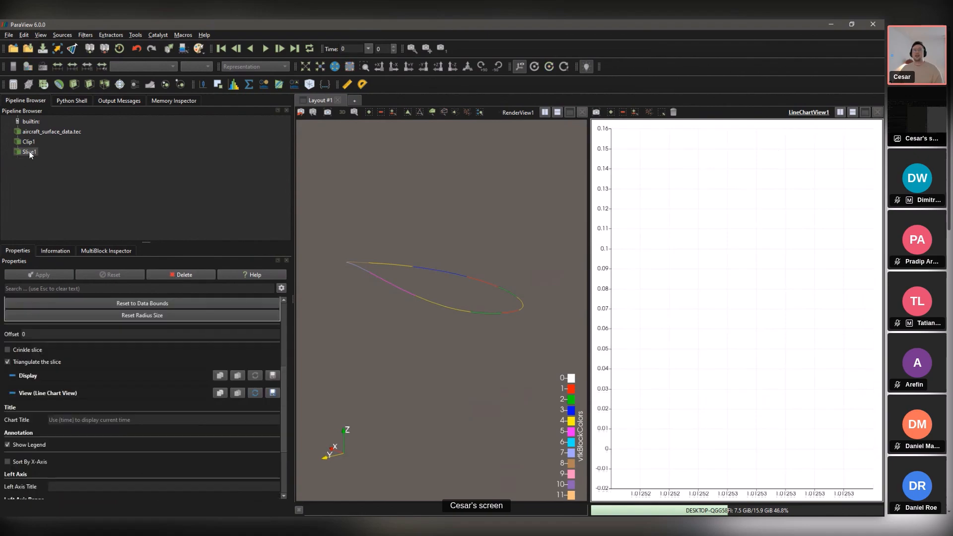
pyautogui.click(184, 277)
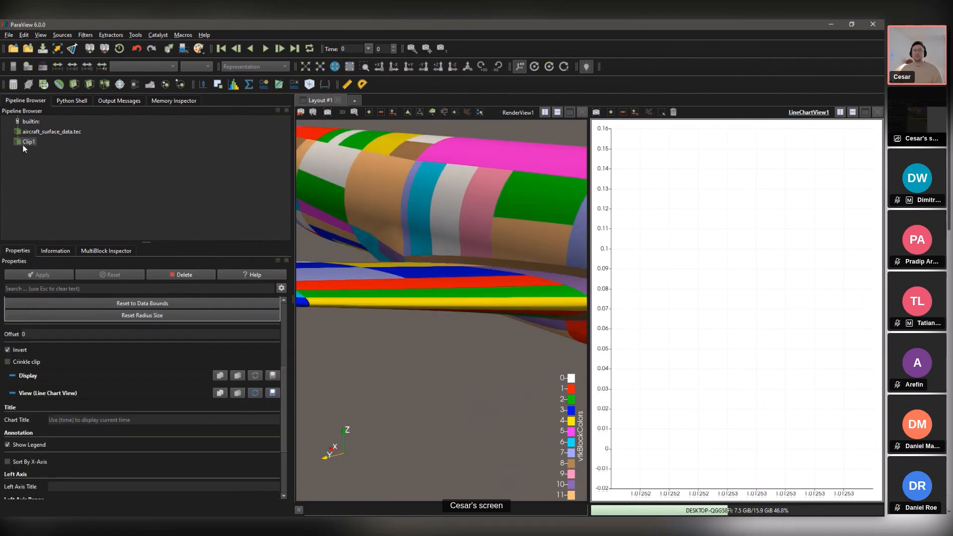
pyautogui.click(168, 273)
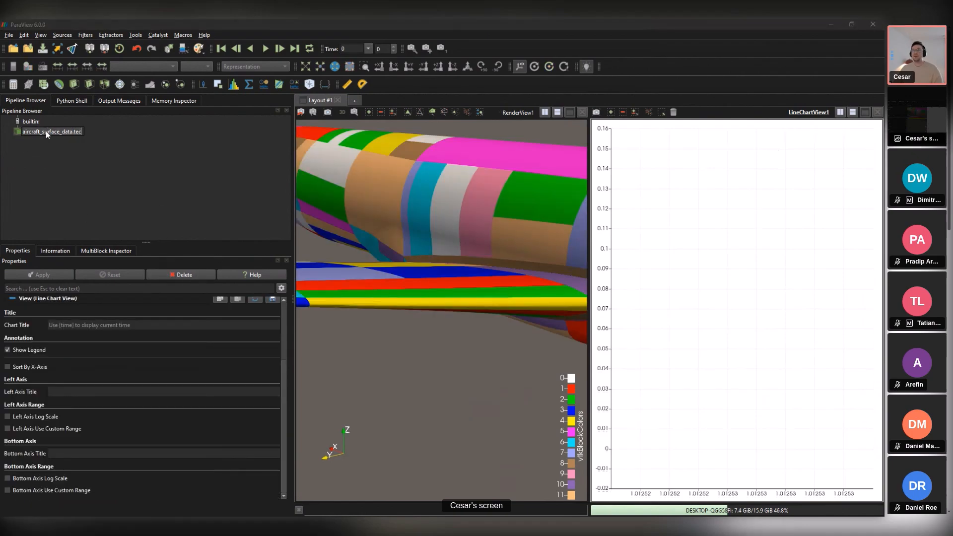
pyautogui.hotkey('ctrl', 'space')
pyautogui.write('mer')
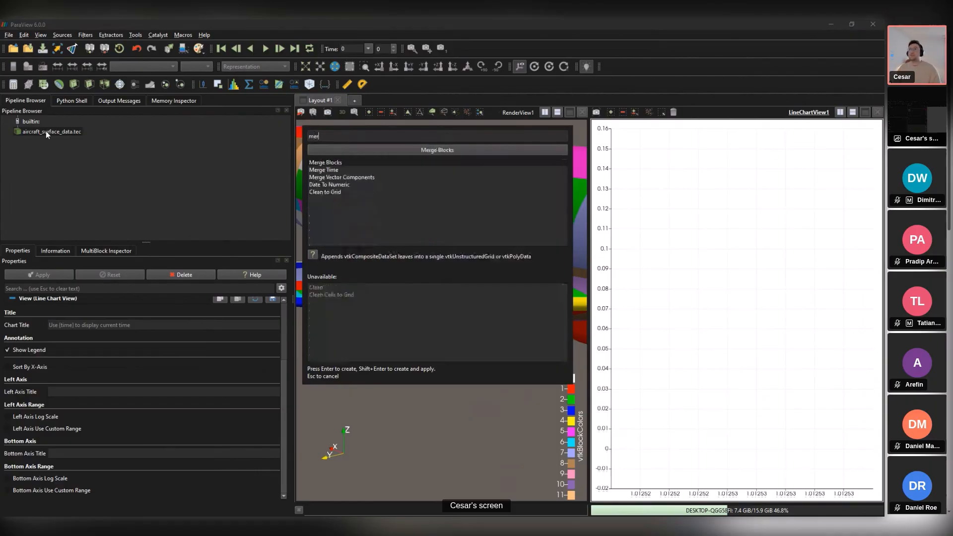
pyautogui.press('Return')
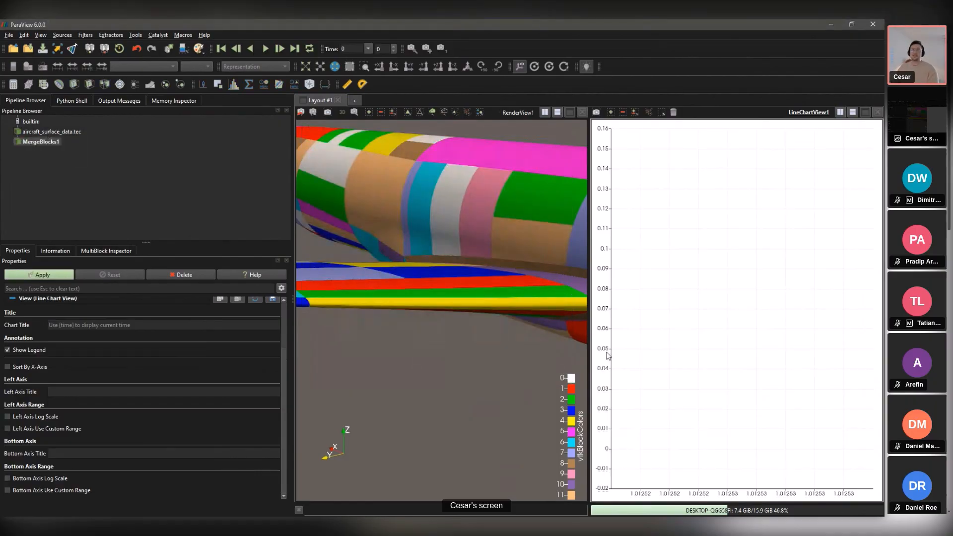
pyautogui.click(50, 275)
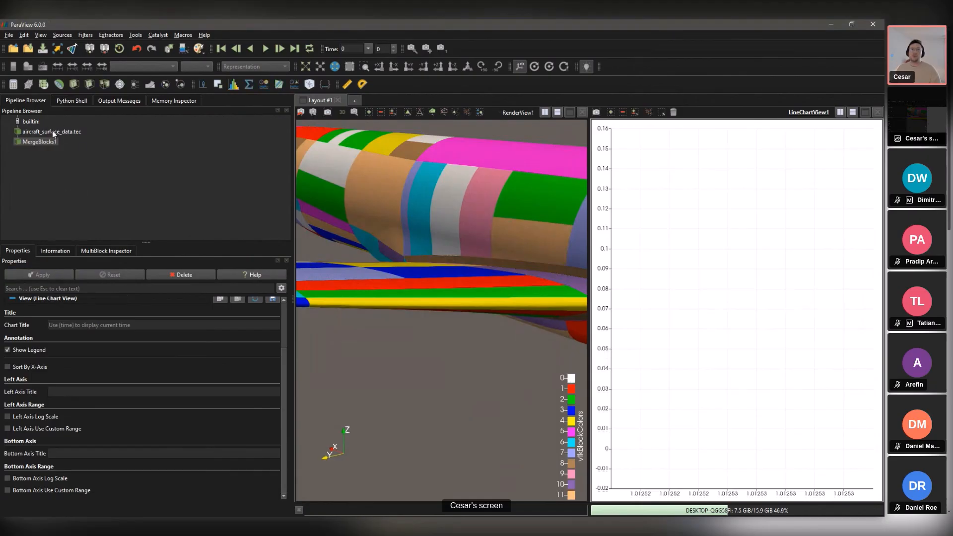
# Step: Show MergeBlocks1 and hide aircraft_surface_data.tec so only the merged aircraft is visible
pyautogui.click(52, 132)
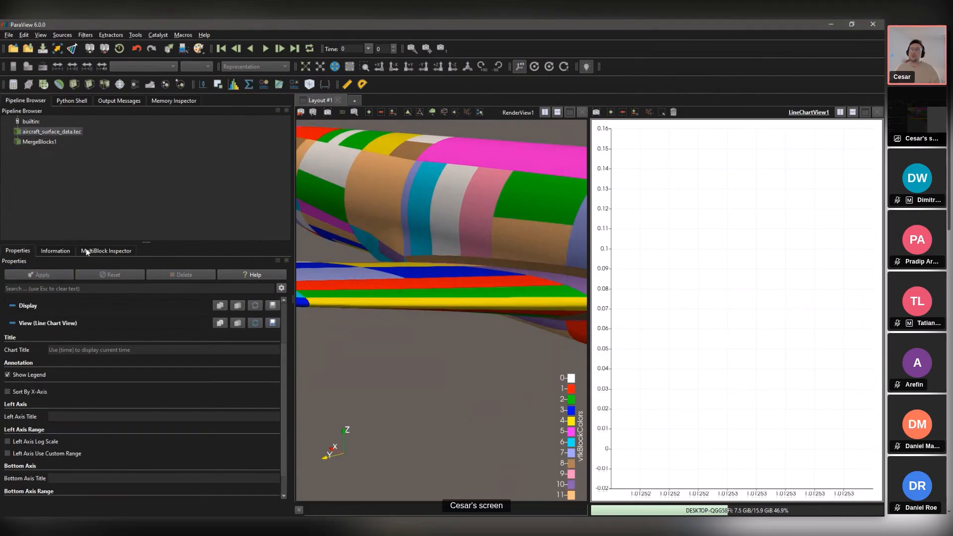
pyautogui.click(44, 130)
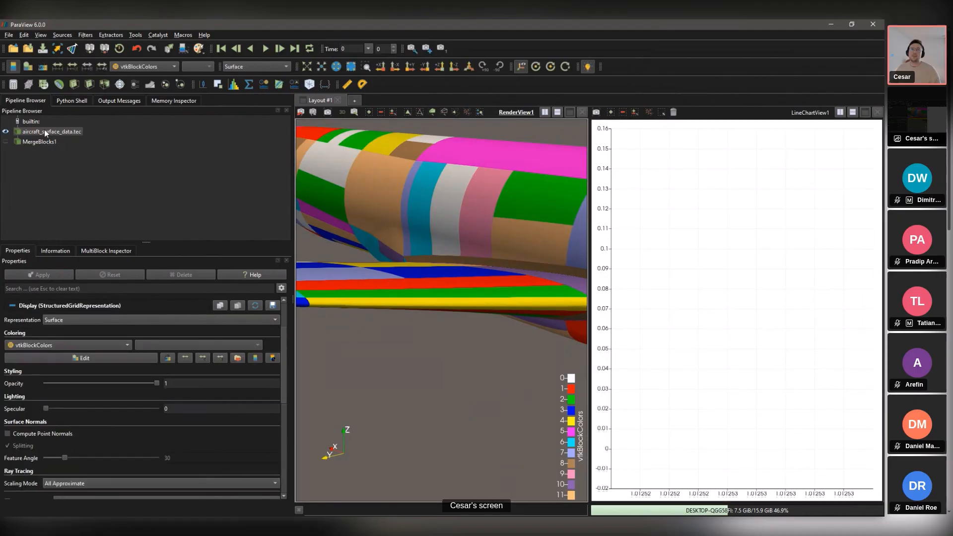
pyautogui.click(55, 251)
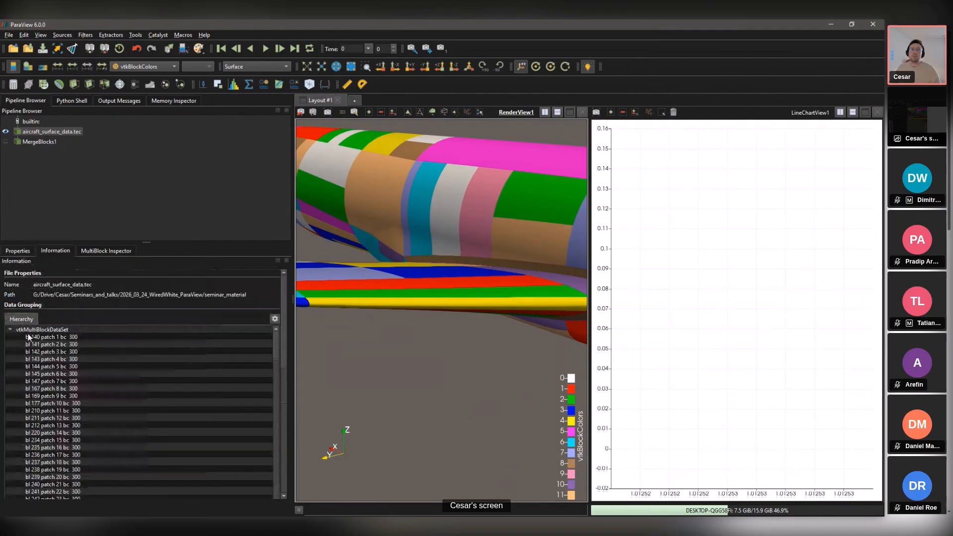
pyautogui.click(37, 142)
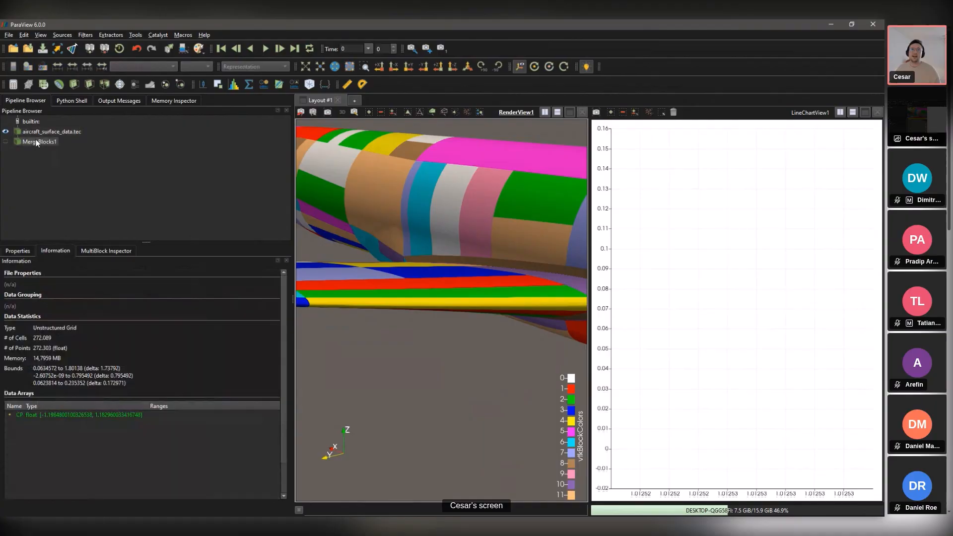
pyautogui.click(7, 142)
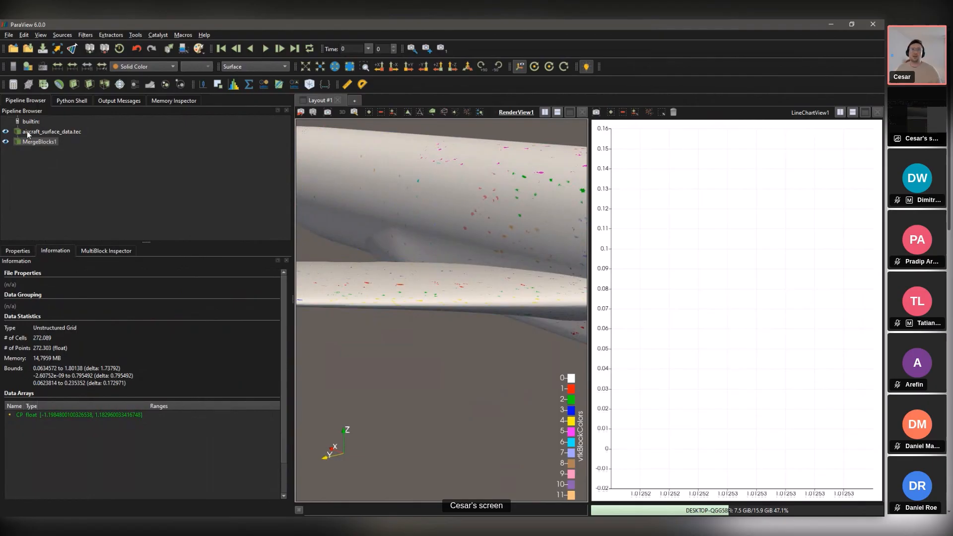
pyautogui.click(5, 132)
pyautogui.scroll(-5, 420, 183)
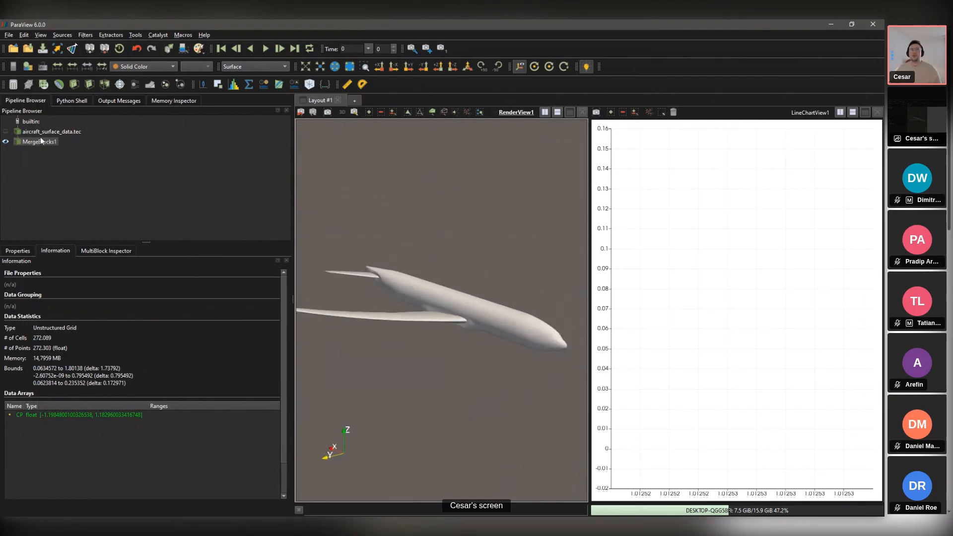
# Step: Add an X-normal Clip filter to MergeBlocks1 at origin X 1.42173 and apply it
pyautogui.hotkey('ctrl', 'space')
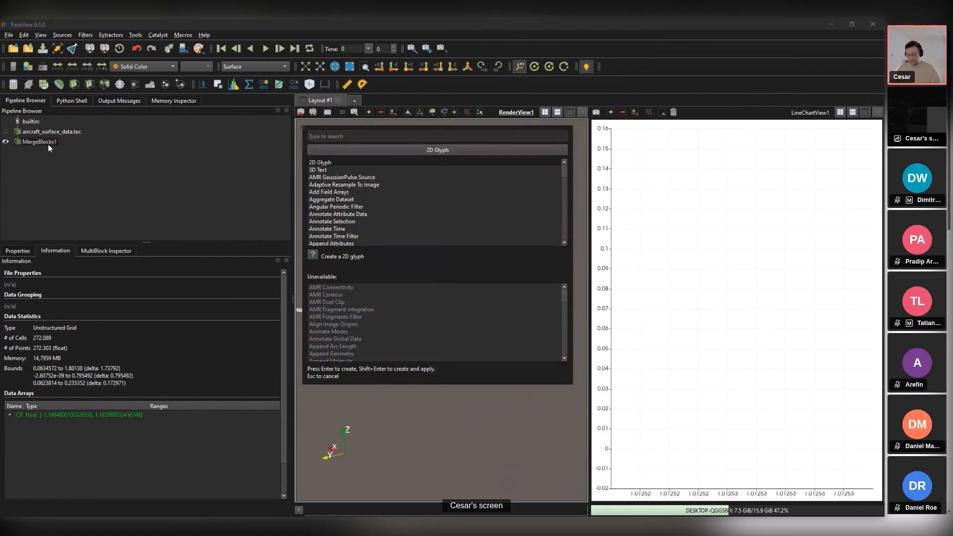
pyautogui.write('cl')
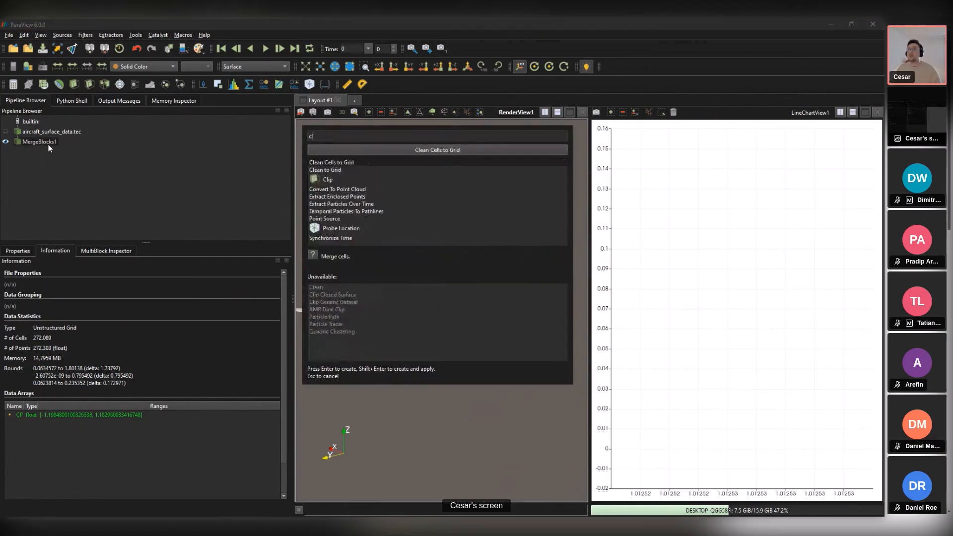
pyautogui.press('Down')
pyautogui.press('Down')
pyautogui.press('Return')
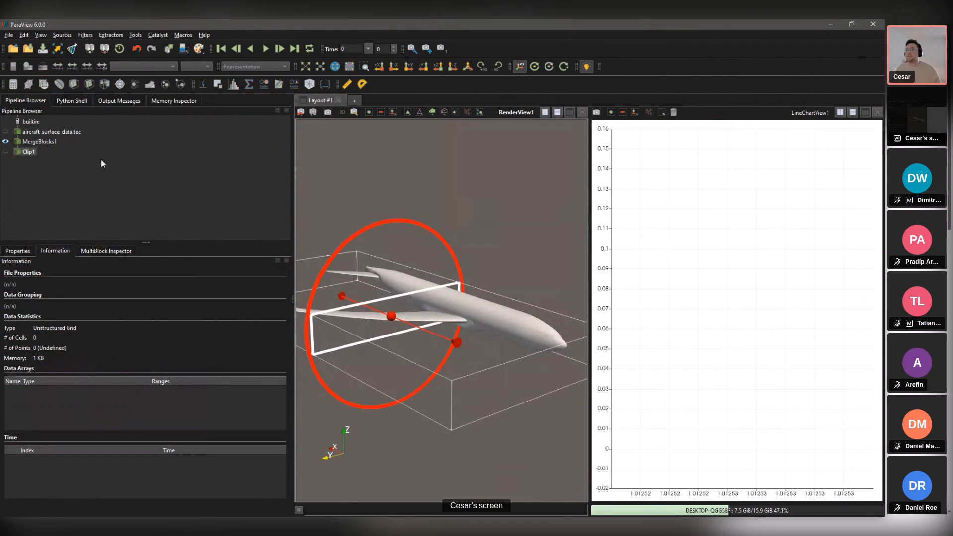
pyautogui.moveTo(328, 275); pyautogui.dragTo(339, 242)
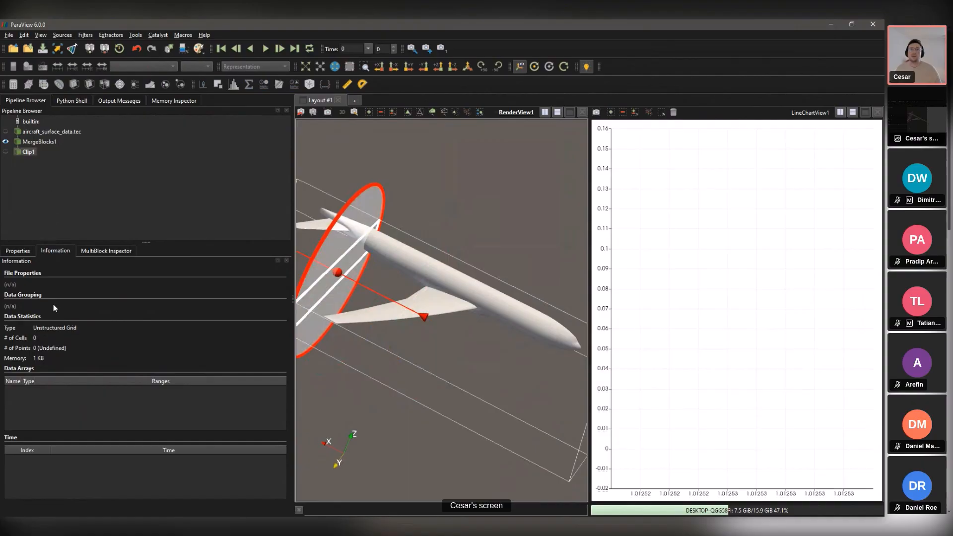
pyautogui.click(17, 251)
pyautogui.click(40, 274)
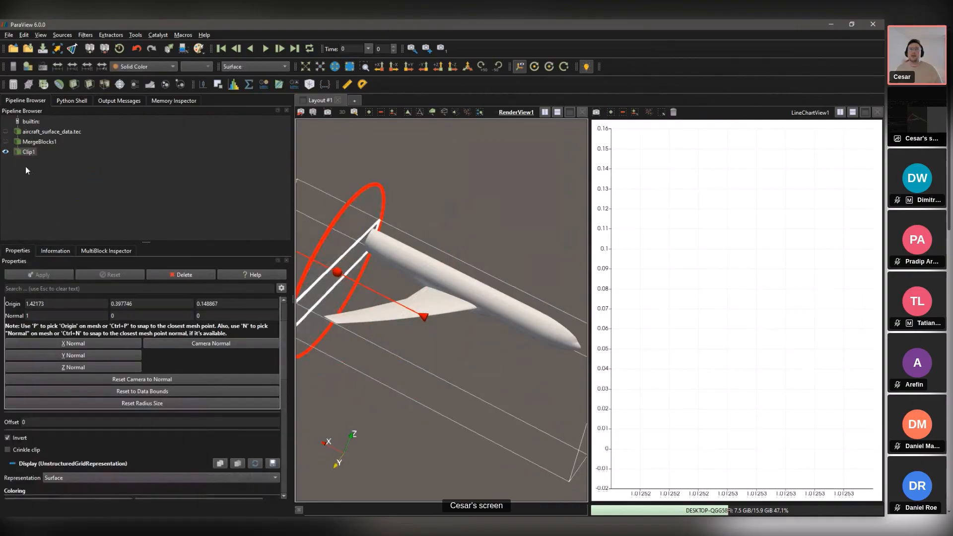
# Step: Slice the clipped wing with a Y-normal plane at Y 0.161367 to isolate the airfoil outline
pyautogui.hotkey('ctrl', 'space')
pyautogui.write('slice')
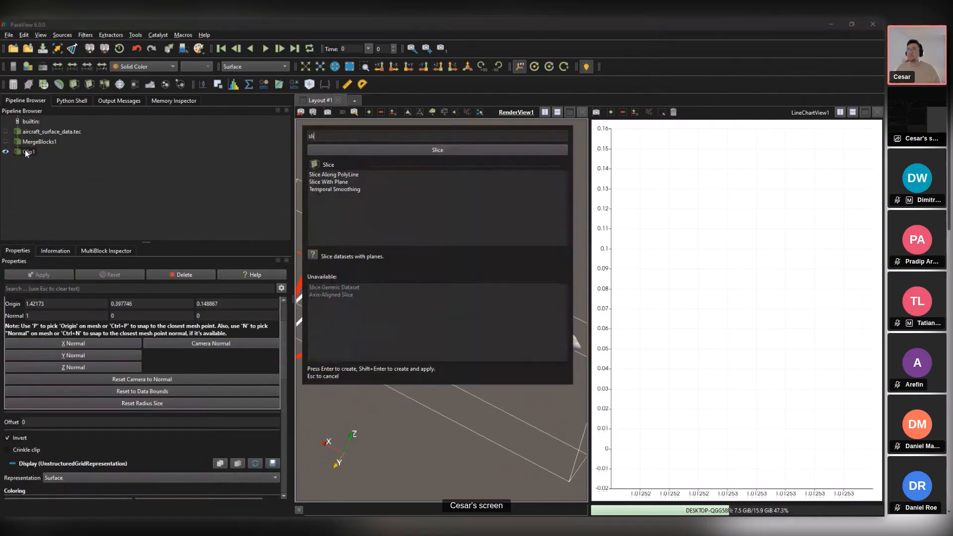
pyautogui.press('Return')
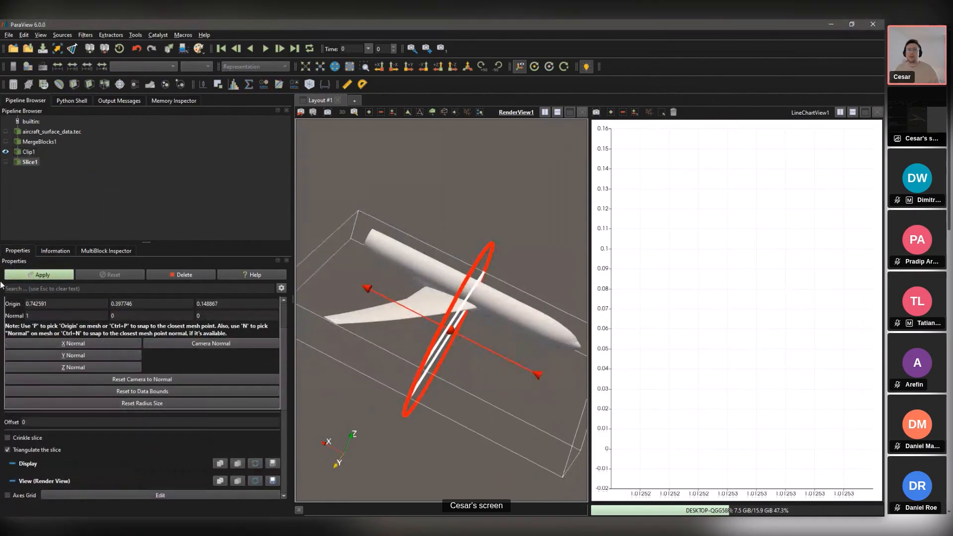
pyautogui.click(82, 355)
pyautogui.moveTo(497, 298); pyautogui.dragTo(394, 327)
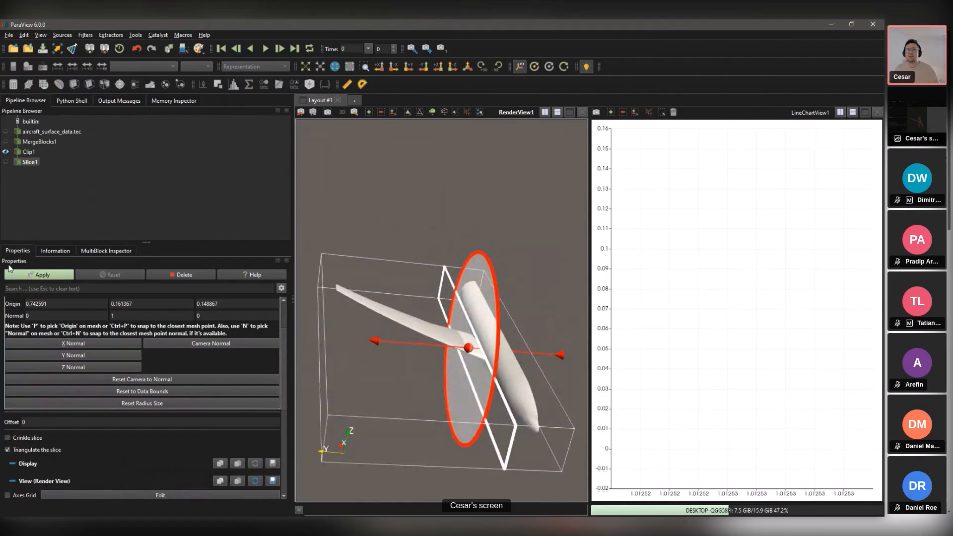
pyautogui.click(38, 275)
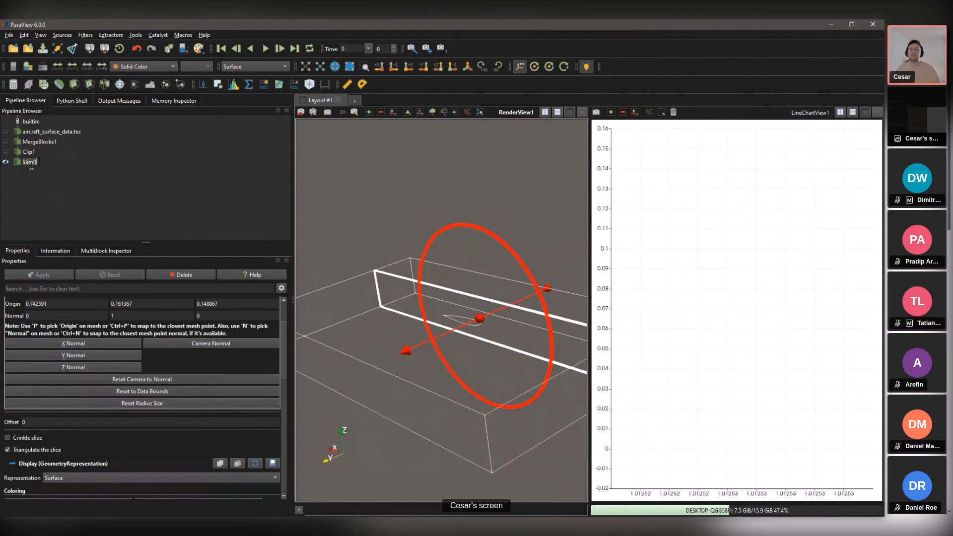
pyautogui.hotkey('ctrl', 'space')
# Step: Add and apply a Plot Data filter on the slice, replacing the old empty line chart
pyautogui.write('plot')
pyautogui.press('Return')
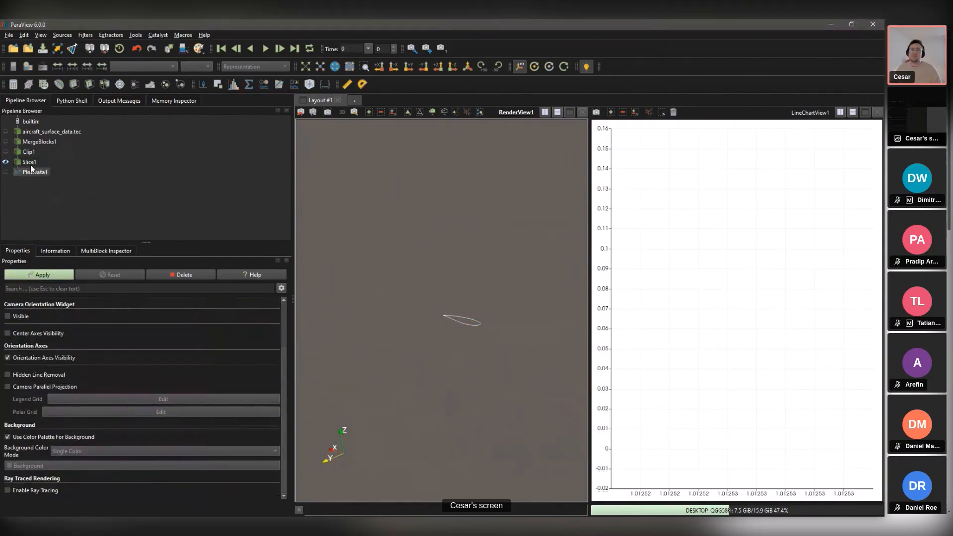
pyautogui.click(55, 276)
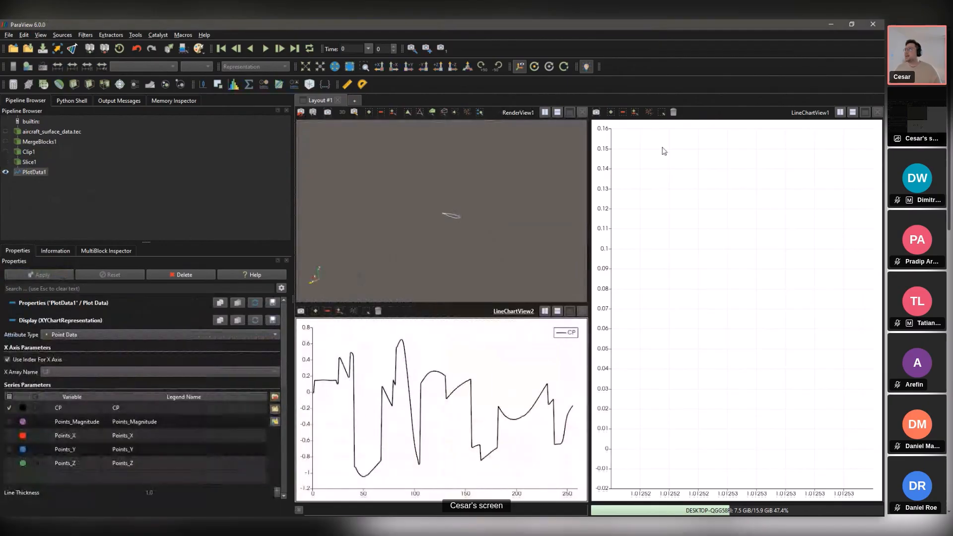
pyautogui.click(878, 113)
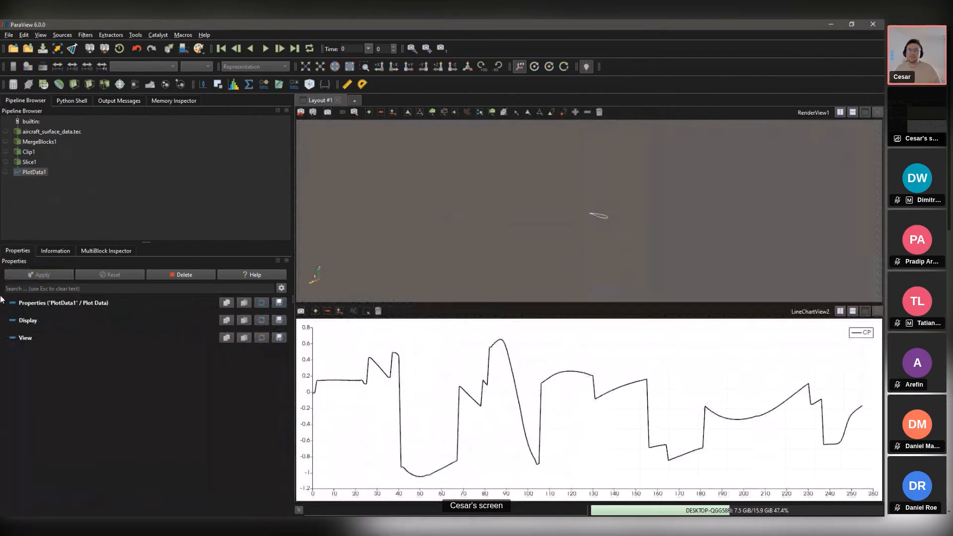
pyautogui.click(369, 345)
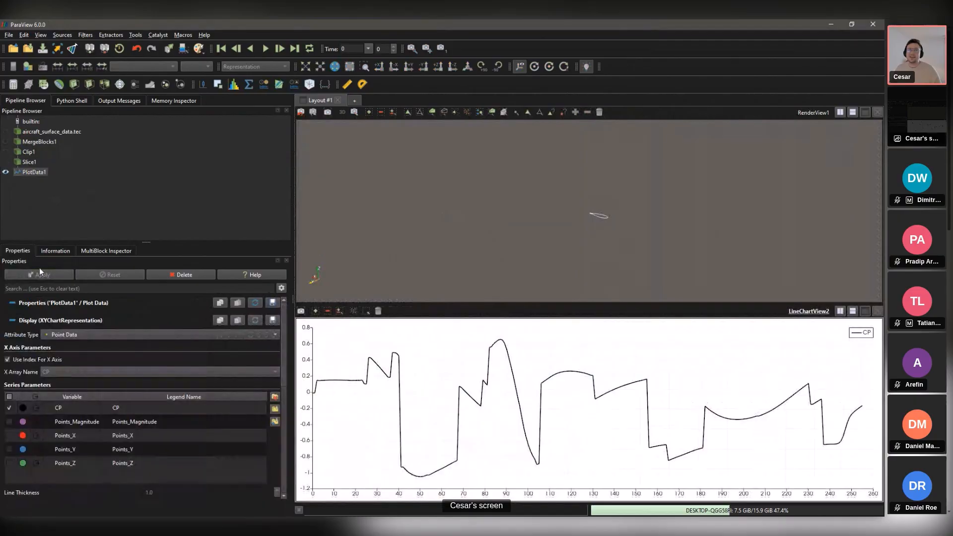
# Step: Plot CP against Points_X instead of the point index
pyautogui.click(7, 359)
pyautogui.click(55, 371)
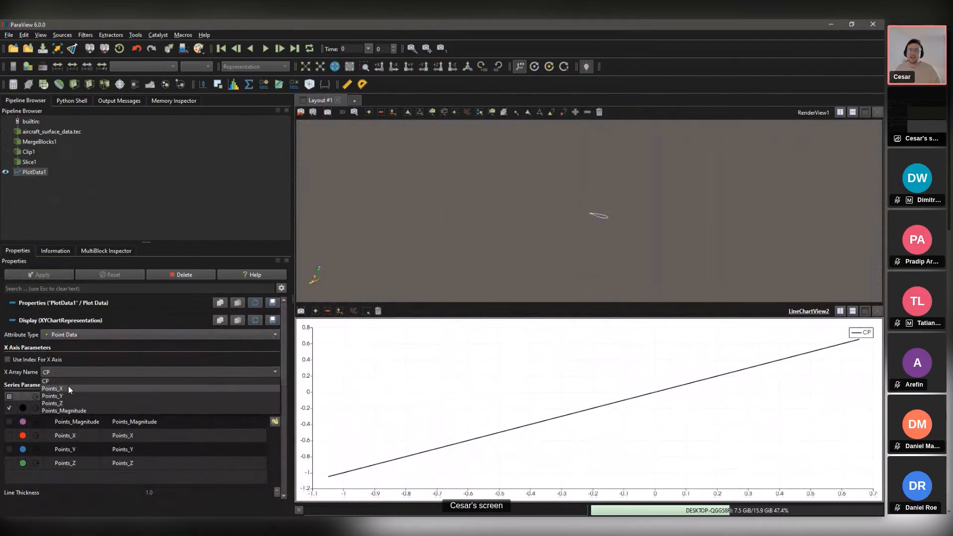
pyautogui.click(68, 389)
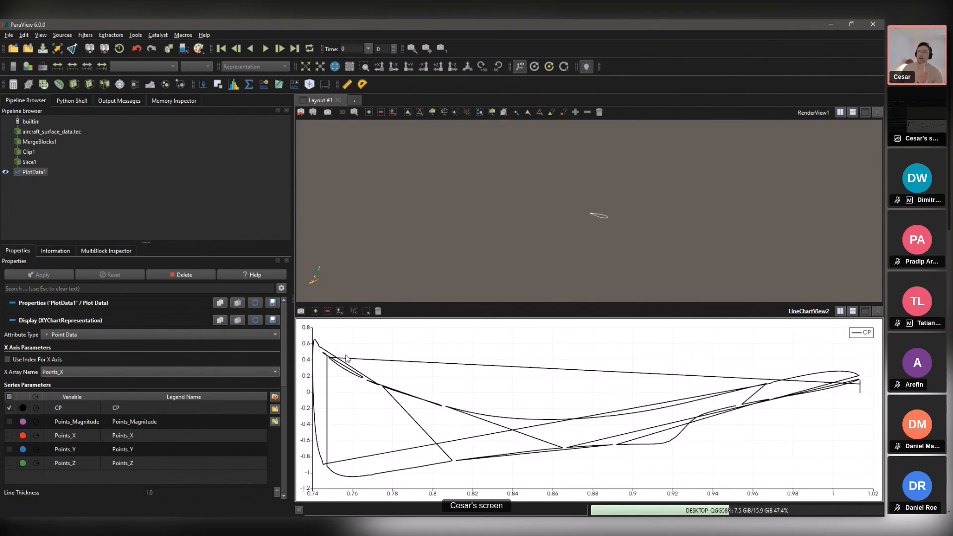
# Step: Delete PlotData1 and add a Plot On Sorted Lines filter to Slice1
pyautogui.click(188, 276)
pyautogui.hotkey('ctrl', 'space')
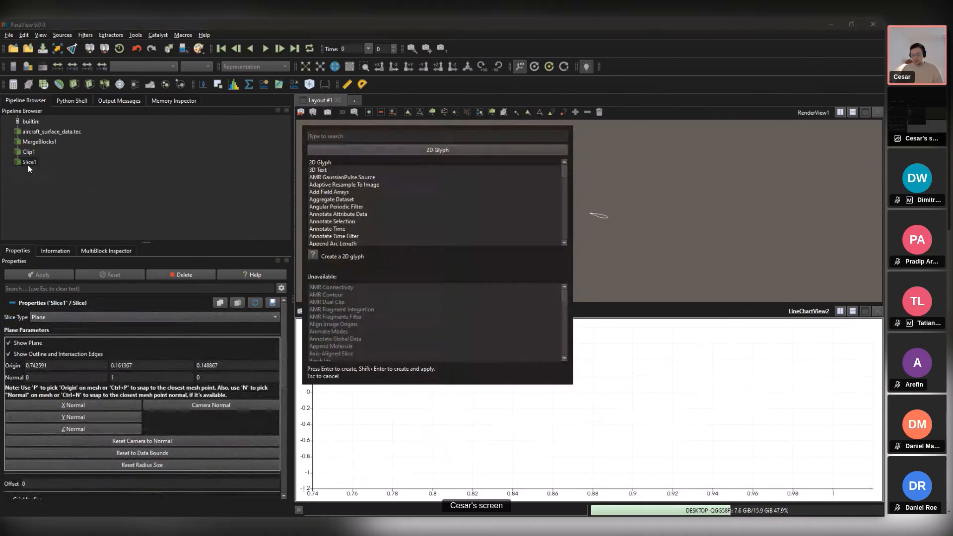
pyautogui.write('s')
pyautogui.press('BackSpace')
pyautogui.write('plot')
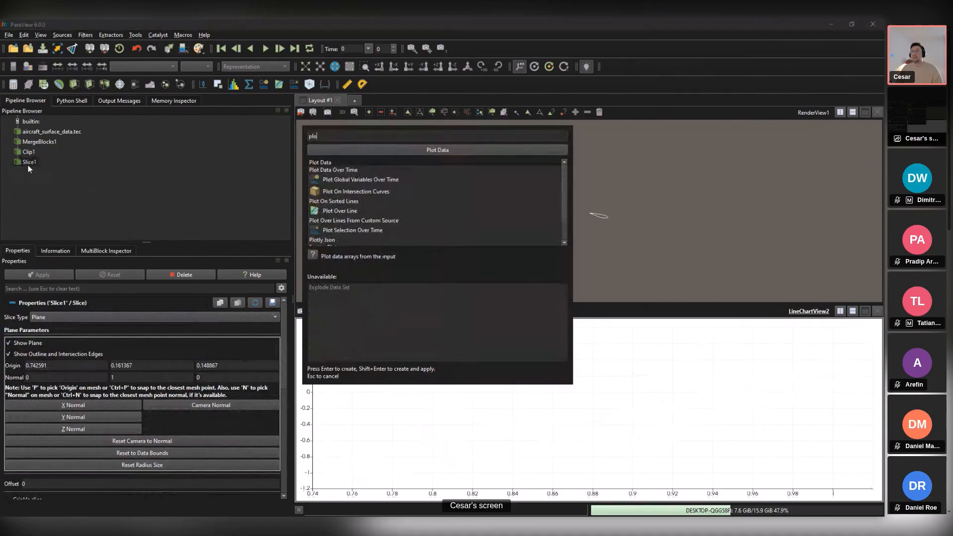
pyautogui.press('BackSpace')
pyautogui.press('BackSpace')
pyautogui.press('BackSpace')
pyautogui.press('BackSpace')
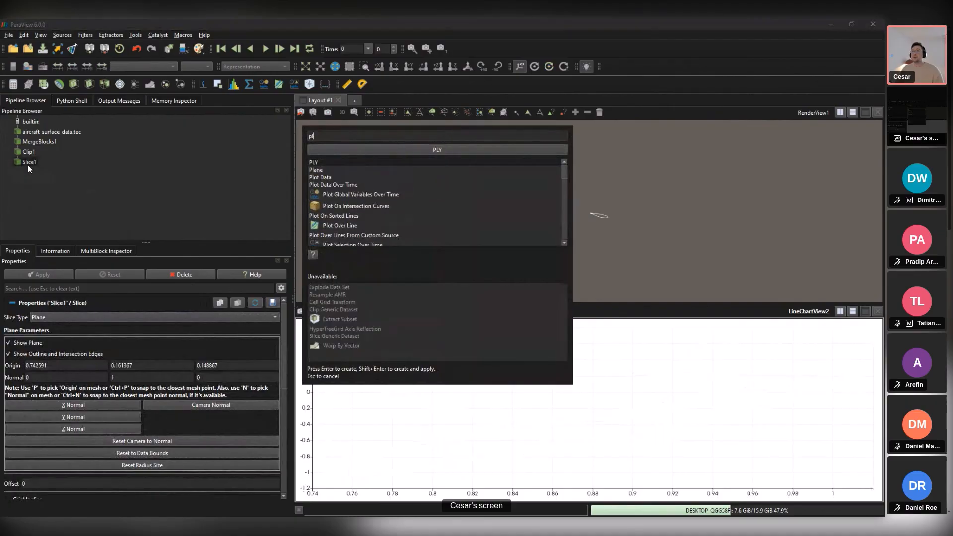
pyautogui.write('sorted')
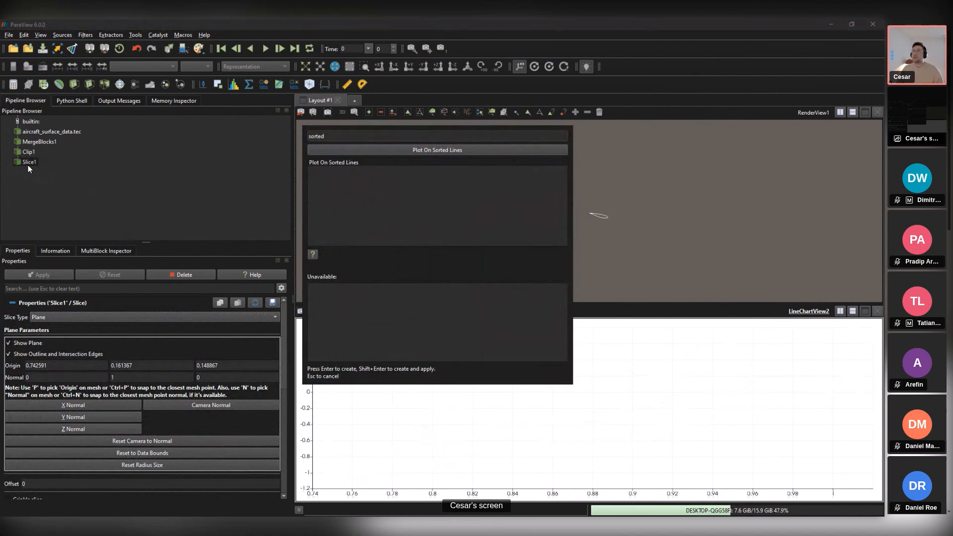
pyautogui.press('Return')
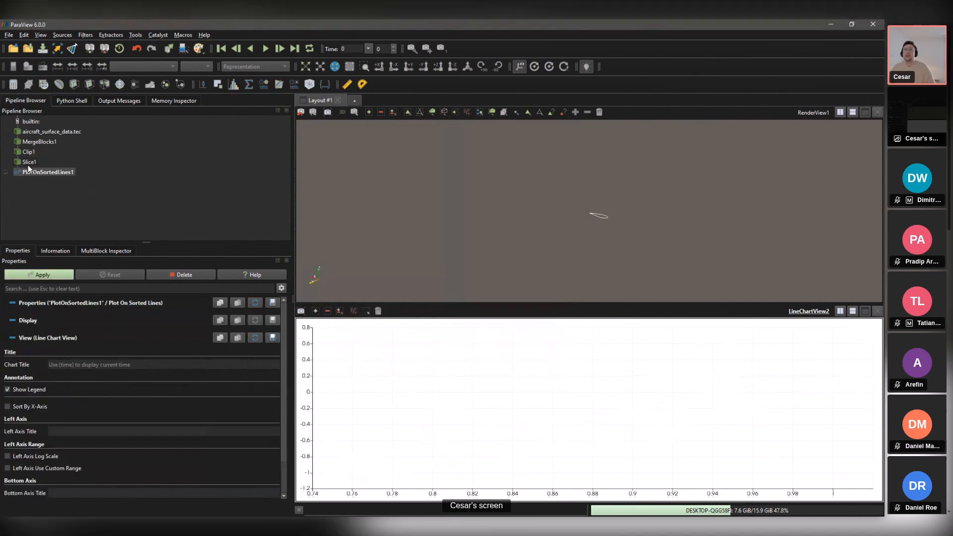
# Step: Apply the sorted-lines plot and chart CP against Points_X
pyautogui.click(41, 275)
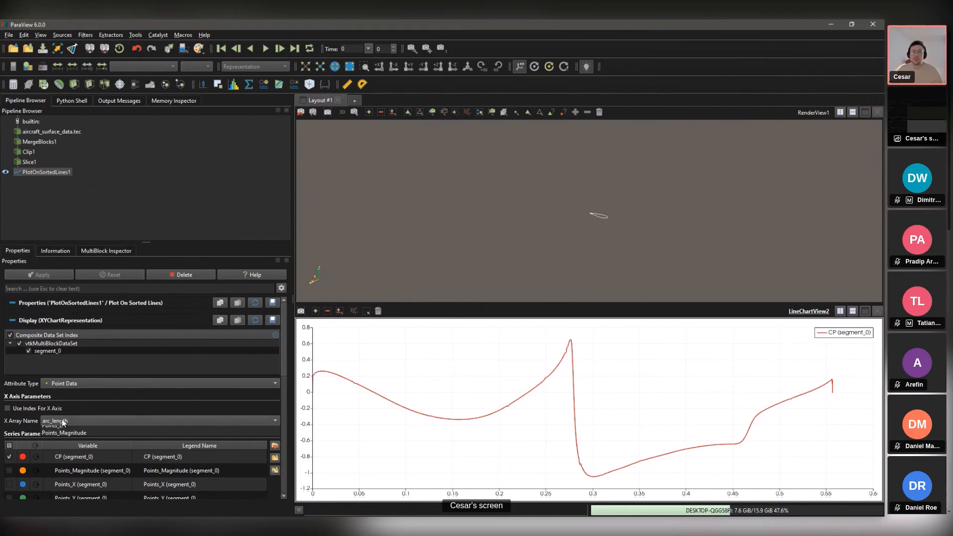
pyautogui.click(47, 421)
pyautogui.click(65, 446)
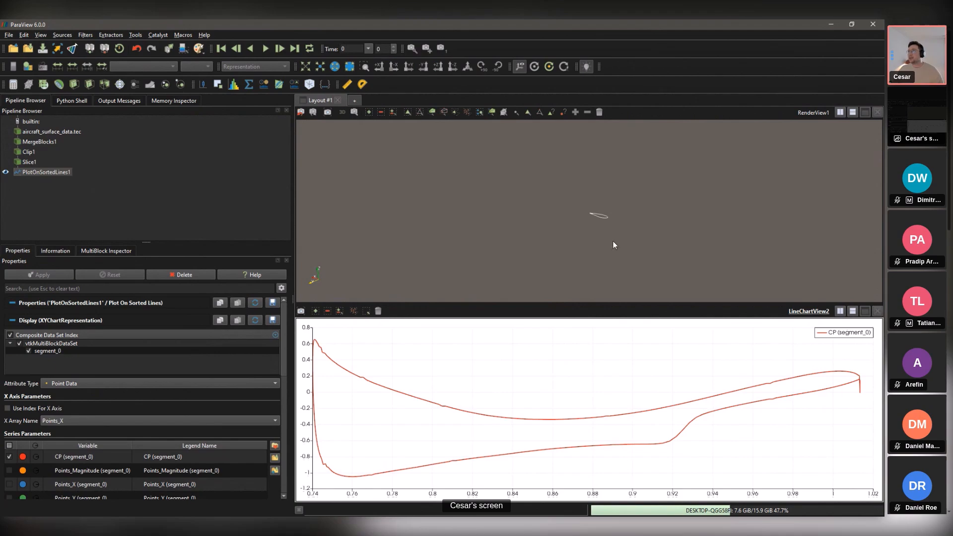
# Step: Zoom and pan the 3D view so the airfoil section fills it
pyautogui.click(651, 199)
pyautogui.scroll(10, 651, 193)
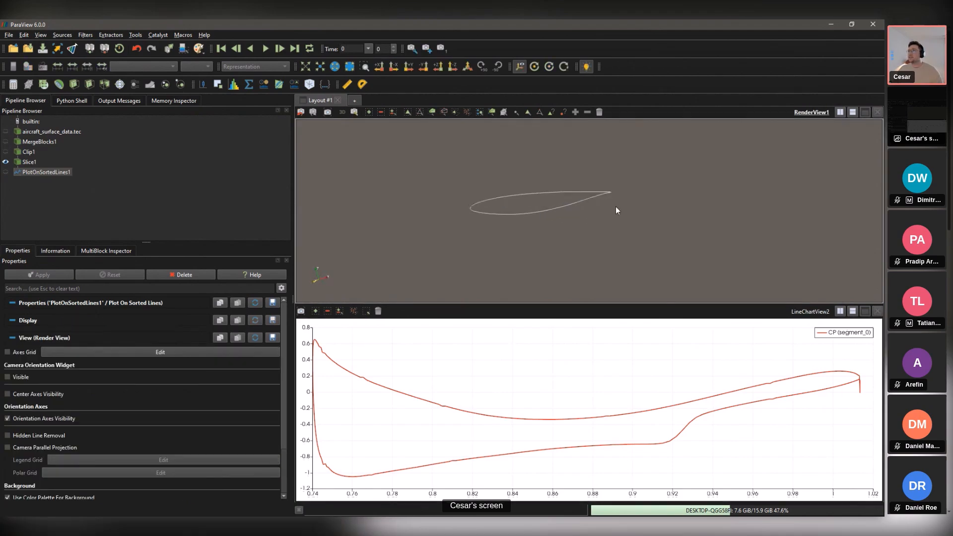
pyautogui.scroll(2, 573, 216)
pyautogui.moveTo(539, 236); pyautogui.dragTo(565, 234, button='middle')
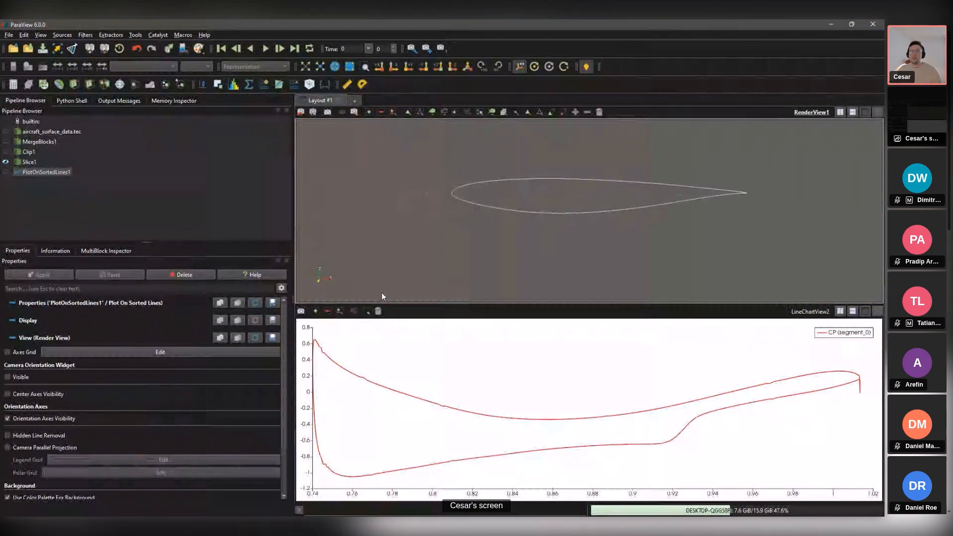
pyautogui.scroll(-5, 282, 334)
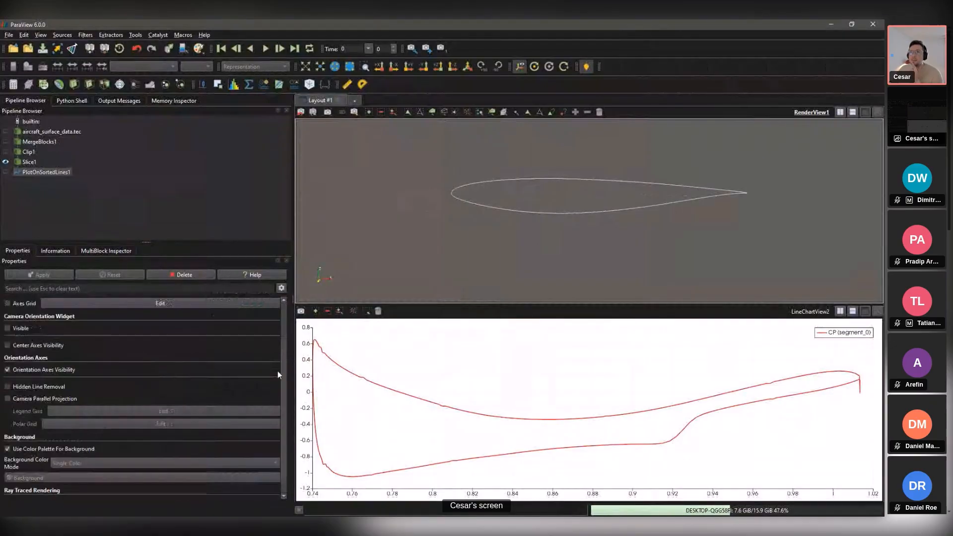
# Step: Inspect the advanced properties of the 3D view and the line chart, switching between them
pyautogui.click(281, 289)
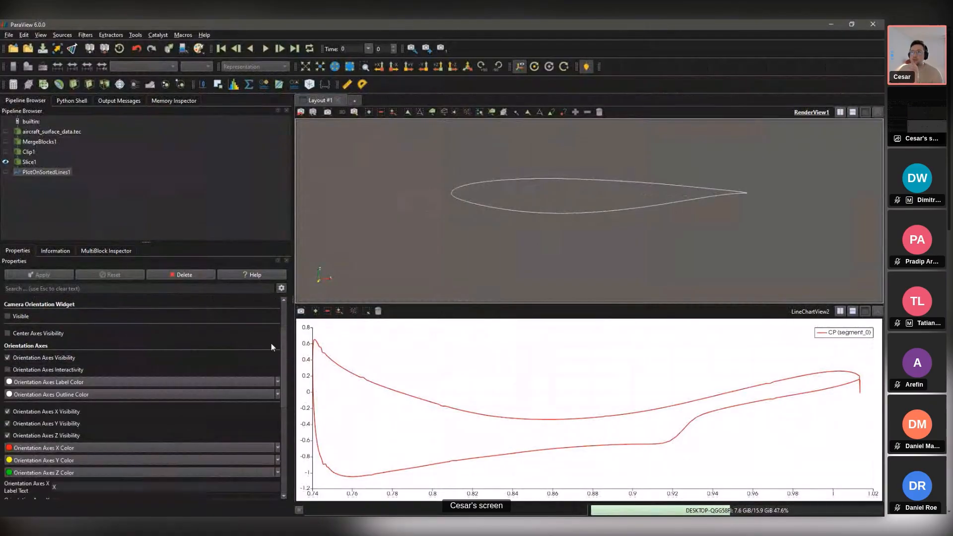
pyautogui.moveTo(284, 340)
pyautogui.mouseDown()
pyautogui.moveTo(281, 439)
pyautogui.moveTo(284, 308)
pyautogui.mouseUp()
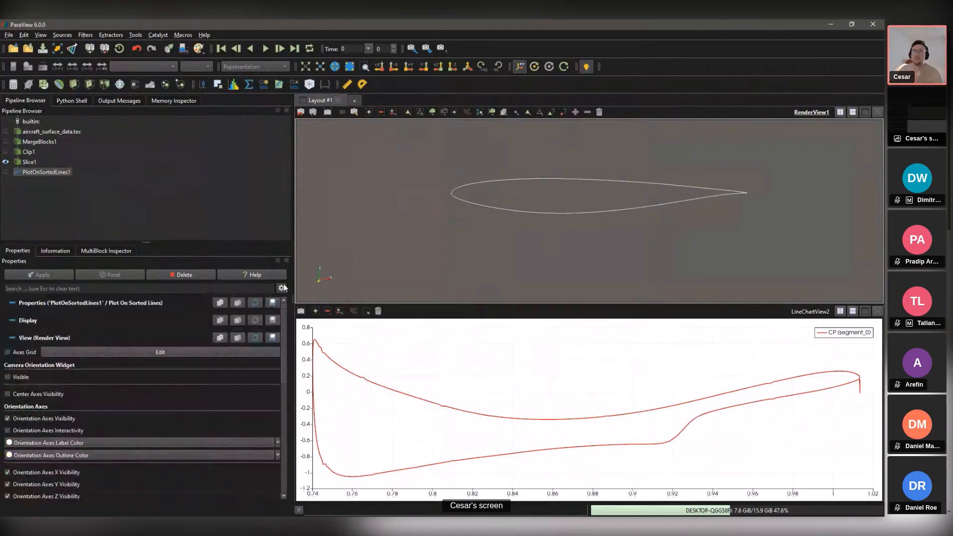
pyautogui.click(395, 378)
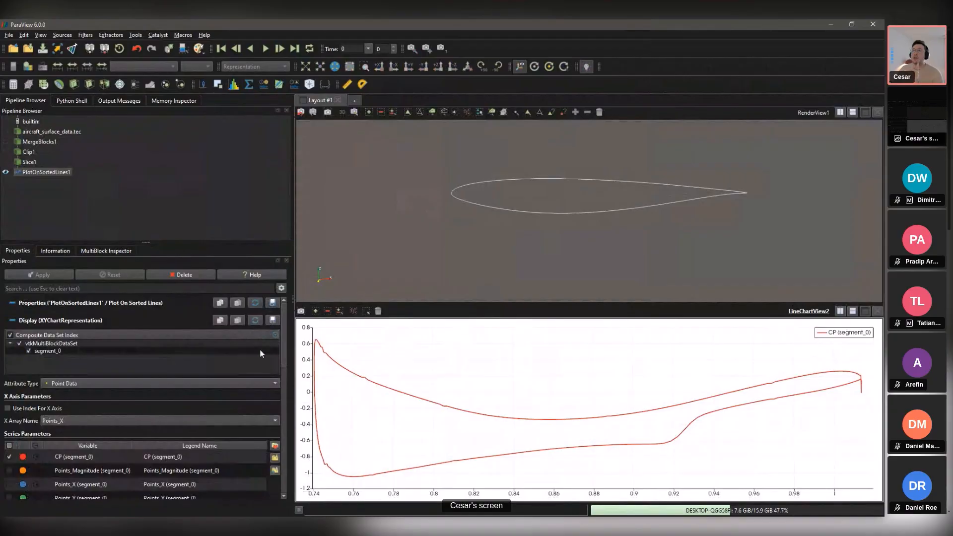
pyautogui.click(353, 229)
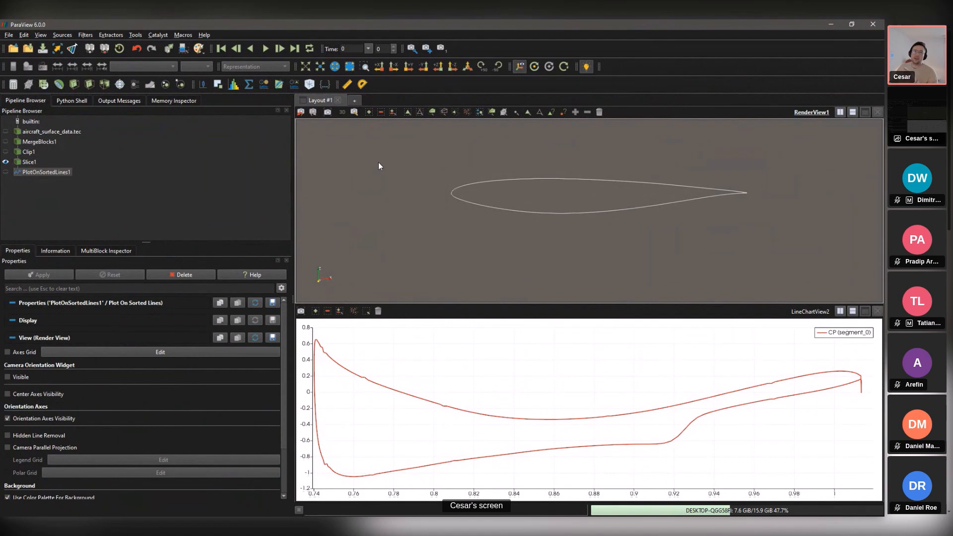
pyautogui.click(394, 353)
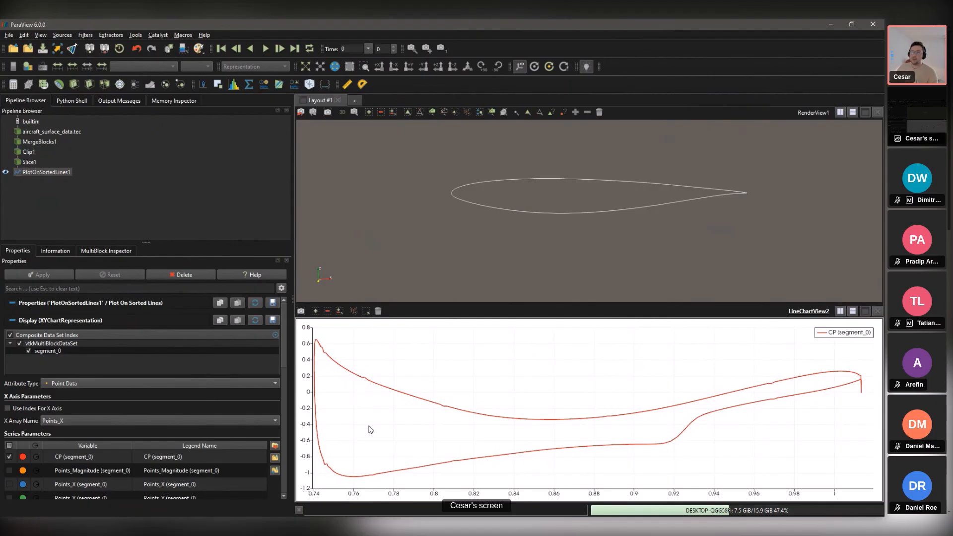
pyautogui.click(393, 202)
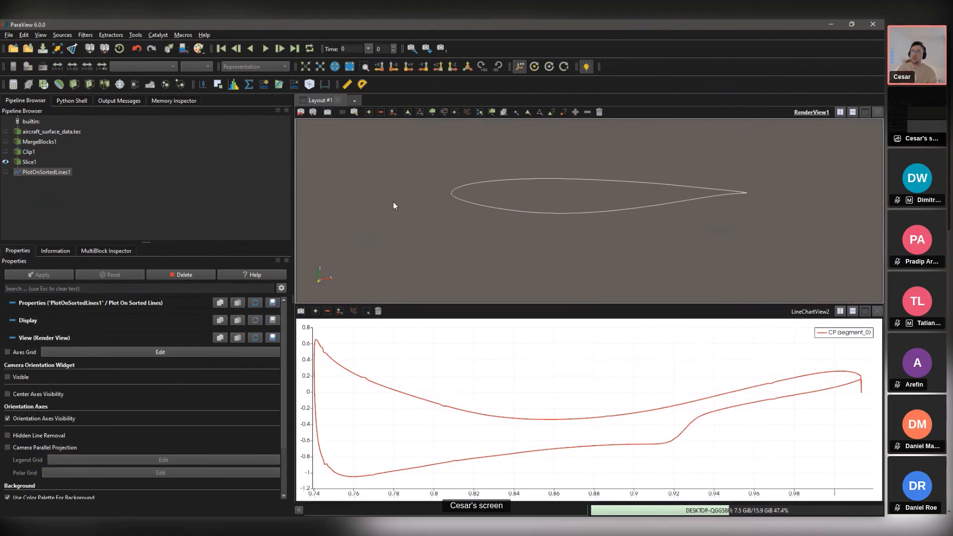
pyautogui.click(461, 367)
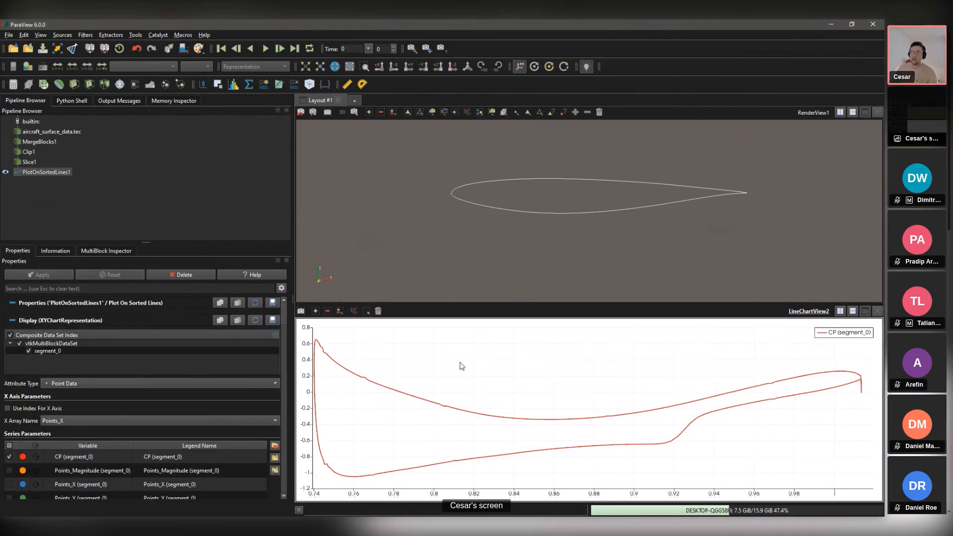
# Step: Invert the chart's left Cp axis with minimum 1 and maximum -1.2
pyautogui.click(282, 289)
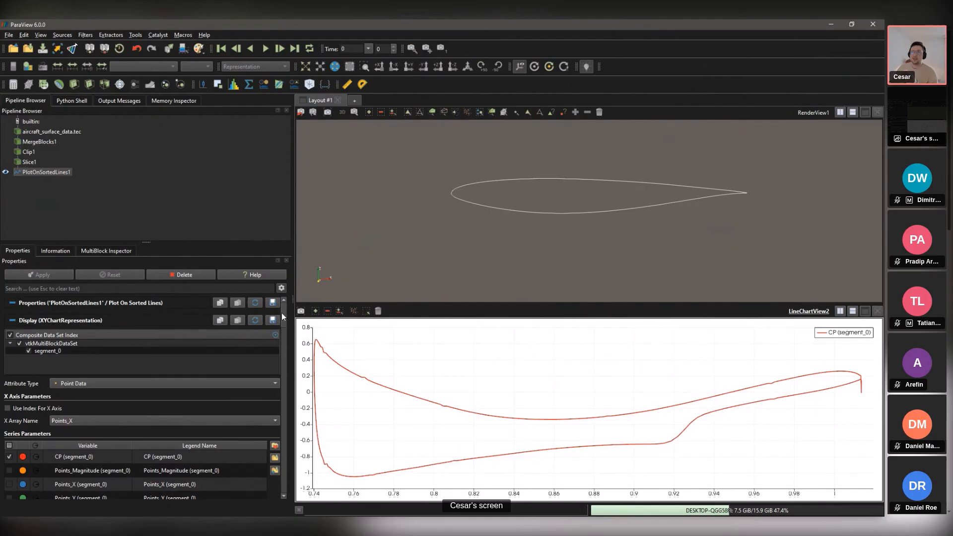
pyautogui.moveTo(282, 313); pyautogui.dragTo(301, 394)
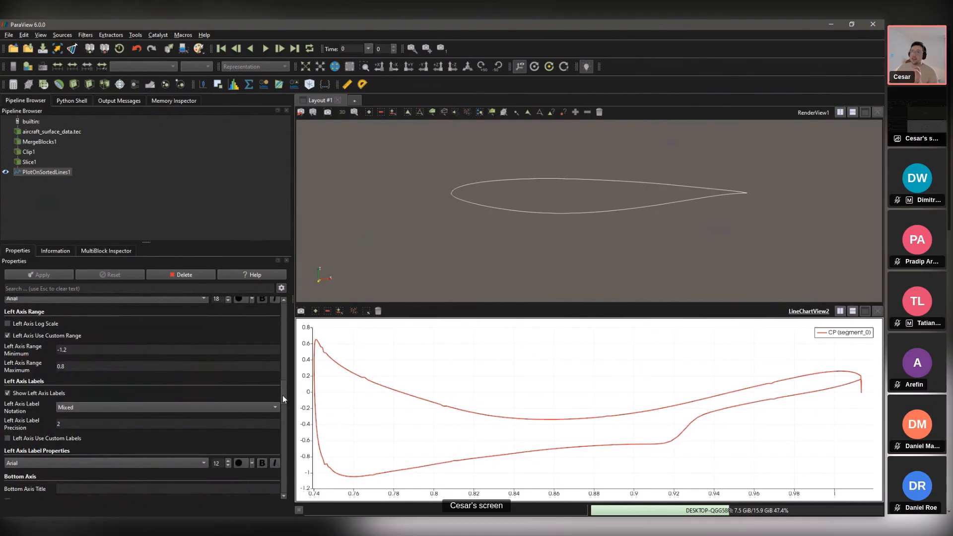
pyautogui.scroll(-1, 281, 395)
pyautogui.scroll(1, 282, 395)
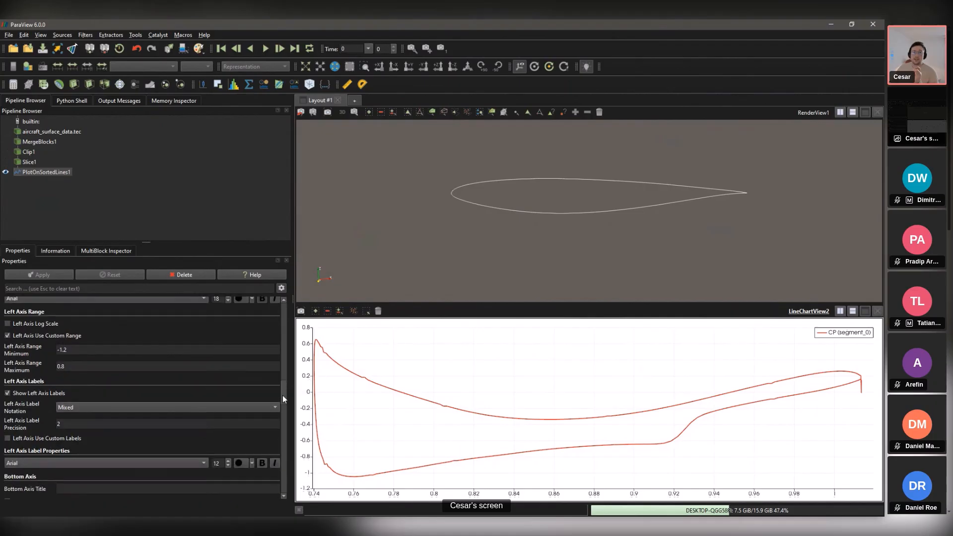
pyautogui.click(80, 352)
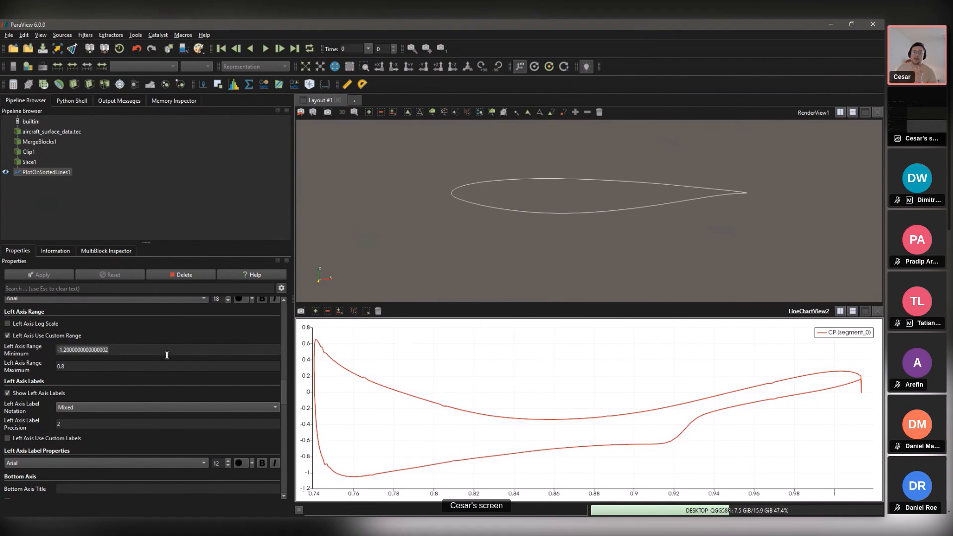
pyautogui.hotkey('ctrl', 'a')
pyautogui.write('1')
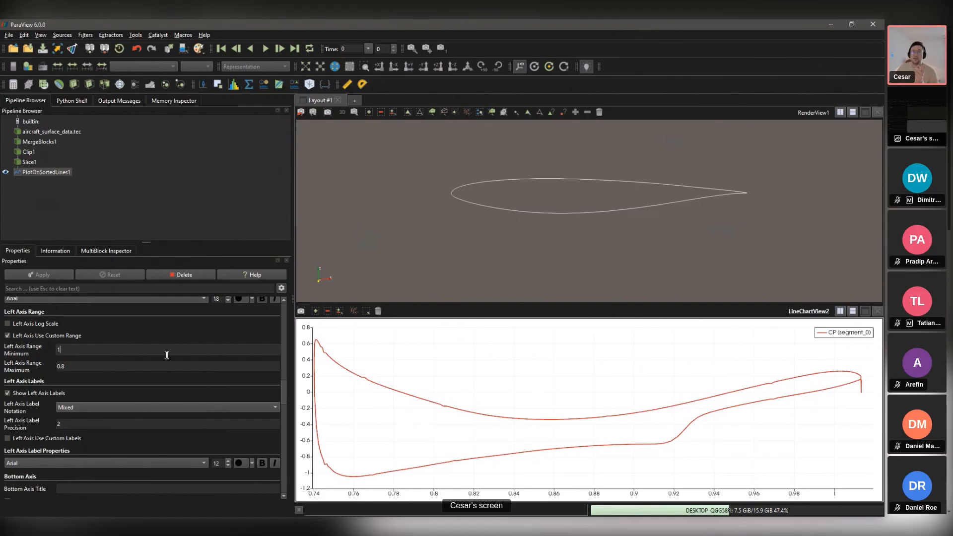
pyautogui.click(80, 364)
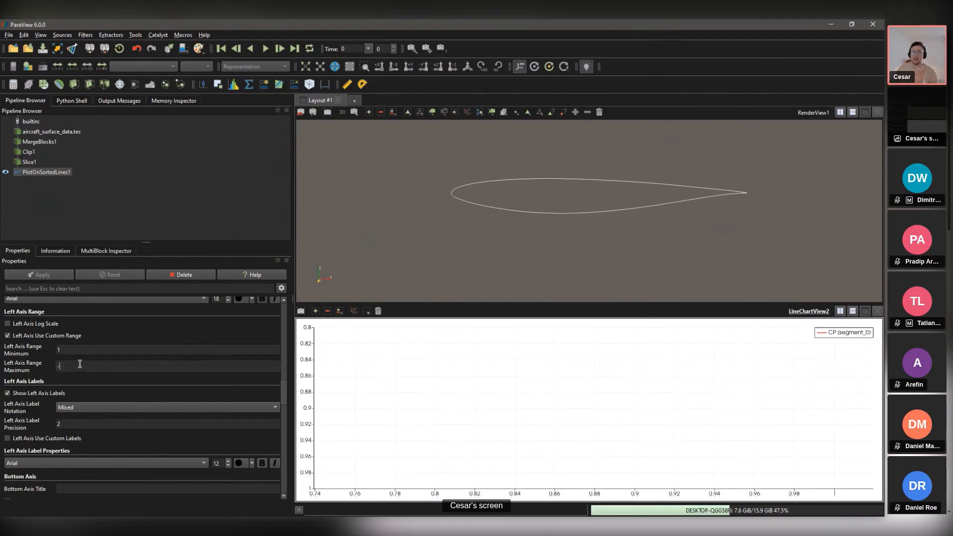
pyautogui.write('-1.2')
pyautogui.press('Return')
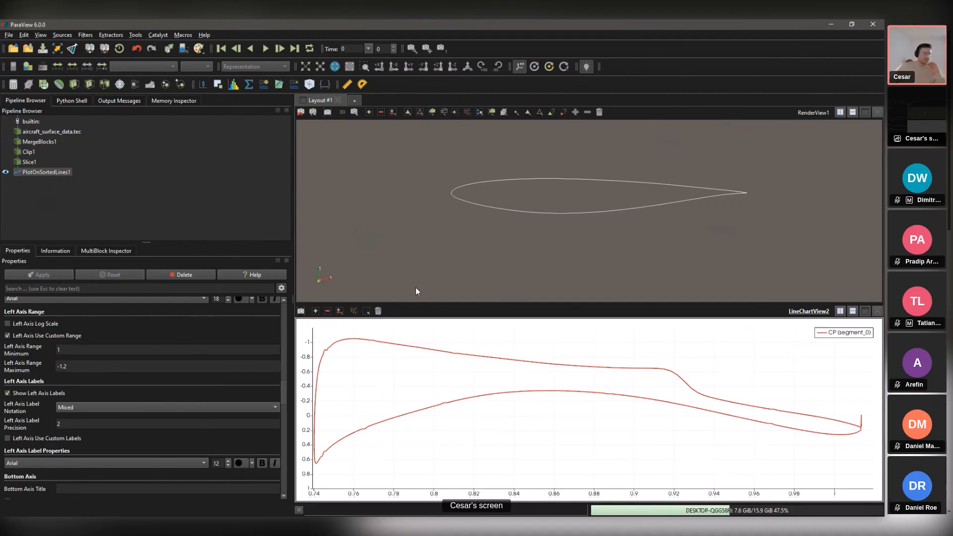
# Step: Delete all pipeline objects and show PowerPoint slide 21, 'Compute lift over wing'
pyautogui.click(482, 166)
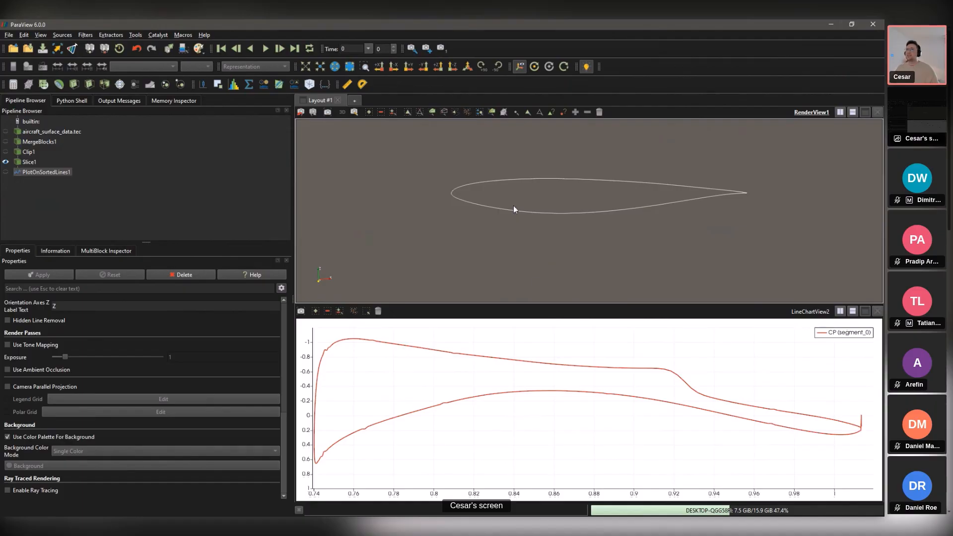
pyautogui.hotkey('ctrl', 'r')
pyautogui.click(431, 287)
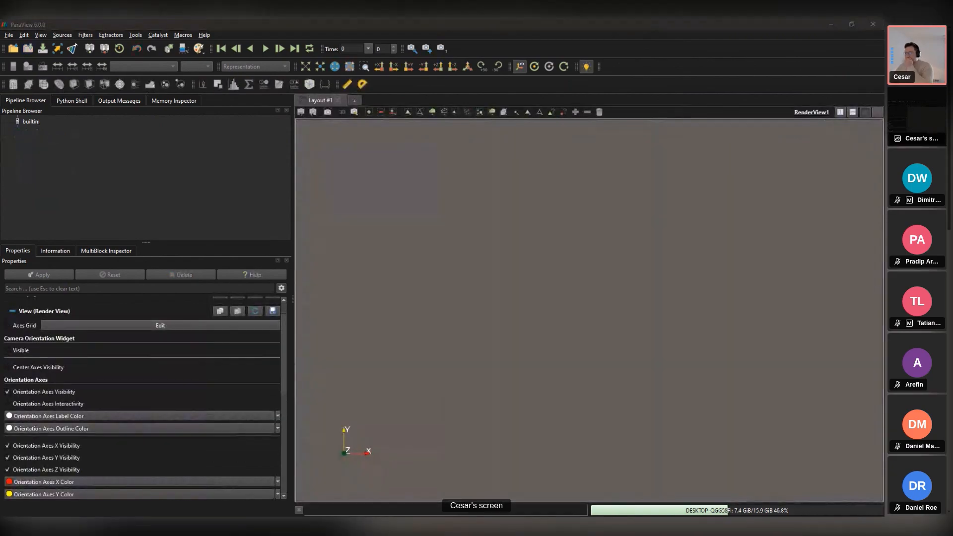
pyautogui.hotkey('alt', 'Tab')
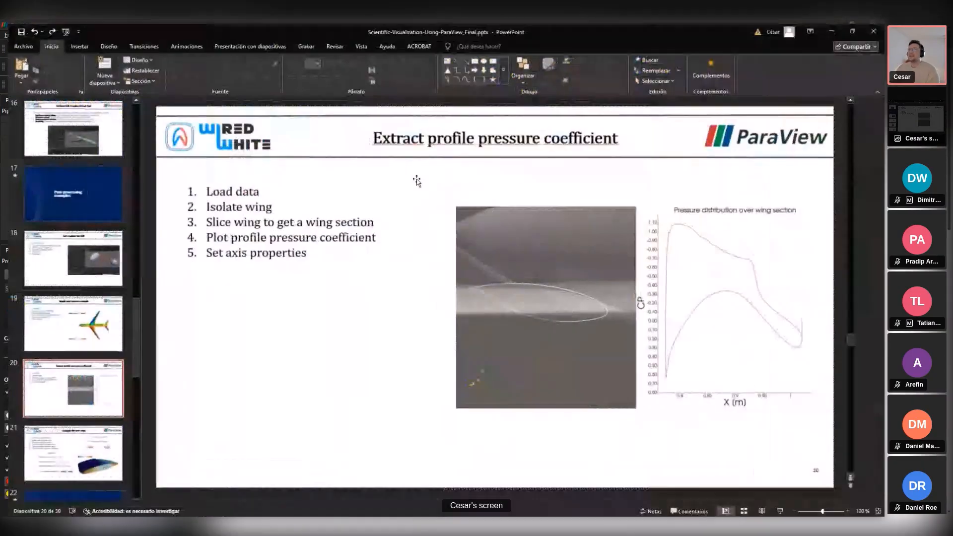
pyautogui.click(101, 473)
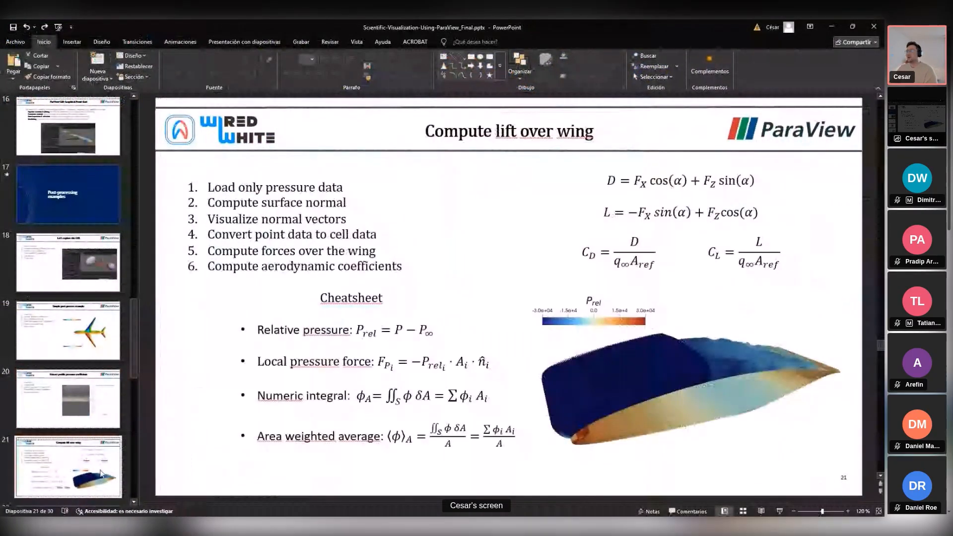
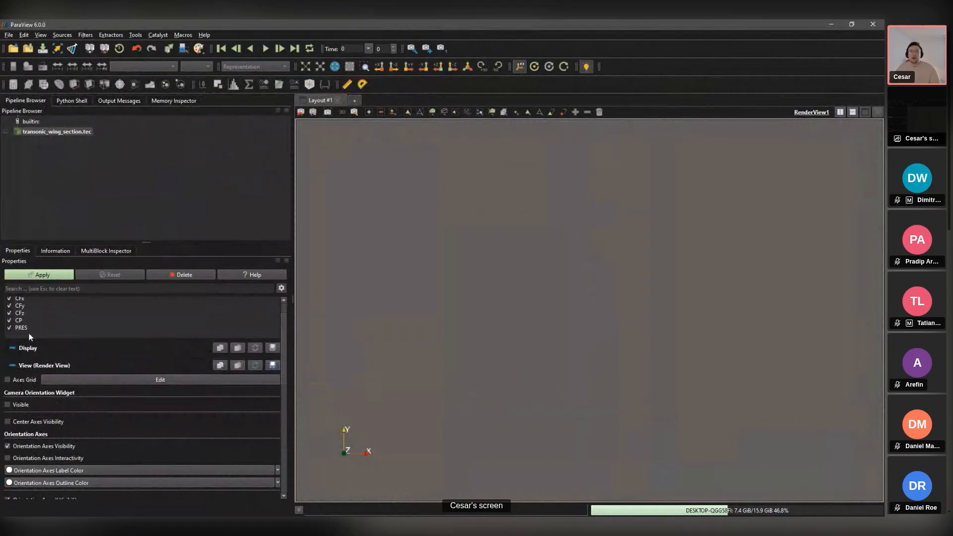
# Step: Reload the wing with the CP, CFz and CFx arrays unchecked so only PRES loads
pyautogui.click(9, 320)
pyautogui.click(9, 312)
pyautogui.click(9, 299)
pyautogui.scroll(1, 49, 306)
pyautogui.click(34, 276)
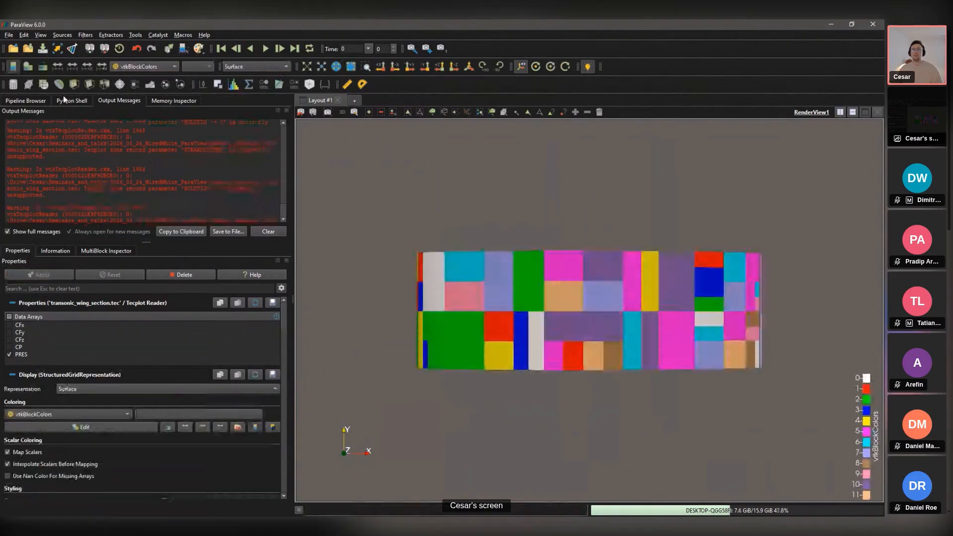
# Step: Show the pipeline browser and rotate the block-coloured wing into a perspective view
pyautogui.click(37, 99)
pyautogui.moveTo(663, 229); pyautogui.dragTo(573, 311)
pyautogui.scroll(3, 664, 222)
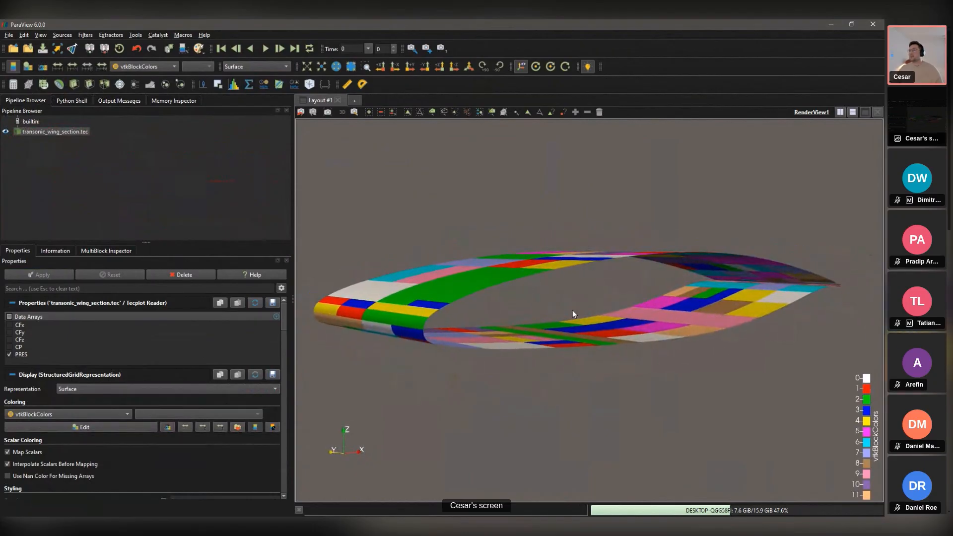
pyautogui.doubleClick(76, 133)
# Step: Add and apply a Merge Blocks filter to the wing data
pyautogui.hotkey('ctrl', 'space')
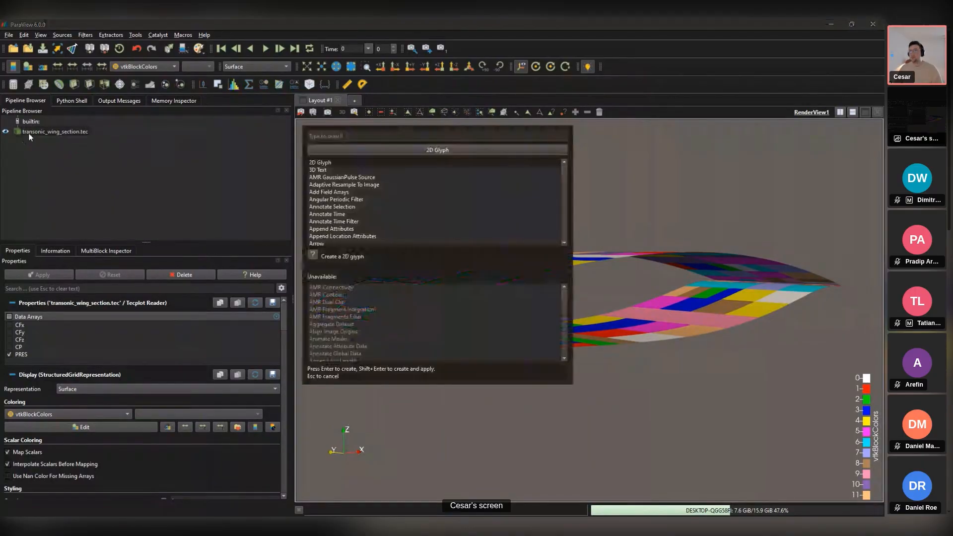
pyautogui.write('merge')
pyautogui.press('Return')
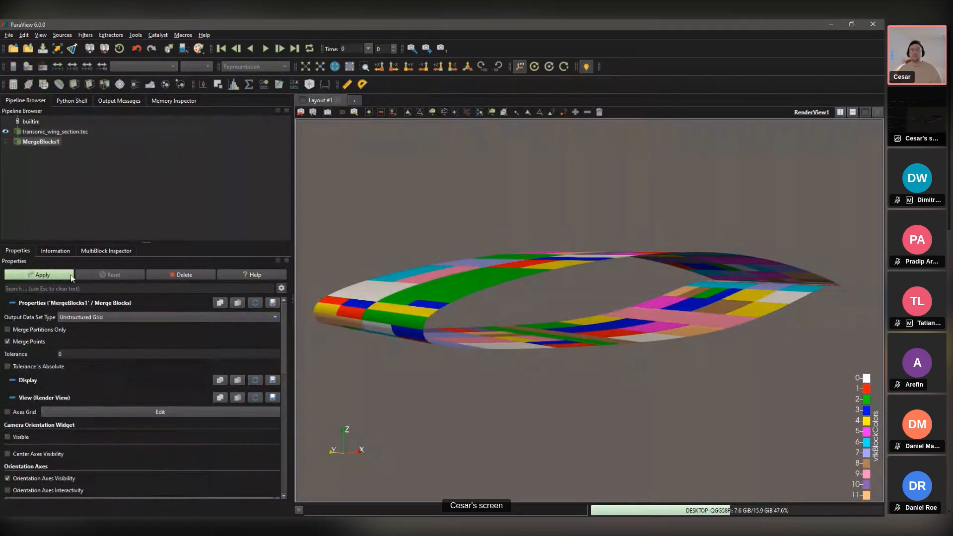
pyautogui.click(69, 273)
# Step: Add and apply an Extract Surface filter on the merged wing
pyautogui.hotkey('ctrl', 'space')
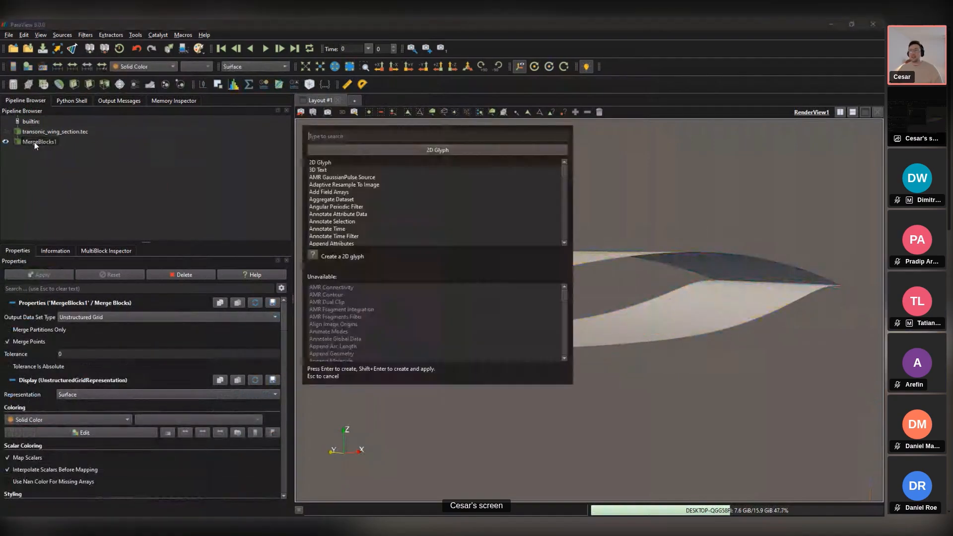
pyautogui.write('sur')
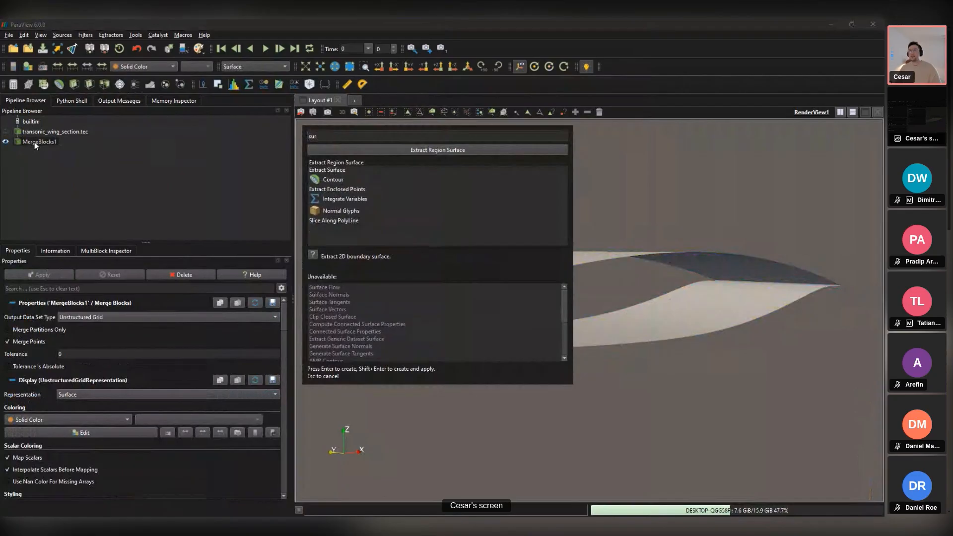
pyautogui.press('Down')
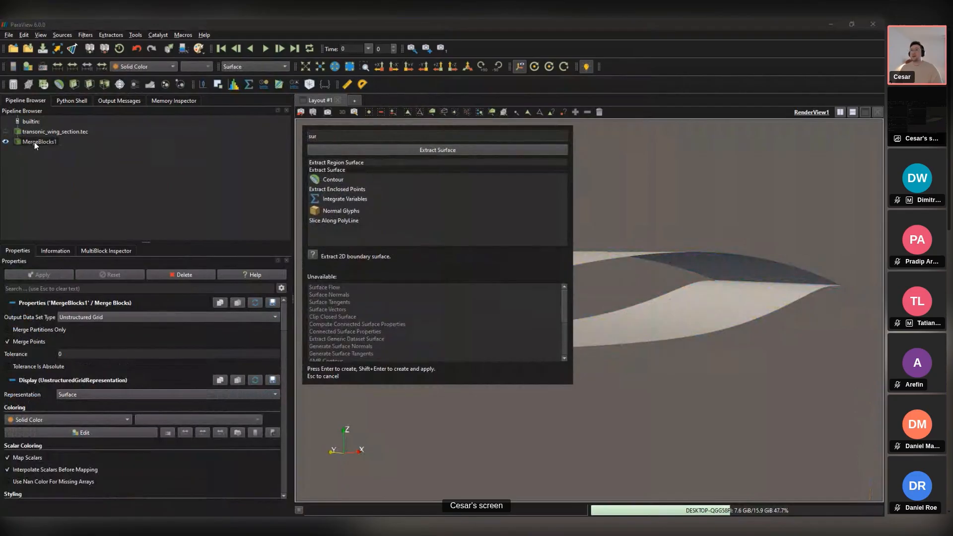
pyautogui.press('Return')
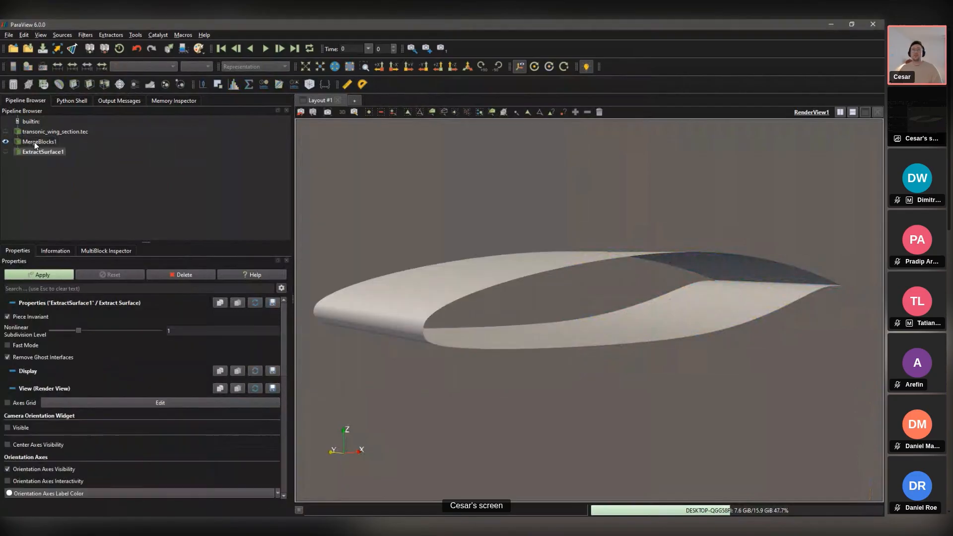
pyautogui.click(56, 274)
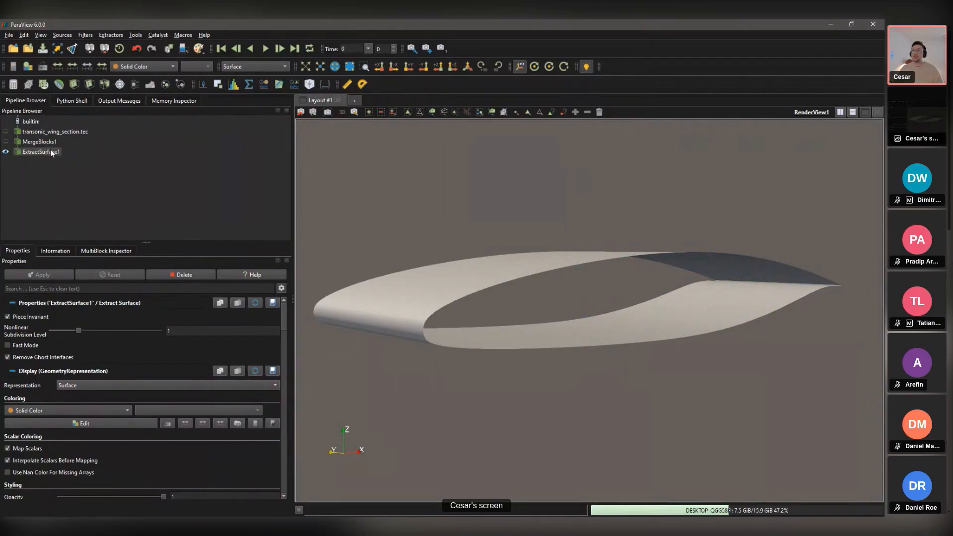
# Step: Add and apply a Surface Normals filter below ExtractSurface1, checking the colouring arrays unchanged
pyautogui.hotkey('ctrl', 'space')
pyautogui.write('sur')
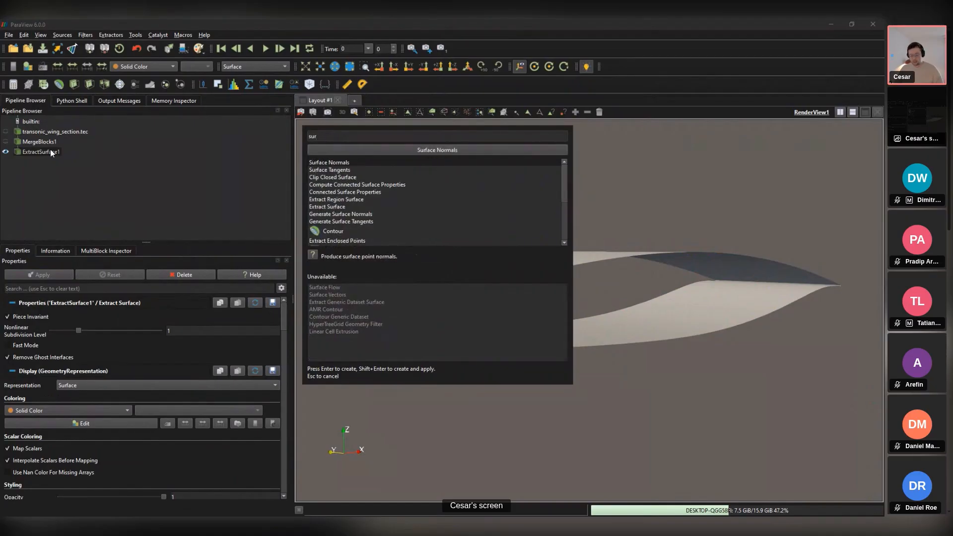
pyautogui.write('face nor')
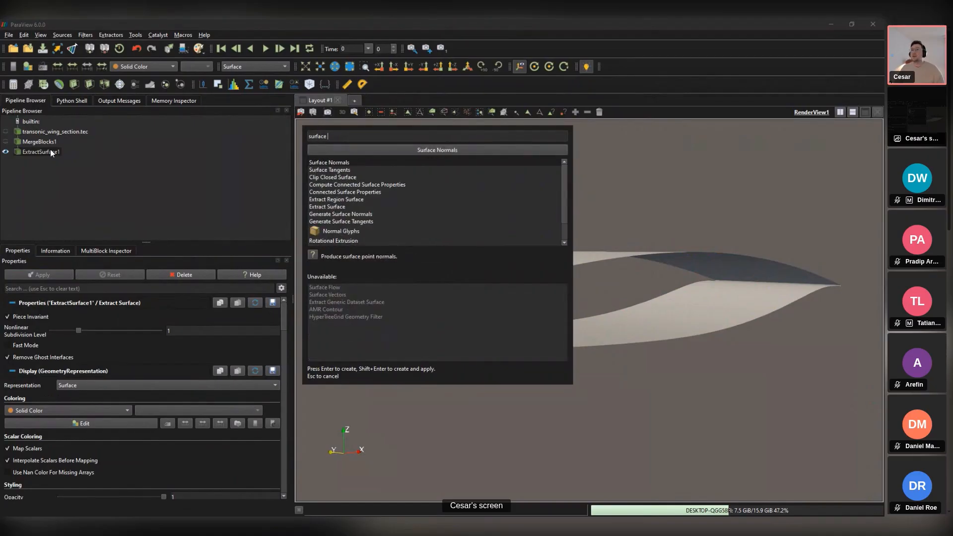
pyautogui.press('Return')
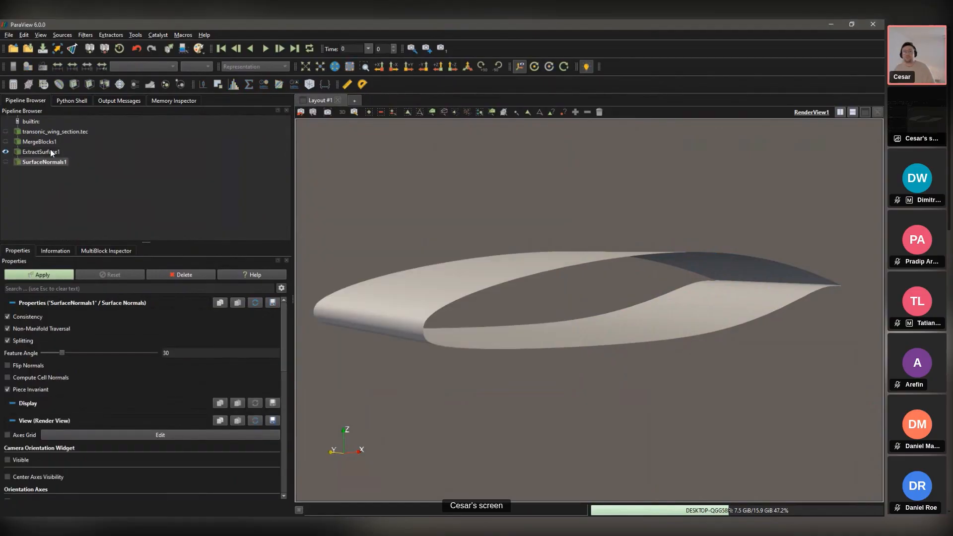
pyautogui.click(49, 275)
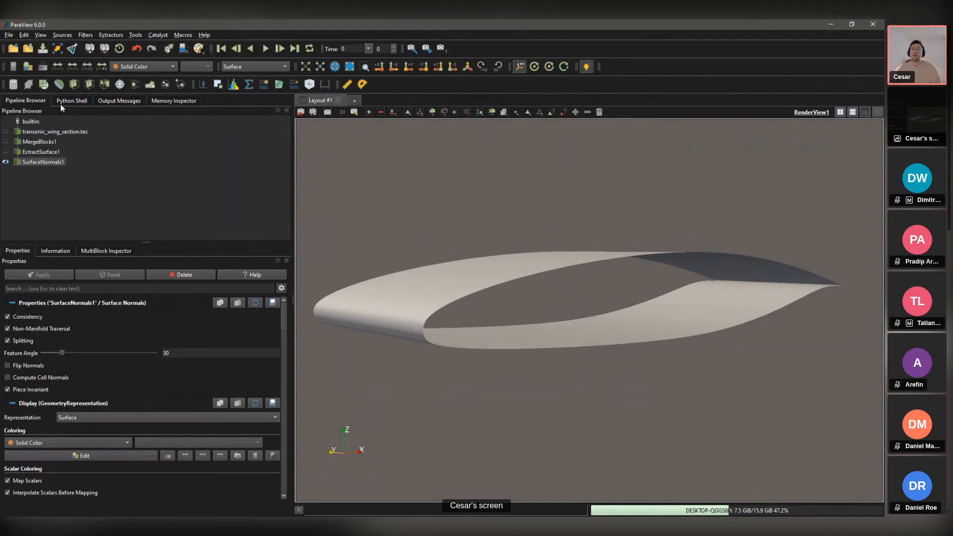
pyautogui.click(159, 67)
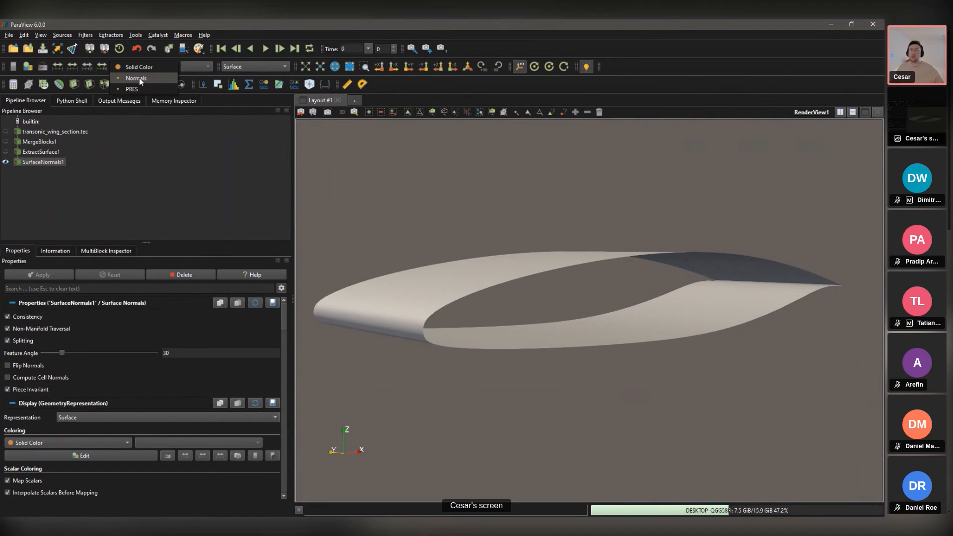
pyautogui.click(58, 162)
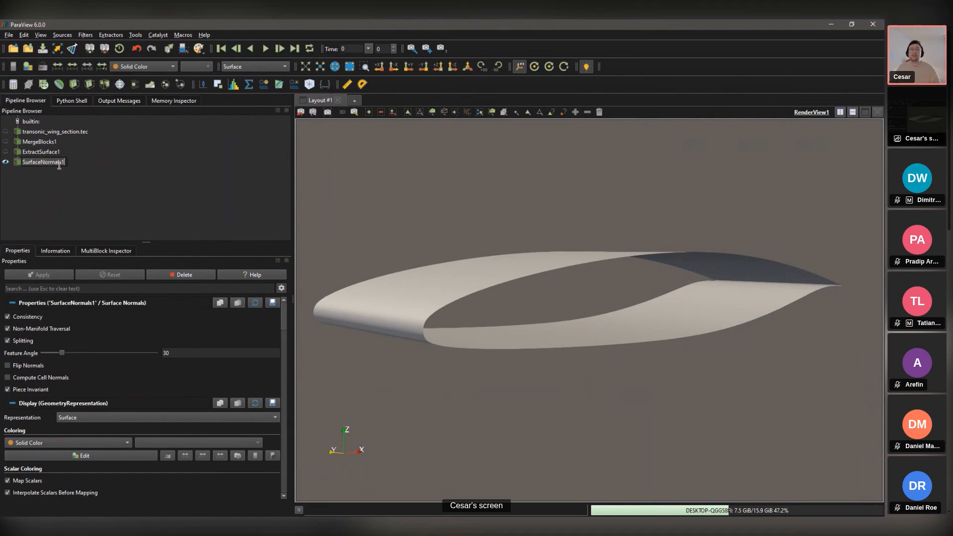
pyautogui.hotkey('ctrl', 'space')
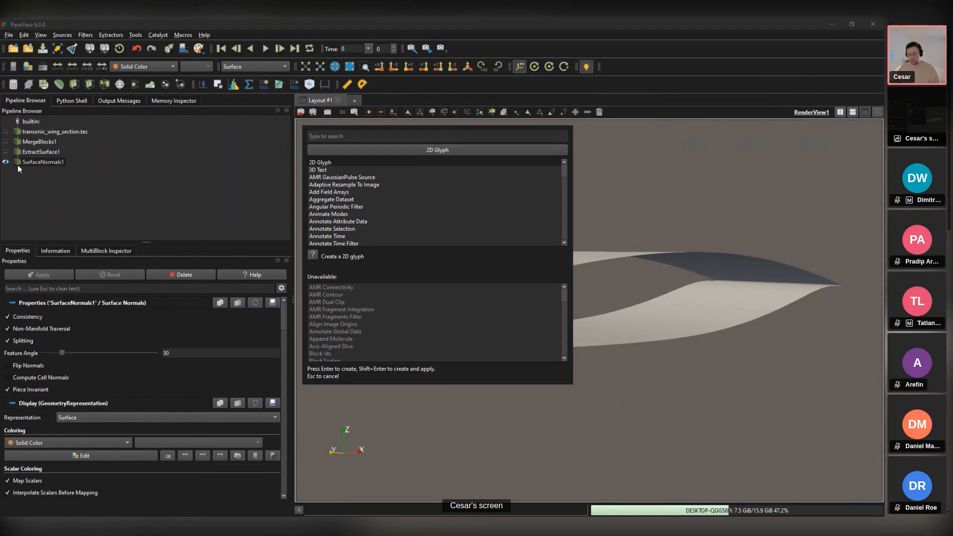
pyautogui.write('gl')
pyautogui.press('Down')
pyautogui.press('Return')
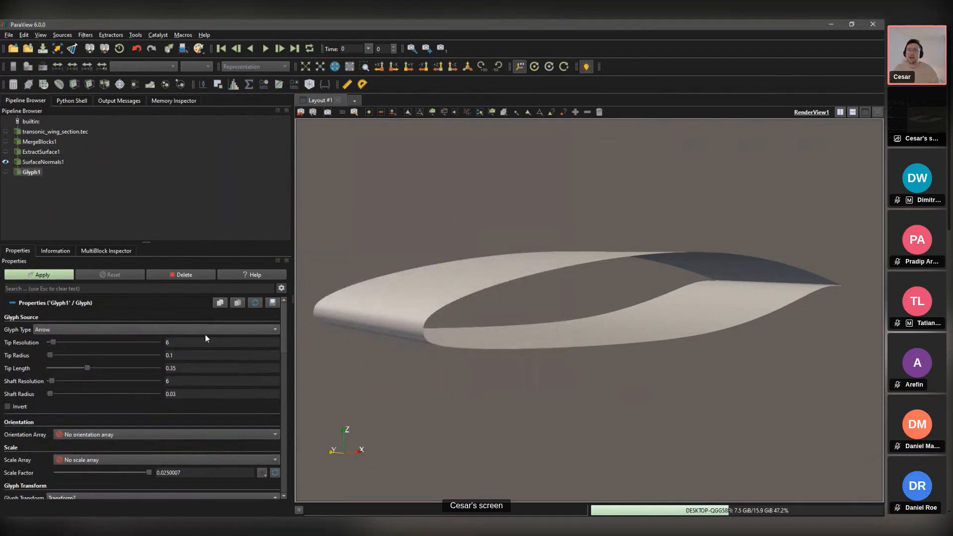
pyautogui.click(99, 434)
pyautogui.click(93, 447)
pyautogui.click(50, 274)
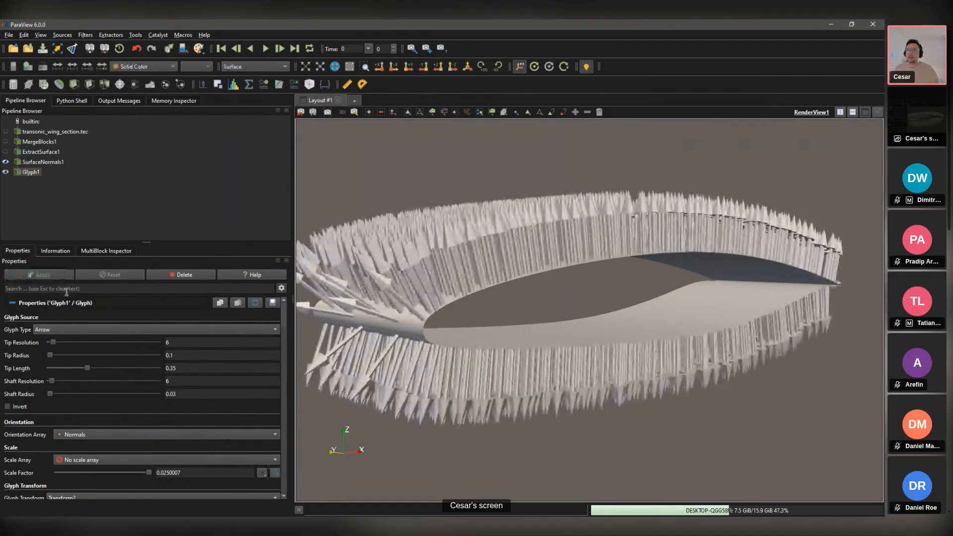
pyautogui.scroll(-1, 149, 447)
pyautogui.scroll(-1, 121, 415)
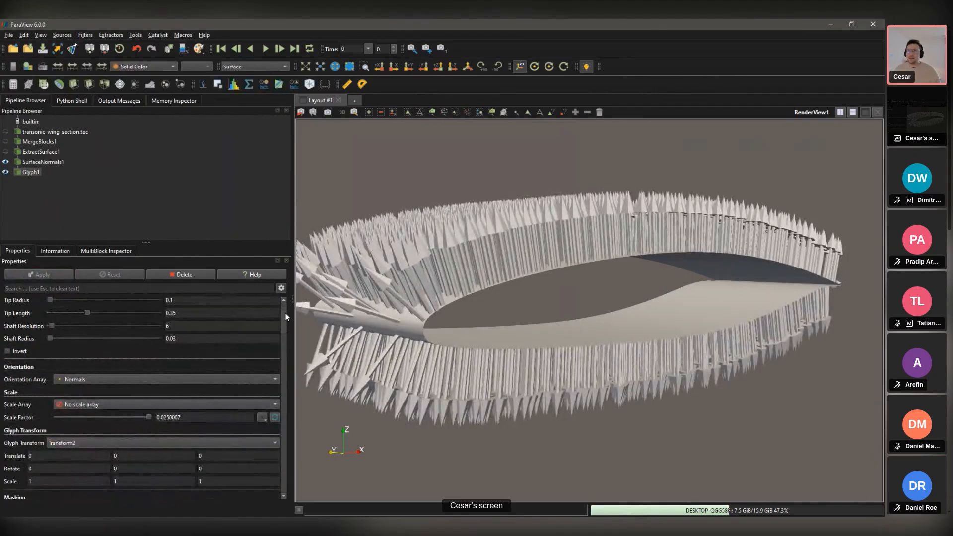
pyautogui.scroll(-4, 285, 316)
pyautogui.click(124, 392)
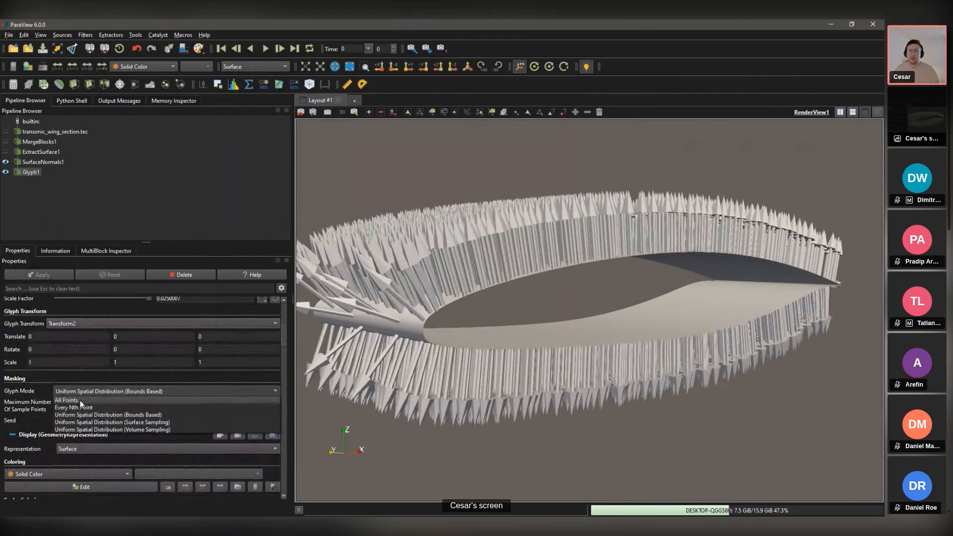
pyautogui.click(79, 401)
pyautogui.click(53, 277)
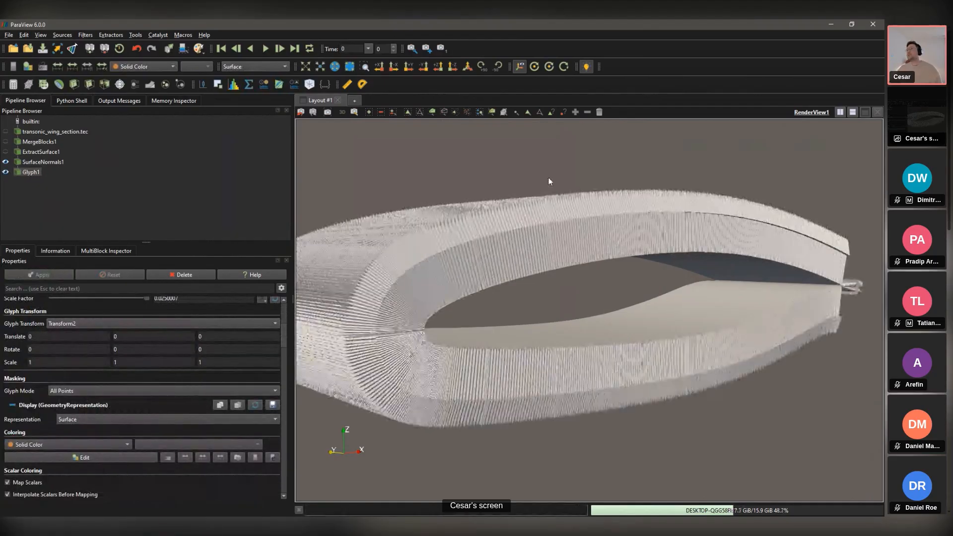
pyautogui.moveTo(606, 278); pyautogui.dragTo(495, 415)
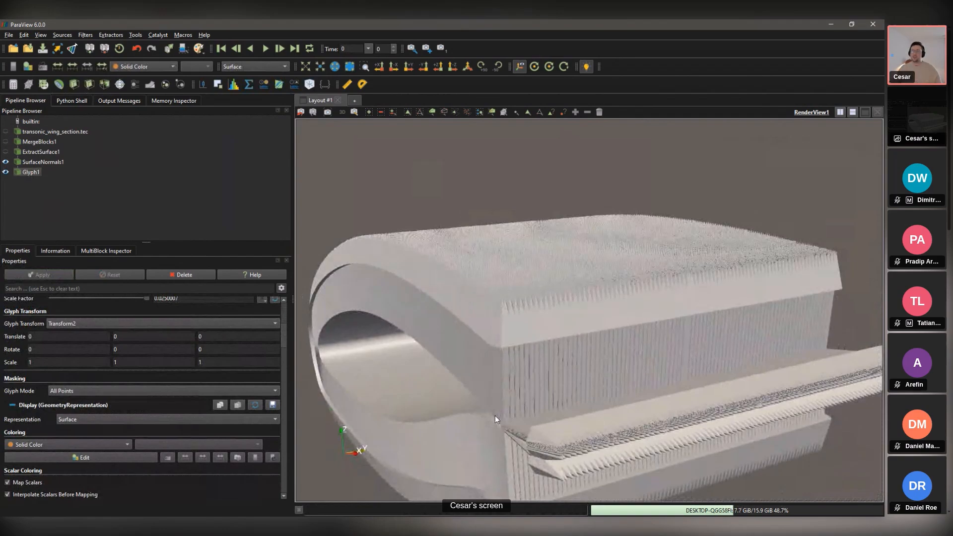
pyautogui.moveTo(495, 415); pyautogui.dragTo(445, 383)
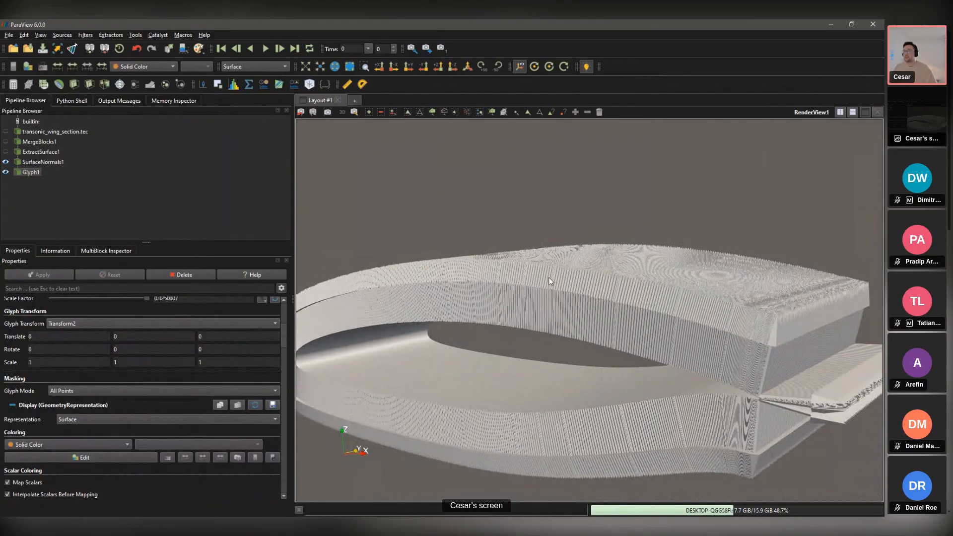
pyautogui.moveTo(549, 277); pyautogui.dragTo(30, 210)
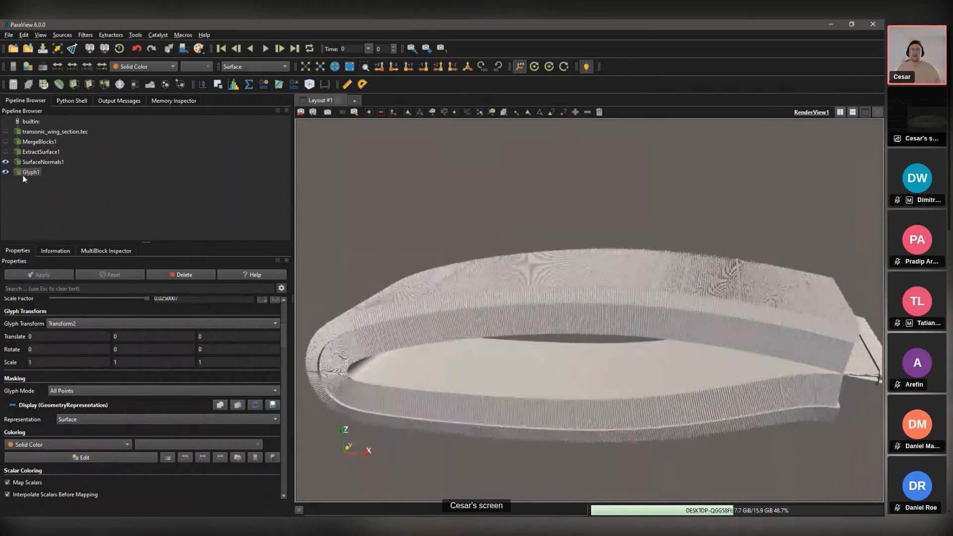
pyautogui.click(175, 275)
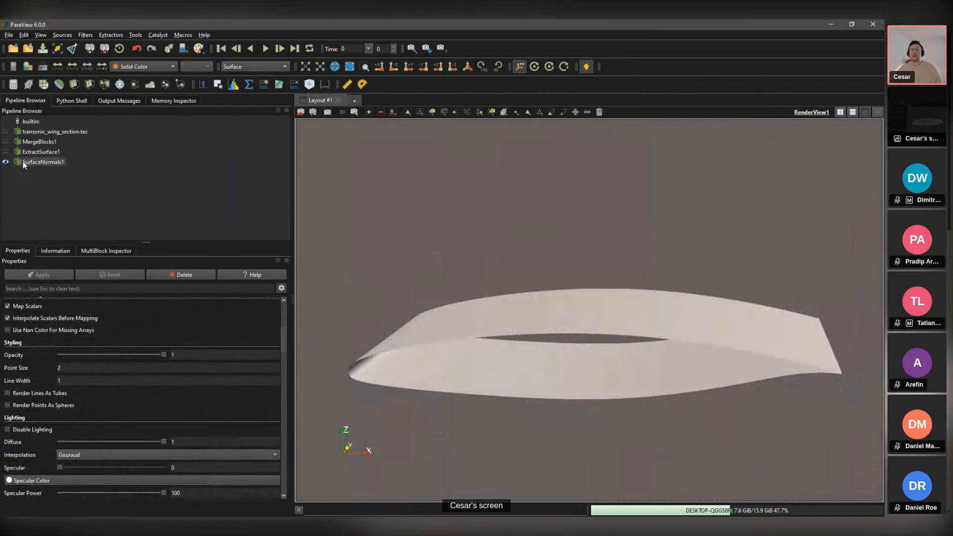
# Step: Add a Calculator producing Prel = PRES - 72092.78 and colour the wing by Prel
pyautogui.click(141, 66)
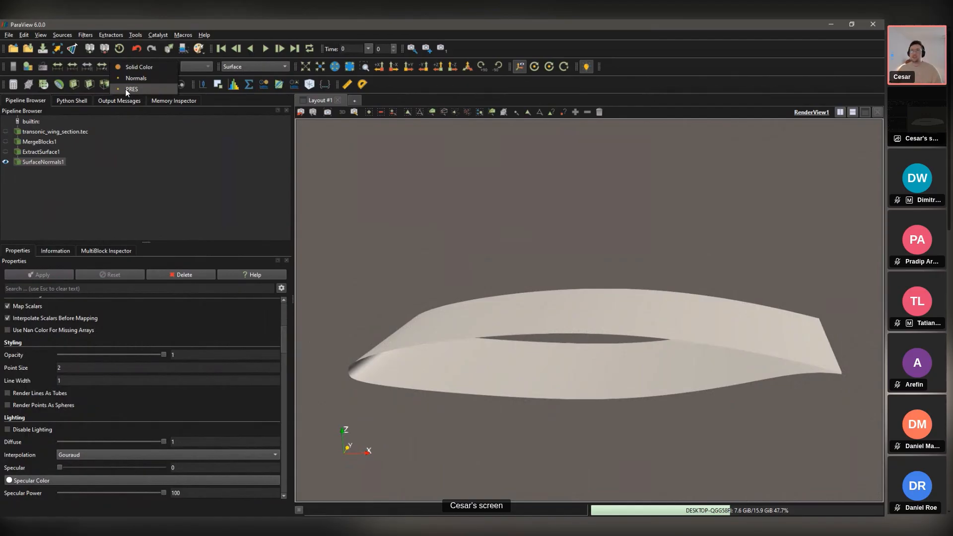
pyautogui.click(71, 169)
pyautogui.hotkey('ctrl', 'space')
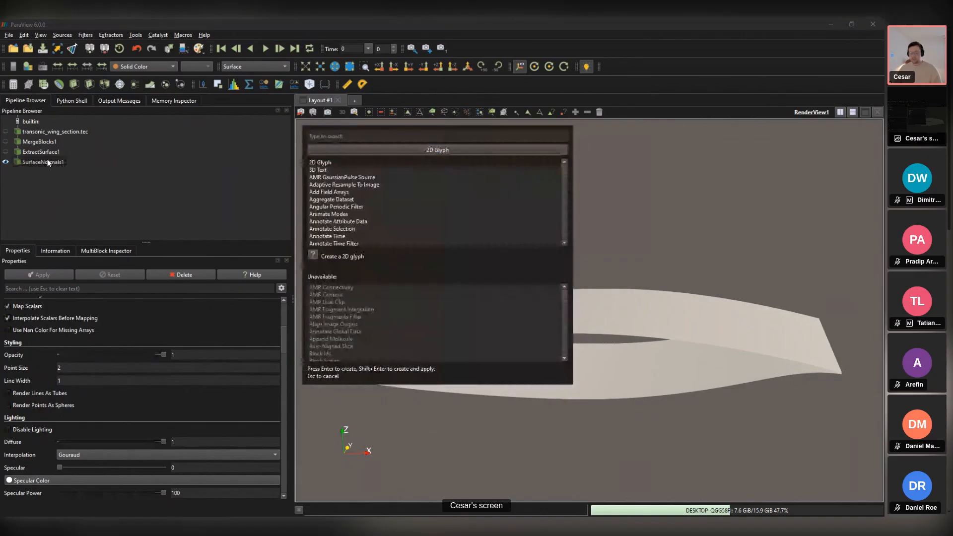
pyautogui.write('calc')
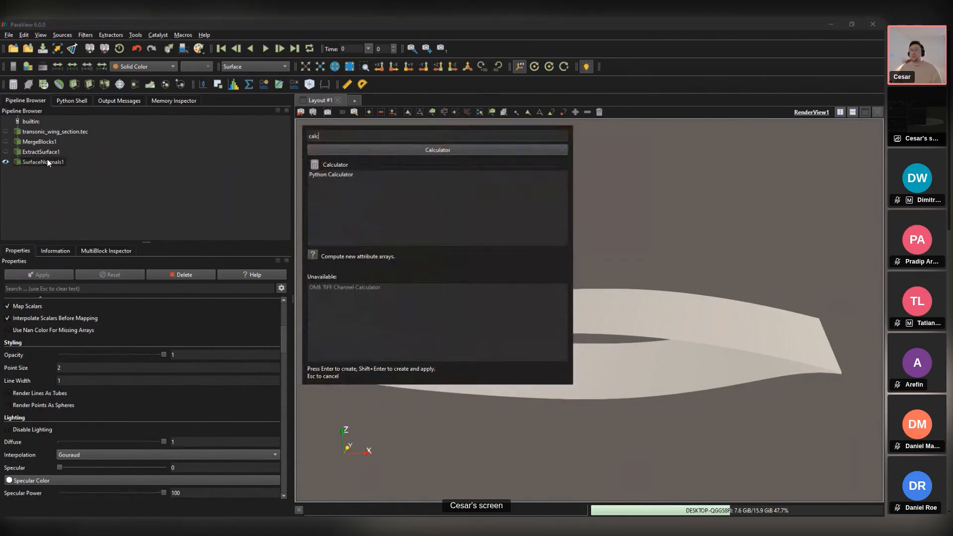
pyautogui.press('Return')
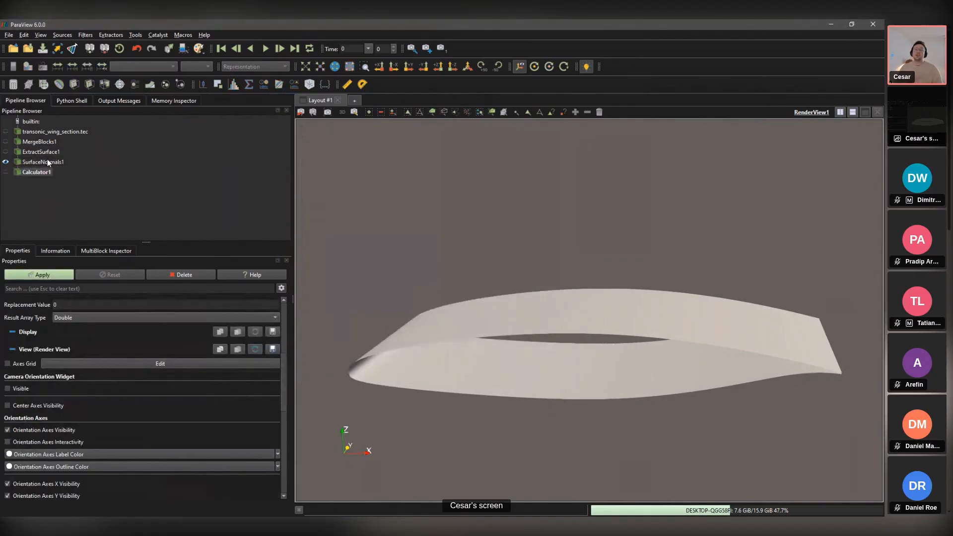
pyautogui.scroll(5, 55, 437)
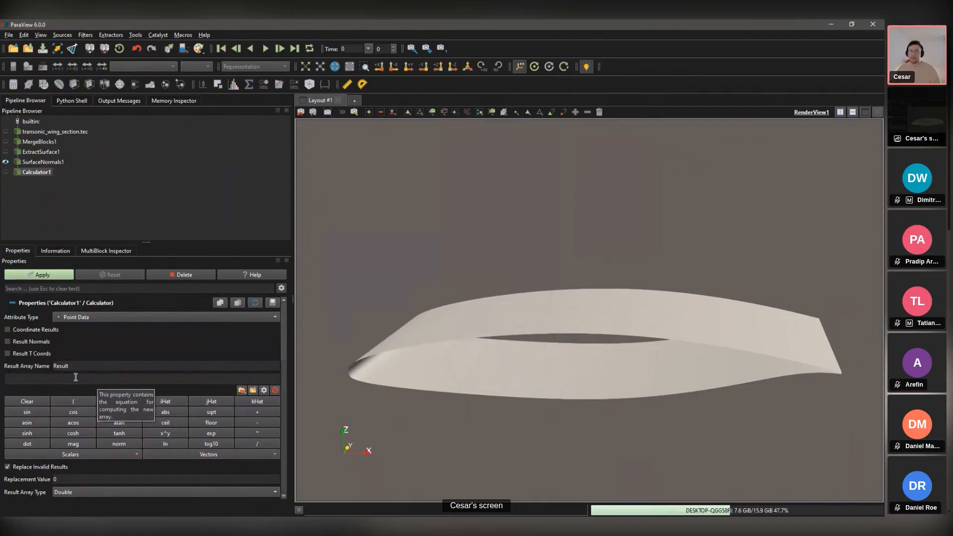
pyautogui.write('Prel')
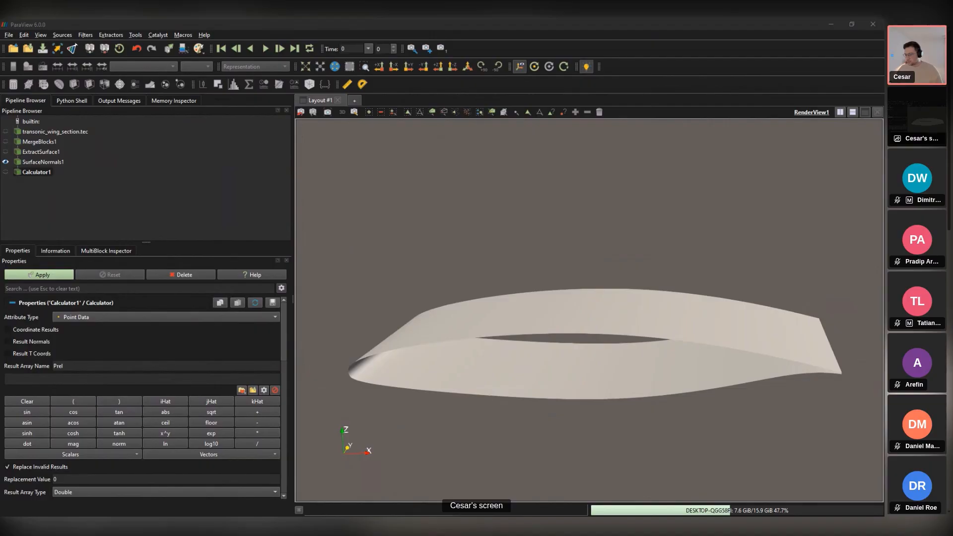
pyautogui.click(17, 378)
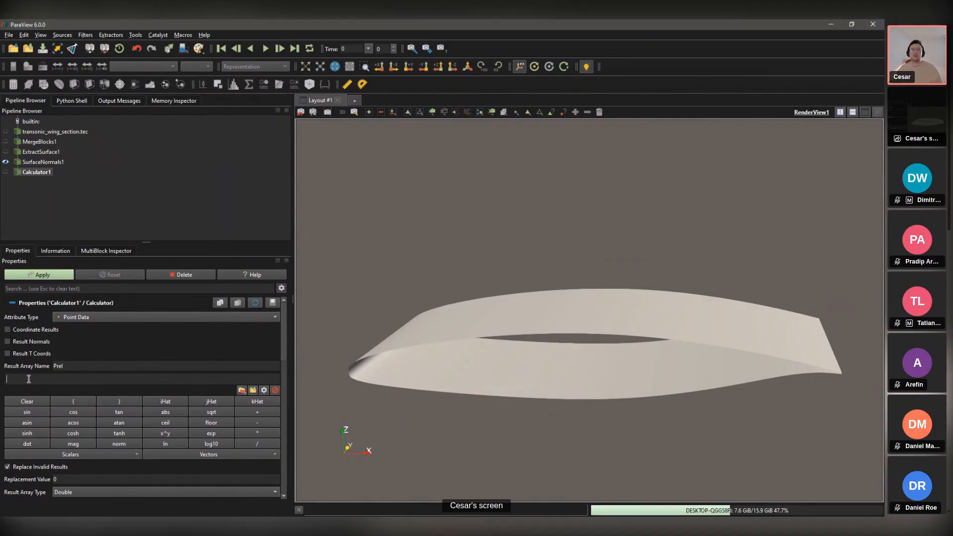
pyautogui.write('PREL - 72092.78')
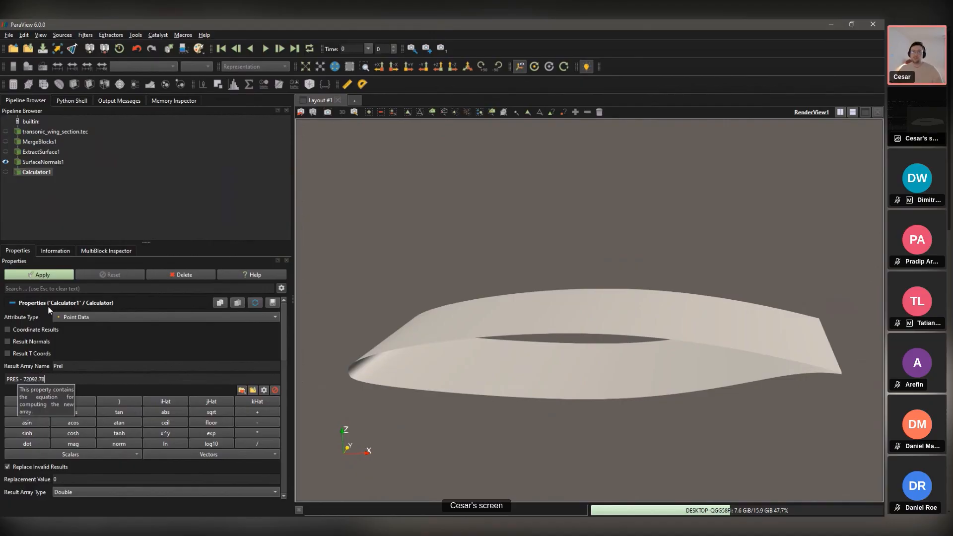
pyautogui.click(44, 273)
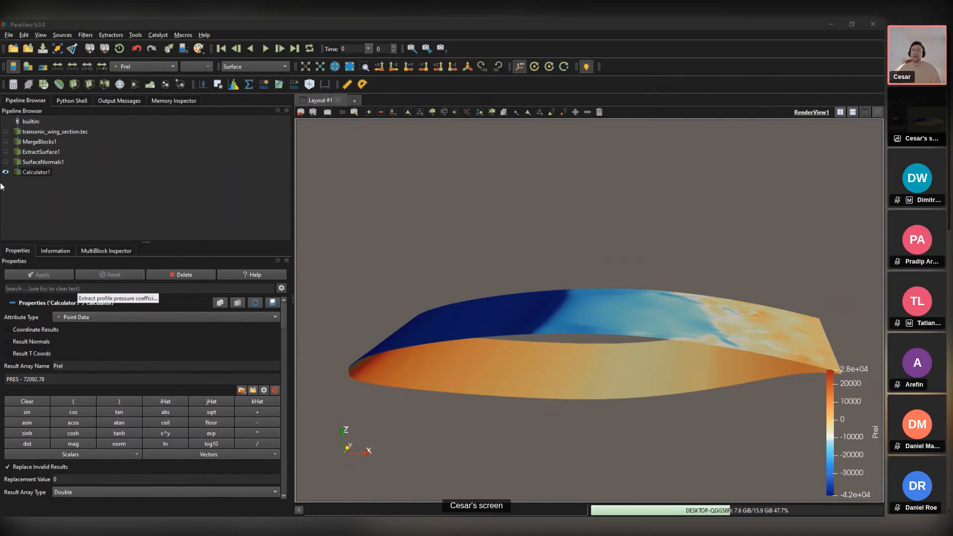
pyautogui.click(35, 174)
# Step: Add Calculator2 with result name Pforces and expression -Prel*Normals, then switch to the slide
pyautogui.hotkey('ctrl', 'space')
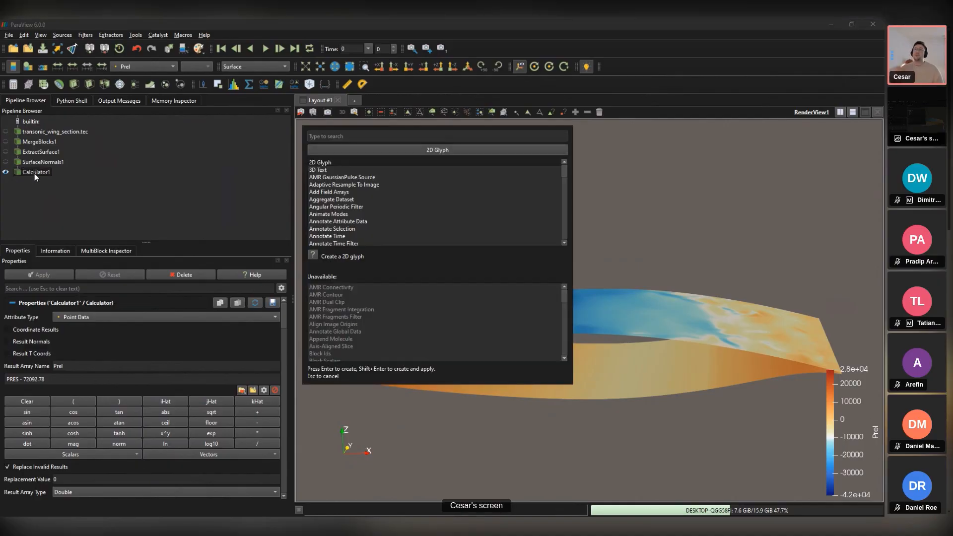
pyautogui.write('ca')
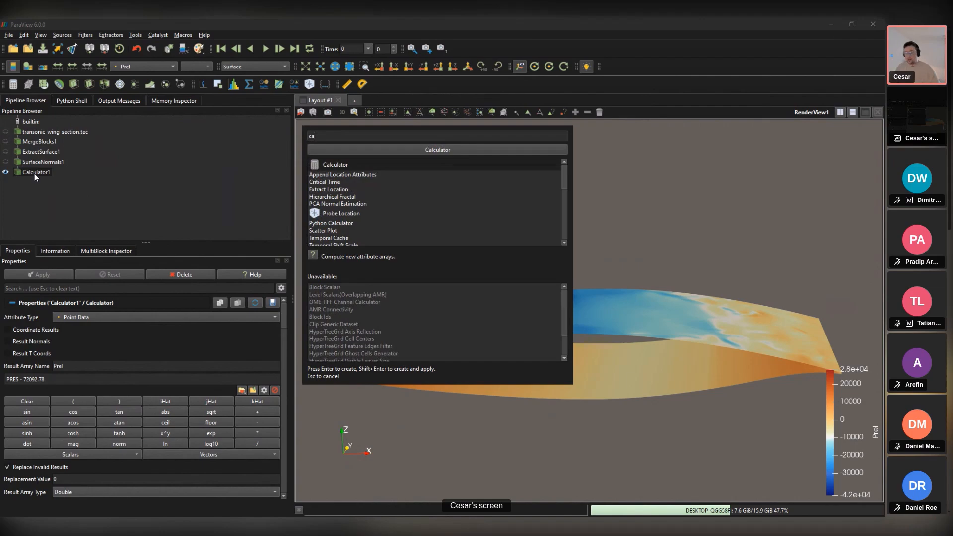
pyautogui.press('Return')
pyautogui.doubleClick(62, 367)
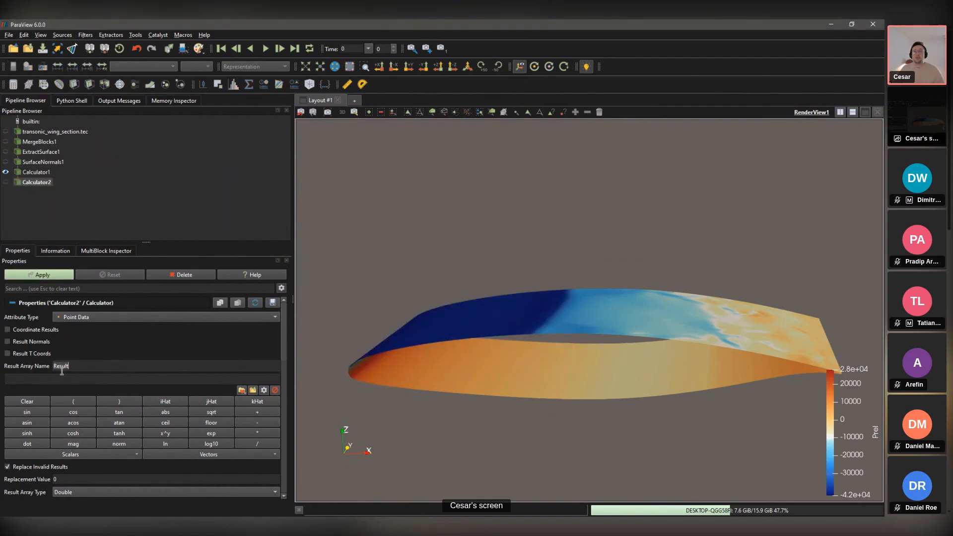
pyautogui.write('Pforces')
pyautogui.press('Tab')
pyautogui.write('-Prel*Normals')
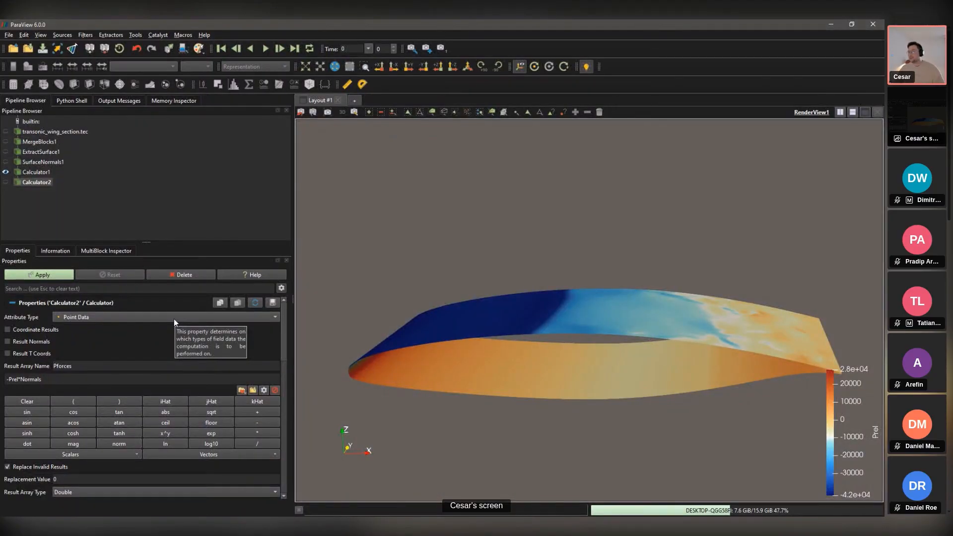
pyautogui.hotkey('alt', 'Tab')
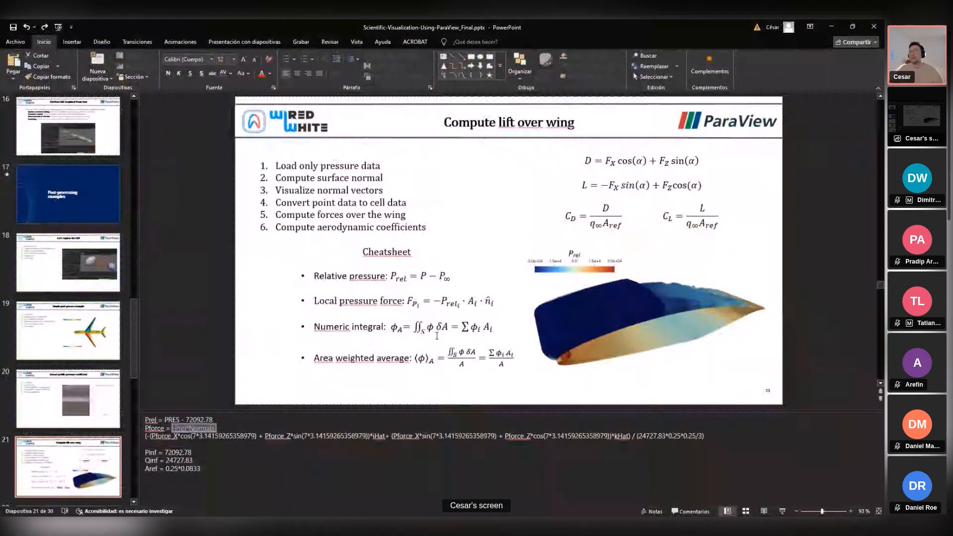
# Step: Highlight the φi Ai summation term of the cheatsheet's numeric-integral formula
pyautogui.click(437, 336)
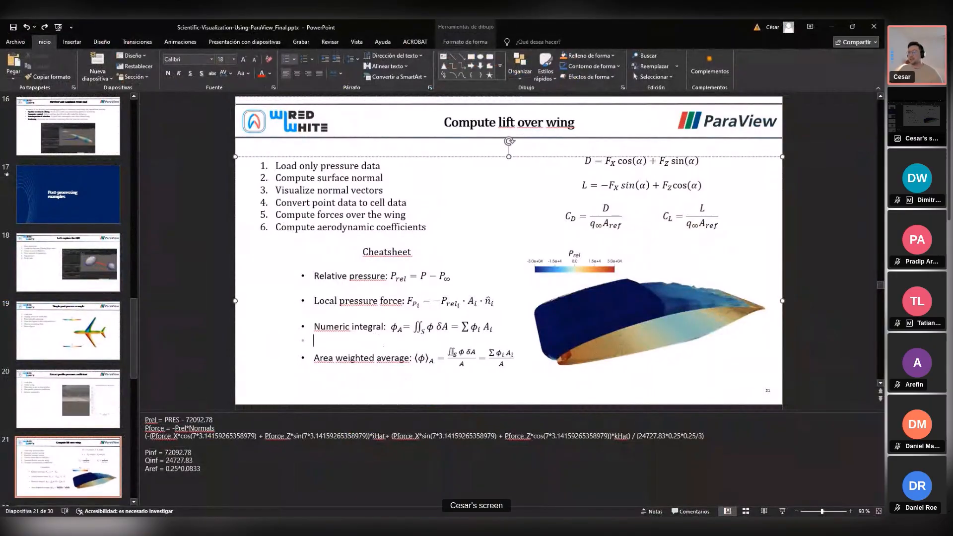
pyautogui.doubleClick(429, 328)
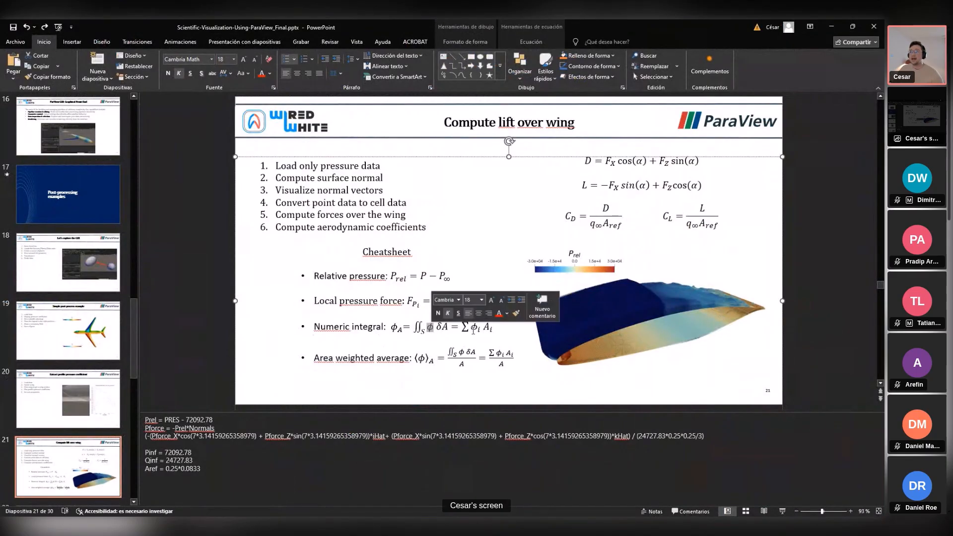
pyautogui.click(472, 327)
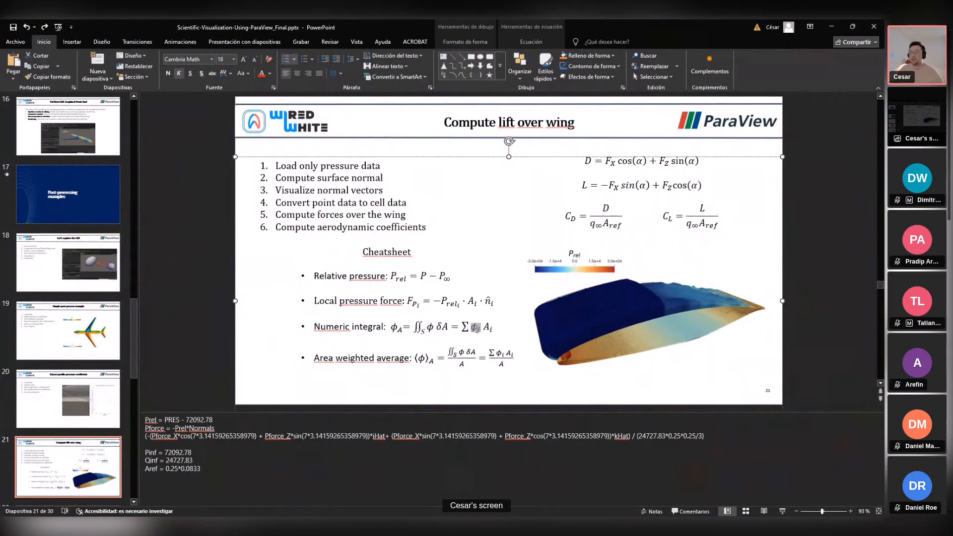
pyautogui.moveTo(475, 328); pyautogui.dragTo(490, 333)
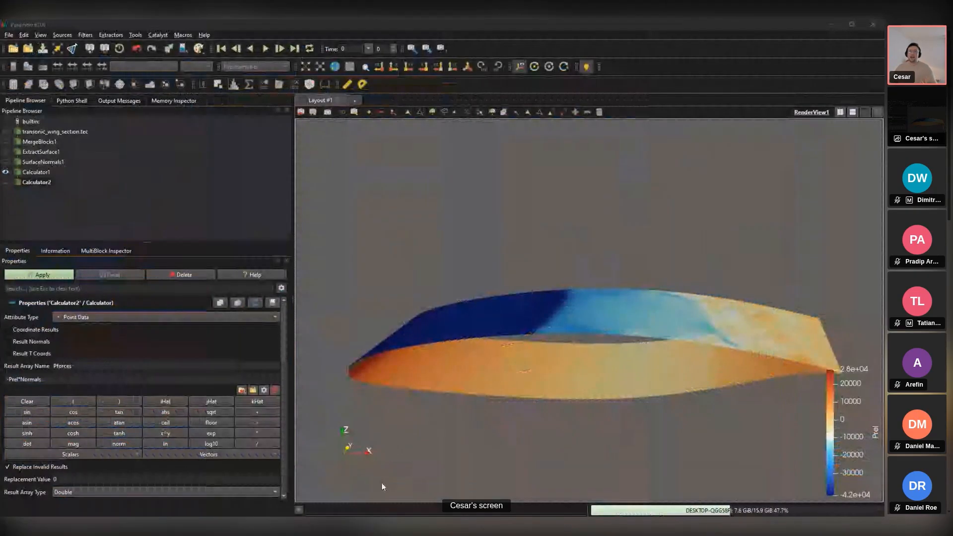
# Step: Back in ParaView, apply Calculator2 to compute the Pforces vectors over the wing
pyautogui.click(233, 346)
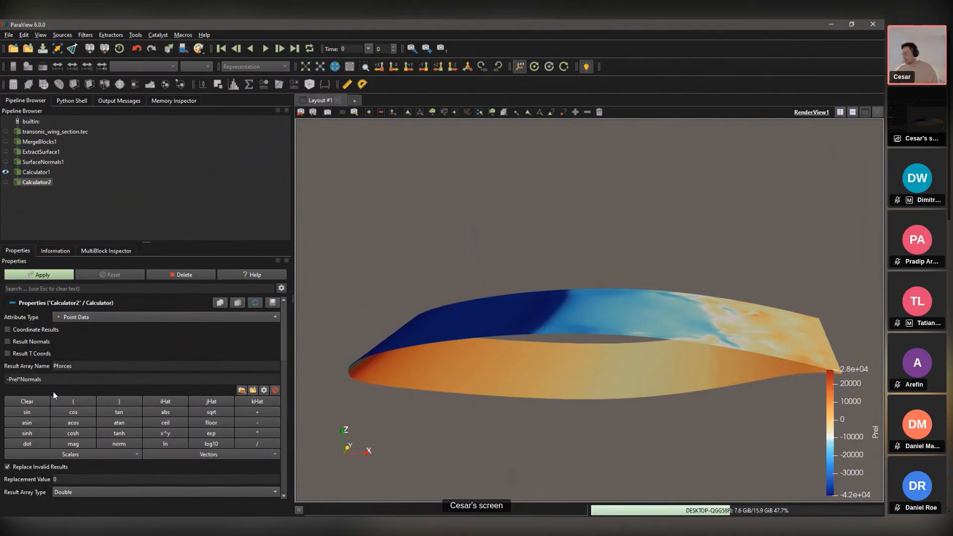
pyautogui.click(58, 273)
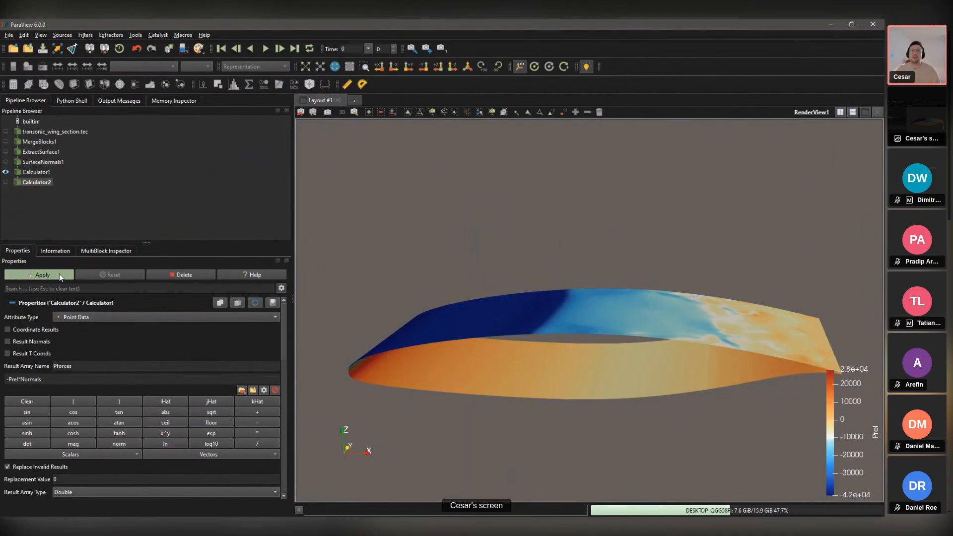
# Step: Add and apply a Glyph filter with arrows scaled by Pforces
pyautogui.hotkey('ctrl', 'space')
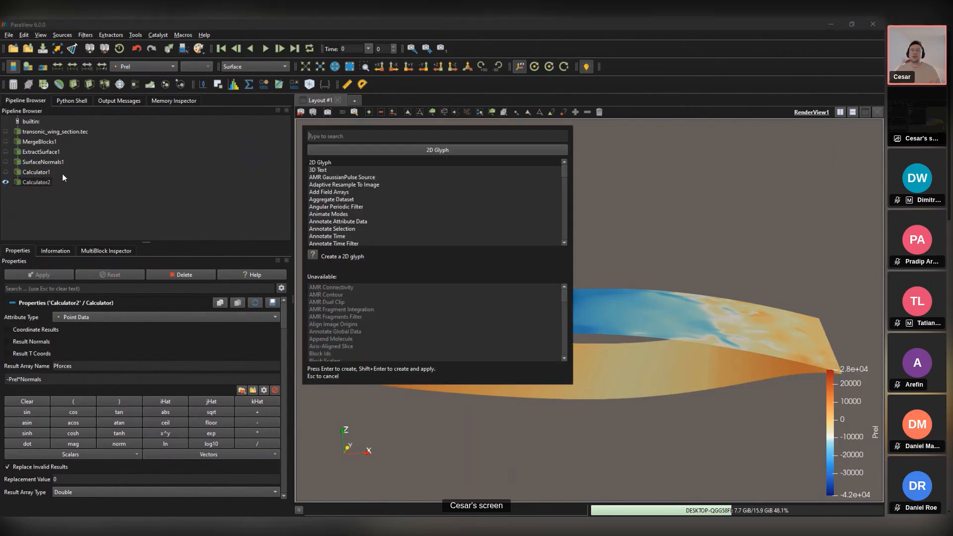
pyautogui.write('gl')
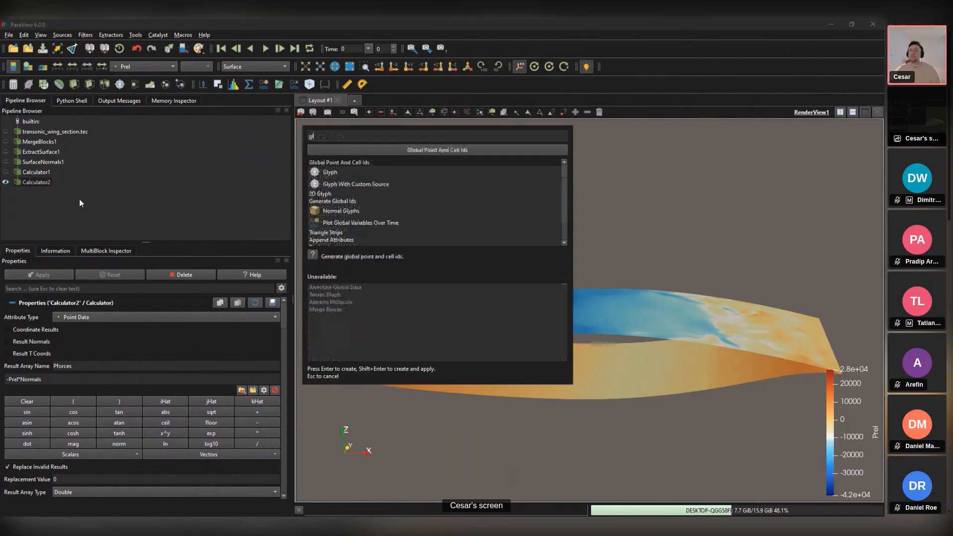
pyautogui.write('y')
pyautogui.press('Return')
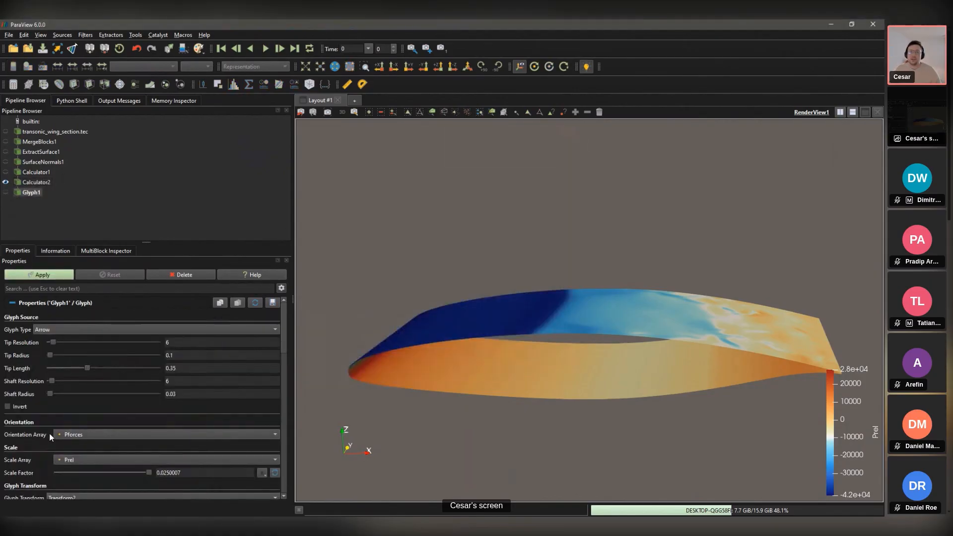
pyautogui.click(68, 460)
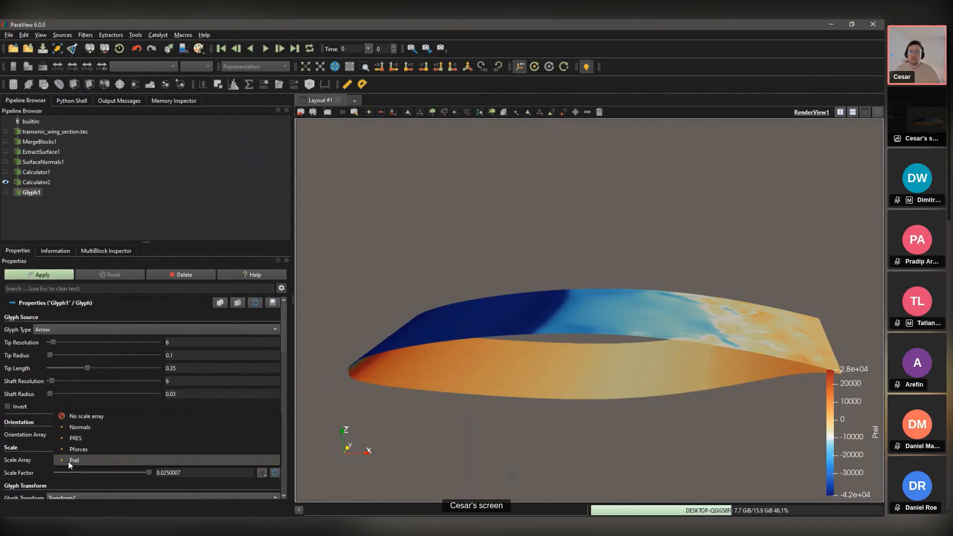
pyautogui.click(89, 449)
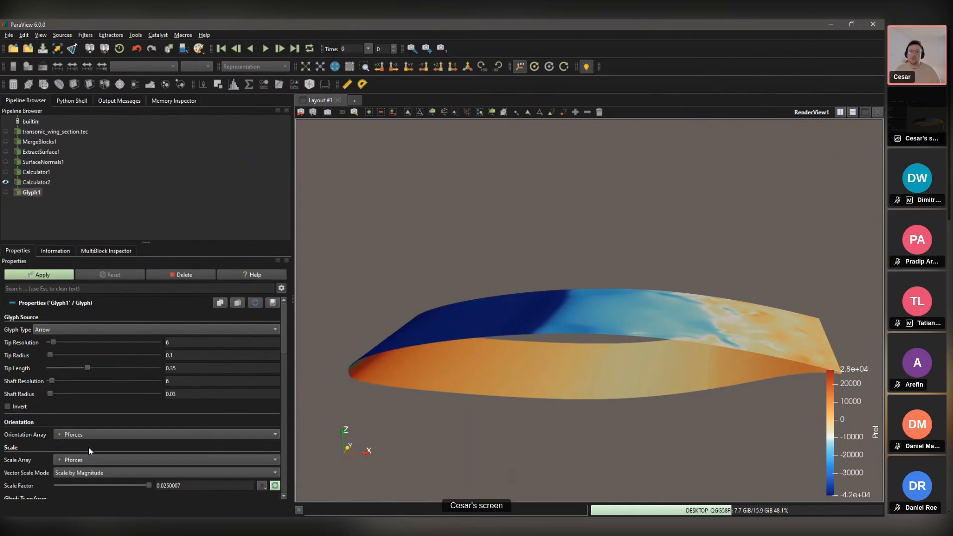
pyautogui.click(59, 271)
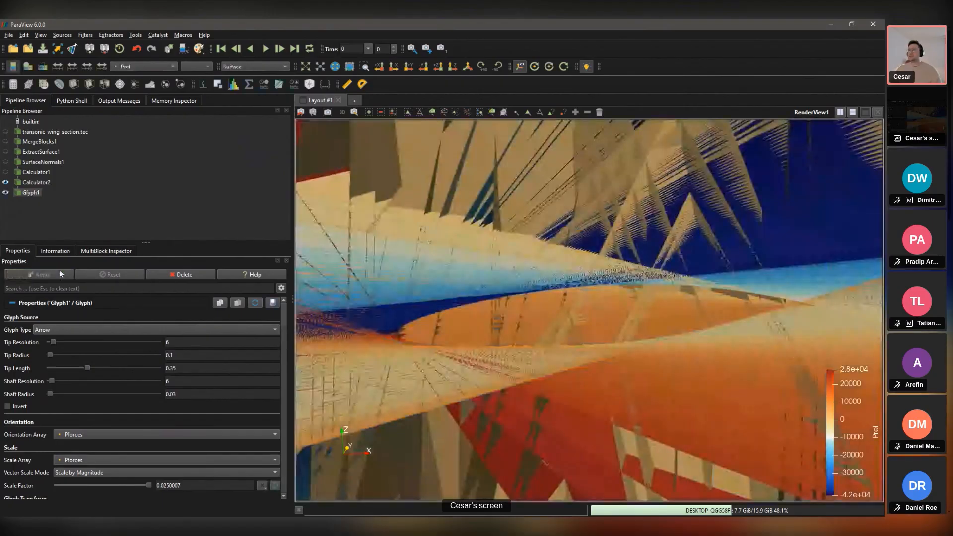
# Step: Adjust the glyph scale factor, first to 1e-06 and finally to 5e-07
pyautogui.click(198, 485)
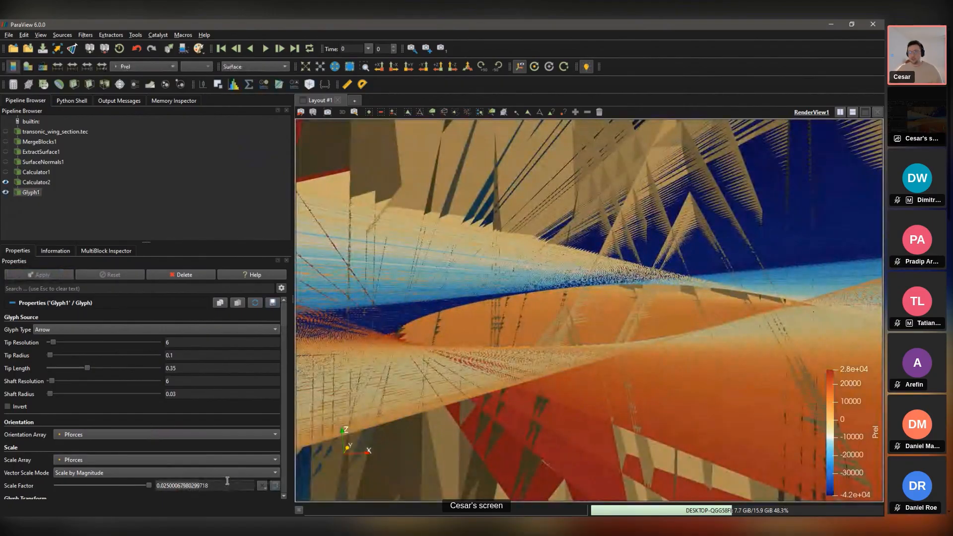
pyautogui.moveTo(220, 482); pyautogui.dragTo(121, 474)
pyautogui.write('e')
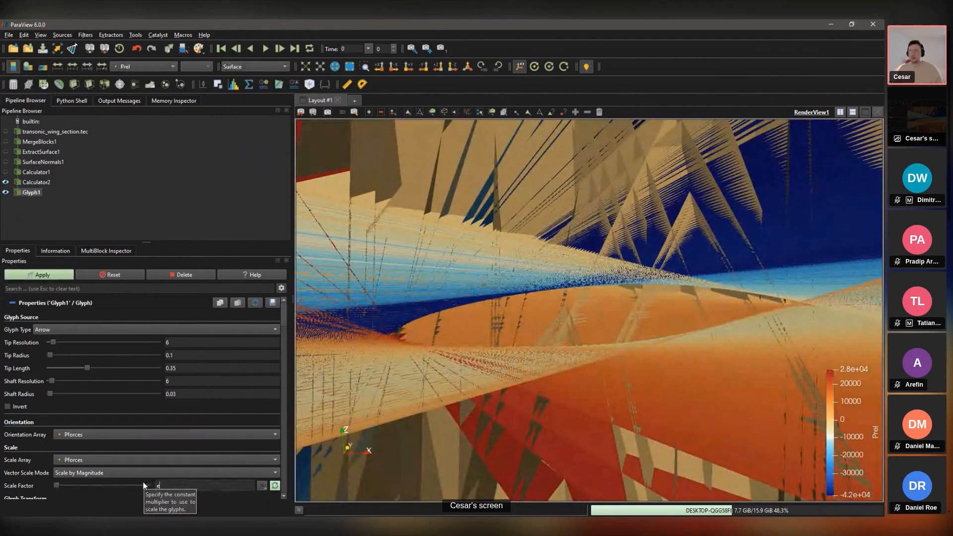
pyautogui.write('1e-6')
pyautogui.click(44, 276)
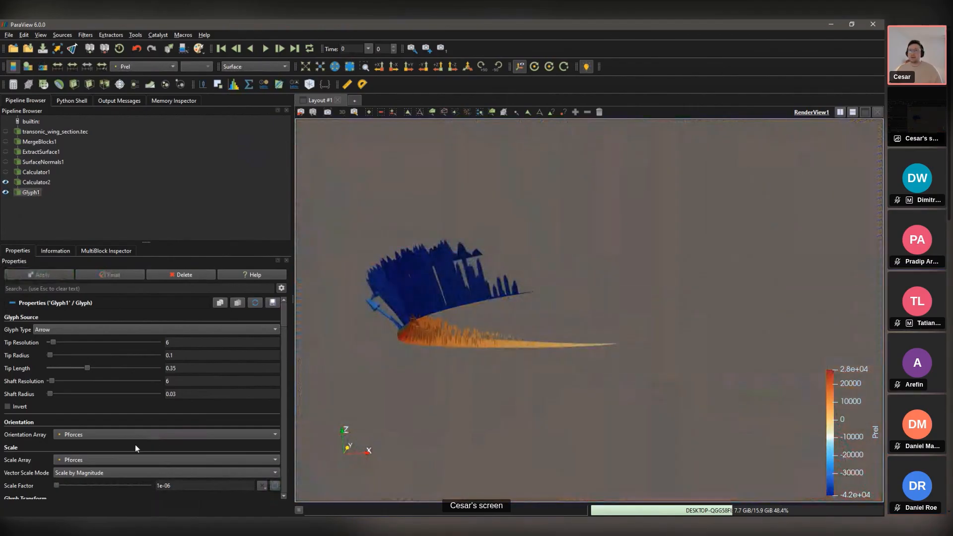
pyautogui.click(177, 488)
pyautogui.click(160, 488)
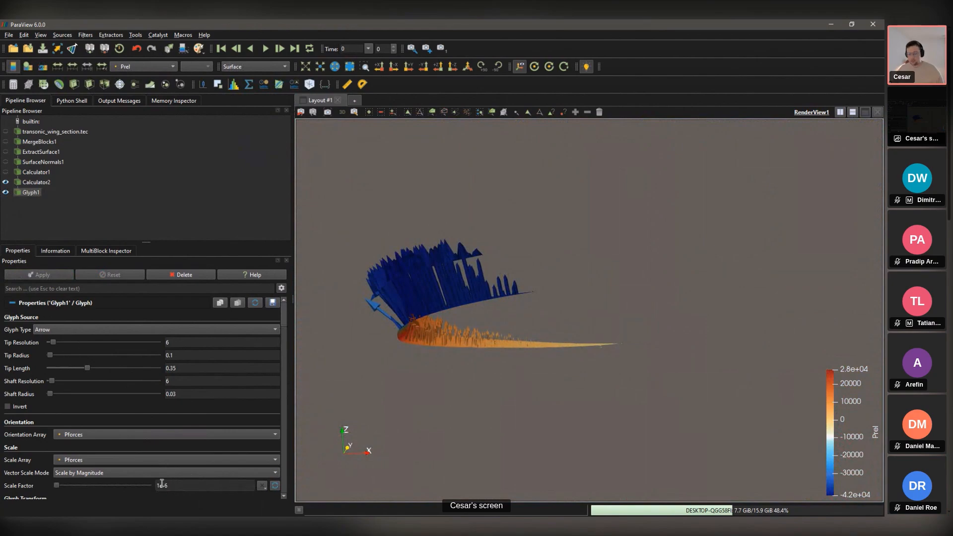
pyautogui.press('BackSpace')
pyautogui.write('5')
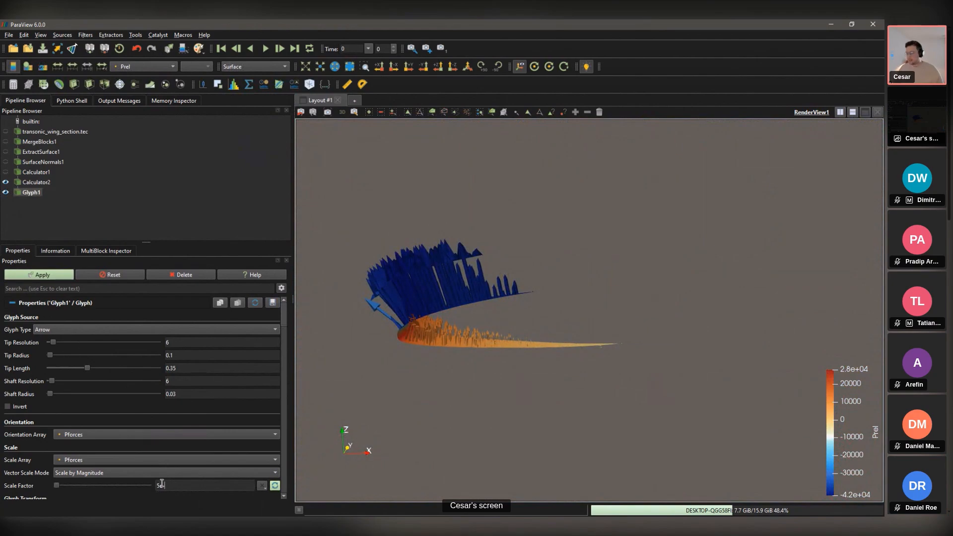
pyautogui.click(64, 277)
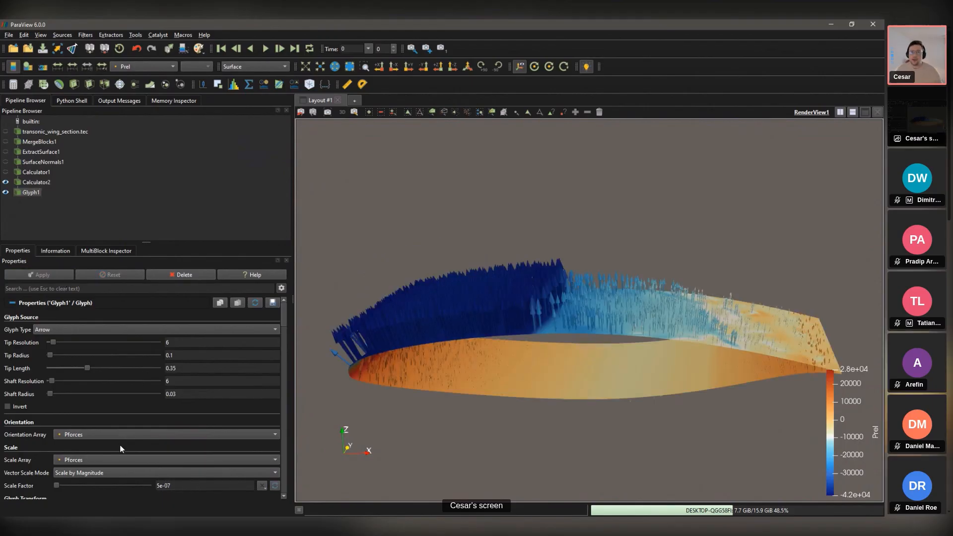
# Step: Set the Glyph Mode to All Points and apply
pyautogui.scroll(-1, 167, 430)
pyautogui.scroll(-2, 83, 405)
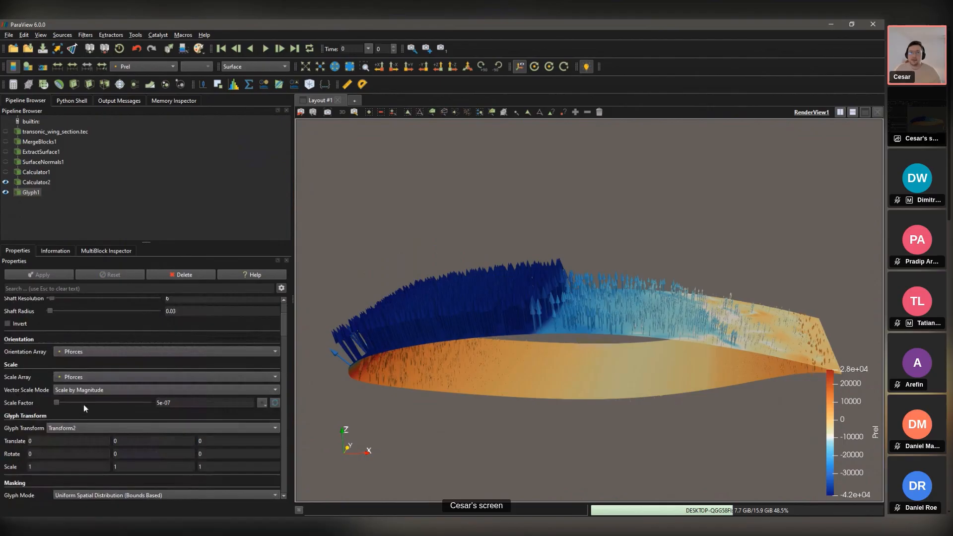
pyautogui.scroll(-1, 99, 432)
pyautogui.click(105, 469)
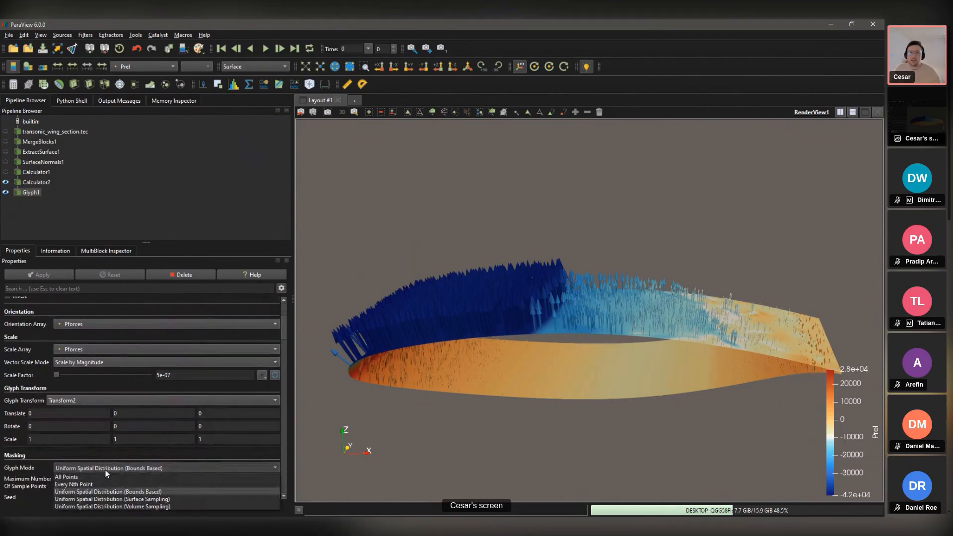
pyautogui.click(82, 477)
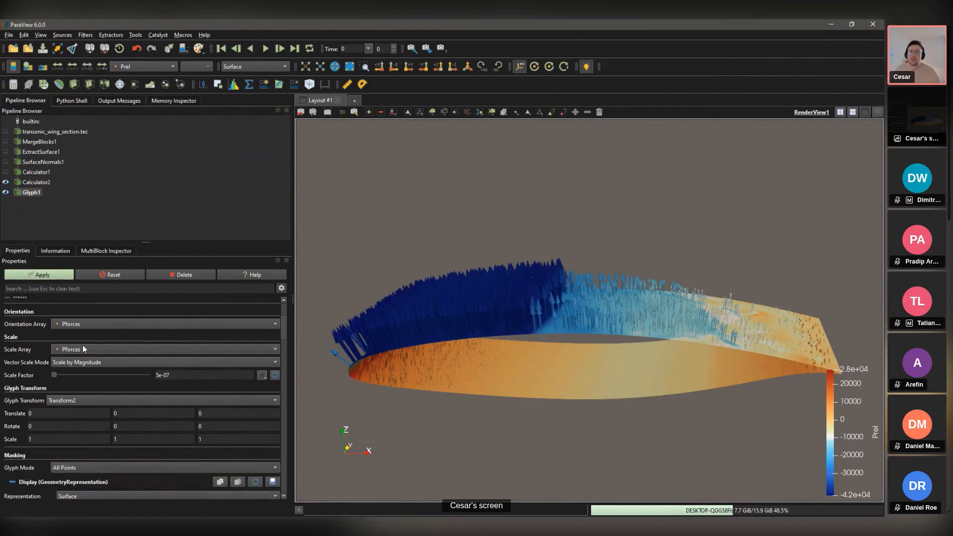
pyautogui.click(52, 277)
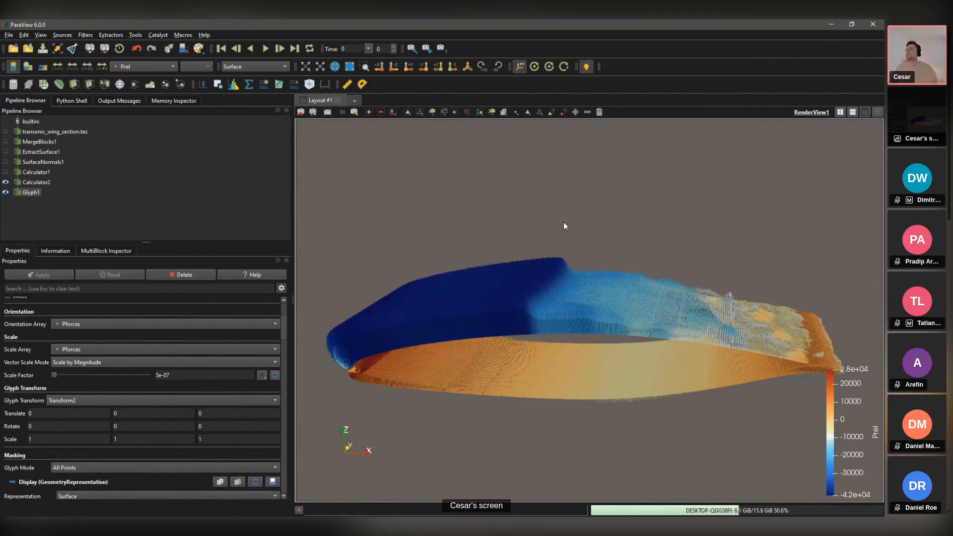
# Step: Orbit around the wing to inspect the force arrows near the nose, then delete Glyph1
pyautogui.moveTo(692, 187); pyautogui.dragTo(477, 214)
pyautogui.scroll(3, 478, 214)
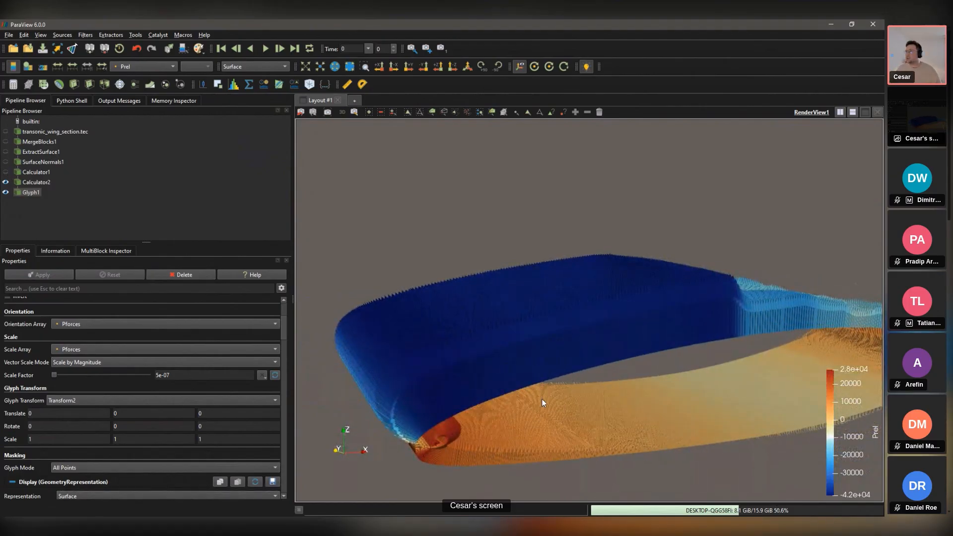
pyautogui.moveTo(542, 399); pyautogui.dragTo(516, 316)
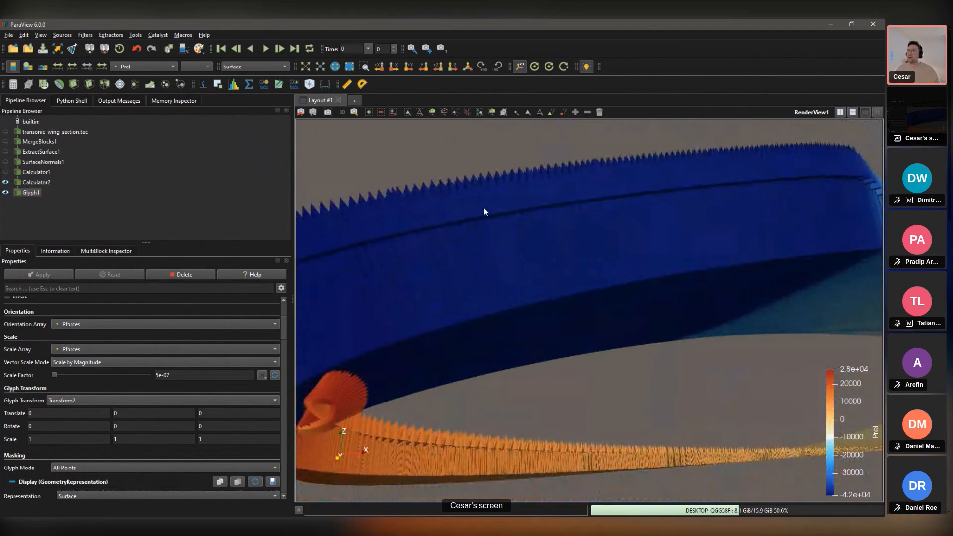
pyautogui.moveTo(485, 212); pyautogui.dragTo(500, 237)
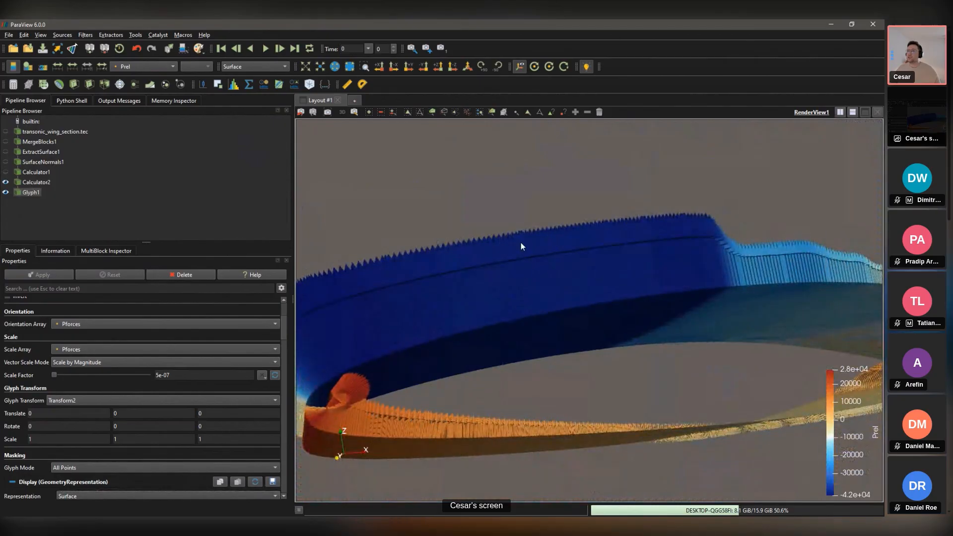
pyautogui.moveTo(526, 273); pyautogui.dragTo(381, 390)
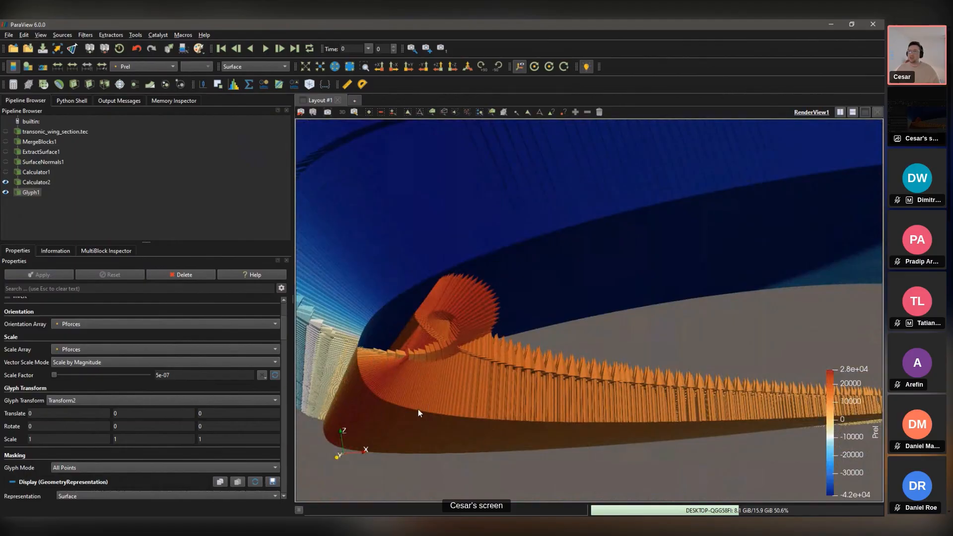
pyautogui.moveTo(418, 409); pyautogui.dragTo(427, 419)
pyautogui.scroll(-5, 428, 423)
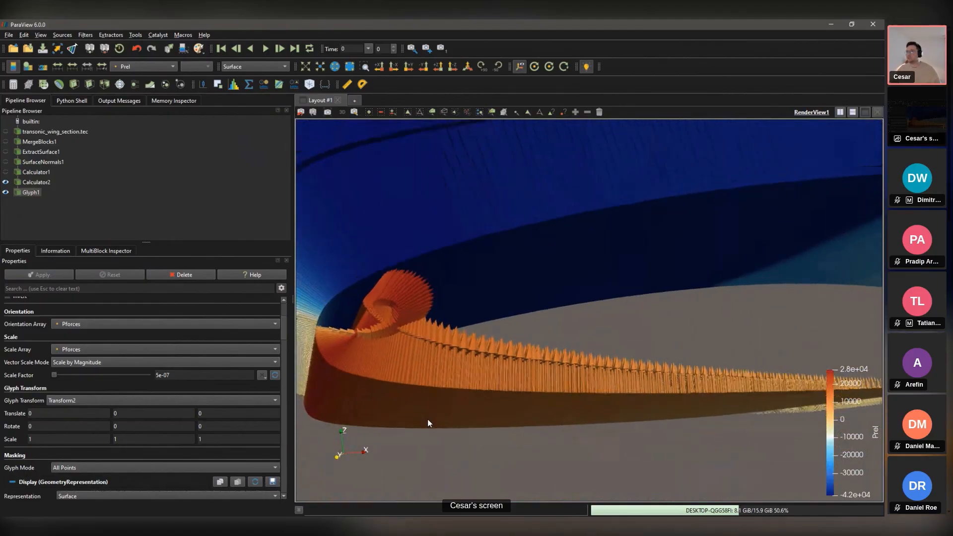
pyautogui.moveTo(581, 357); pyautogui.dragTo(559, 344)
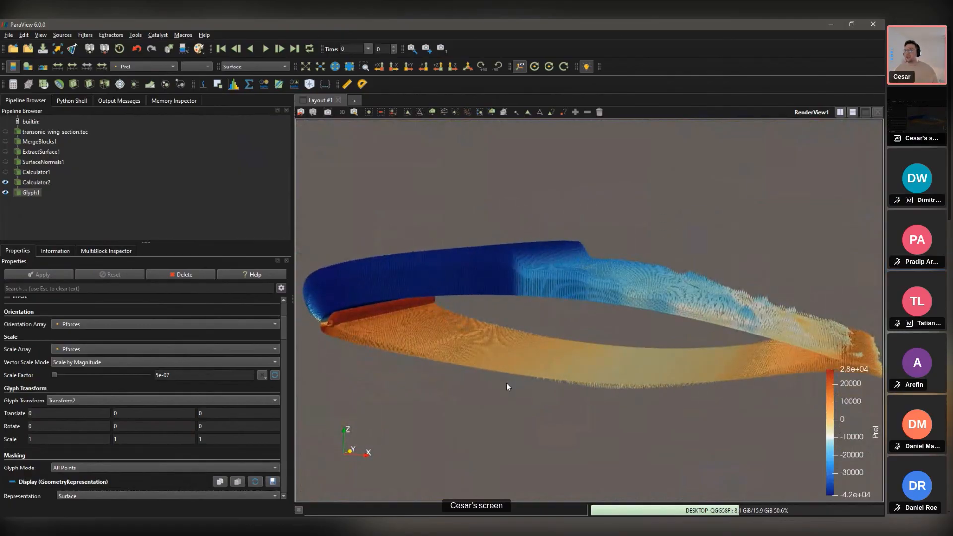
pyautogui.moveTo(598, 272); pyautogui.dragTo(606, 307)
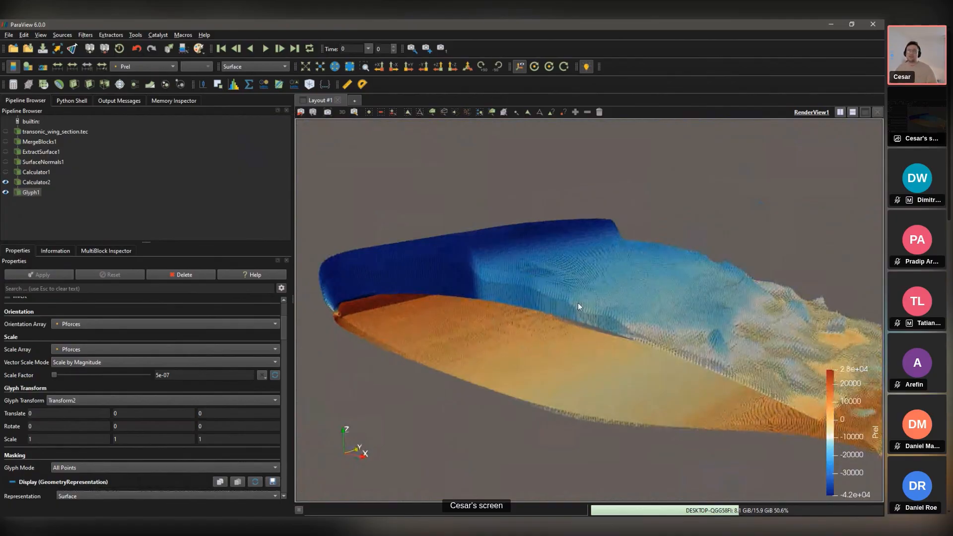
pyautogui.click(180, 275)
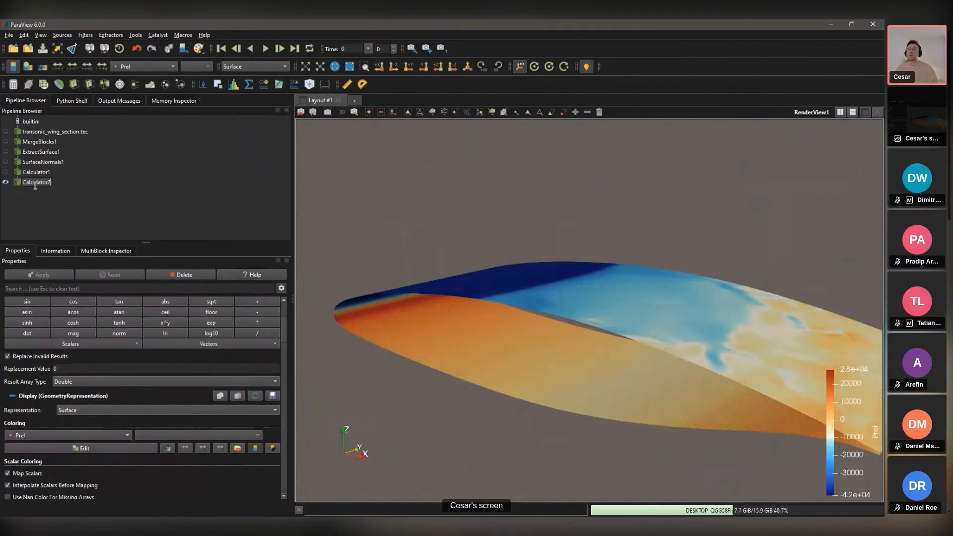
# Step: Add and apply Integrate Variables, widening the spreadsheet to read the integrated force values
pyautogui.hotkey('ctrl', 'space')
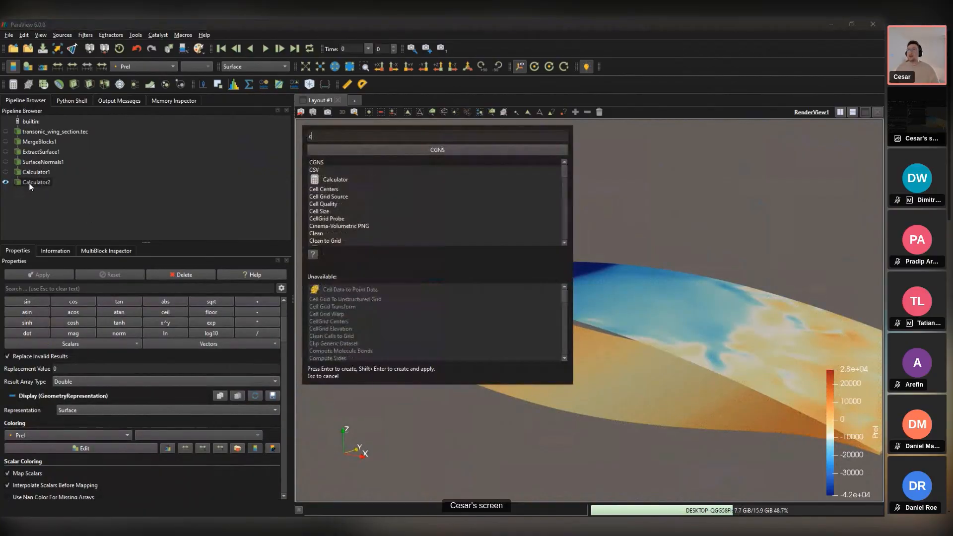
pyautogui.write('integrate')
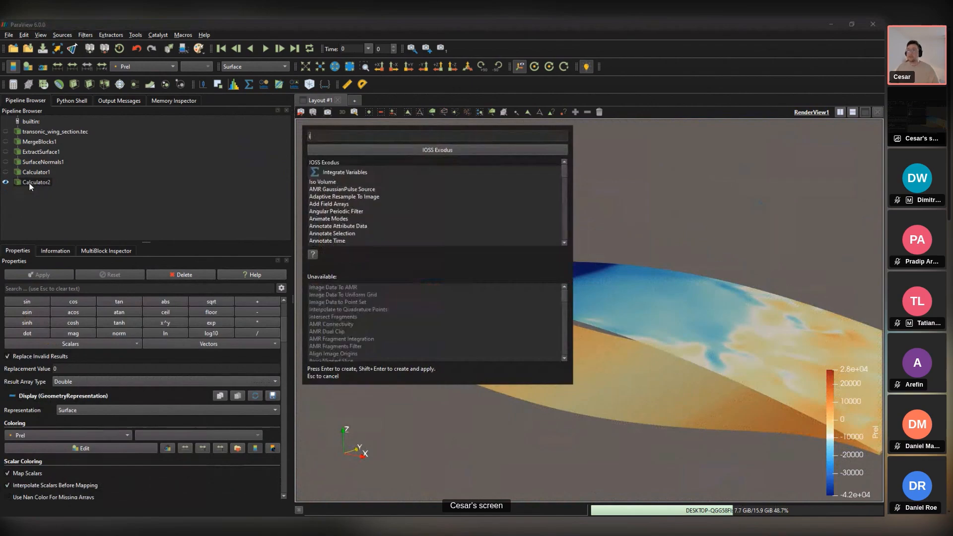
pyautogui.press('Return')
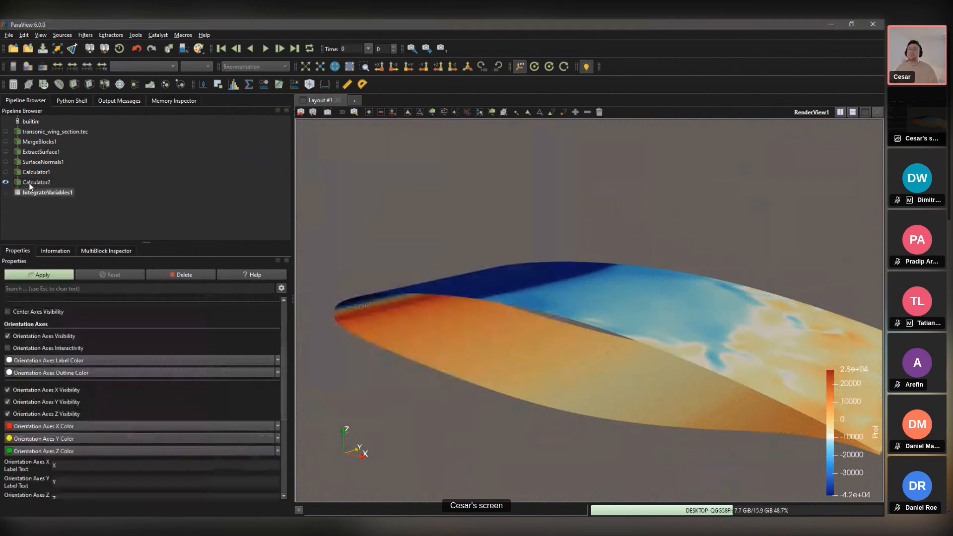
pyautogui.click(37, 276)
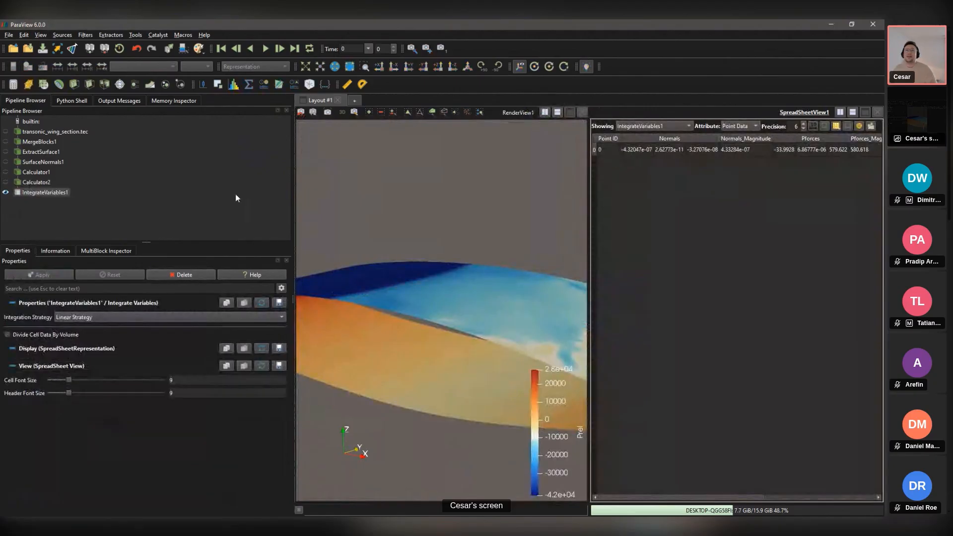
pyautogui.click(7, 336)
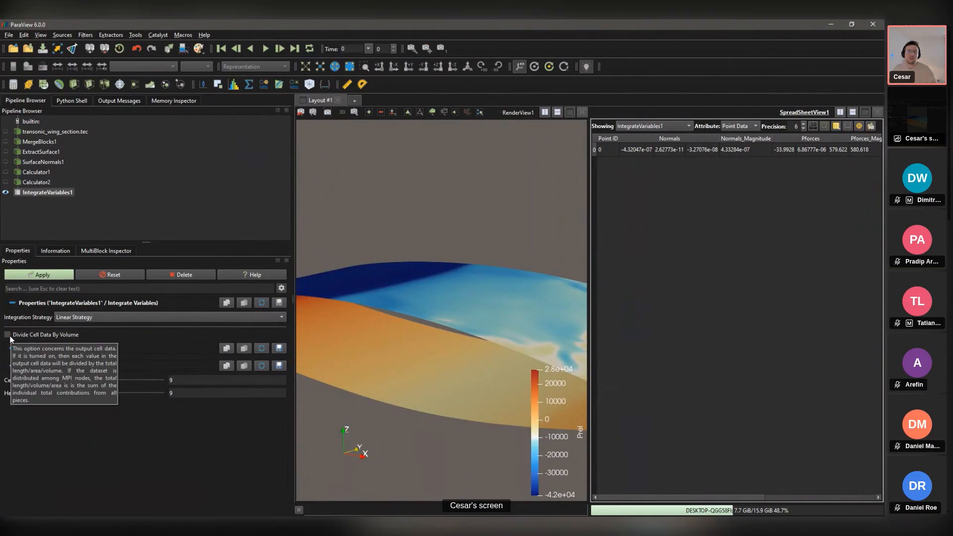
pyautogui.click(40, 275)
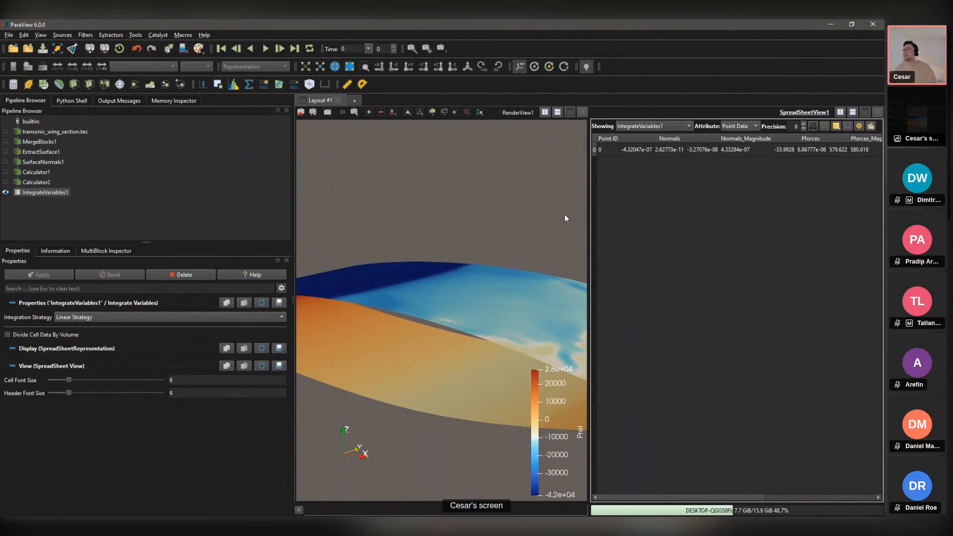
pyautogui.moveTo(591, 216); pyautogui.dragTo(456, 222)
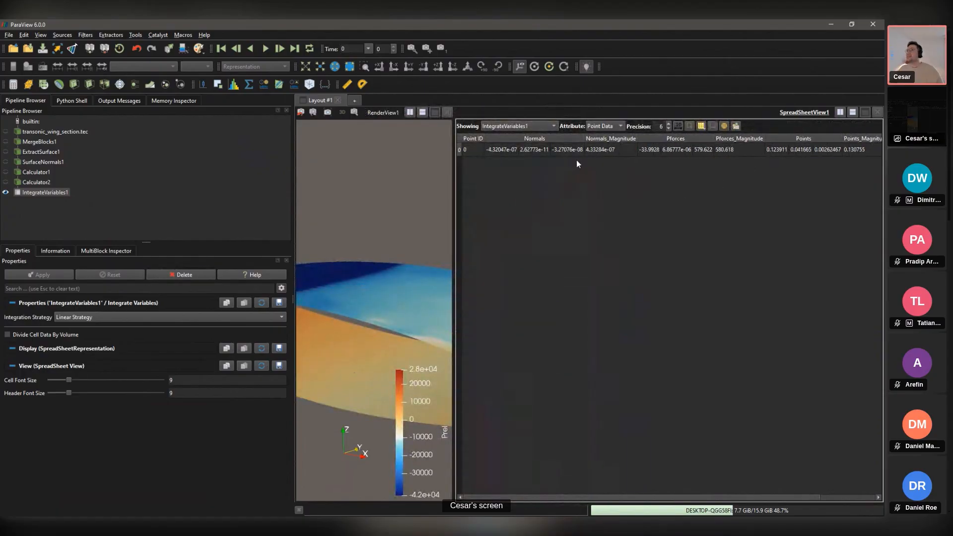
pyautogui.click(672, 148)
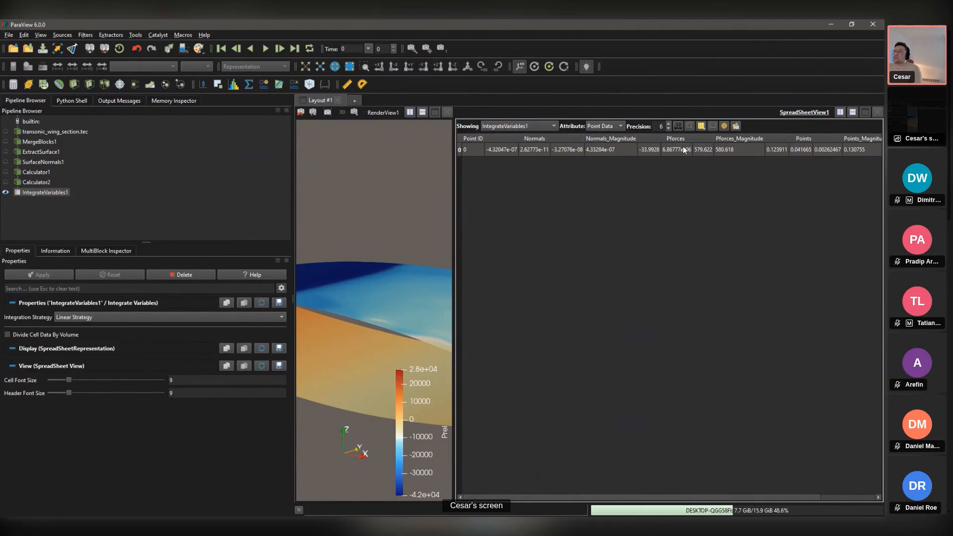
pyautogui.click(648, 156)
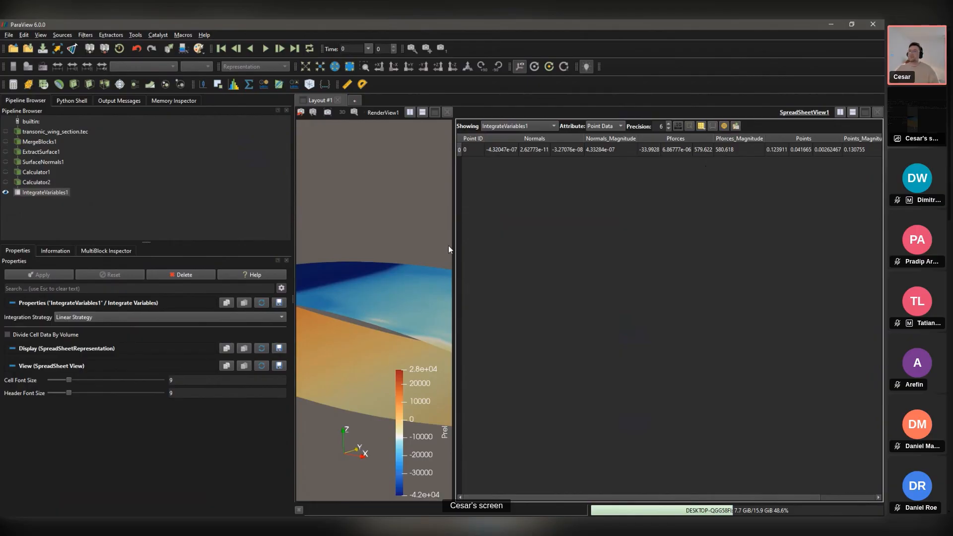
# Step: Widen the 3D view, tilt the wing to an oblique top view, and minimize ParaView
pyautogui.click(453, 216)
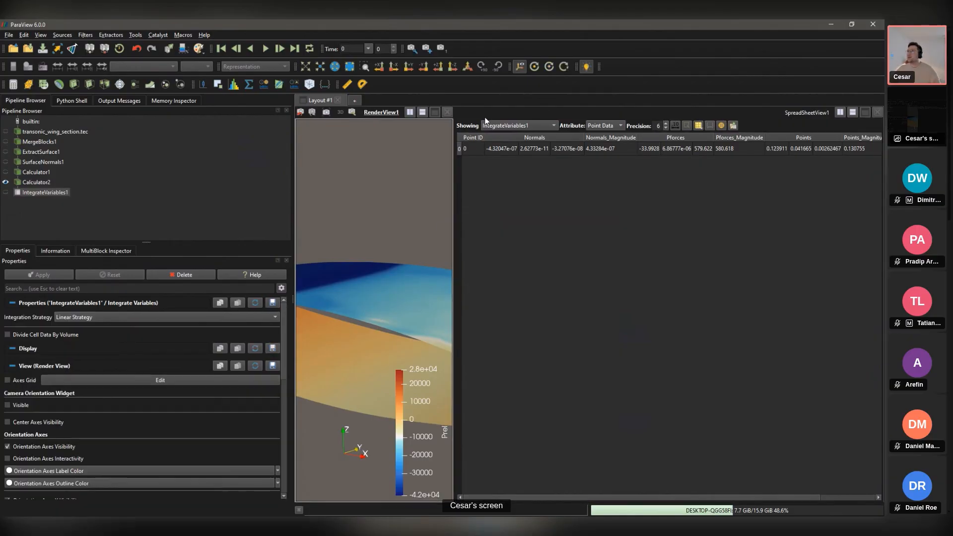
pyautogui.moveTo(452, 192); pyautogui.dragTo(753, 213)
pyautogui.moveTo(576, 244); pyautogui.dragTo(566, 313)
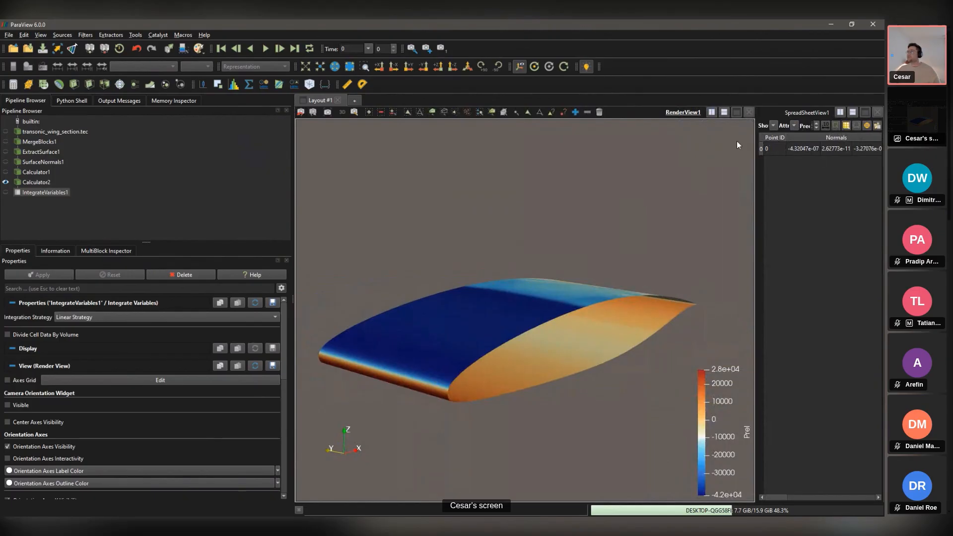
pyautogui.click(832, 23)
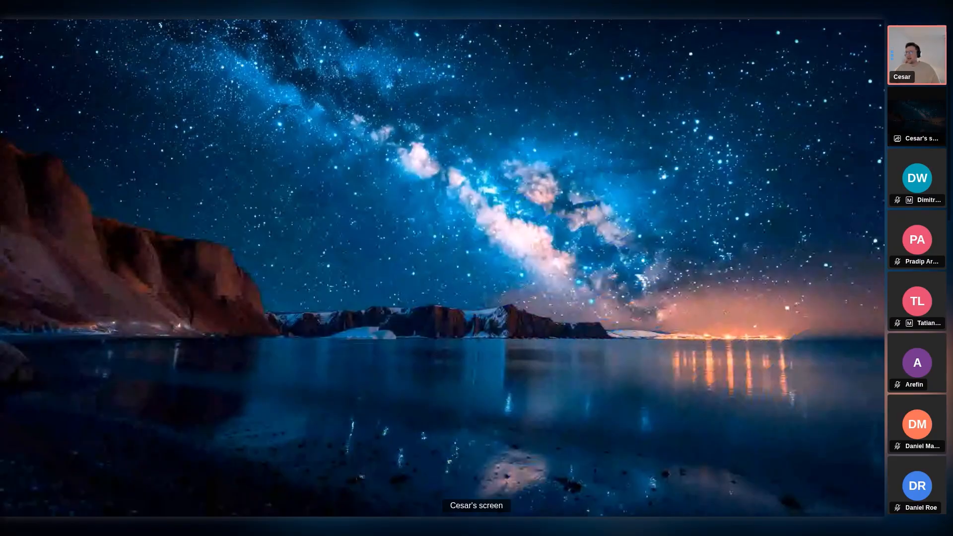
# Step: Maximize PowerPoint, hide the notes pane, and select slide 23, Scripting examples
pyautogui.moveTo(463, 335); pyautogui.dragTo(497, 2)
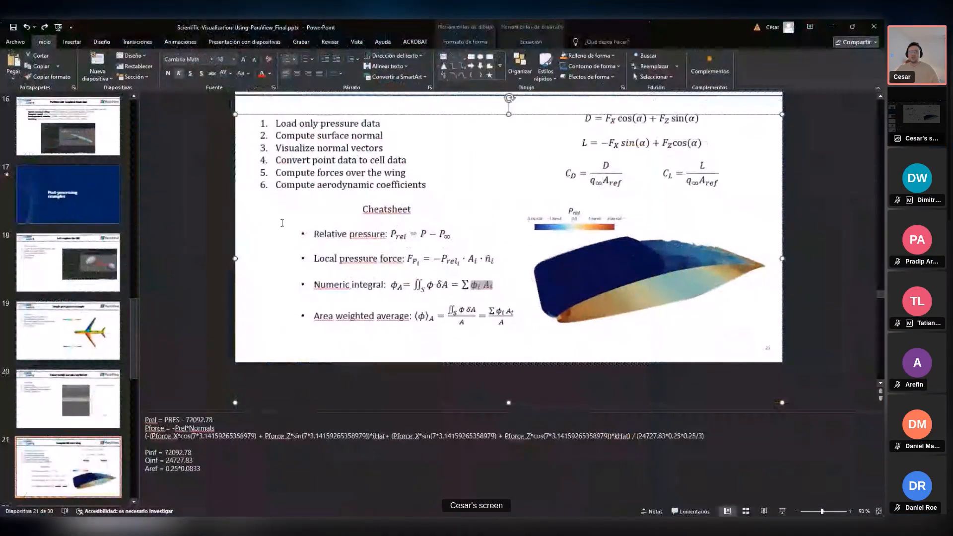
pyautogui.click(75, 411)
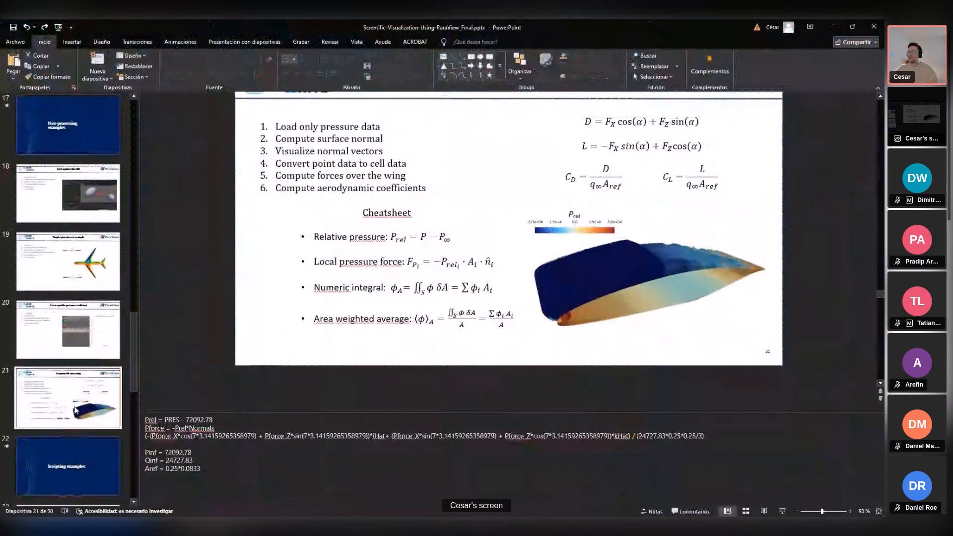
pyautogui.click(652, 511)
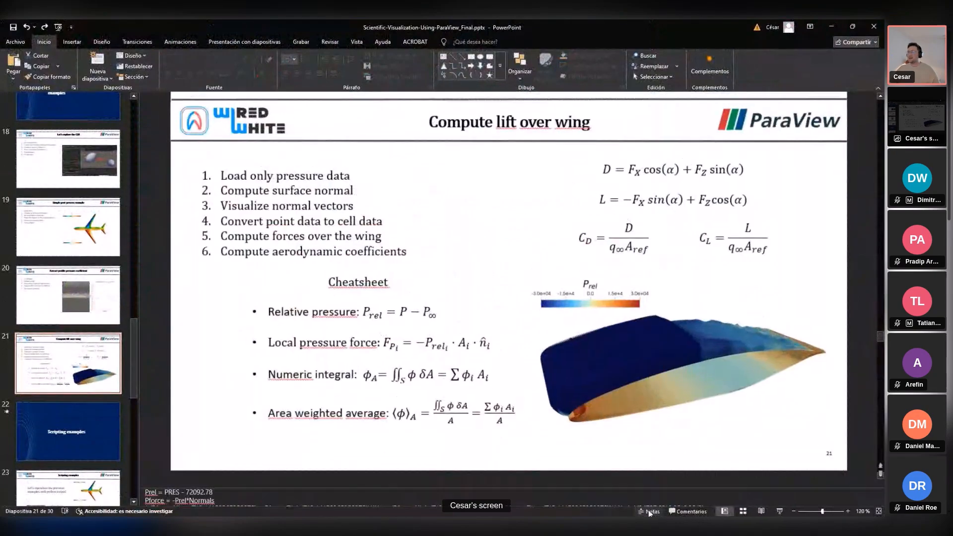
pyautogui.press('Down')
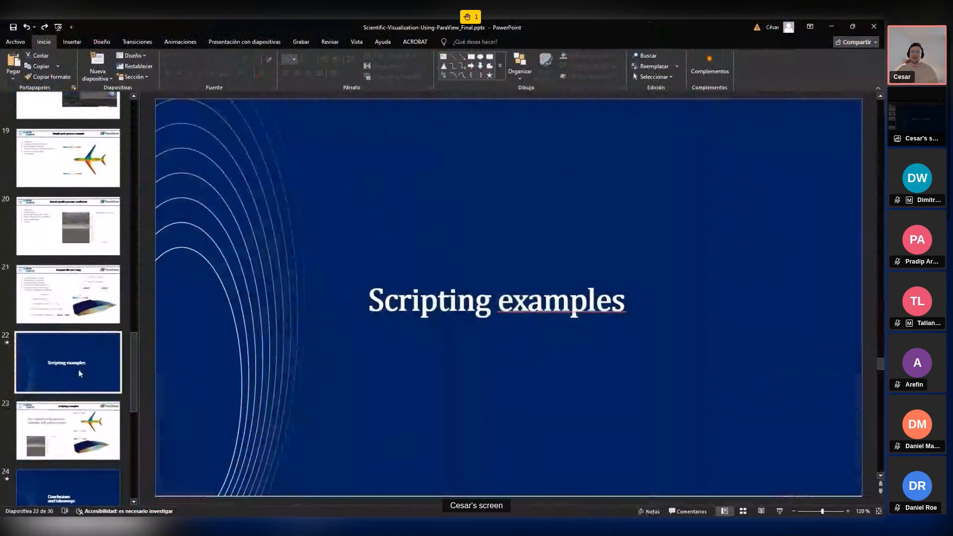
pyautogui.press('Down')
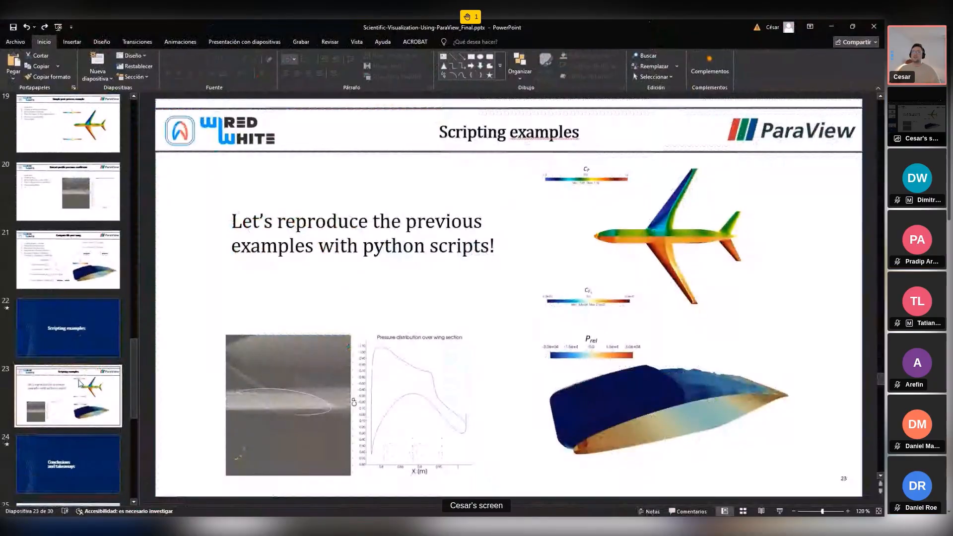
# Step: Start the slideshow from slide 23 and advance to slide 25, 'Conclusions and takeaways'
pyautogui.click(779, 510)
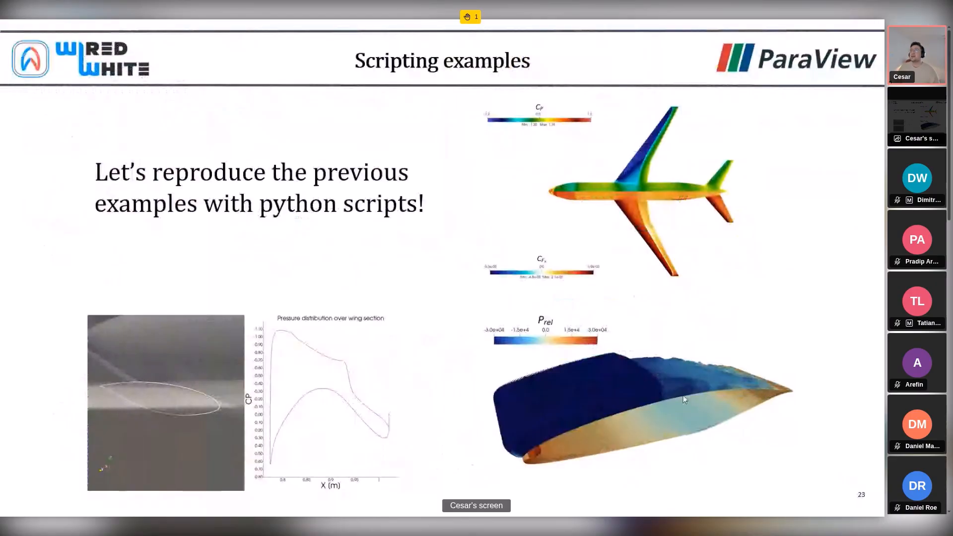
pyautogui.press('Right')
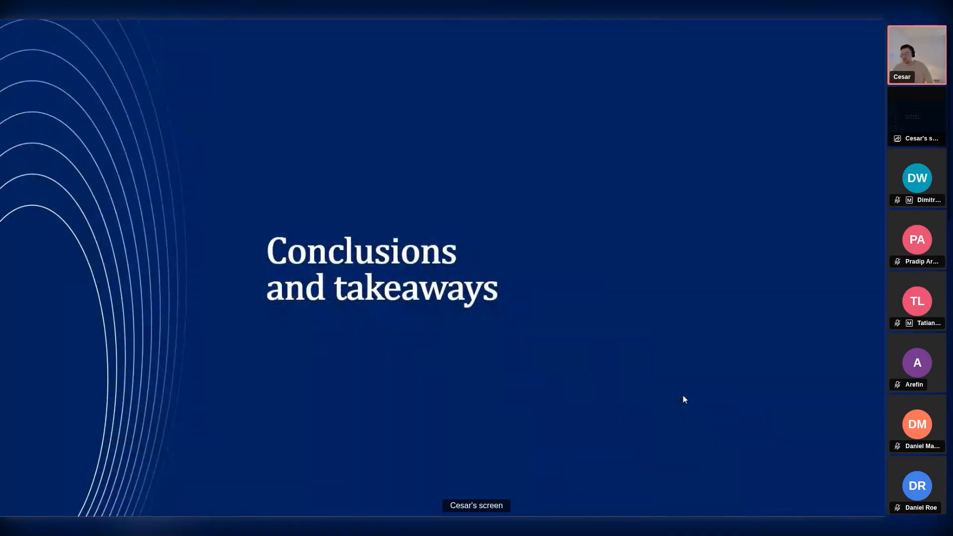
pyautogui.press('Right')
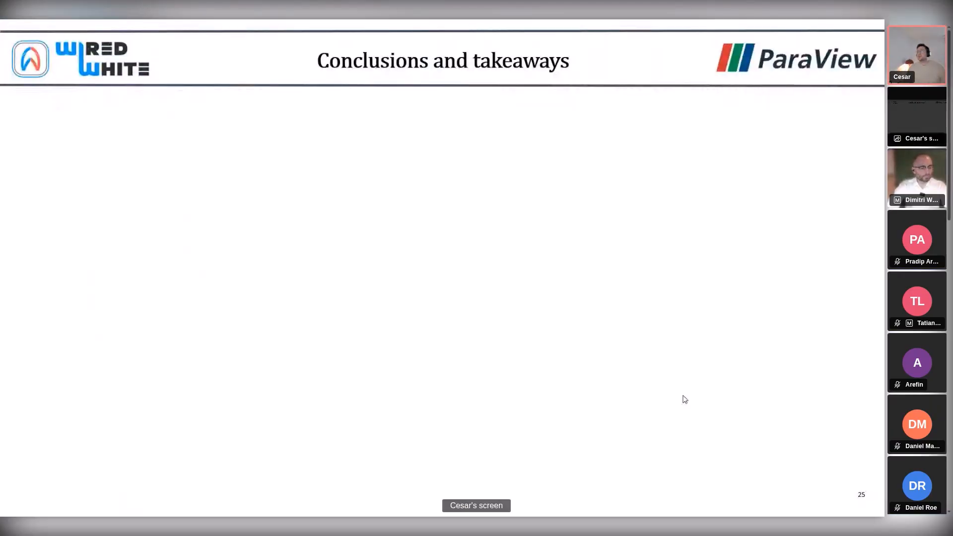